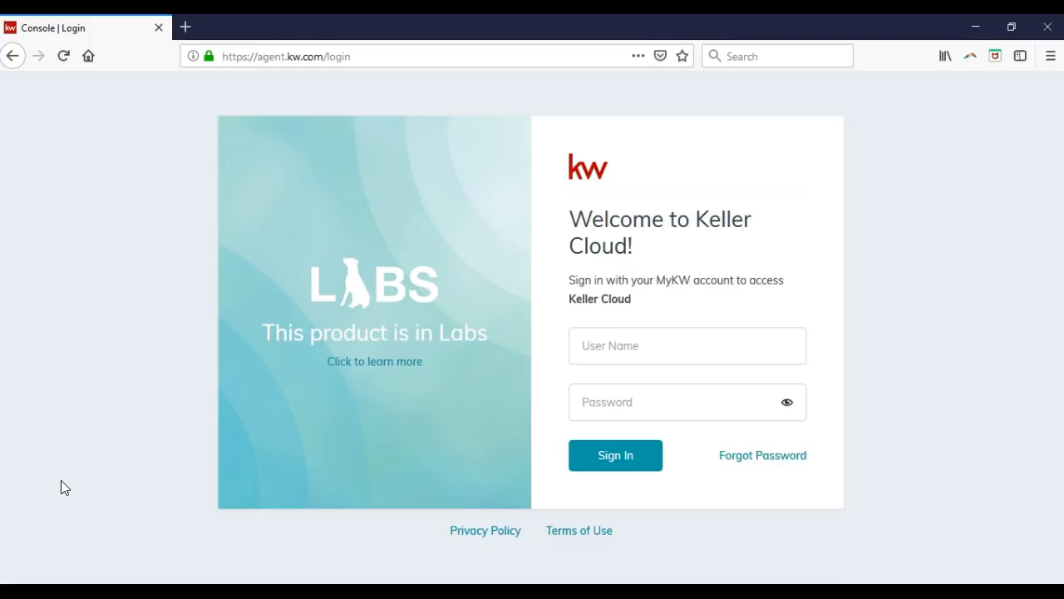
Sign in to KW Command with the account's username and password.
left_click(783, 353)
type("sleroy**********")
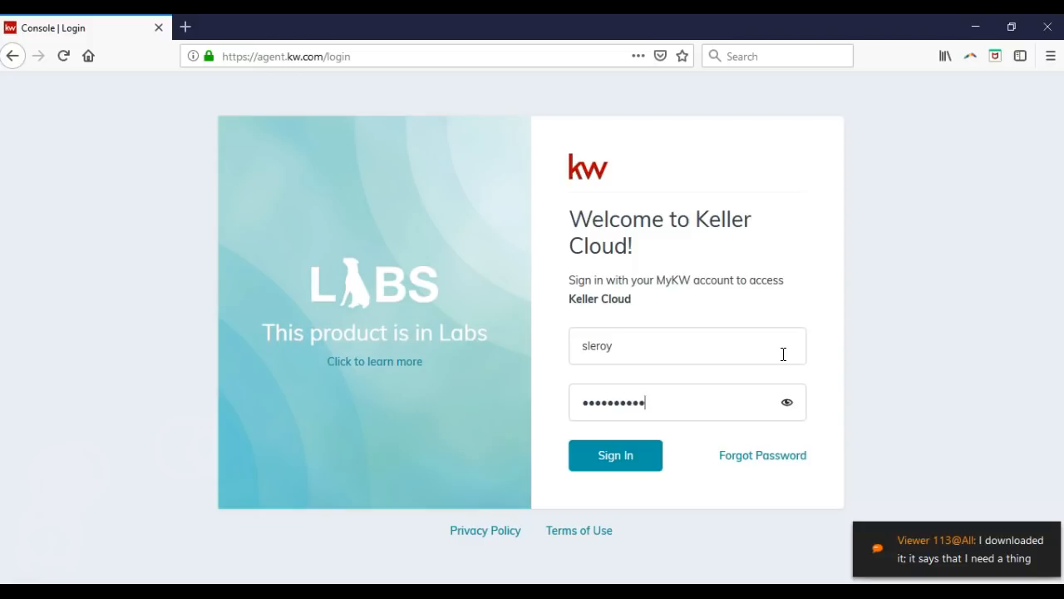
left_click(639, 462)
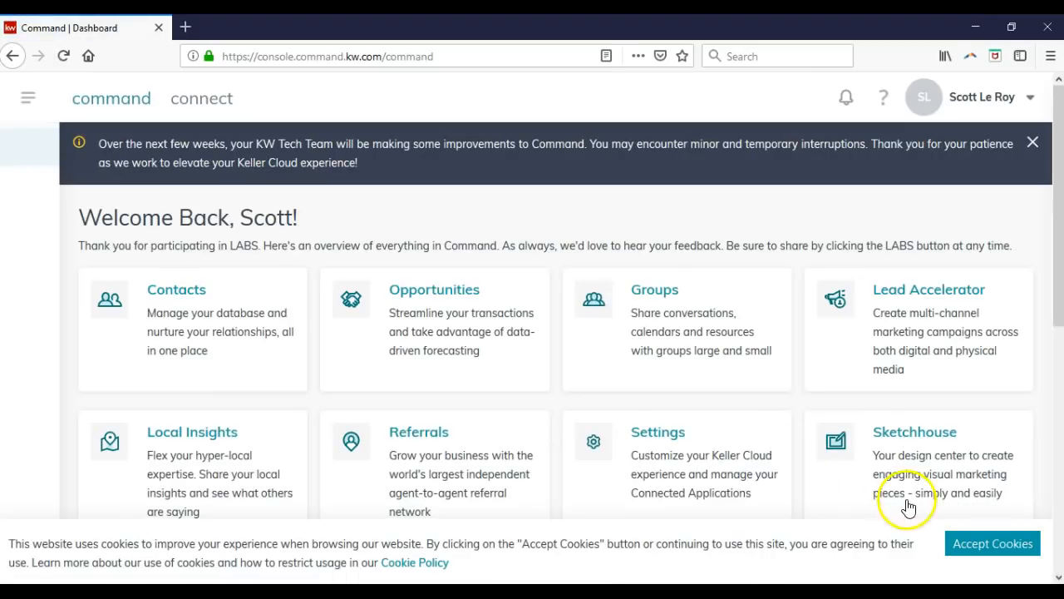
Accept cookies, dismiss the tech team notice, and open Settings from the account menu.
left_click(968, 542)
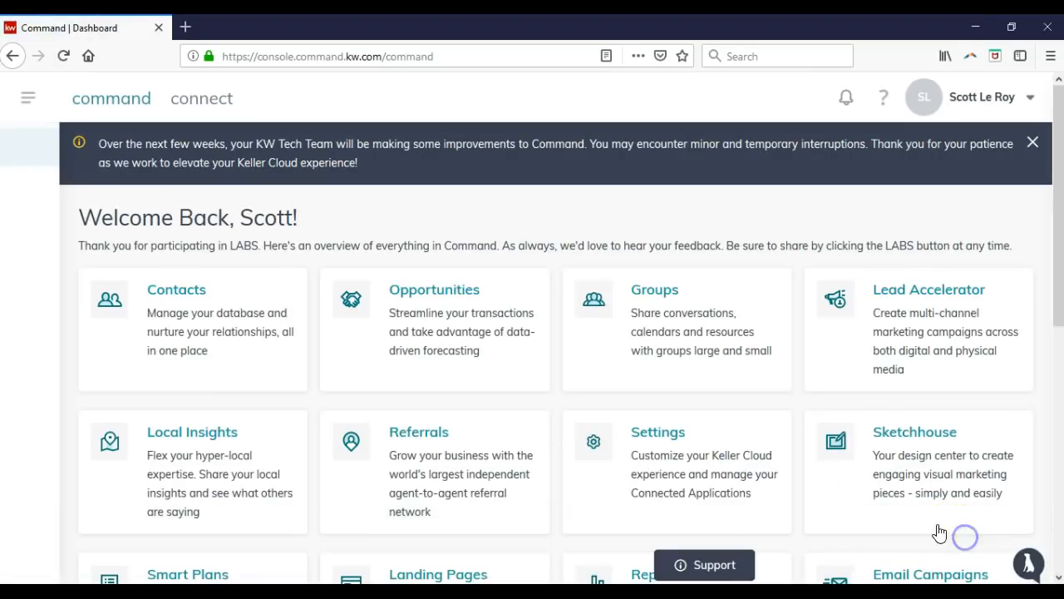
left_click(1032, 146)
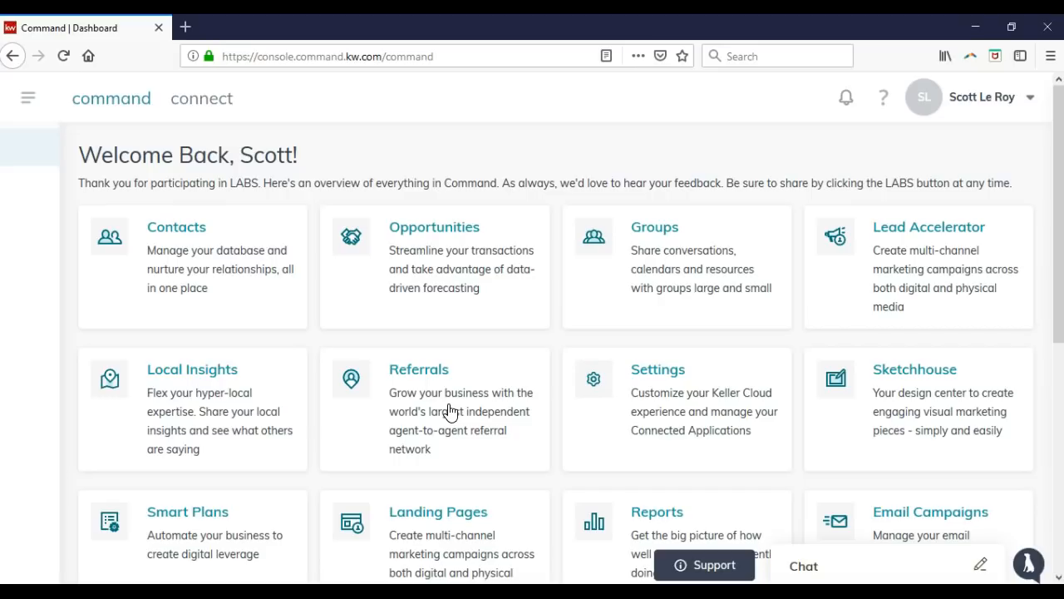
left_click(992, 110)
left_click(934, 181)
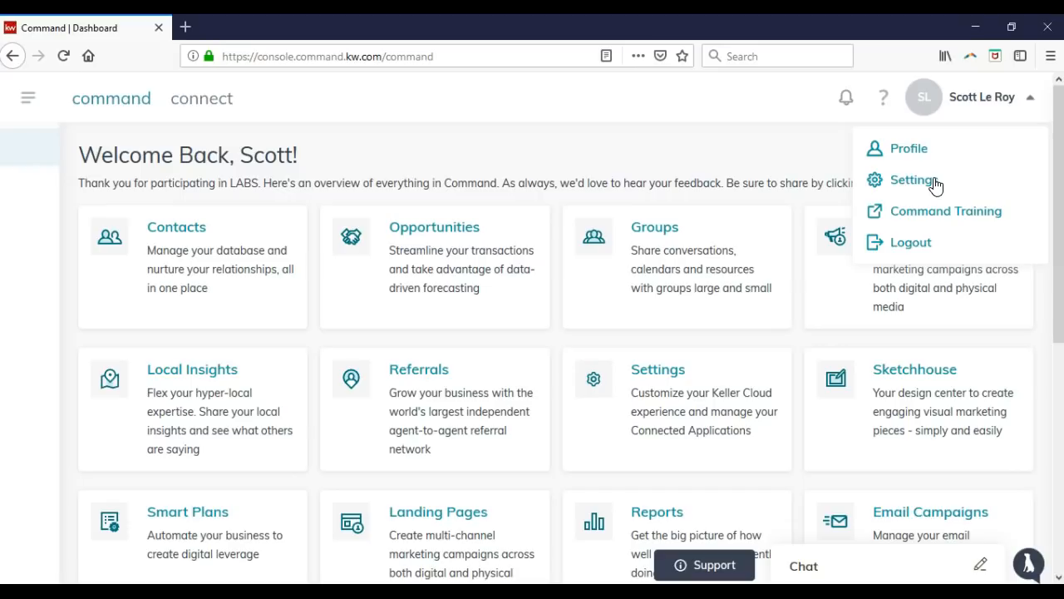
left_click(912, 180)
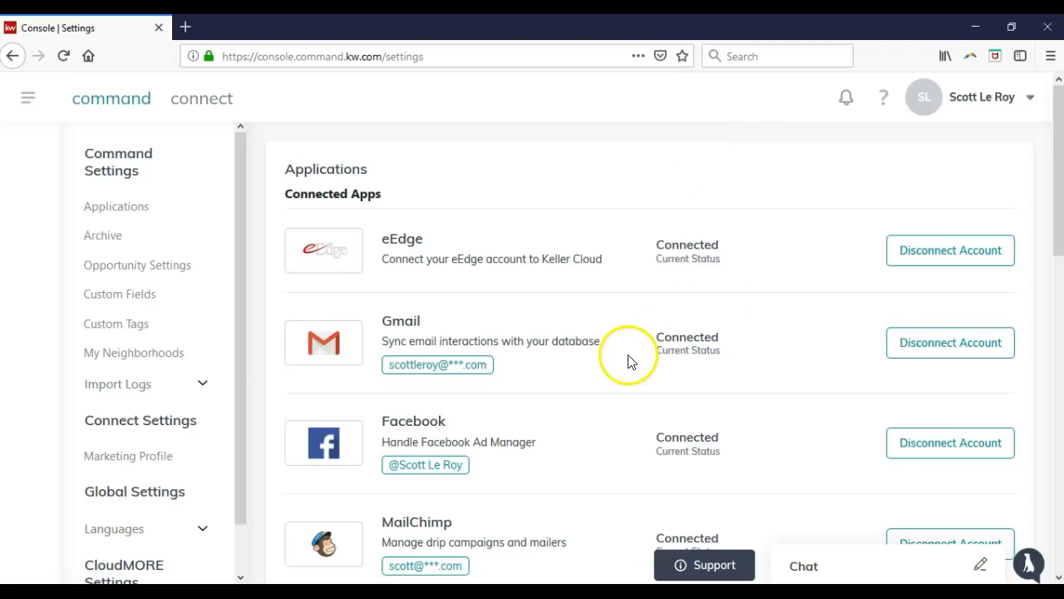
Scroll to Marketing Automation and start connecting the Twitter (Ads Manager) account.
scroll(625, 359, "down", 2)
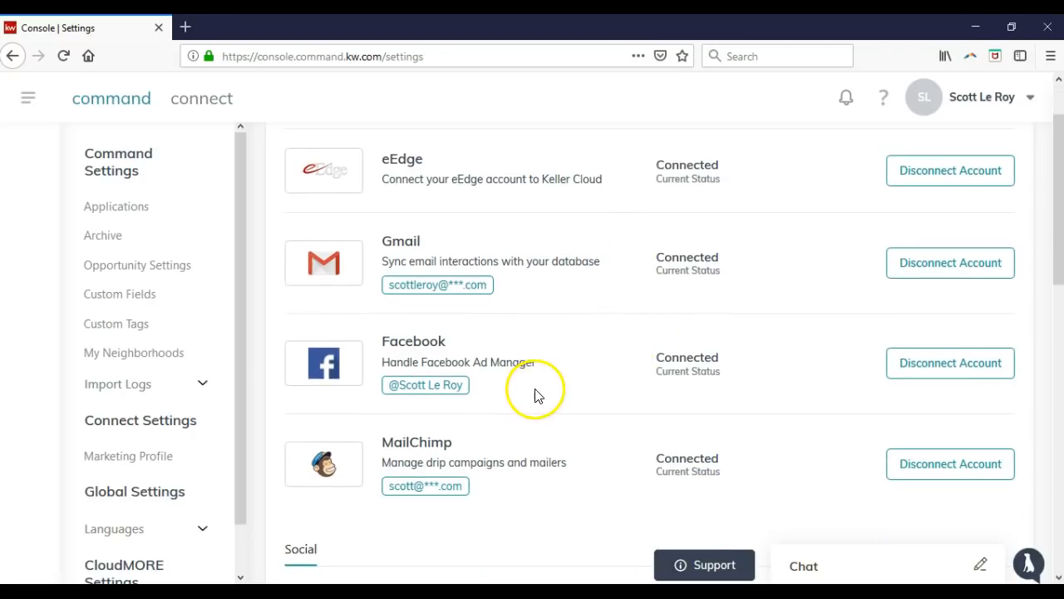
scroll(551, 384, "down", 4)
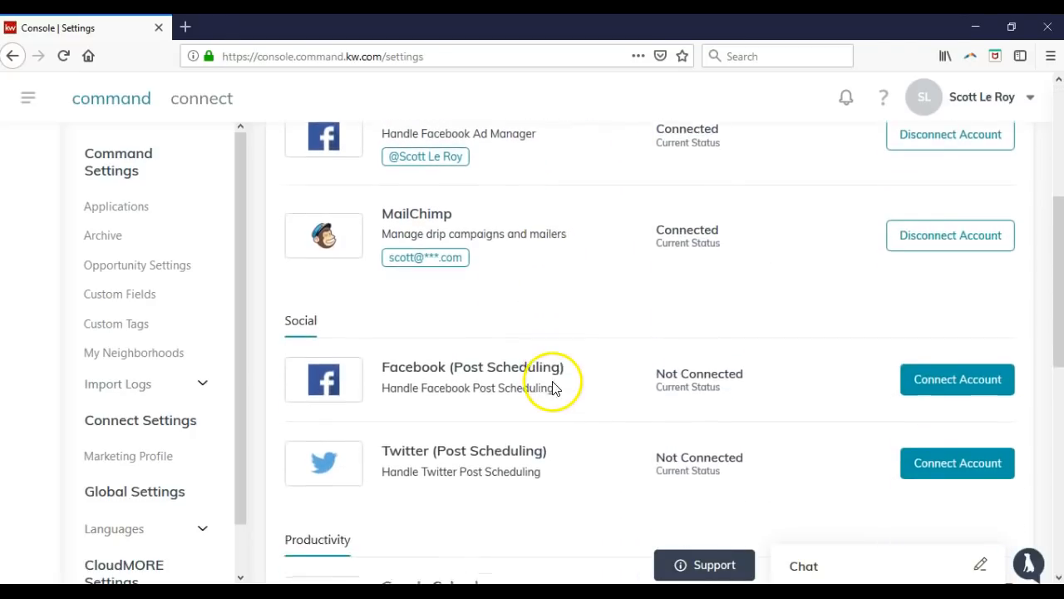
scroll(554, 382, "down", 3)
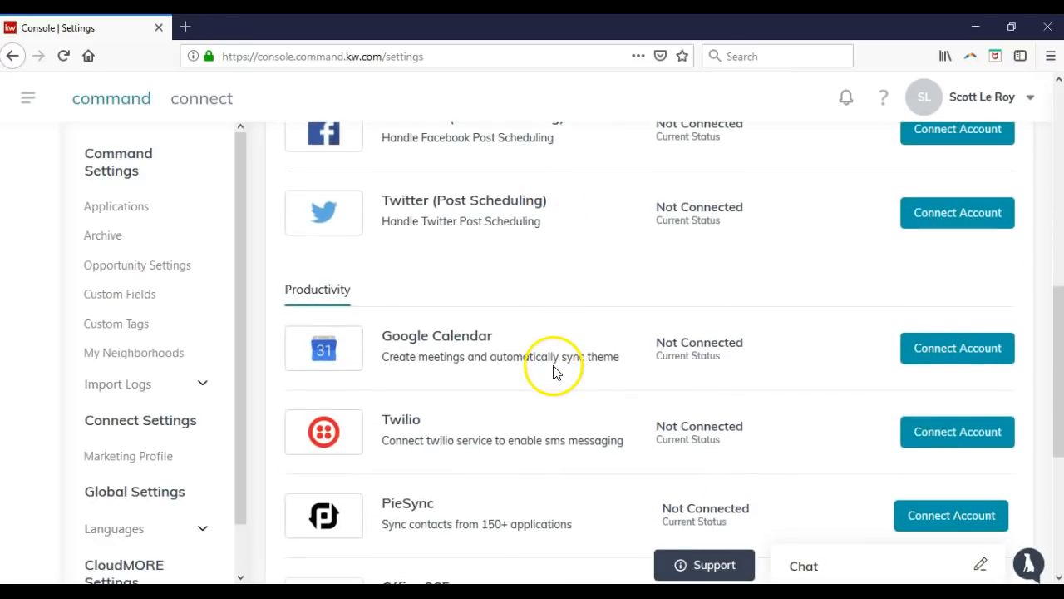
scroll(390, 266, "down", 4)
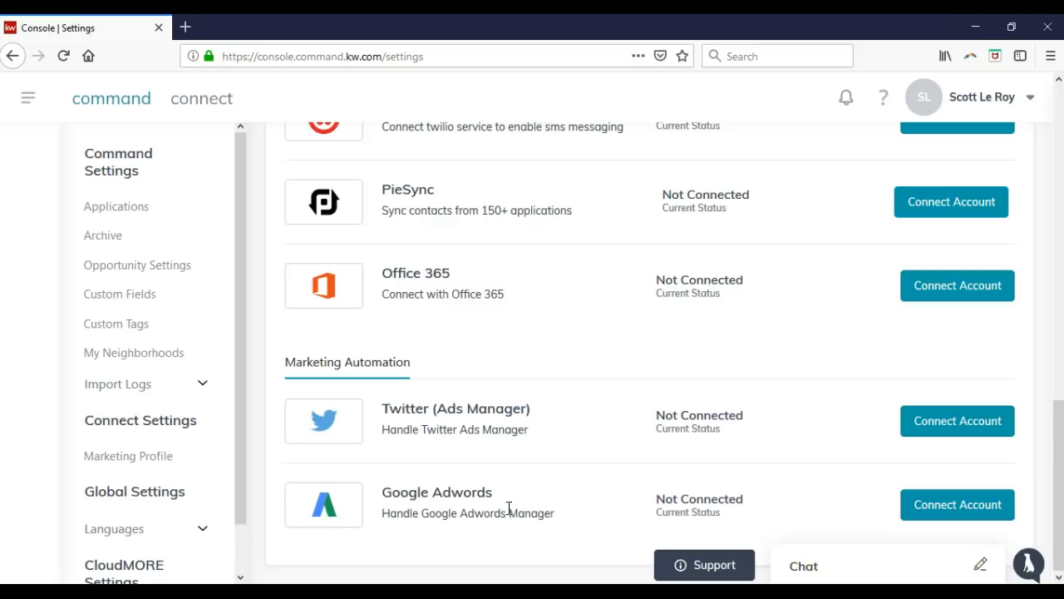
left_click_drag(412, 364, 284, 366)
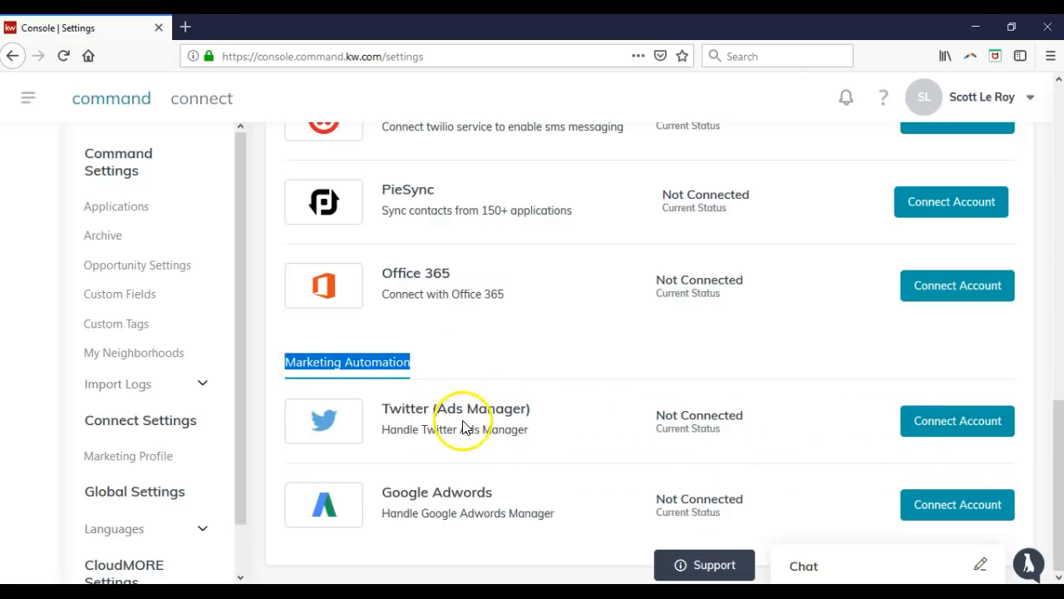
left_click(934, 431)
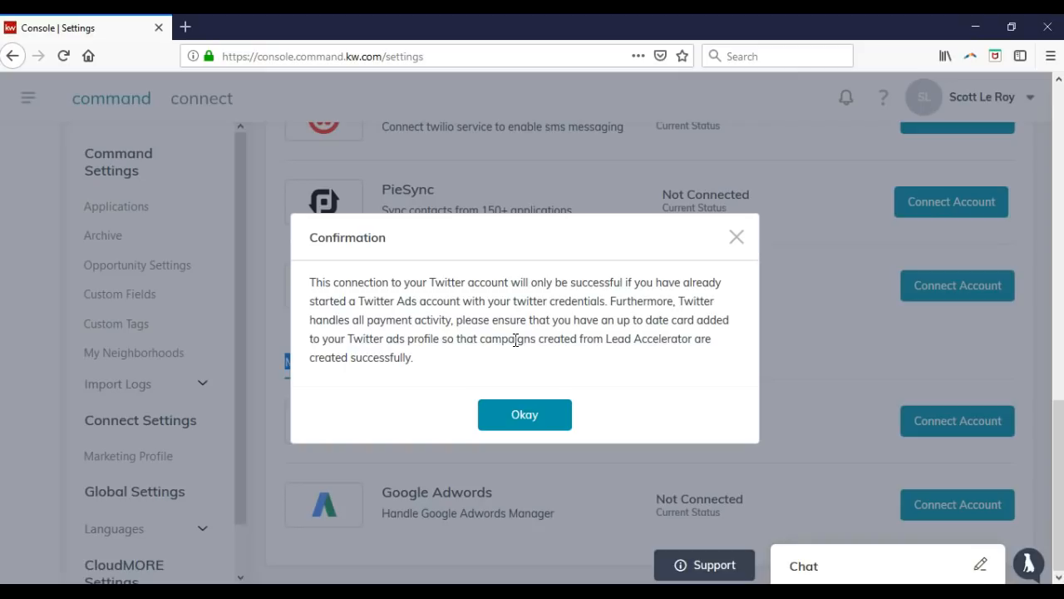
Acknowledge the Twitter payment notice and allow pop-up windows for the console site.
left_click(507, 416)
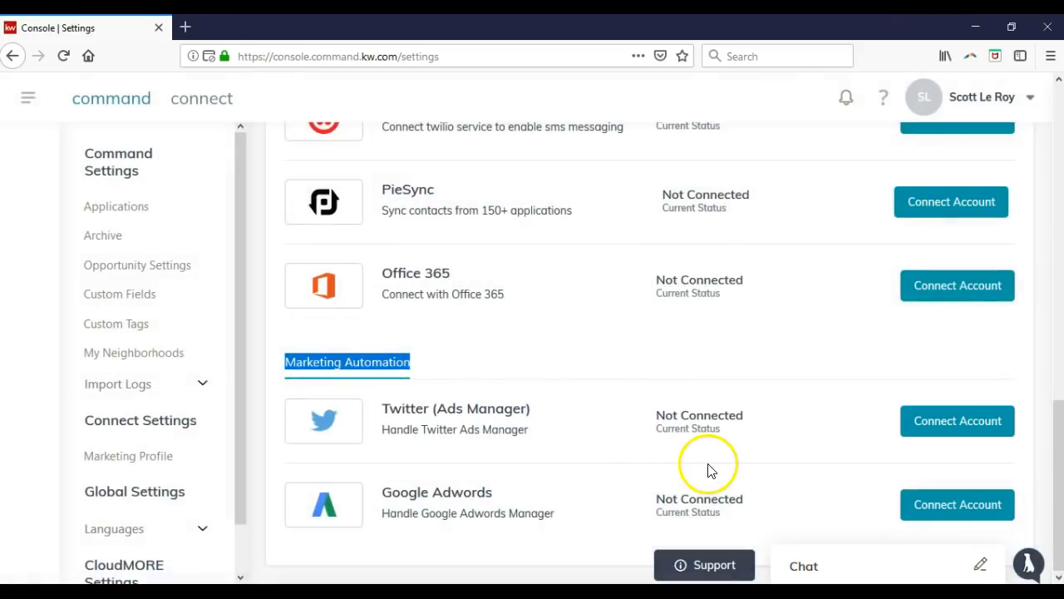
left_click(209, 56)
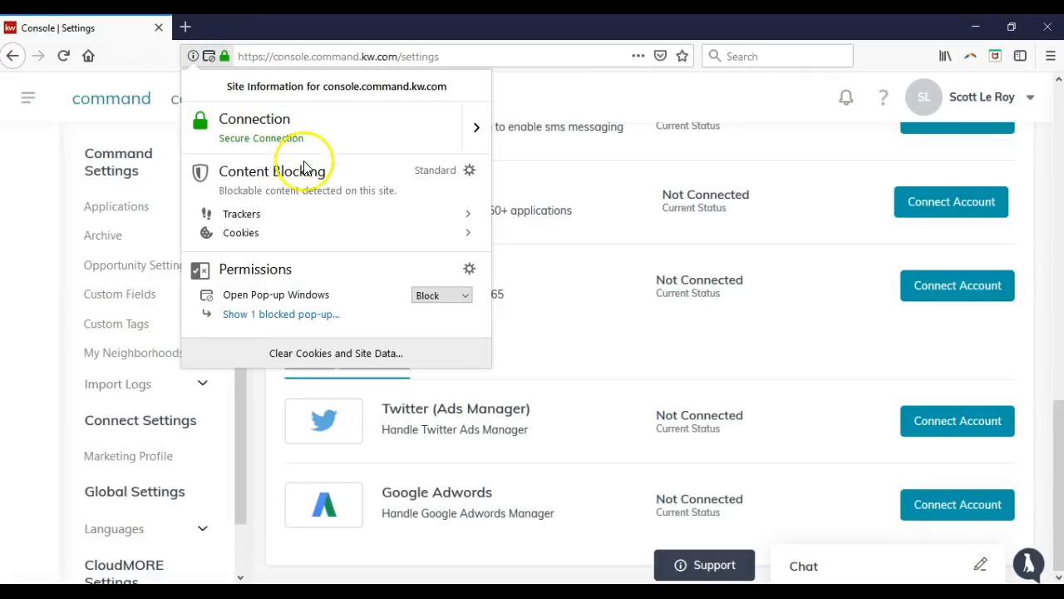
left_click(432, 296)
left_click(431, 313)
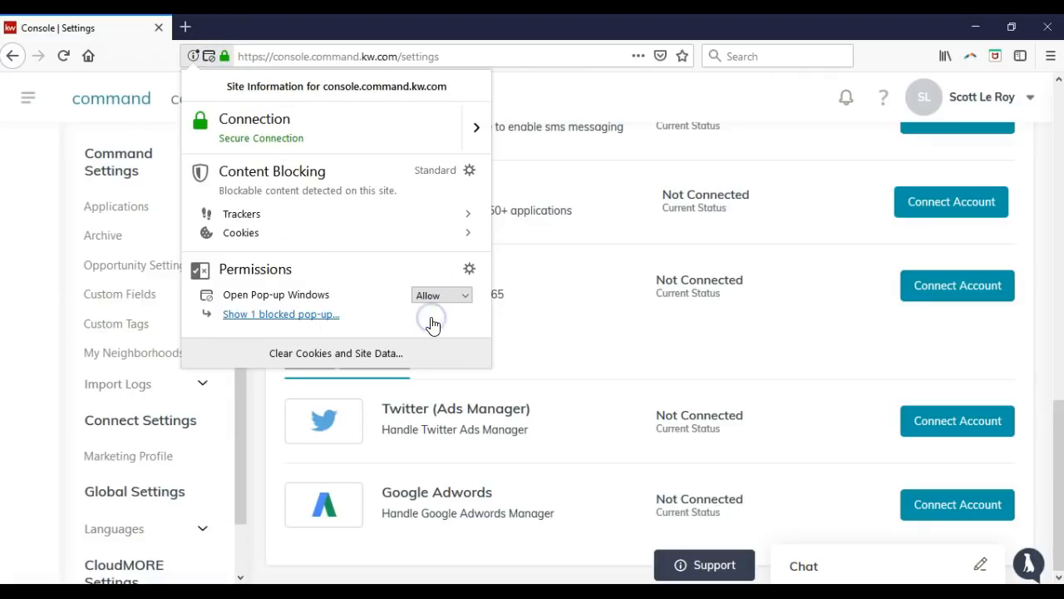
left_click(550, 411)
Retry connecting Twitter (Ads Manager), then close the authorization window without connecting.
left_click(944, 420)
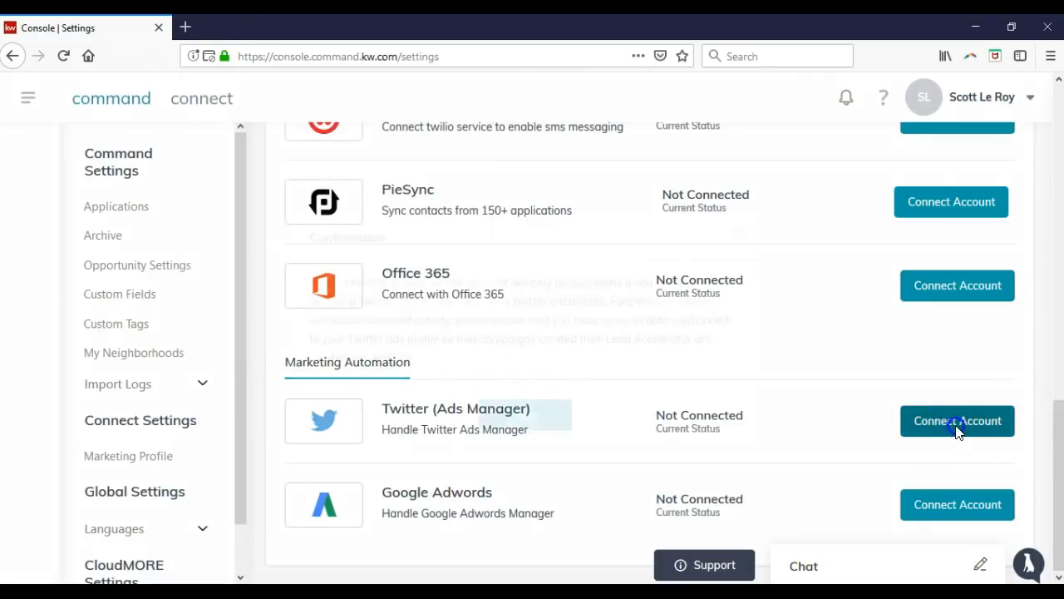
left_click(546, 422)
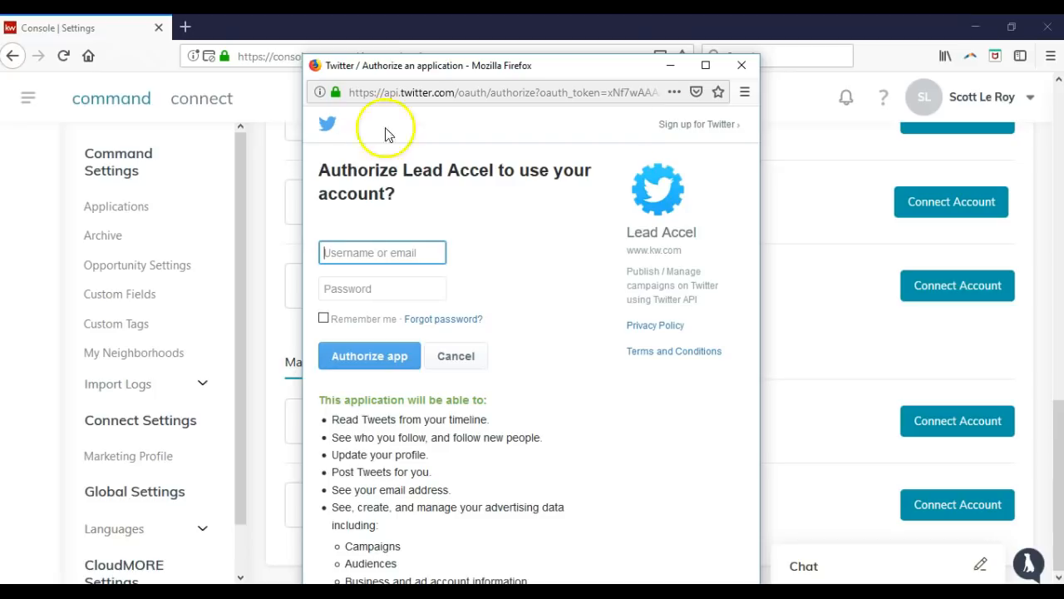
left_click(741, 65)
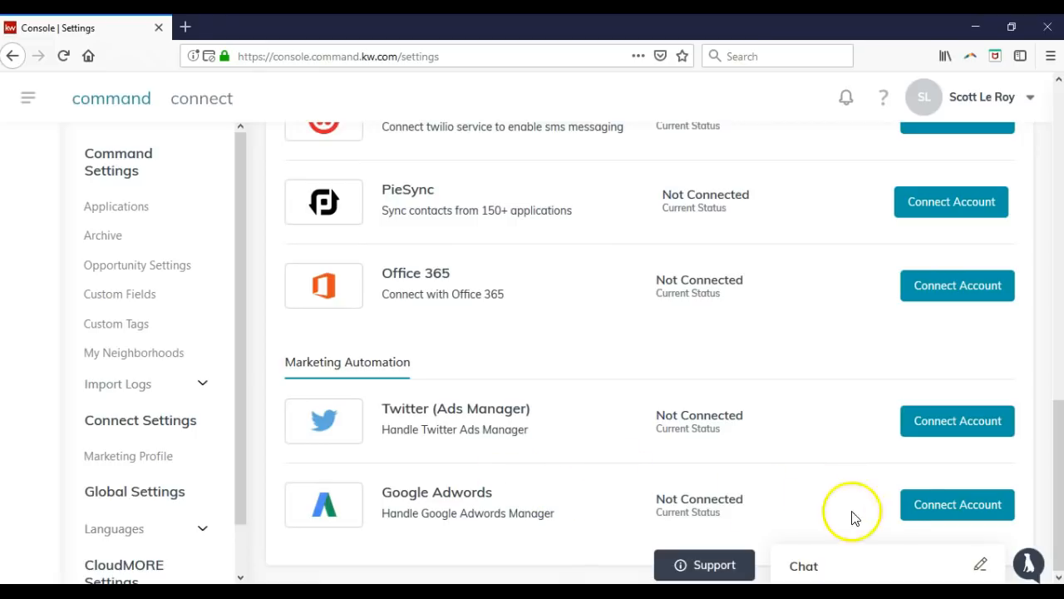
left_click(911, 513)
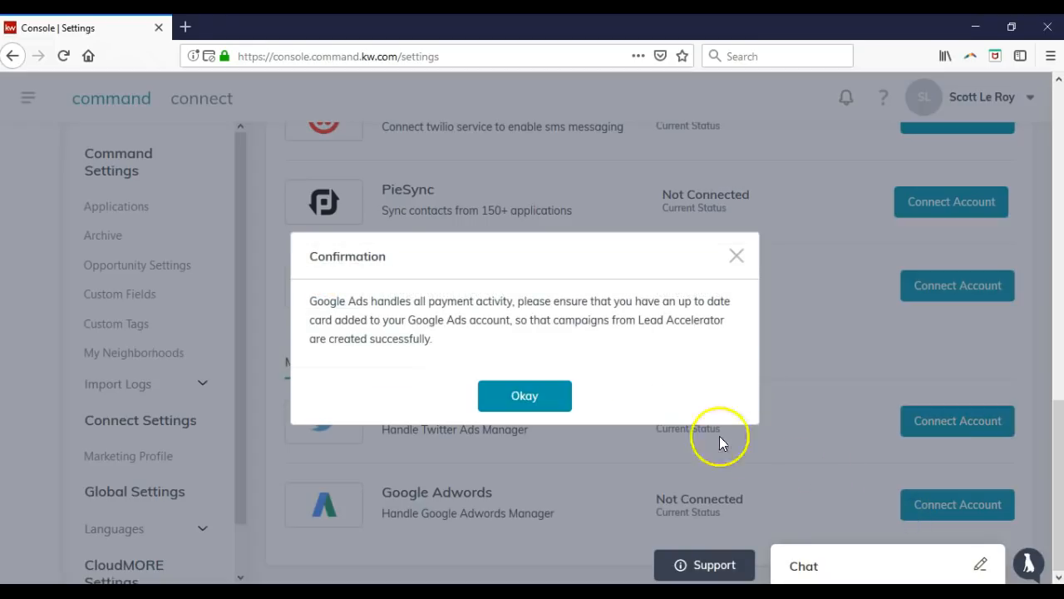
left_click(556, 400)
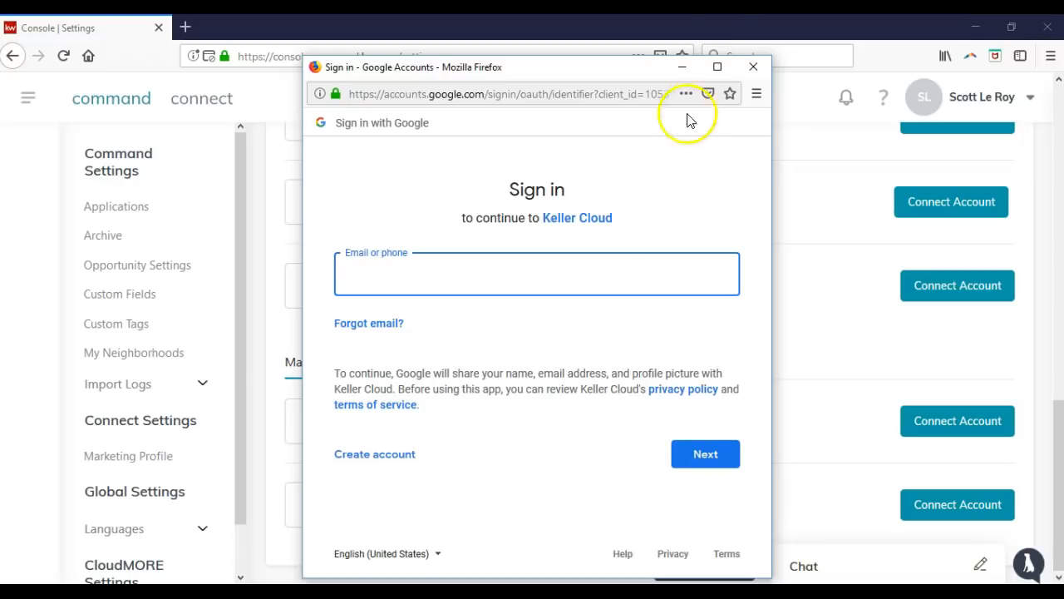
left_click(753, 66)
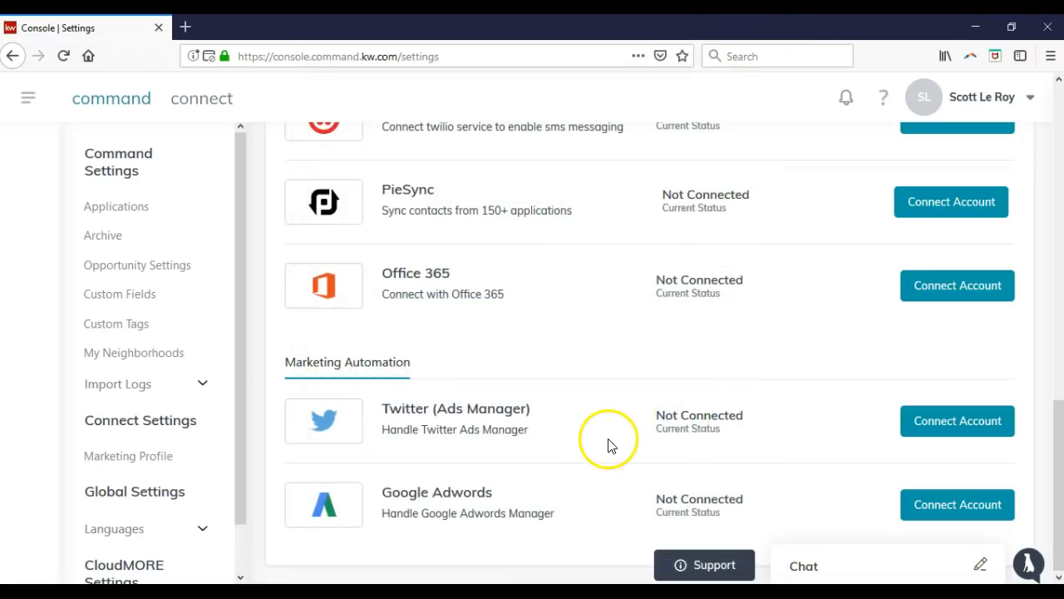
scroll(604, 446, "up", 15)
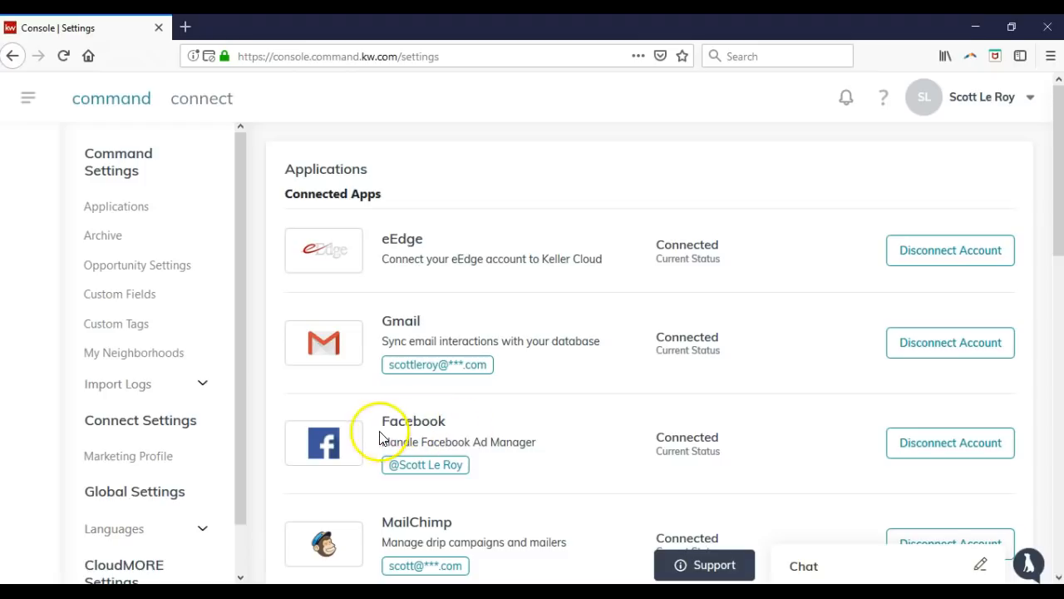
left_click(492, 458)
left_click(129, 456)
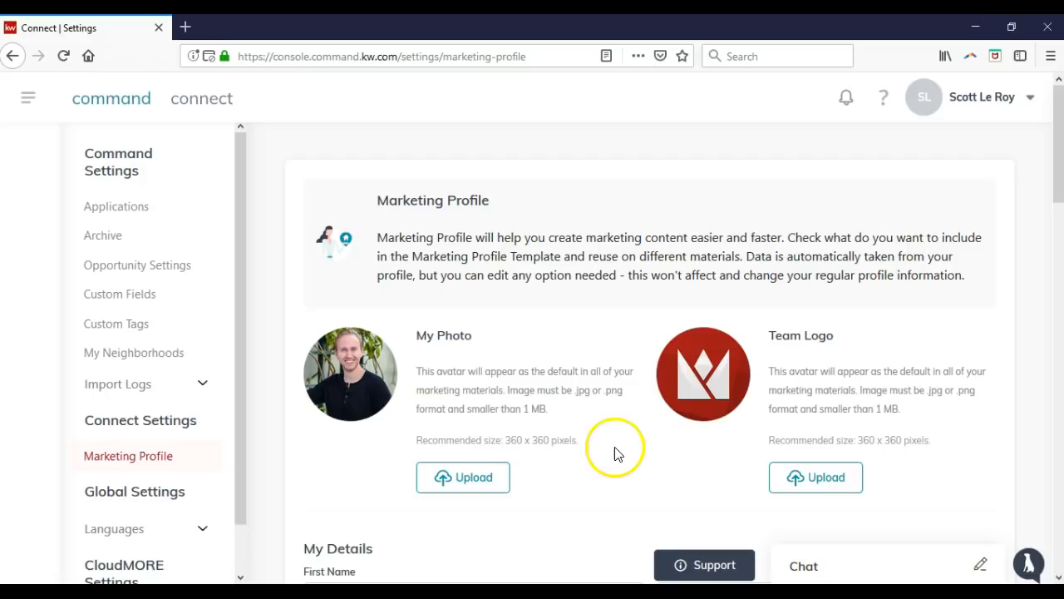
scroll(607, 416, "down", 3)
scroll(600, 403, "down", 1)
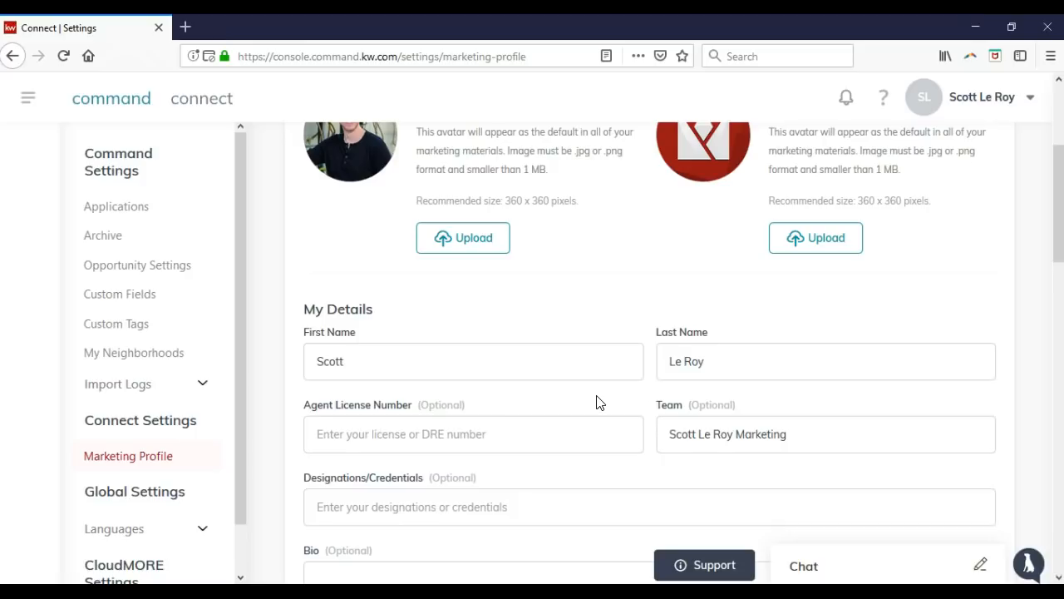
scroll(457, 195, "up", 2)
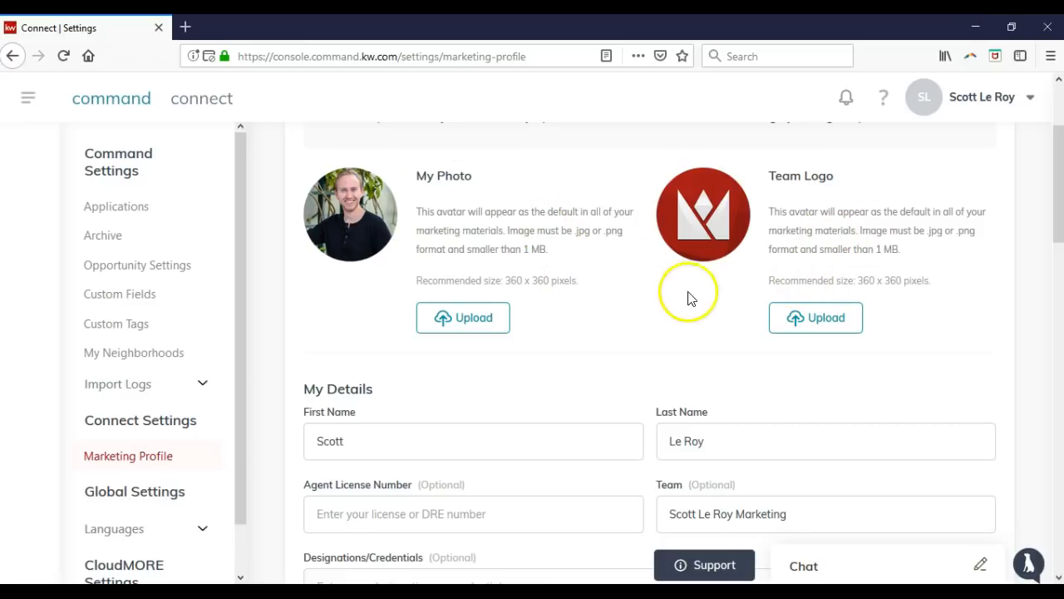
left_click_drag(416, 280, 580, 281)
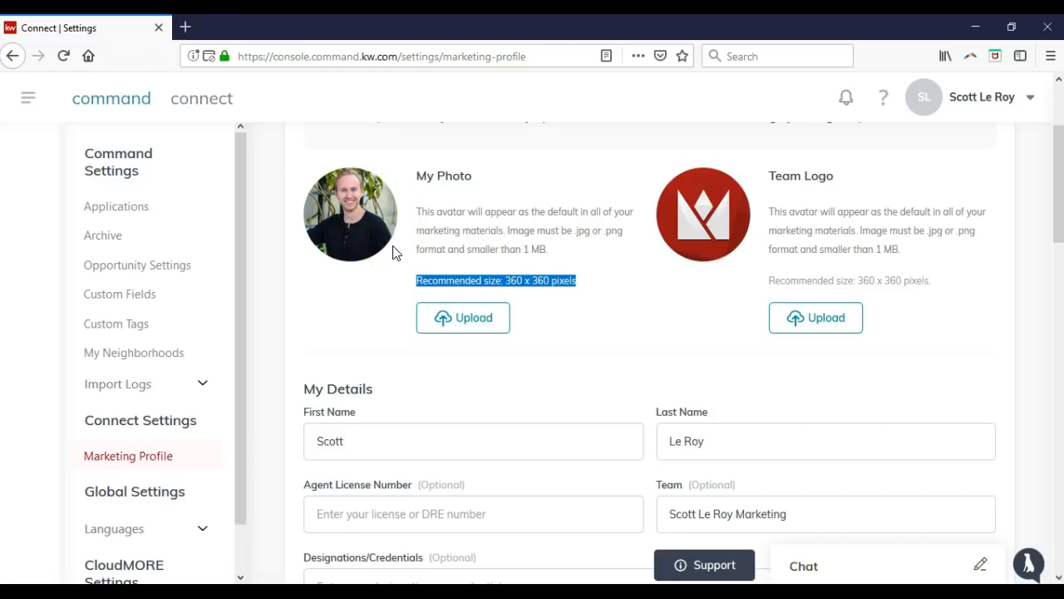
left_click(353, 303)
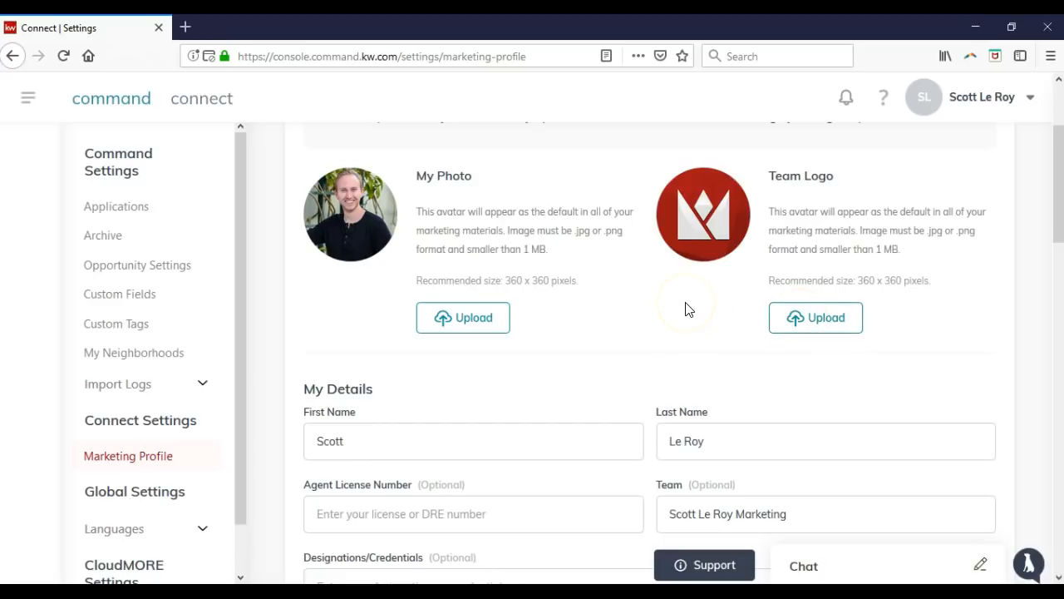
scroll(687, 309, "down", 2)
scroll(677, 283, "down", 2)
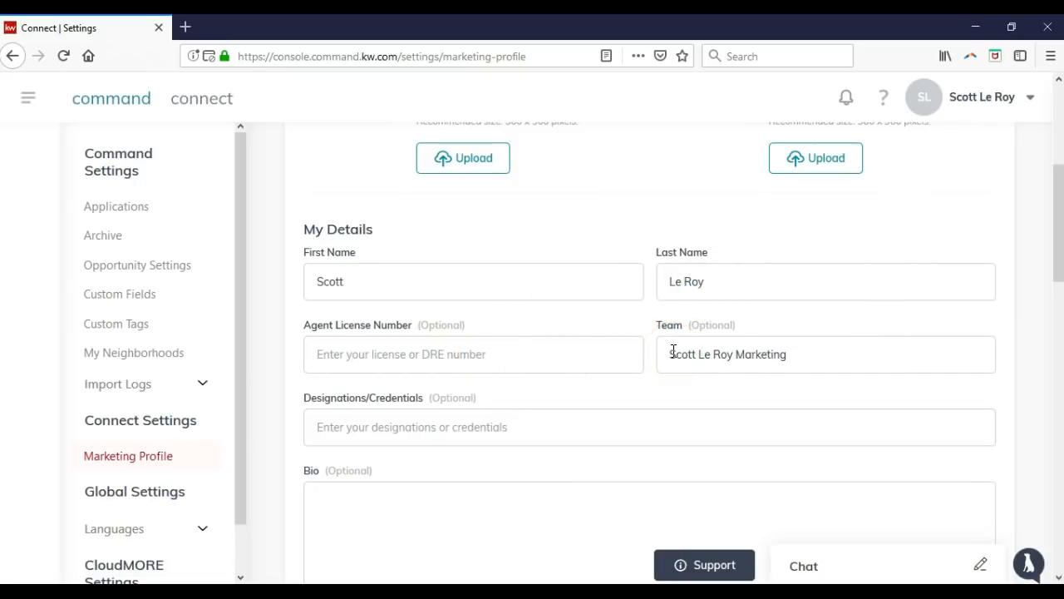
left_click(514, 421)
scroll(499, 422, "down", 2)
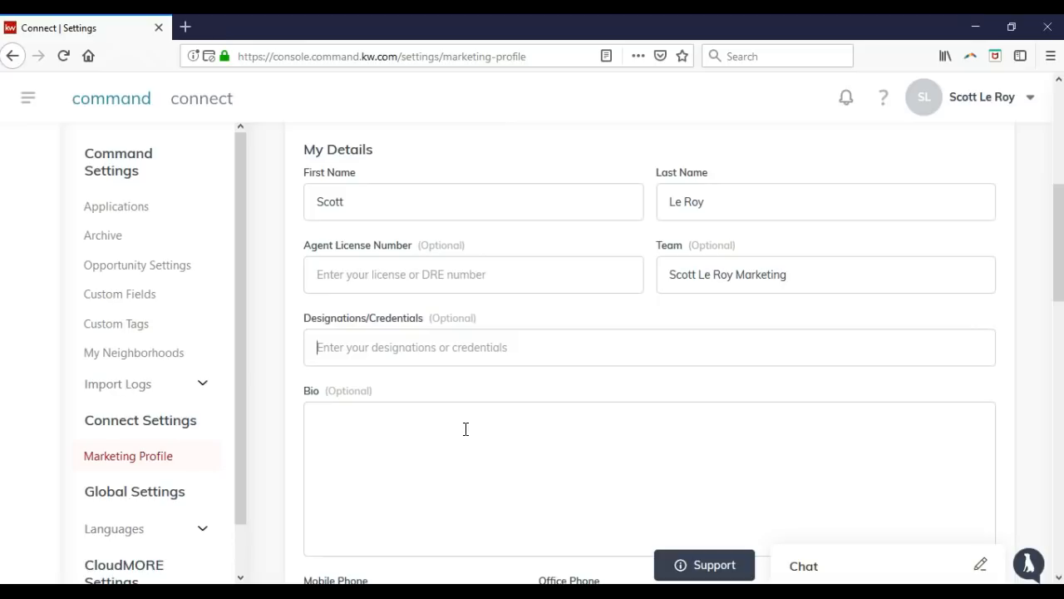
scroll(483, 394, "down", 4)
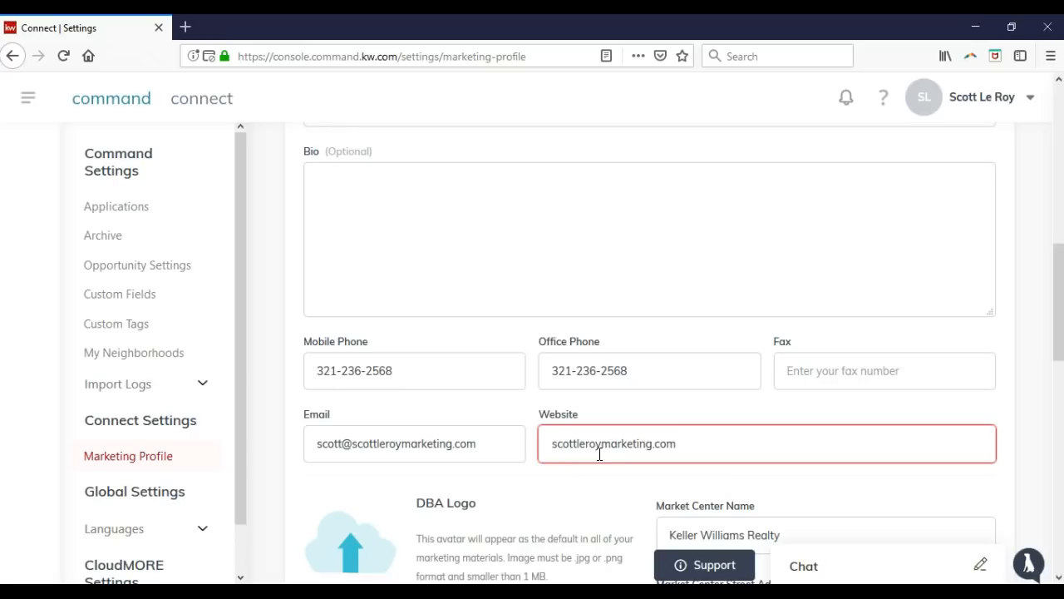
left_click(677, 443)
left_click(547, 444)
scroll(592, 426, "down", 3)
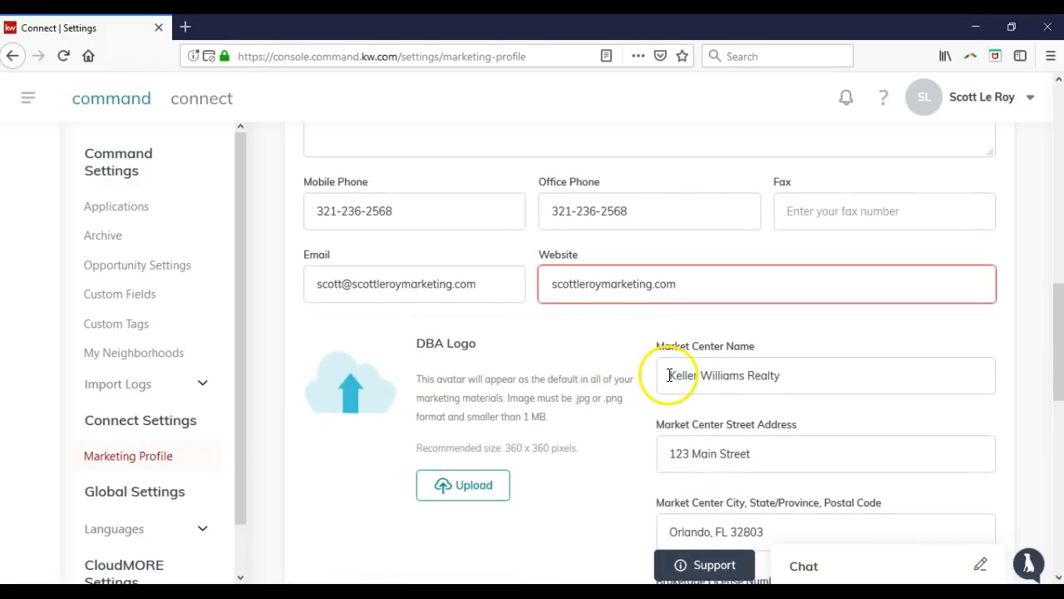
scroll(674, 374, "down", 2)
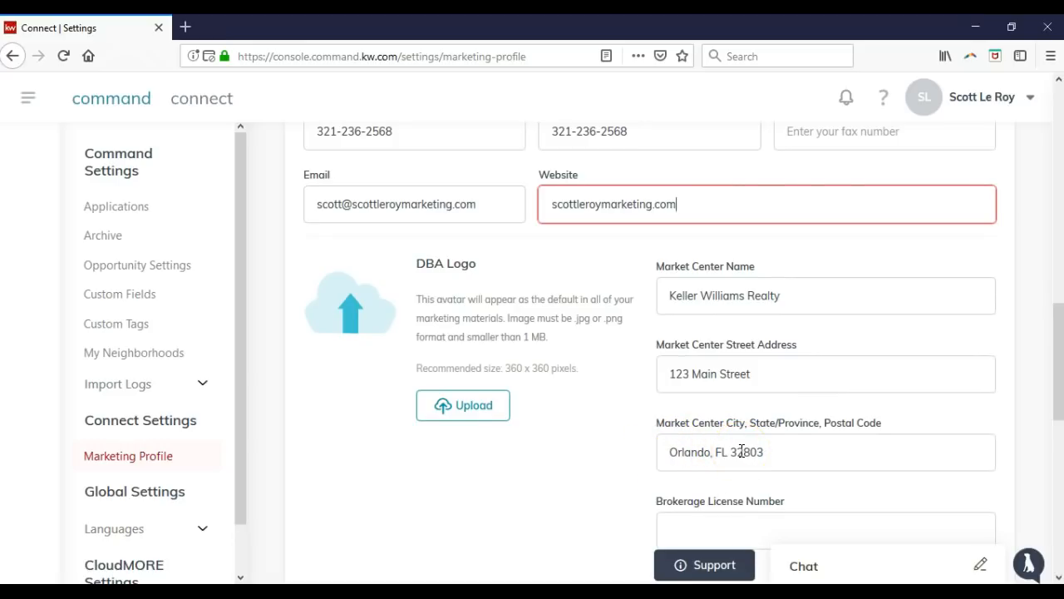
scroll(696, 449, "down", 2)
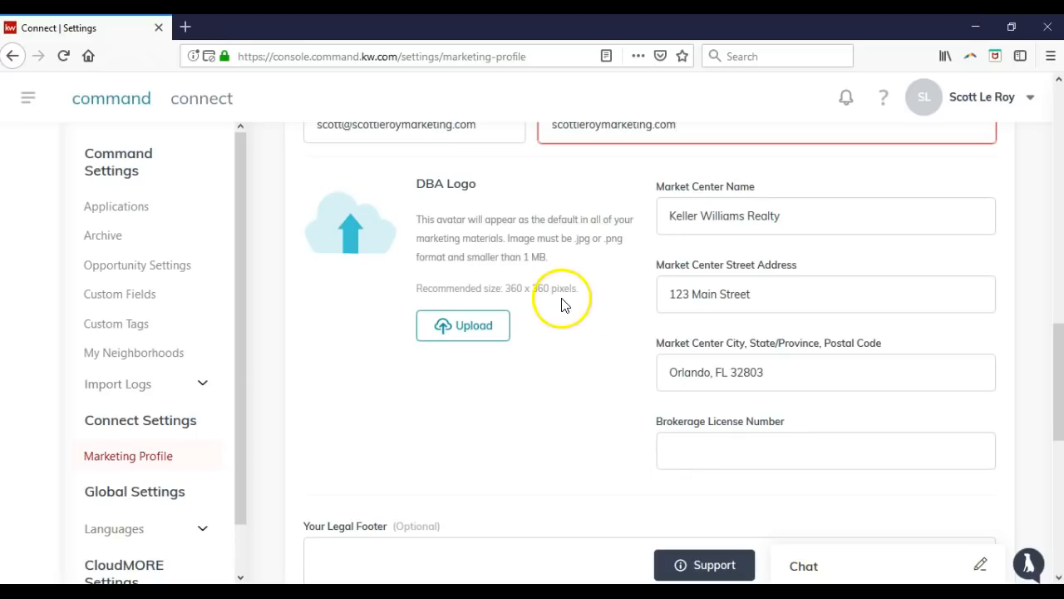
left_click_drag(579, 290, 421, 306)
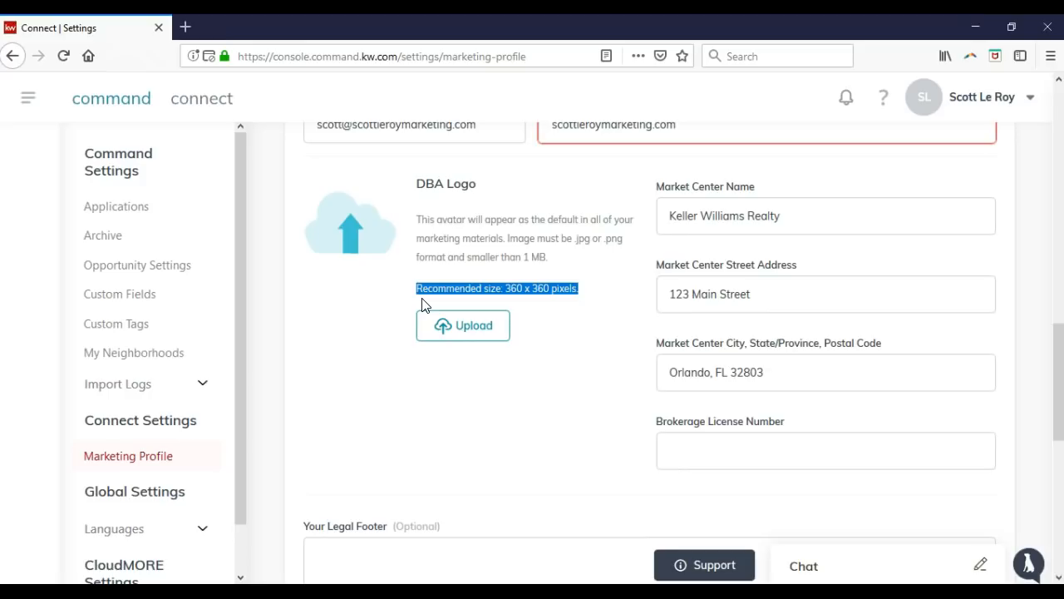
left_click(544, 258)
left_click_drag(547, 259, 522, 258)
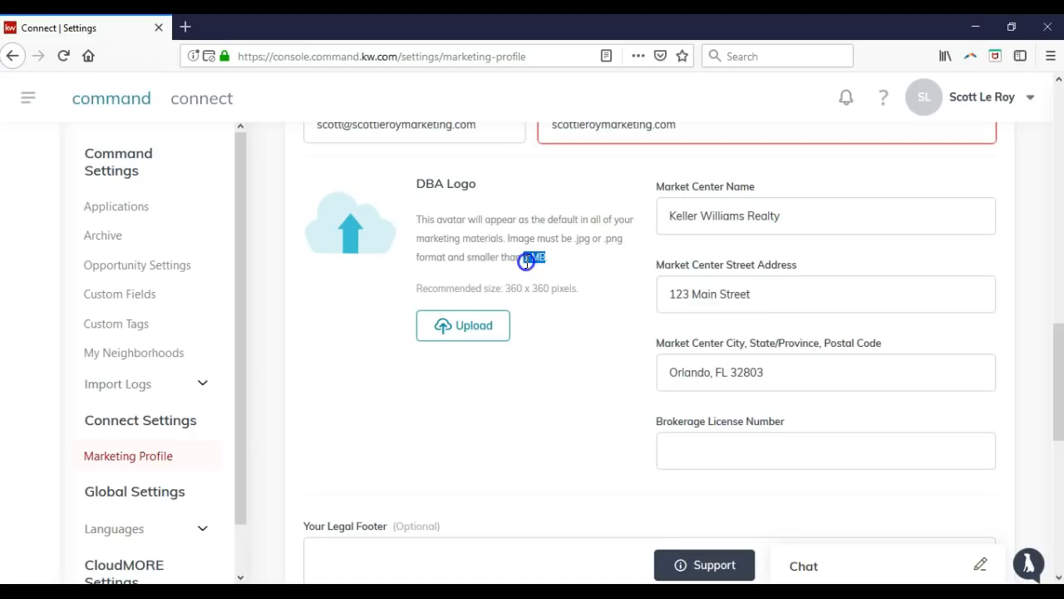
left_click(537, 251)
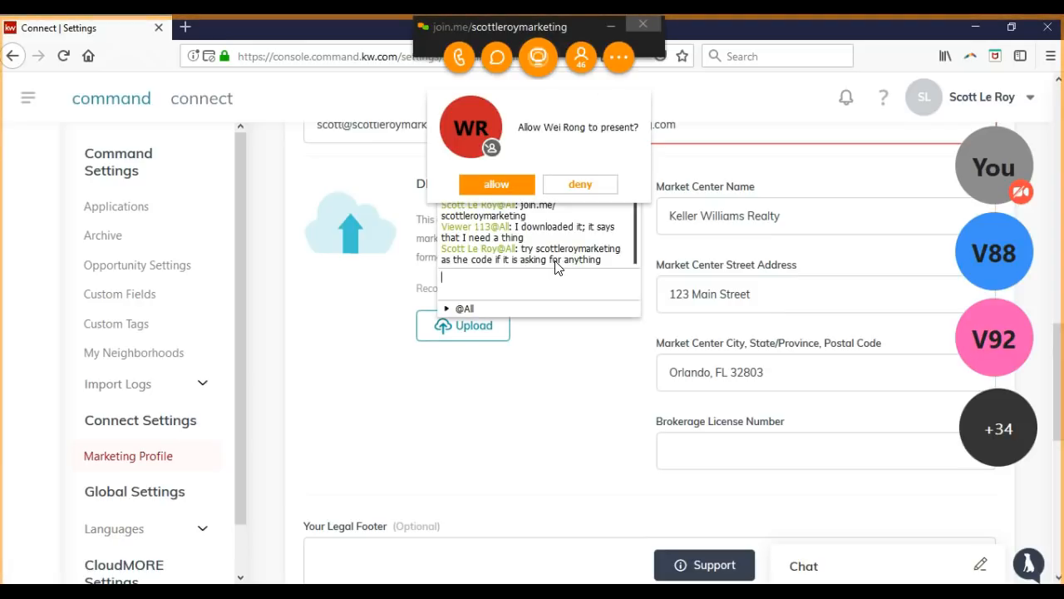
Deny the join.me presenter request, close the chat, and minimize the toolbar.
left_click(599, 182)
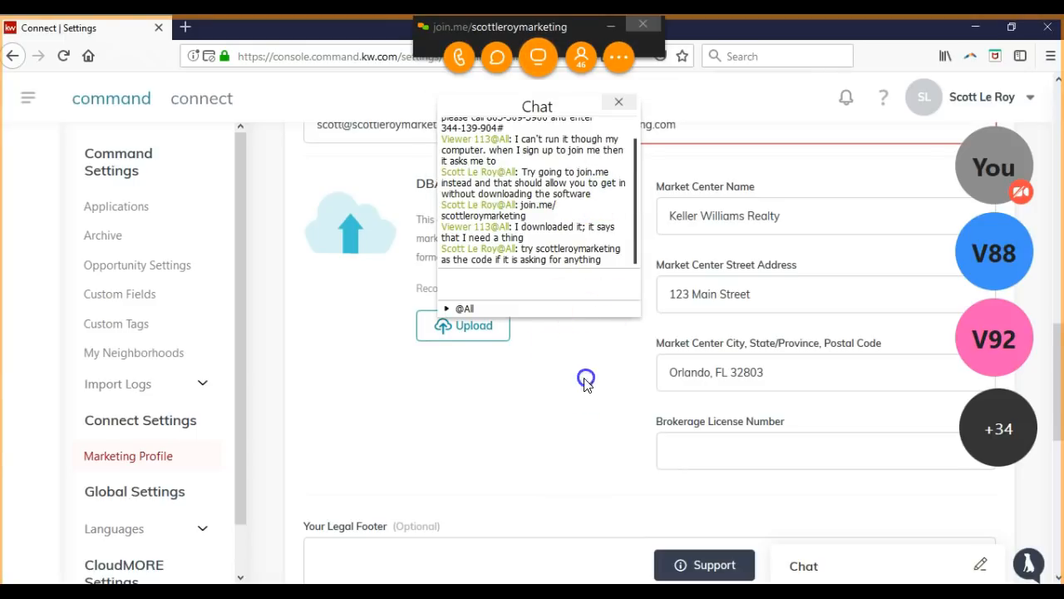
left_click(619, 103)
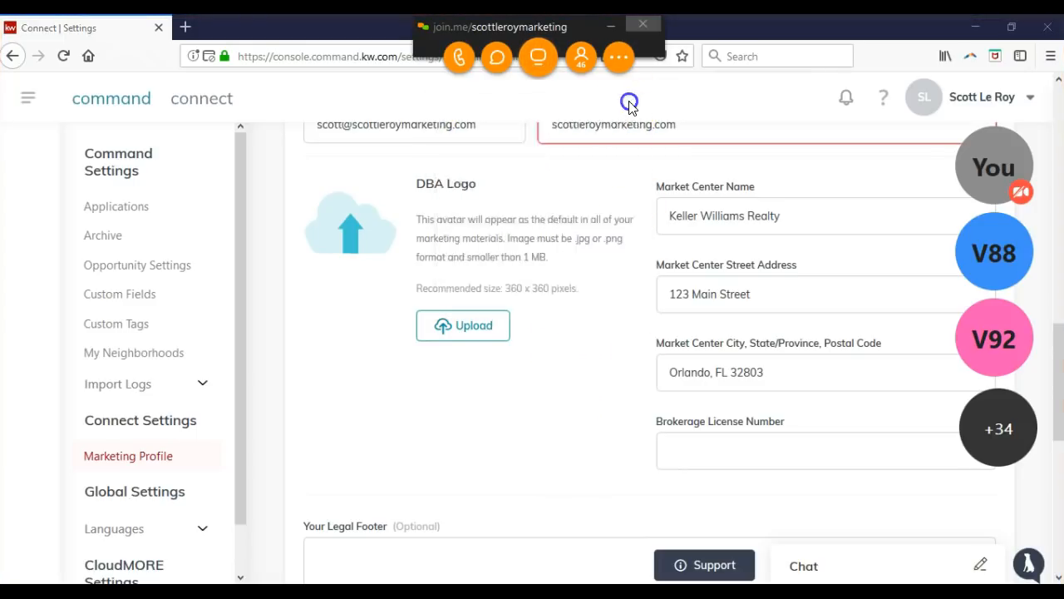
left_click(611, 28)
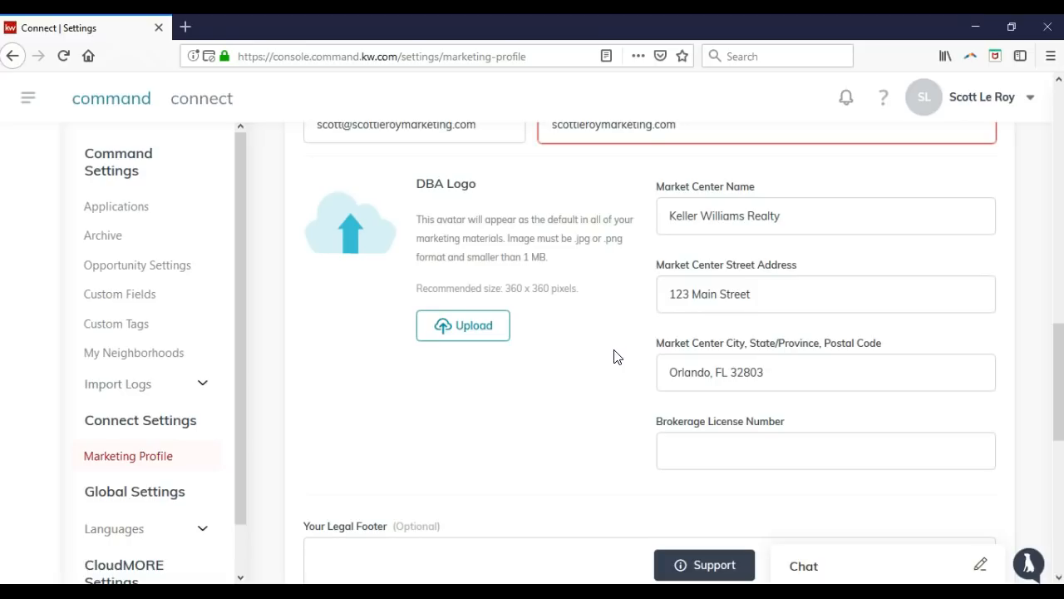
scroll(618, 353, "down", 5)
scroll(557, 383, "down", 4)
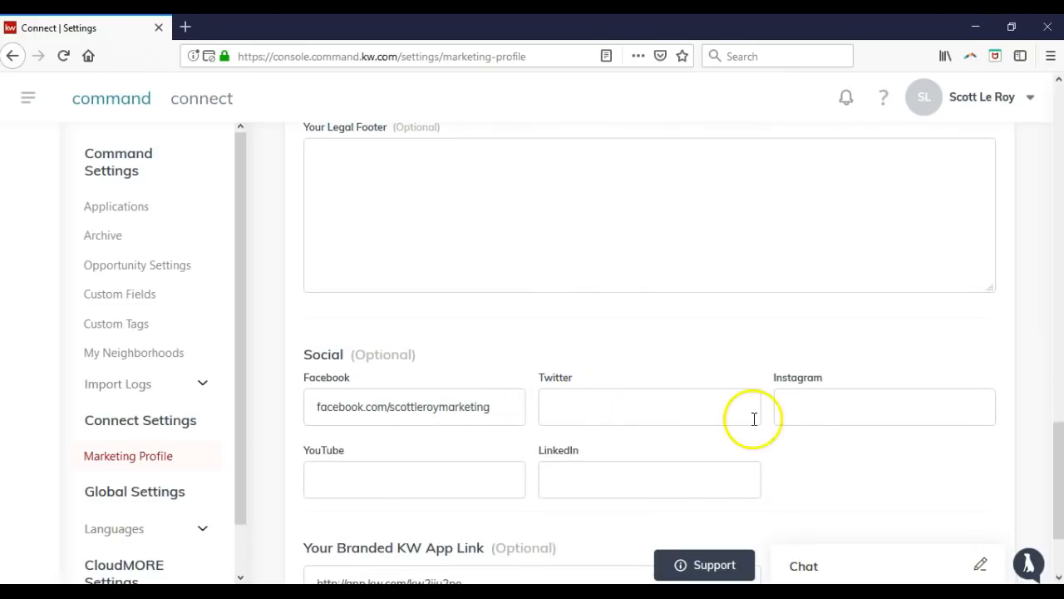
scroll(644, 421, "down", 2)
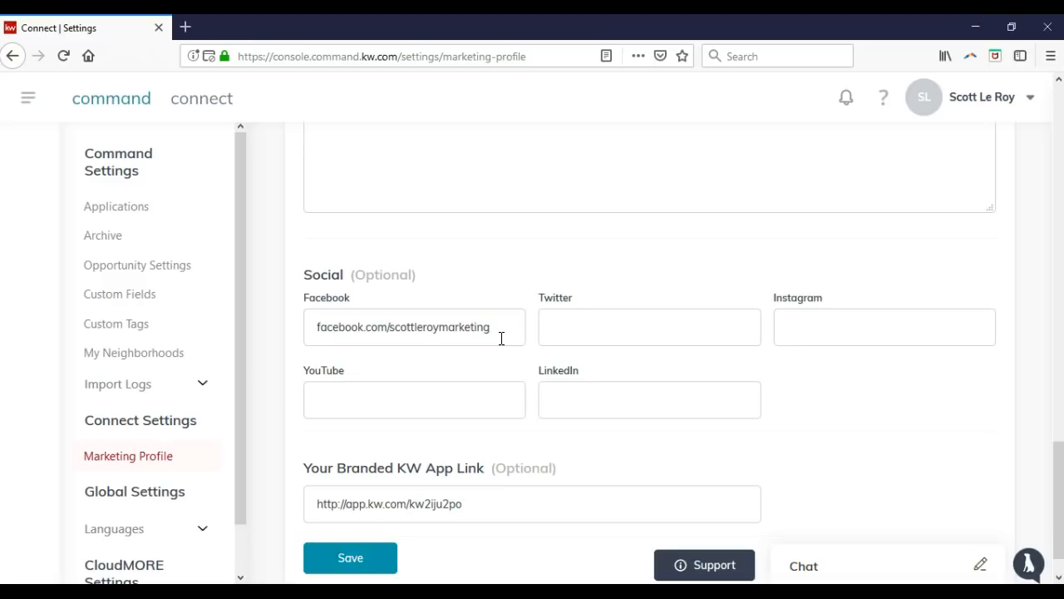
left_click(516, 502)
scroll(520, 476, "down", 1)
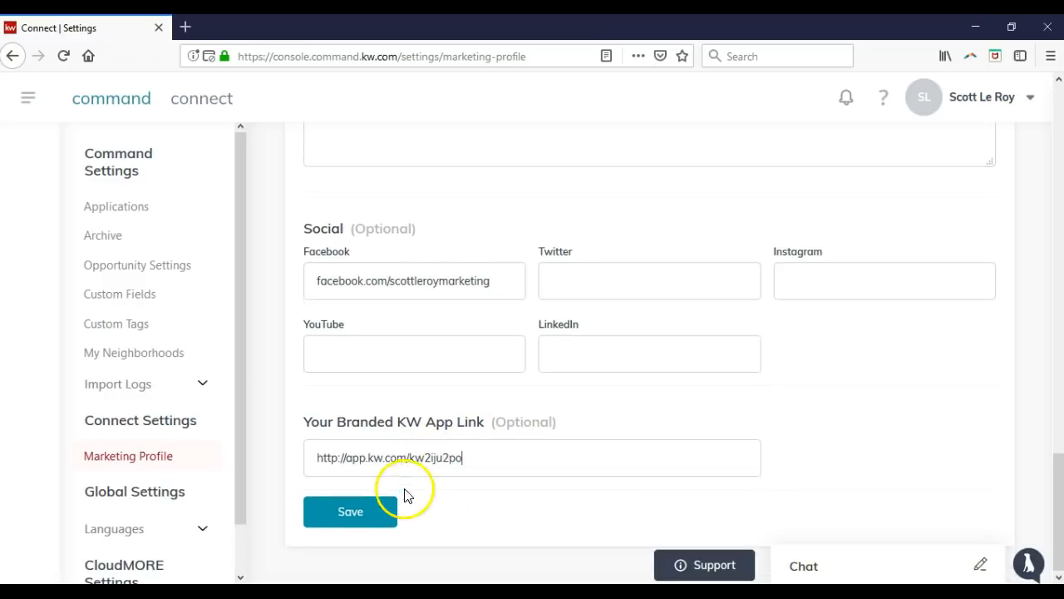
Save the Marketing Profile, dismiss its success message, and expand the main navigation.
left_click(372, 516)
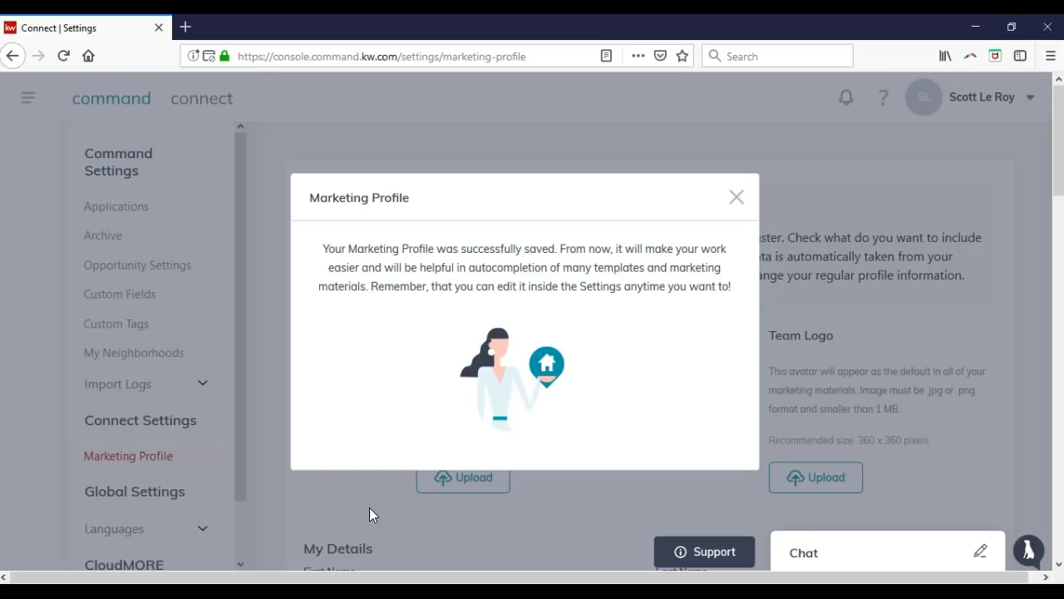
left_click(737, 197)
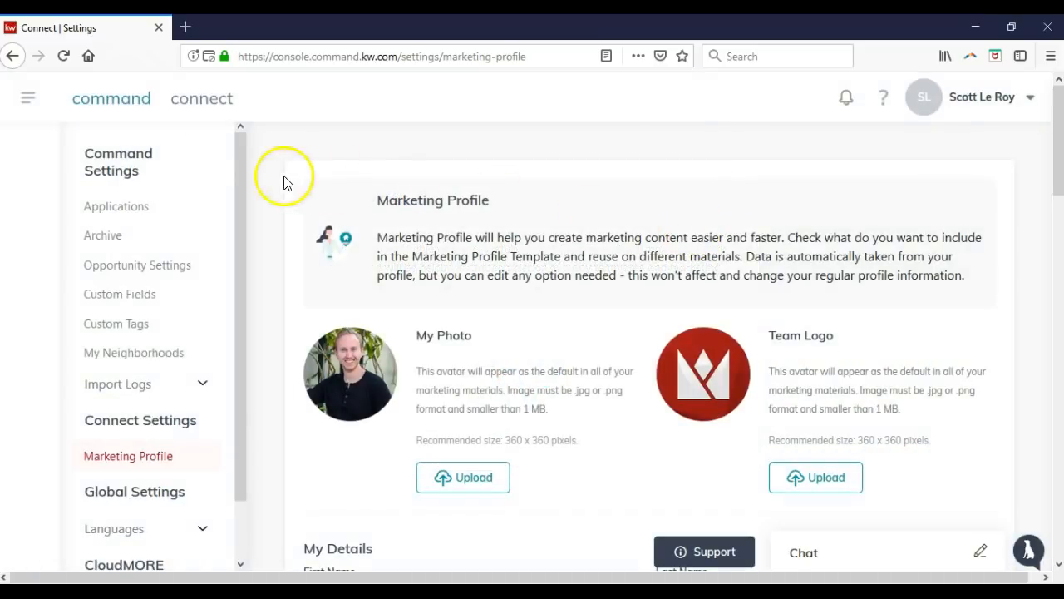
left_click(28, 104)
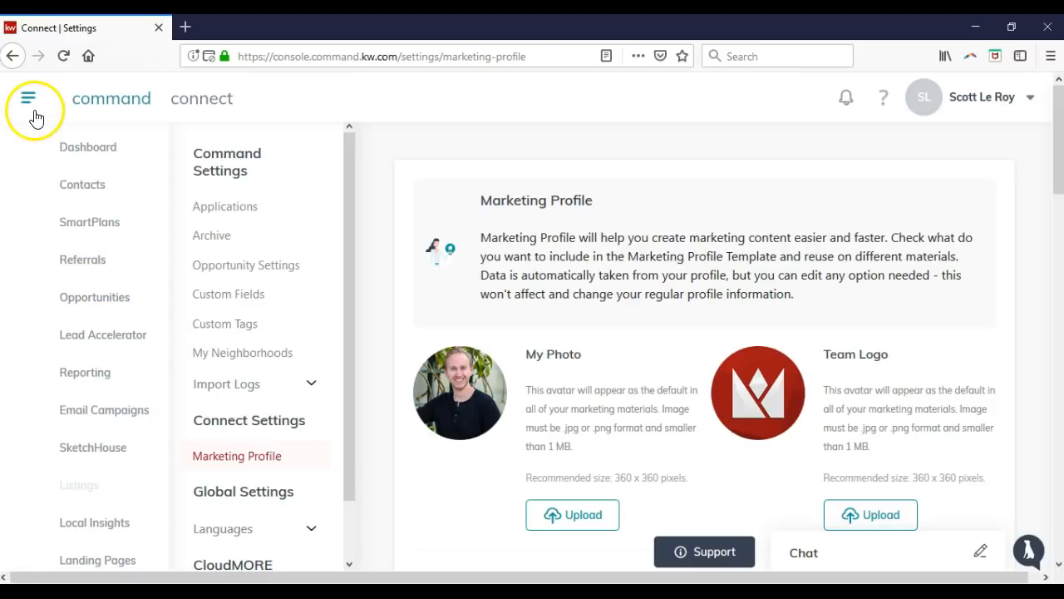
Open Lead Accelerator to view My Marketing Campaigns with the draft Listings campaign.
left_click(115, 336)
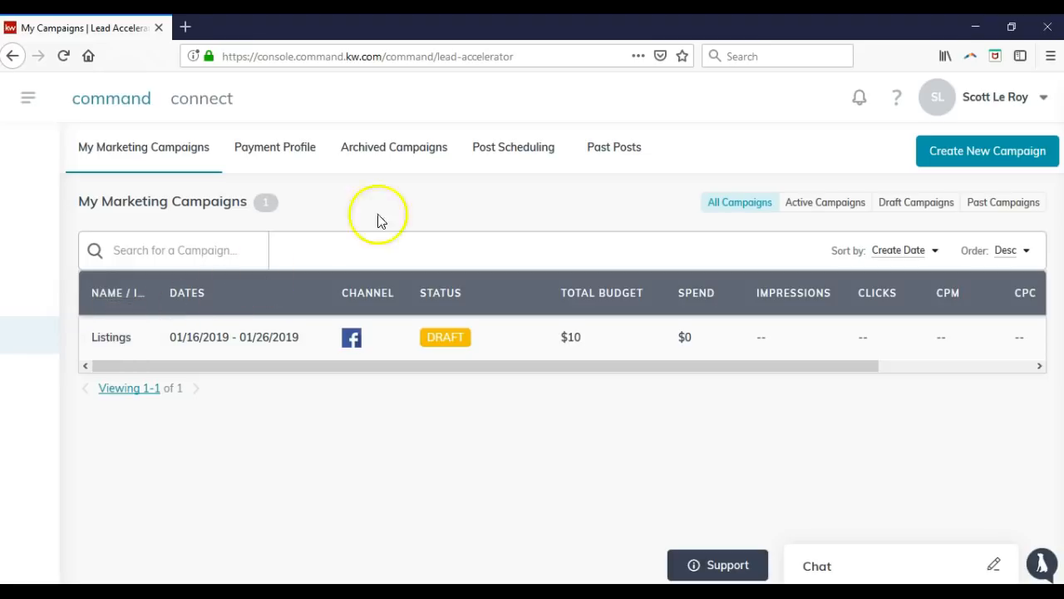
Open the Payment Profile tab showing no card on file and $0.00 credit.
left_click(555, 143)
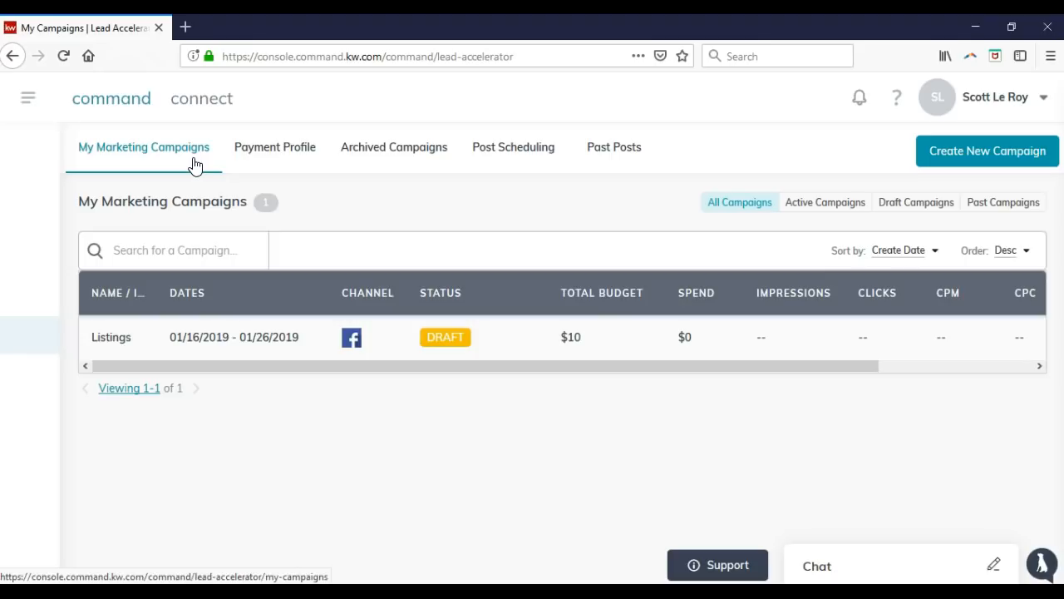
left_click(257, 158)
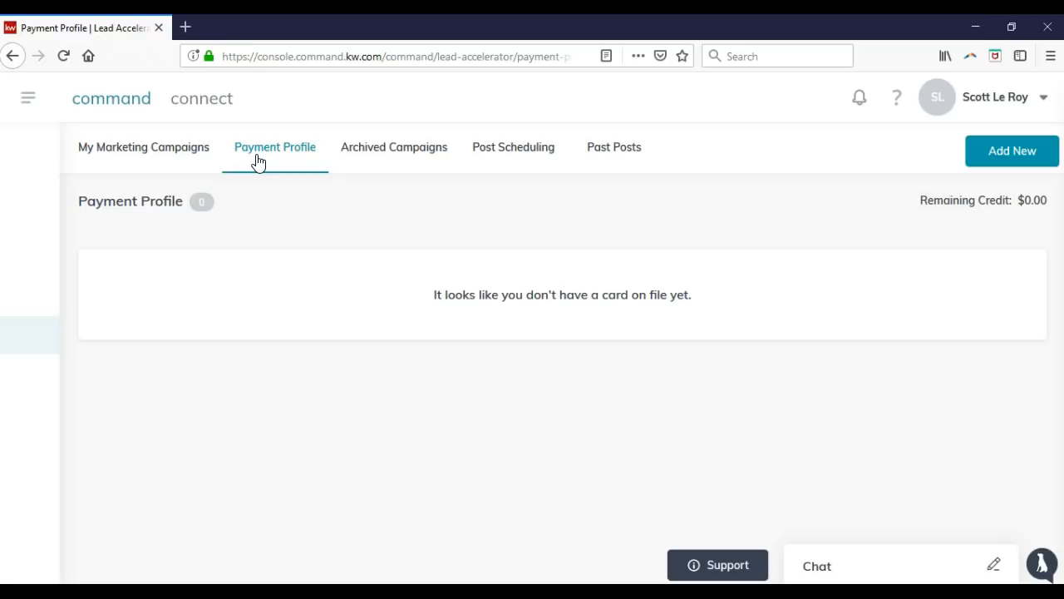
Browse Archived Campaigns and Post Scheduling, then return to My Marketing Campaigns.
left_click(369, 156)
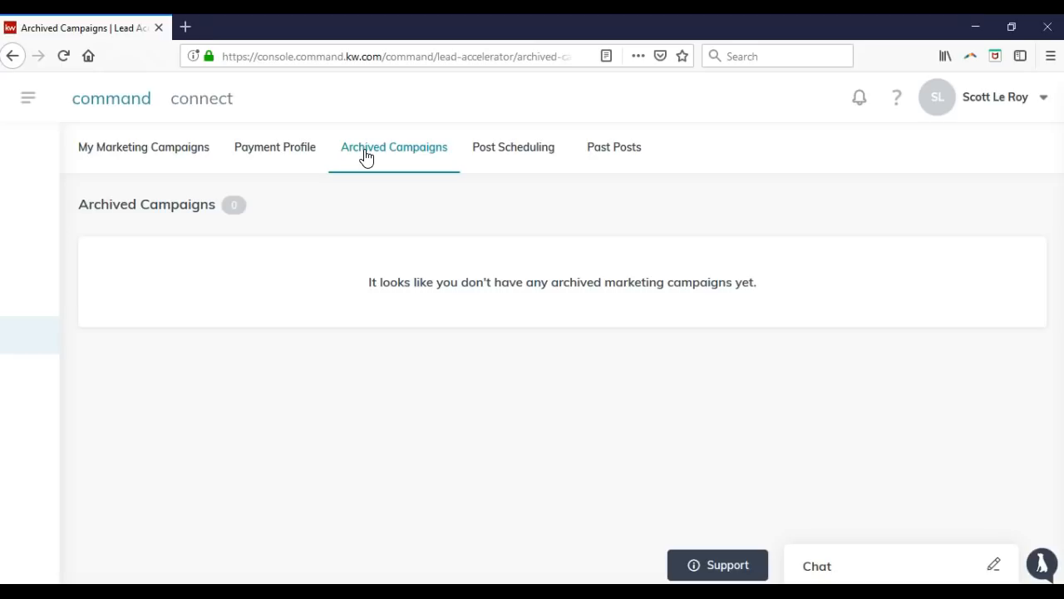
left_click(490, 158)
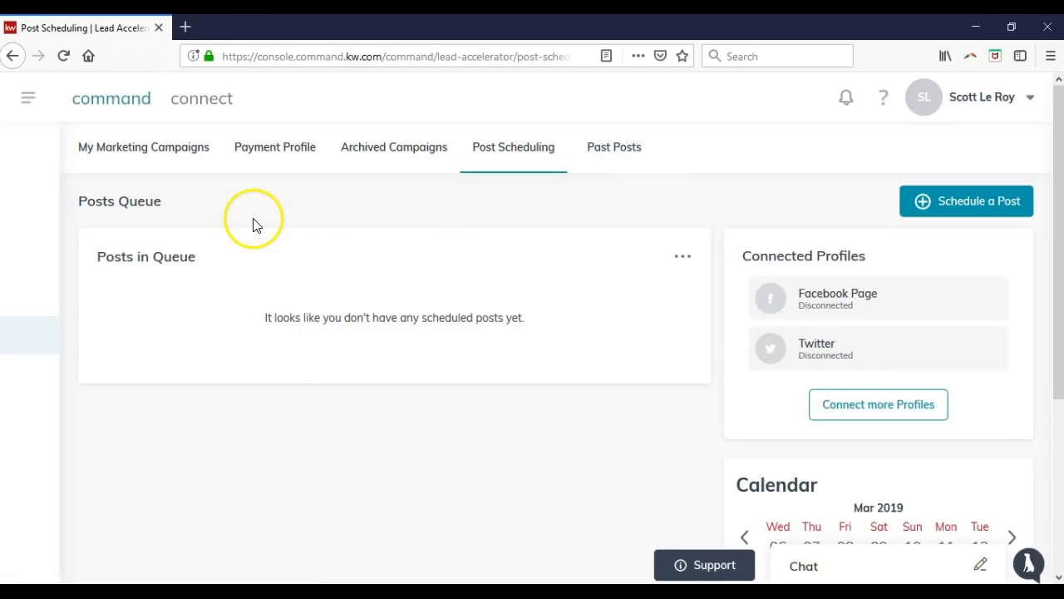
left_click(123, 146)
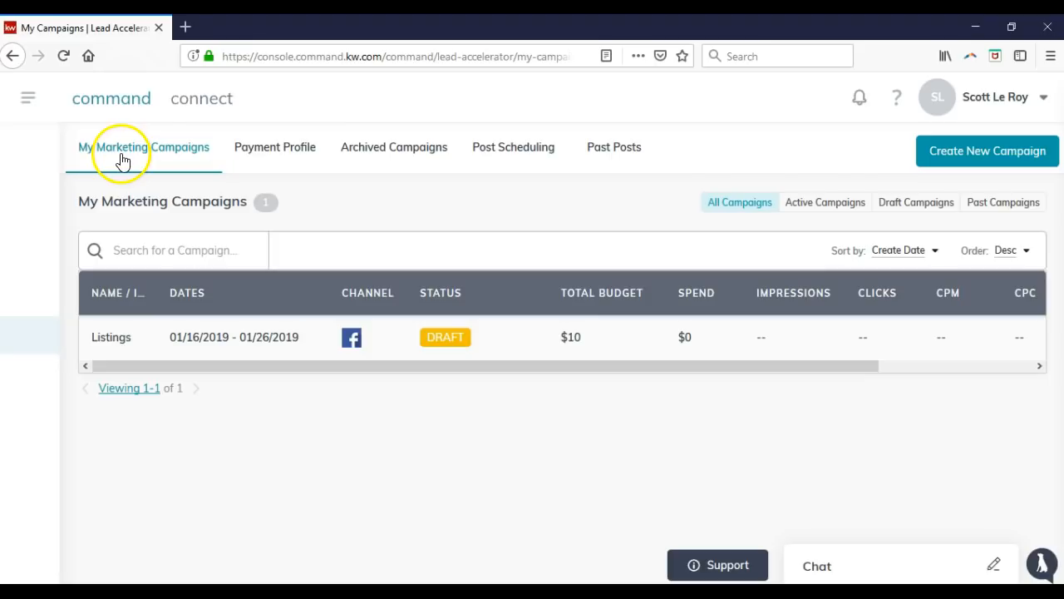
Create a new campaign named '123 Main Street' using the Facebook Ads channel.
left_click(1015, 167)
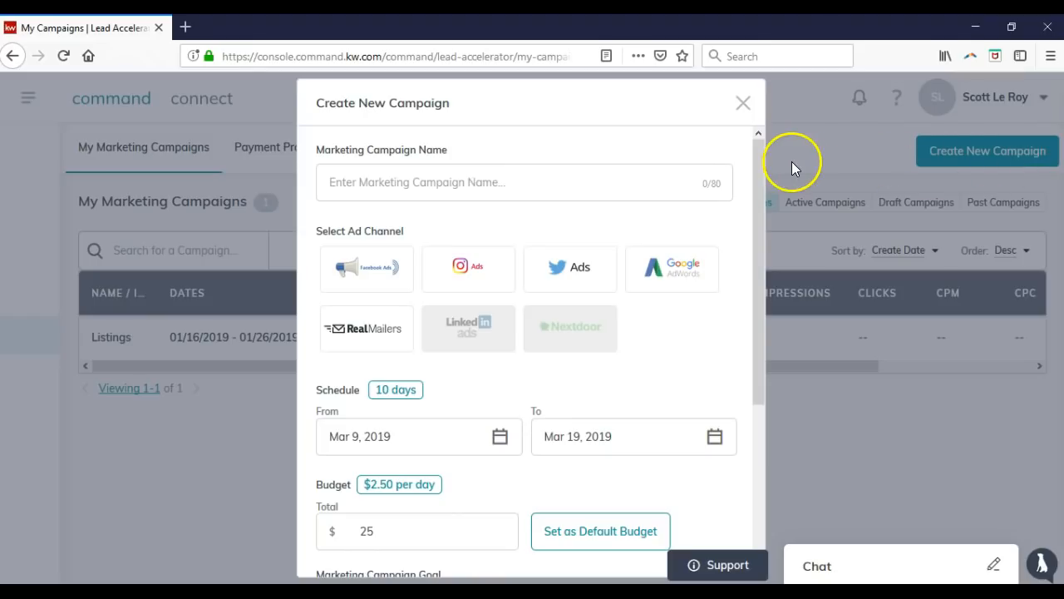
left_click(579, 195)
type("123 Main Street")
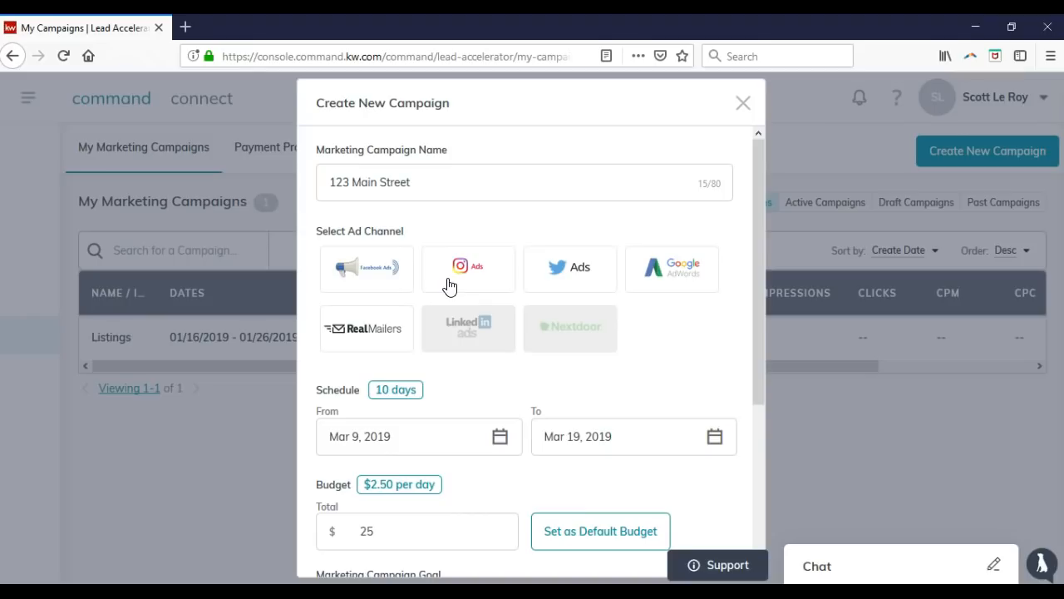
left_click(564, 277)
left_click(393, 295)
left_click(388, 280)
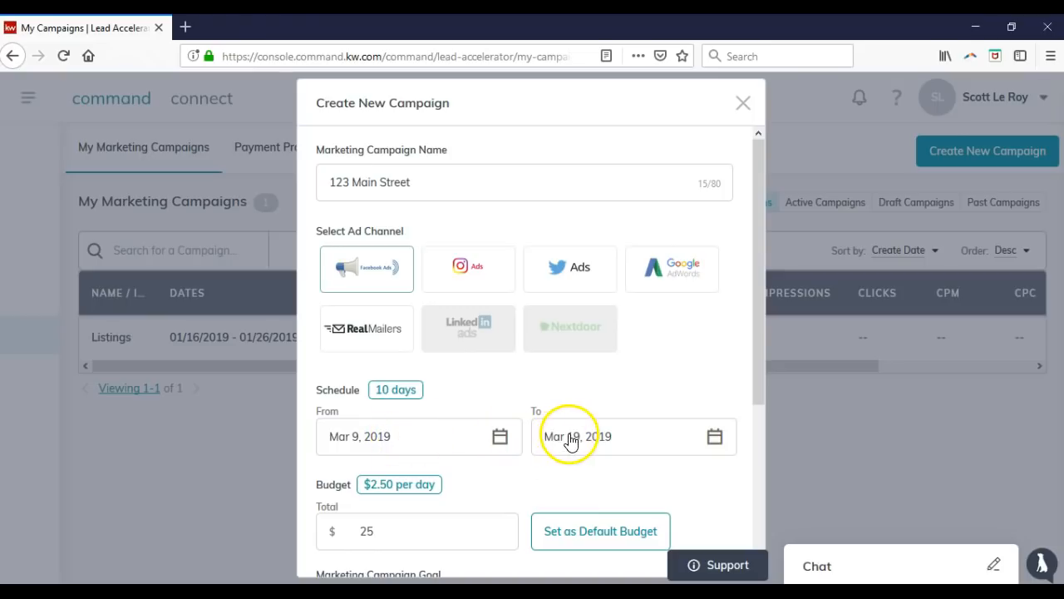
Set the campaign schedule to run from April 1 to April 10, 2019.
left_click(500, 441)
scroll(529, 415, "down", 2)
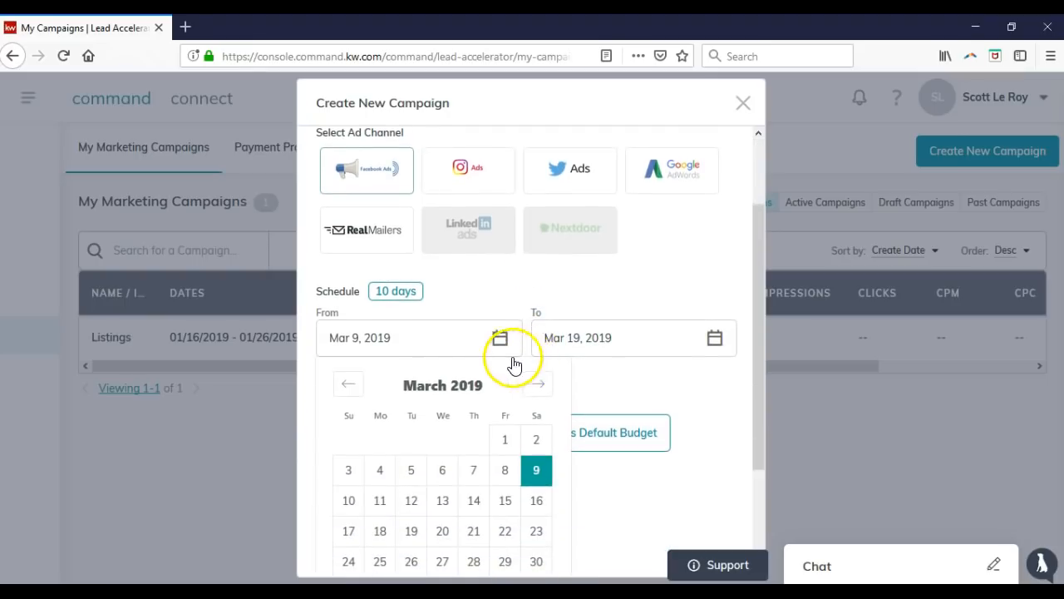
left_click(540, 384)
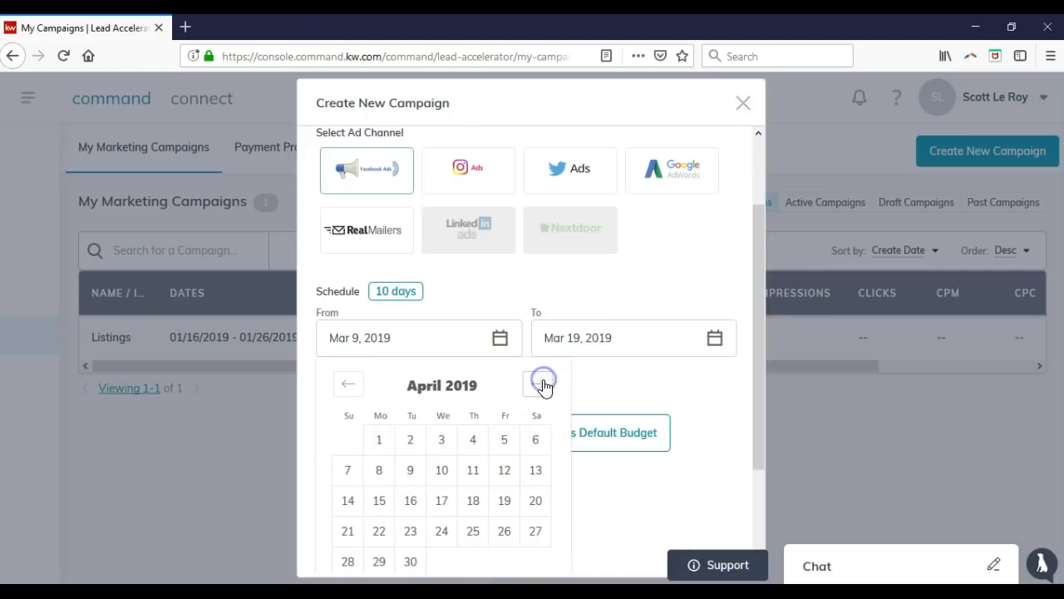
left_click(391, 448)
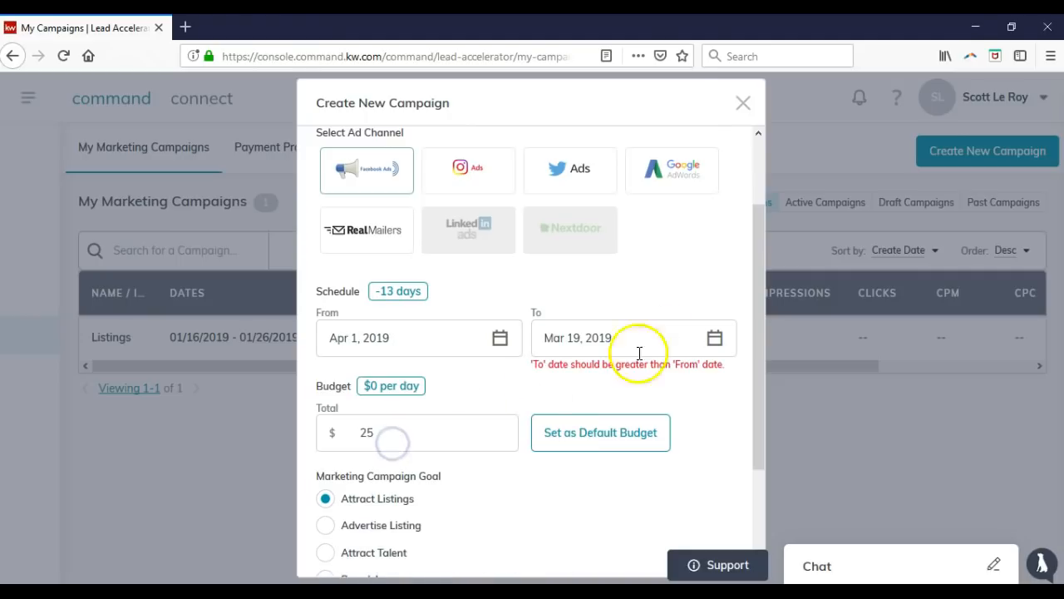
left_click(716, 339)
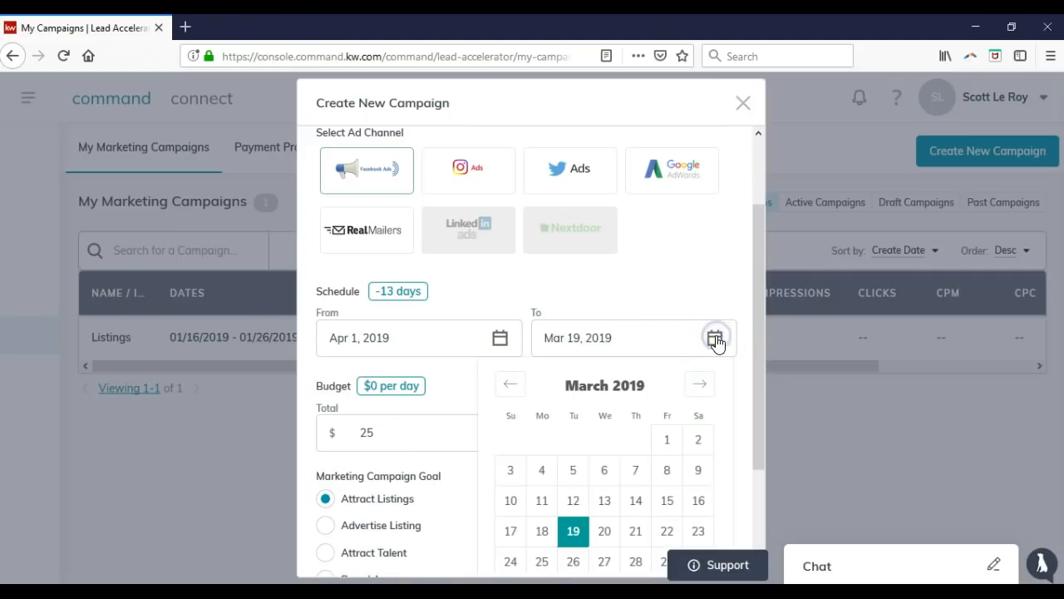
left_click(700, 384)
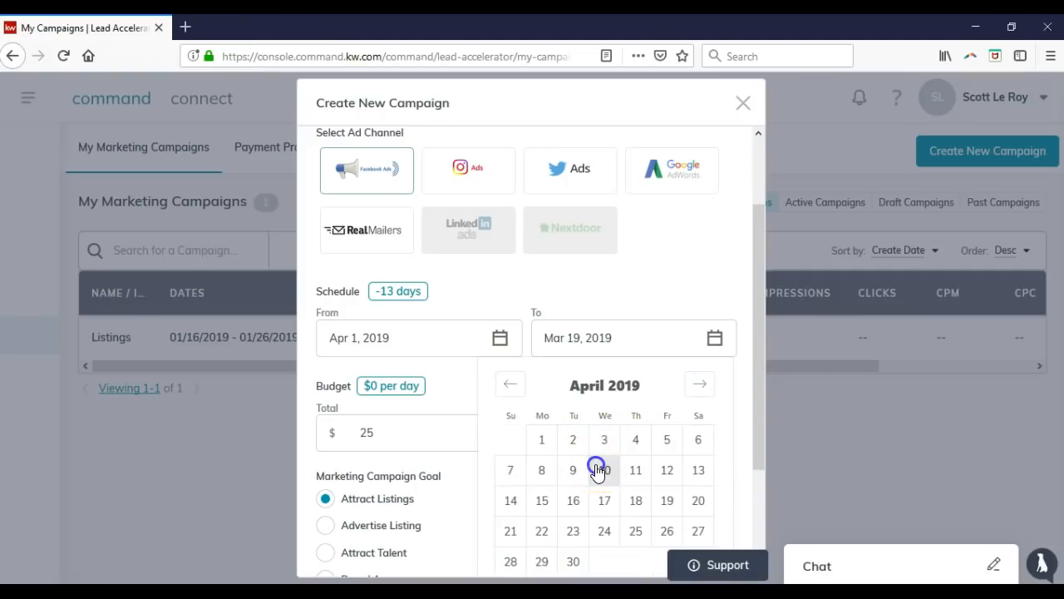
left_click(604, 470)
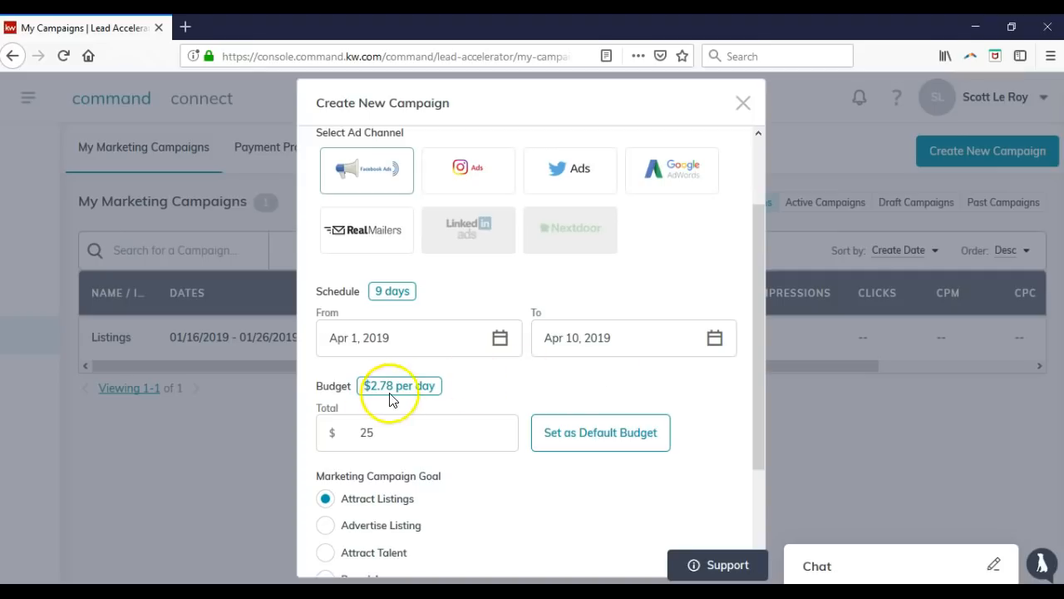
Change the campaign's total budget from 25 to 10.
left_click(406, 440)
key("BackSpace")
key("BackSpace")
type("10")
key("BackSpace")
key("BackSpace")
type("9")
key("BackSpace")
type("10")
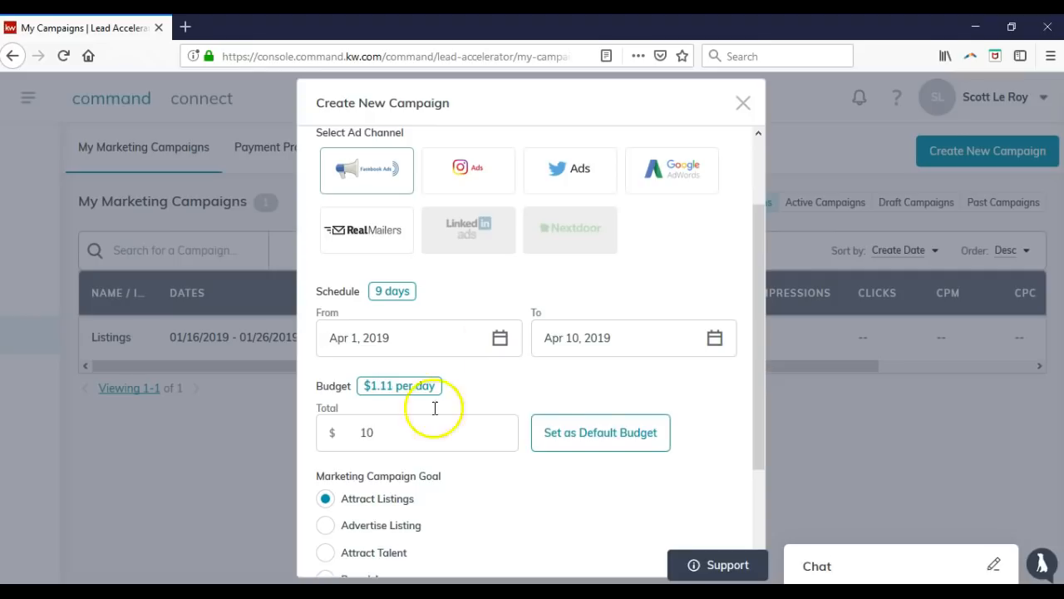
Move the campaign end date to April 11, 2019.
left_click(622, 342)
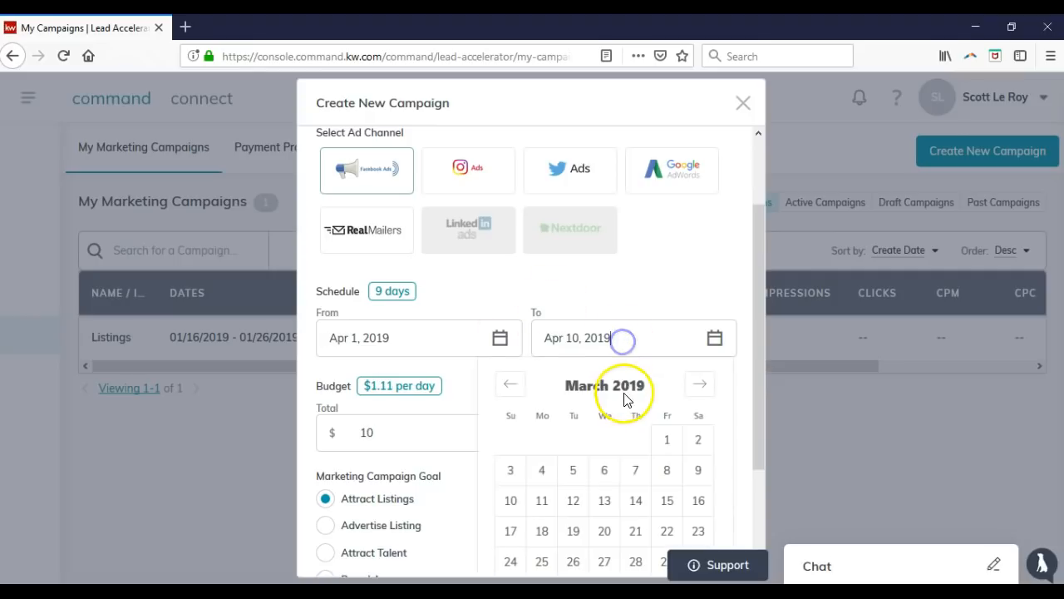
left_click(548, 502)
left_click(649, 340)
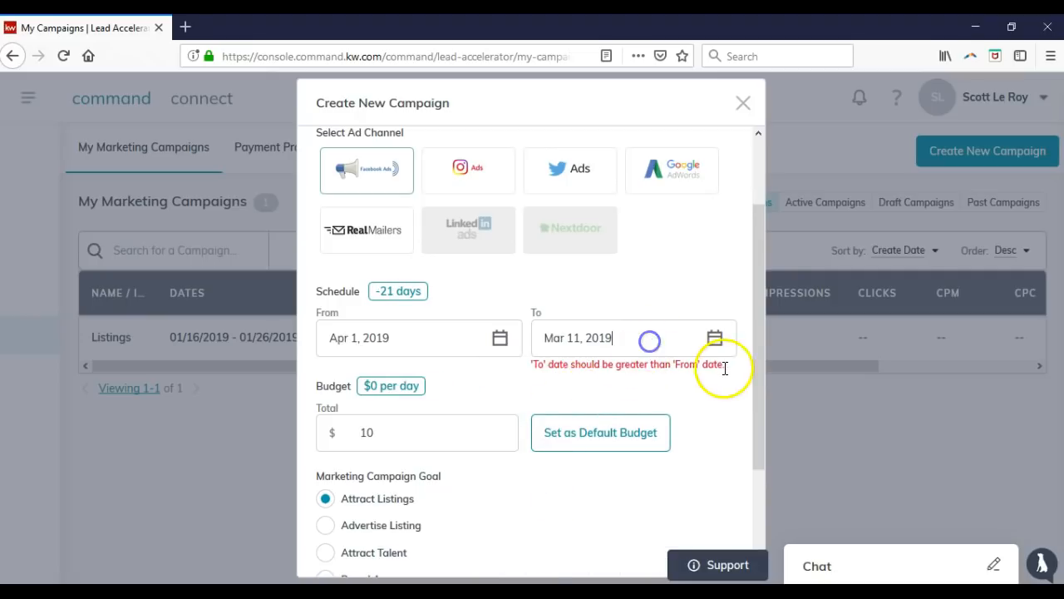
left_click(701, 384)
left_click(635, 470)
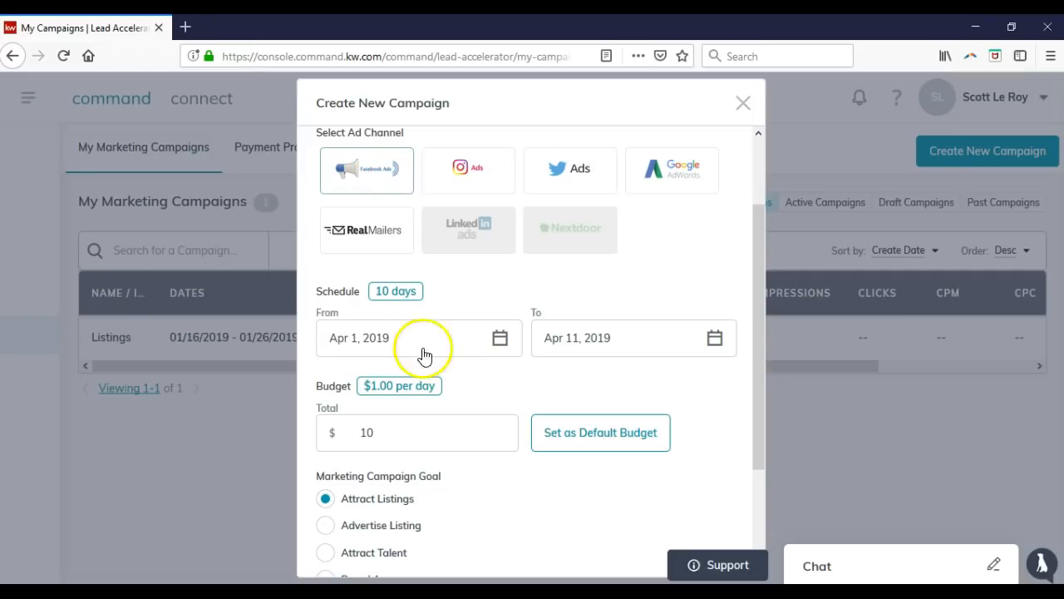
left_click(460, 391)
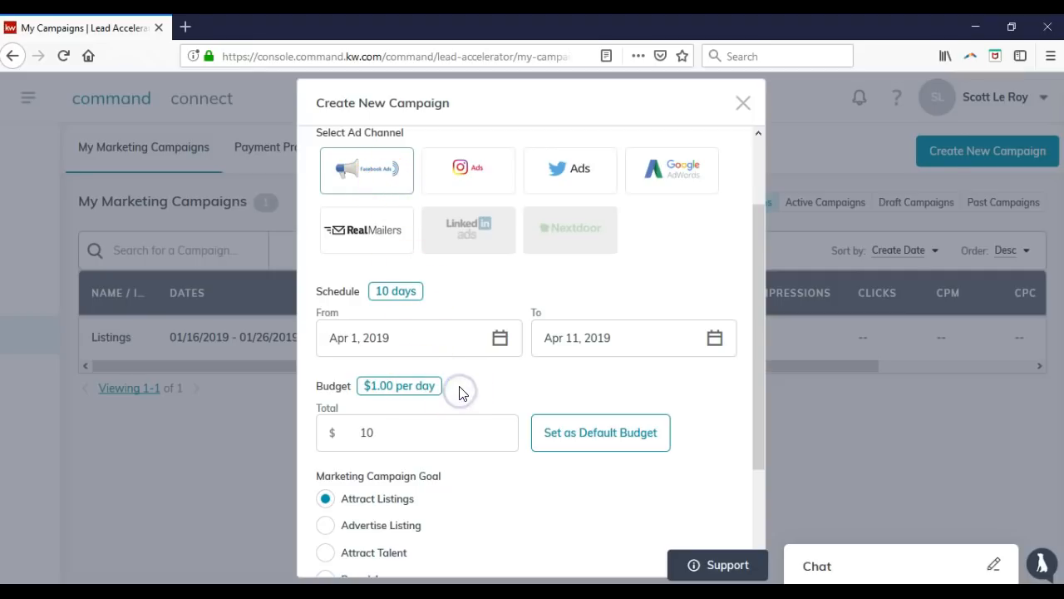
Switch the Marketing Campaign Goal from Attract Listings to Advertise Listing.
scroll(462, 387, "down", 2)
scroll(463, 386, "down", 1)
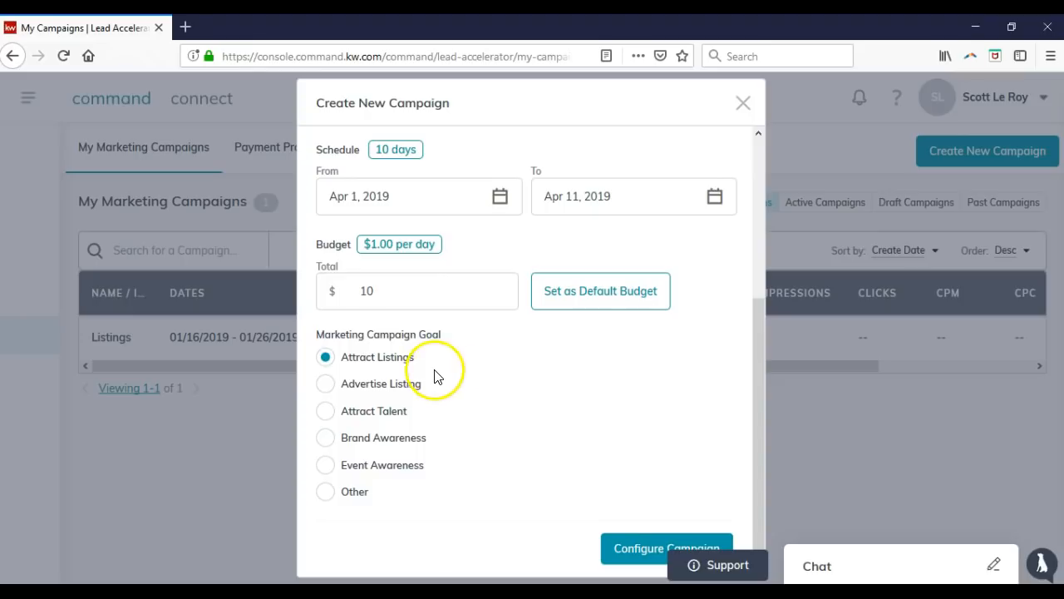
left_click(389, 396)
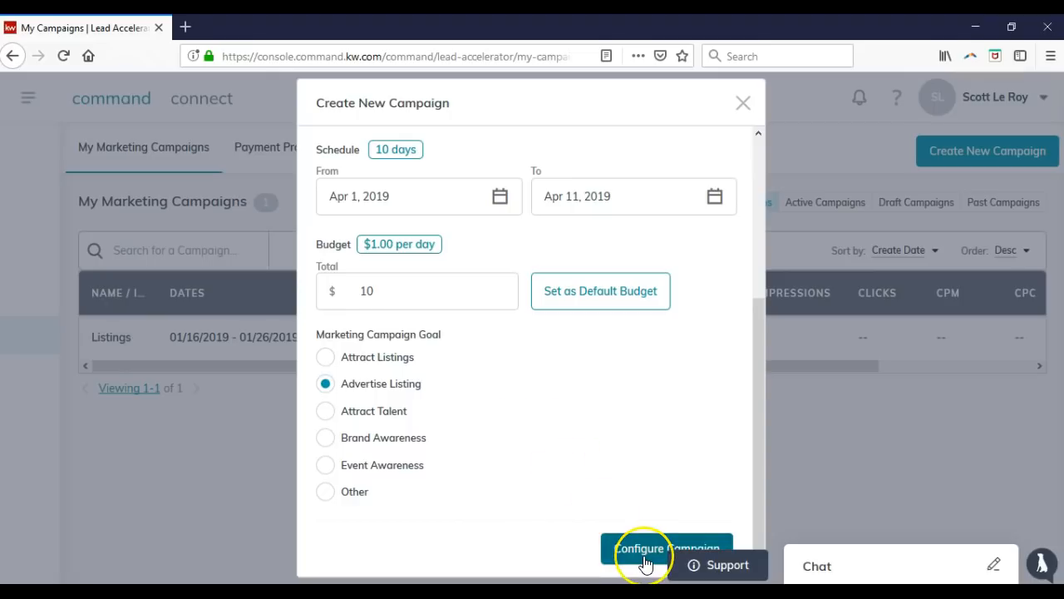
left_click(740, 573)
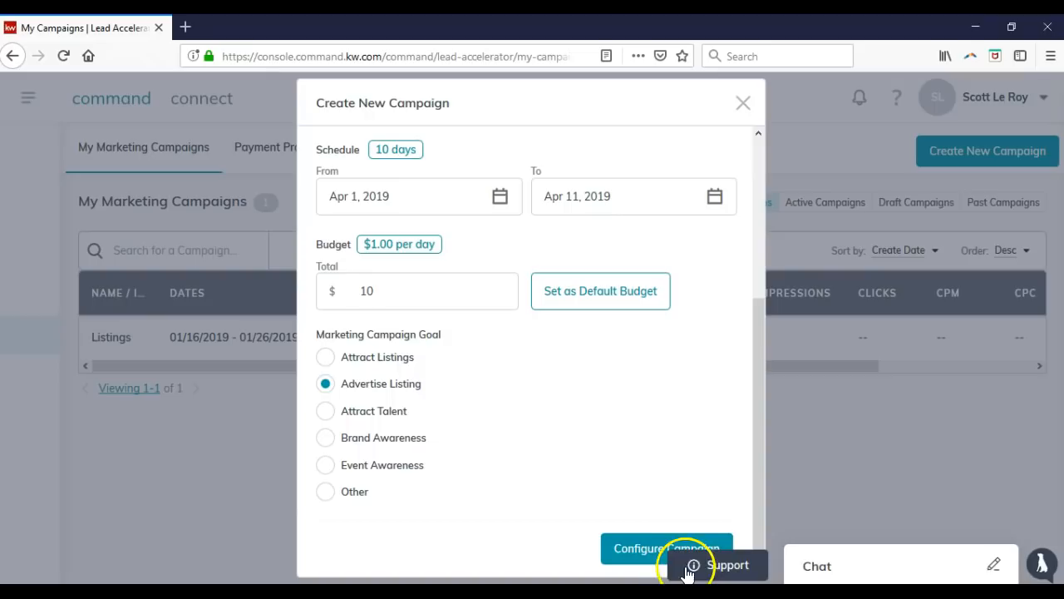
Continue to Configure Campaign for the 123 Main Street listing.
left_click(639, 550)
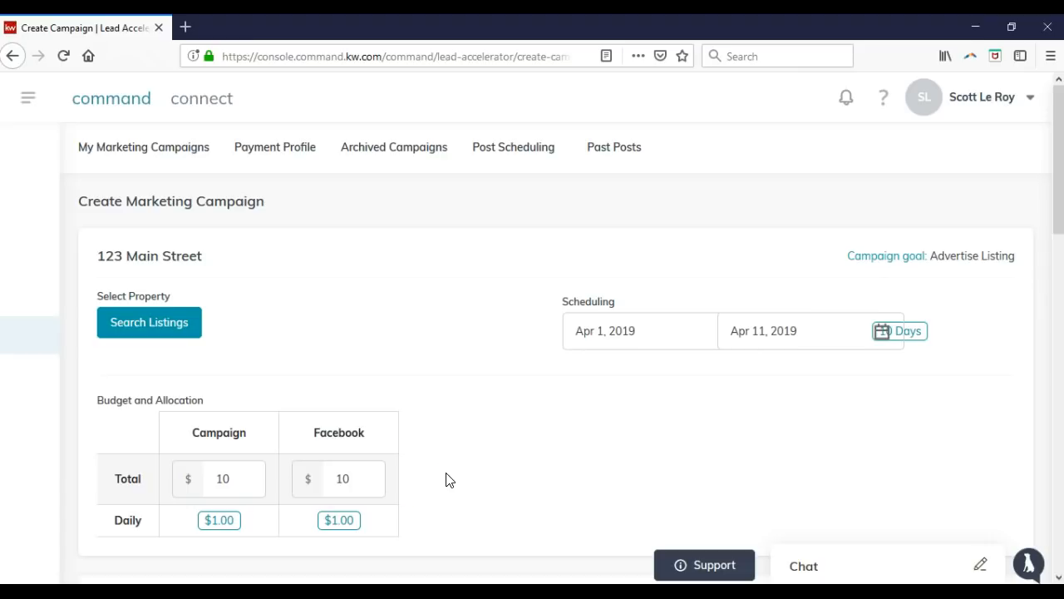
left_click(190, 329)
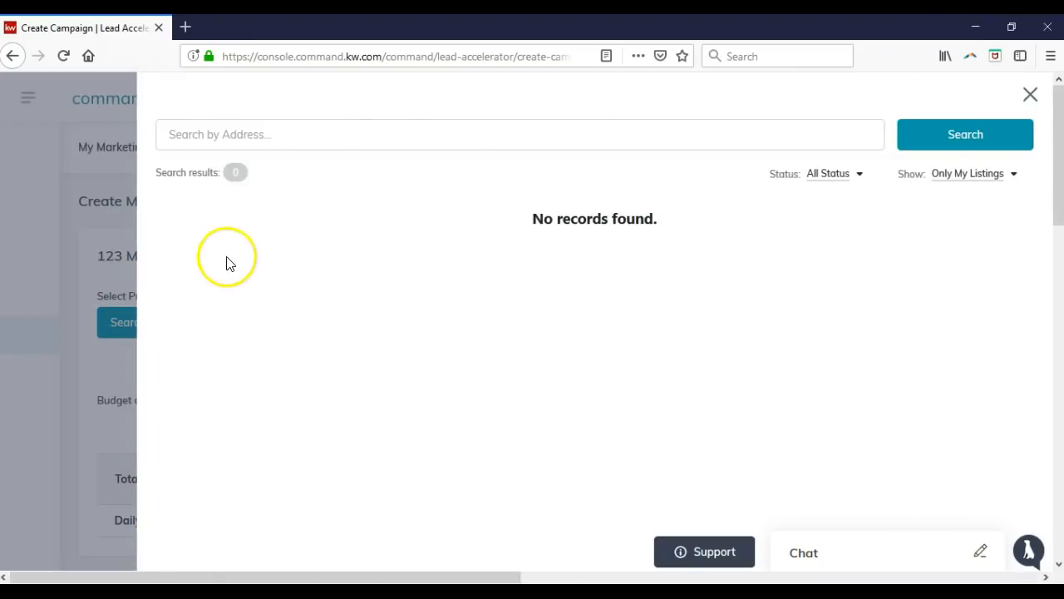
left_click(368, 141)
type("123 main street")
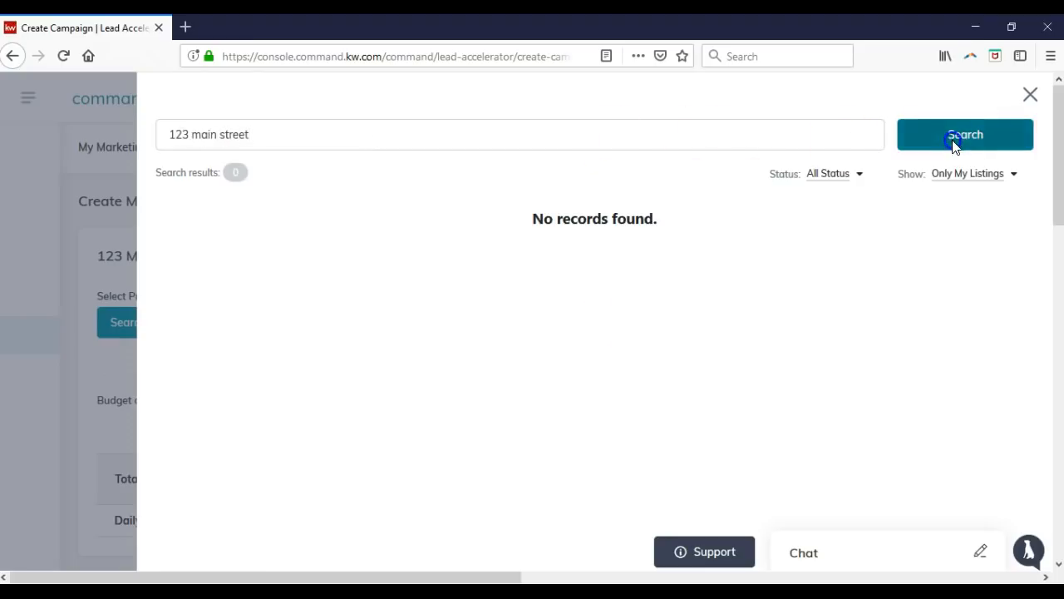
left_click(977, 135)
left_click(1030, 95)
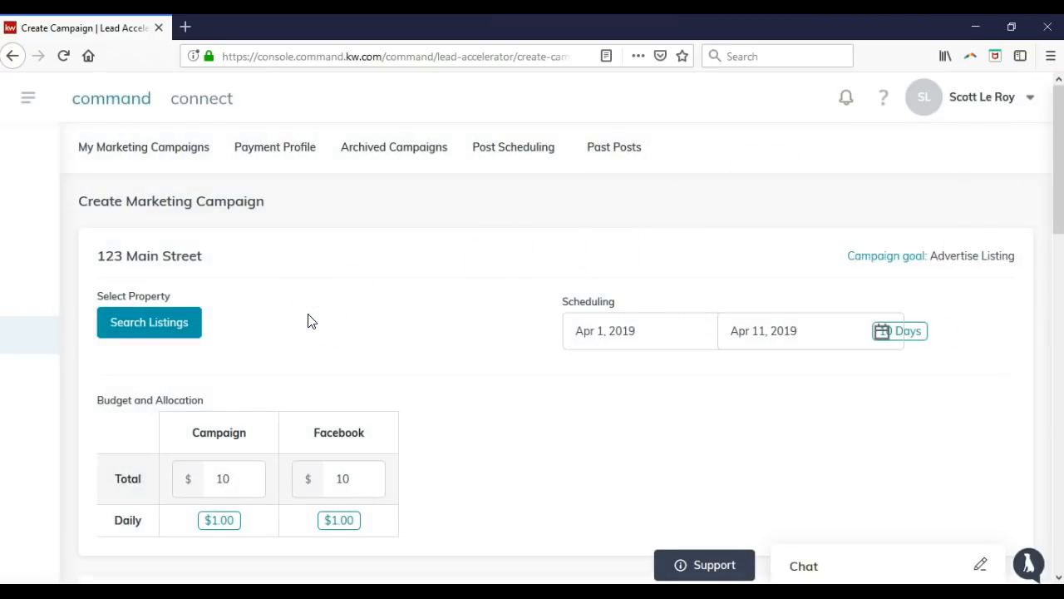
Choose Keller Williams Realty Spring Hill as the Facebook page for the ad.
left_click(391, 321)
scroll(392, 323, "down", 5)
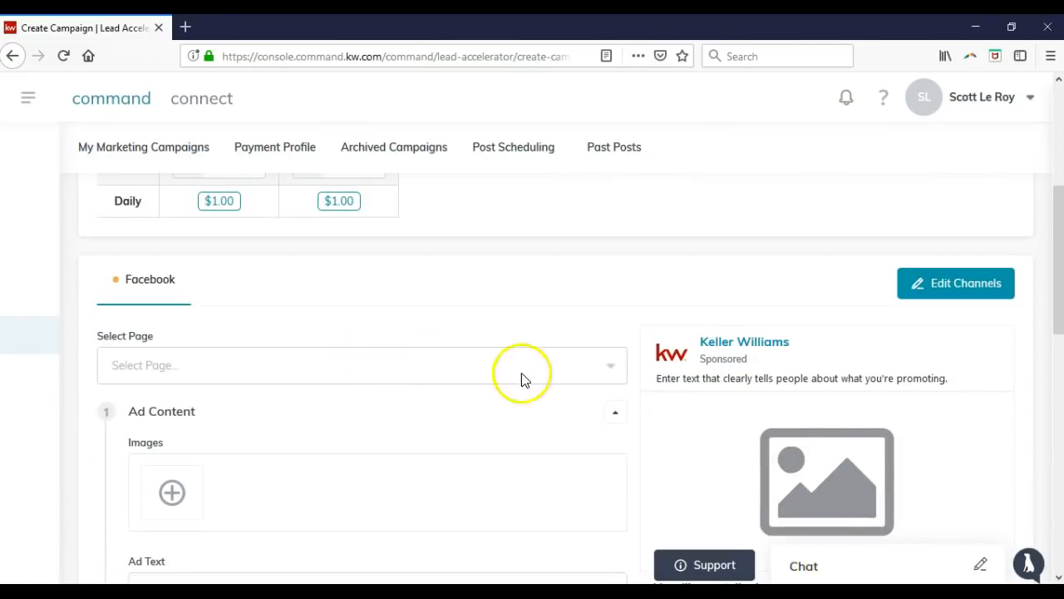
left_click(616, 369)
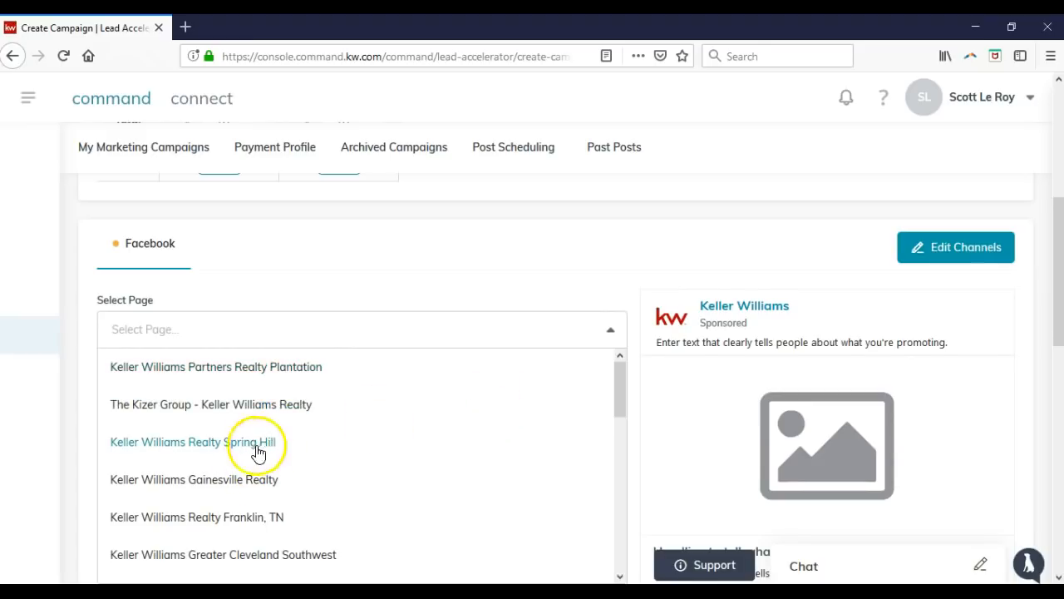
left_click(215, 443)
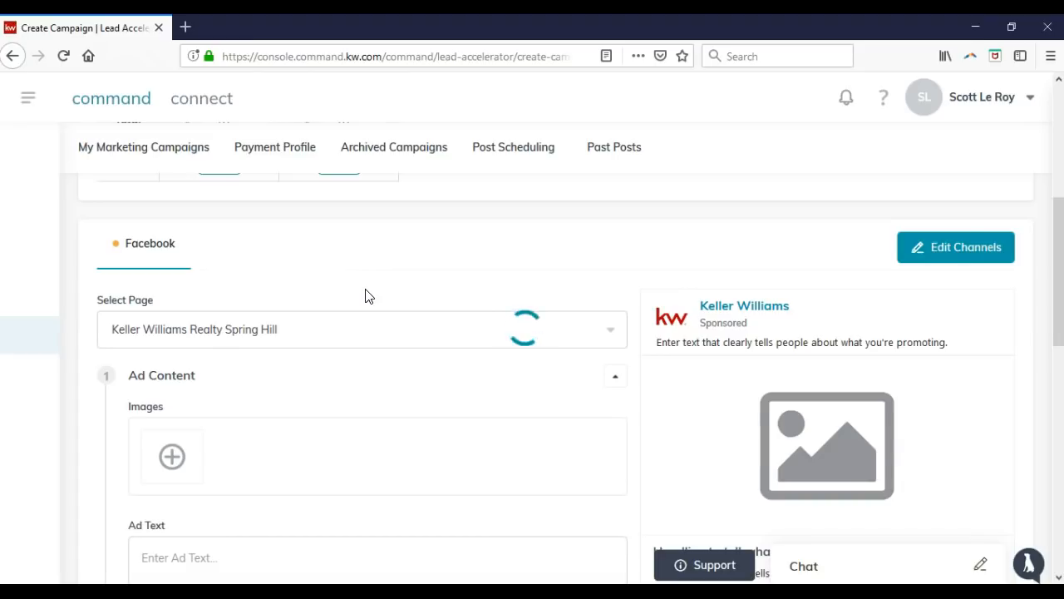
scroll(366, 299, "down", 3)
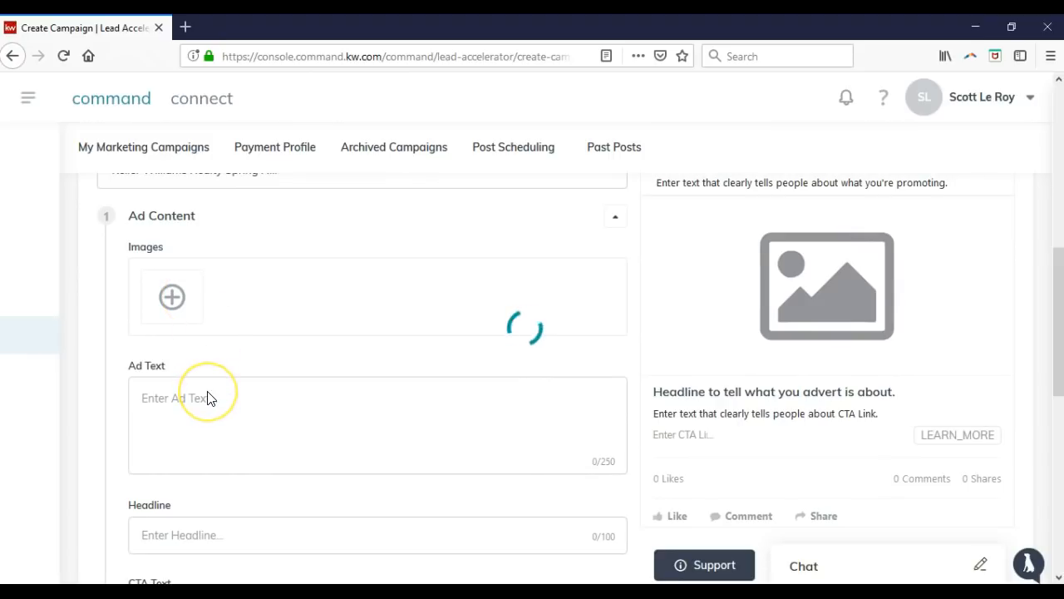
scroll(209, 397, "down", 3)
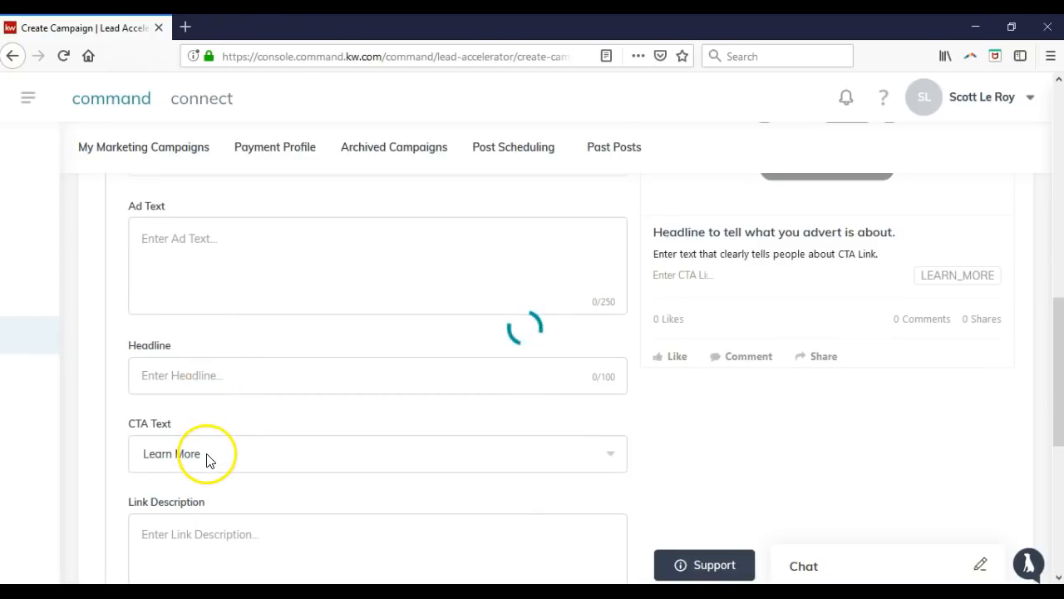
scroll(207, 466, "down", 1)
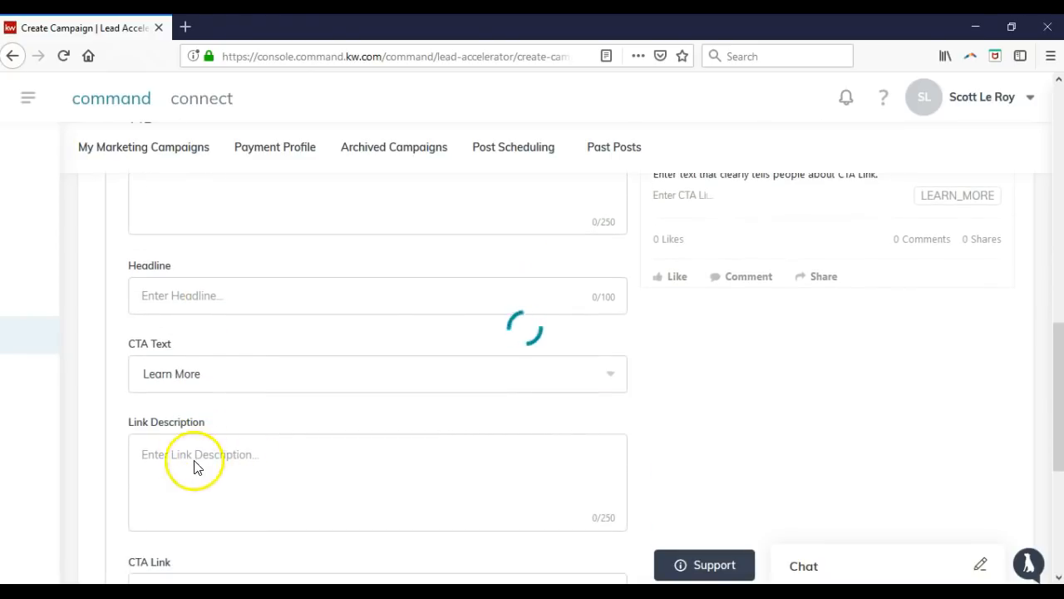
scroll(242, 459, "down", 2)
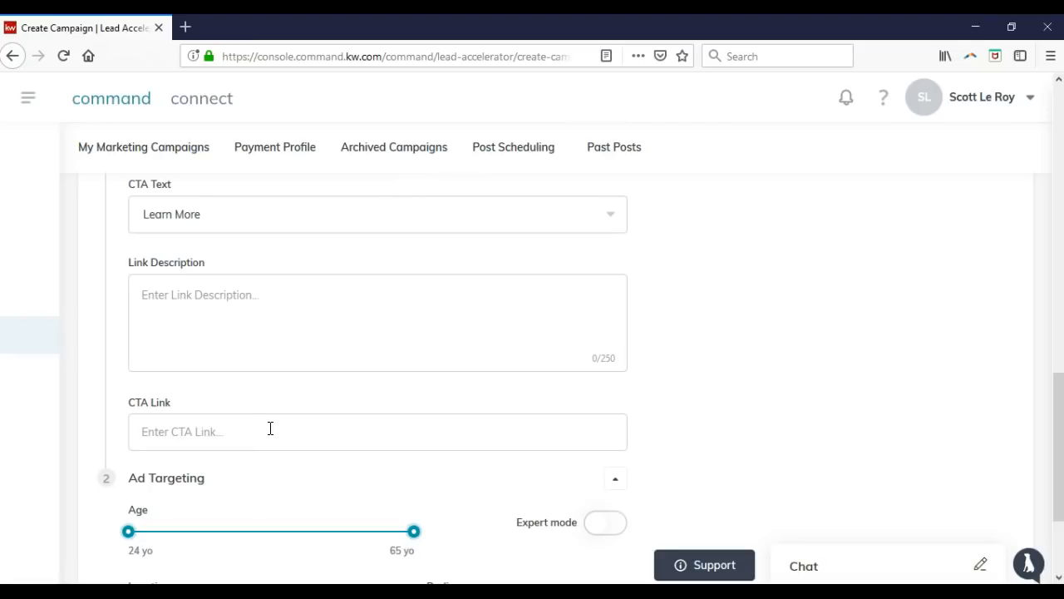
scroll(271, 428, "up", 5)
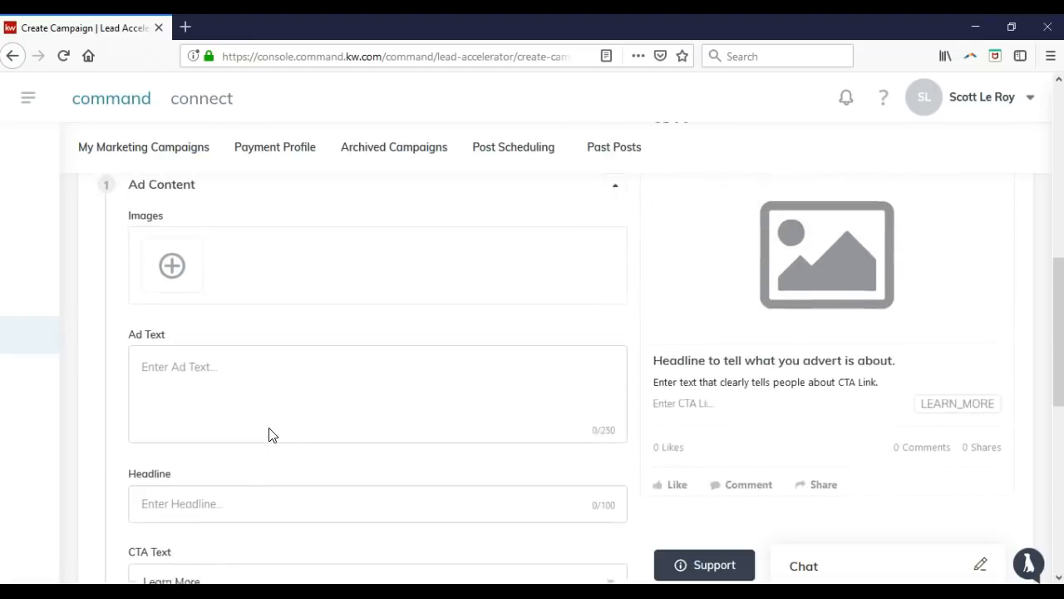
left_click(178, 291)
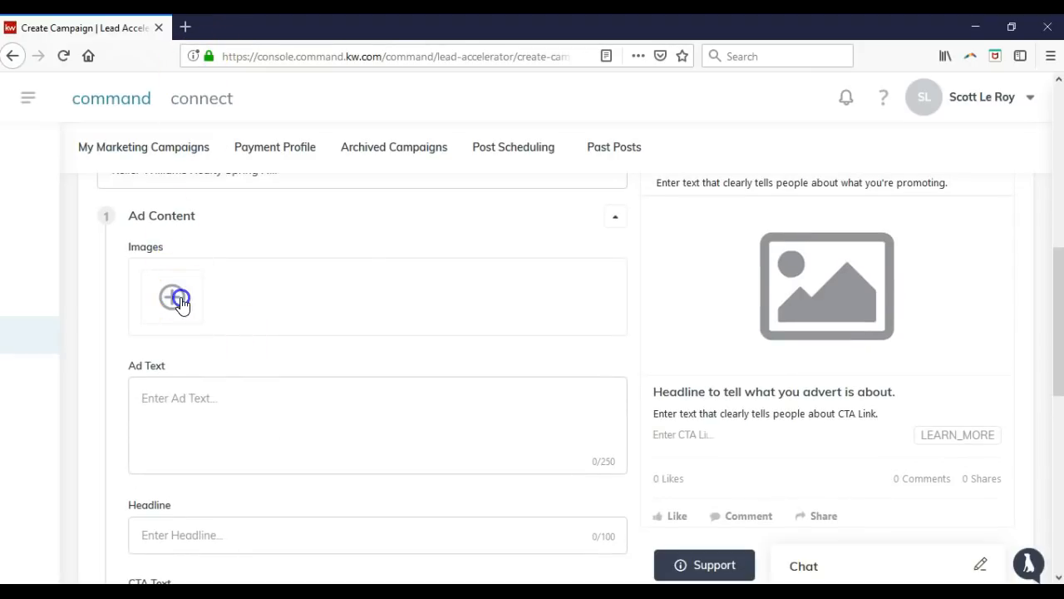
Bring up the Source of Content options for adding an ad image from Desktop.
left_click(179, 300)
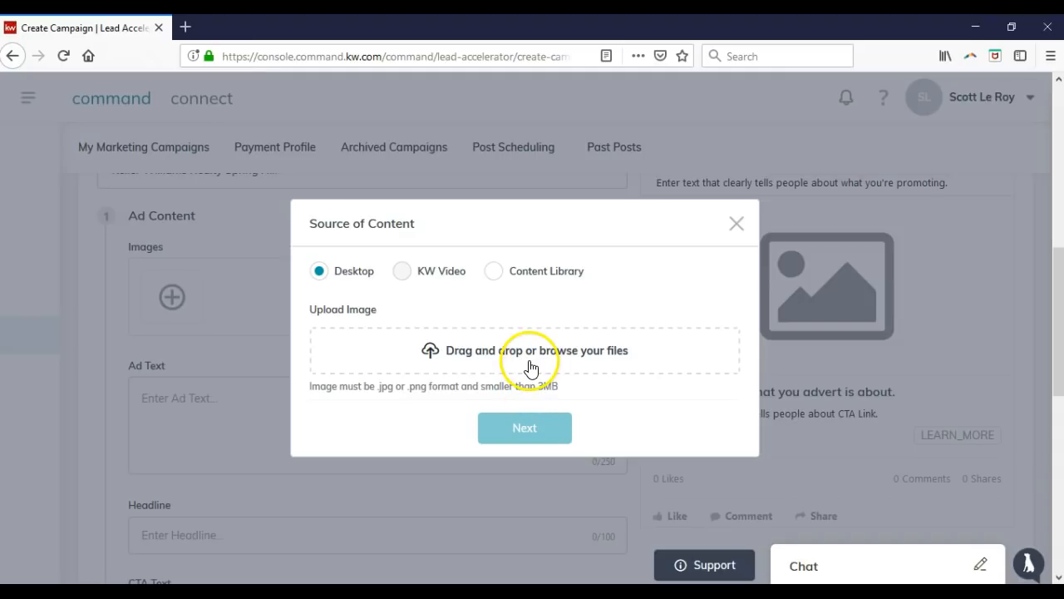
In a new tab, search pexels.com for 'home' photos.
left_click(185, 28)
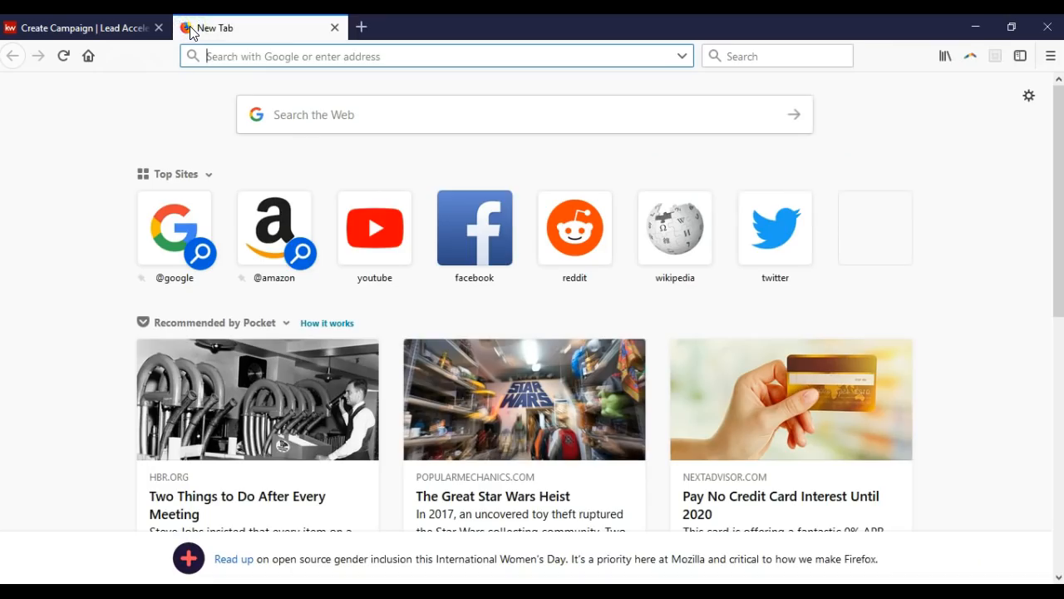
type("pexels.com")
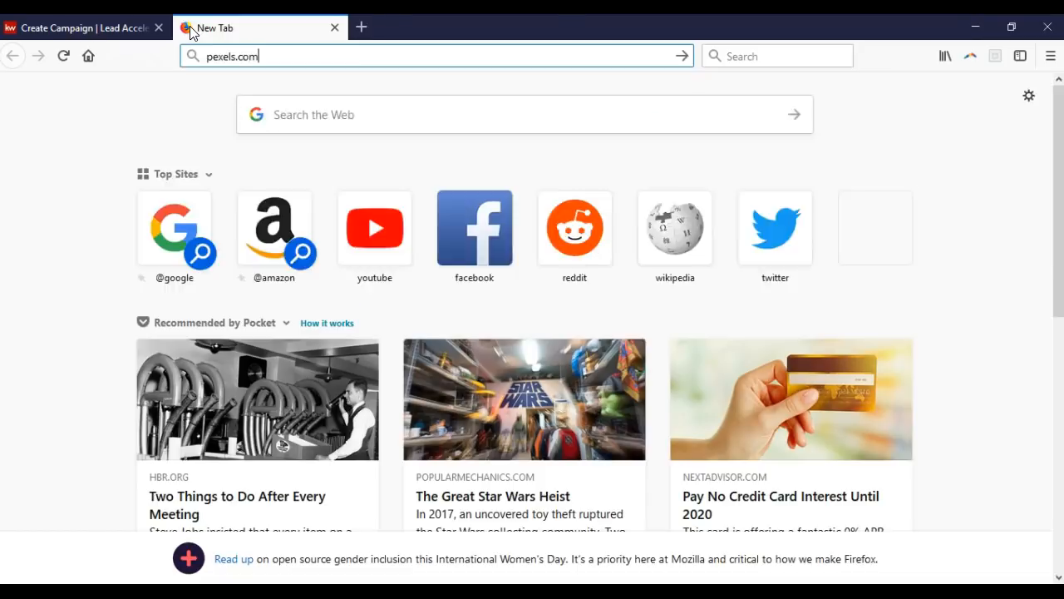
key("Return")
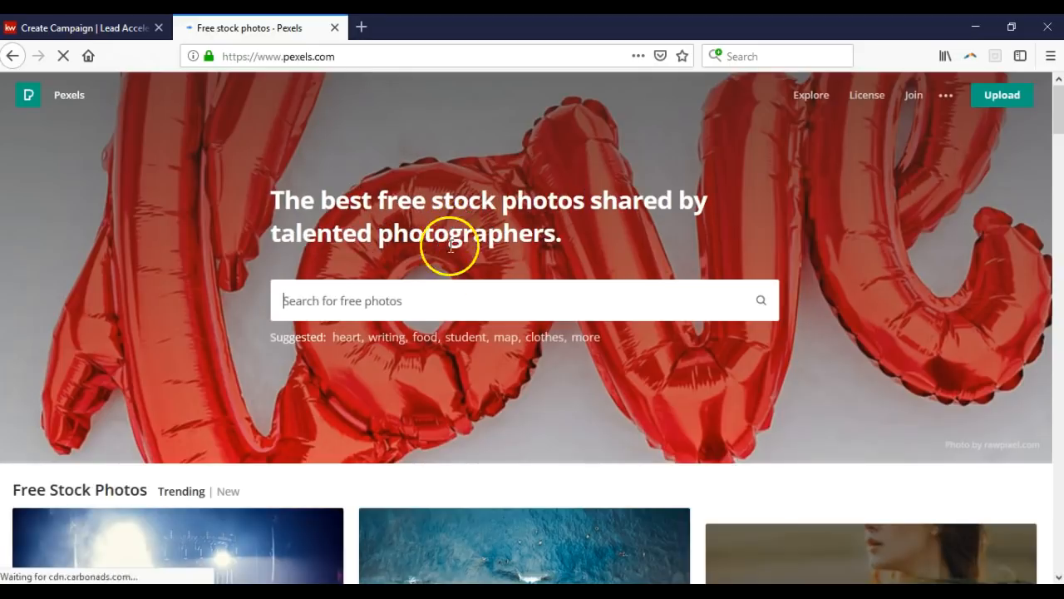
left_click(441, 287)
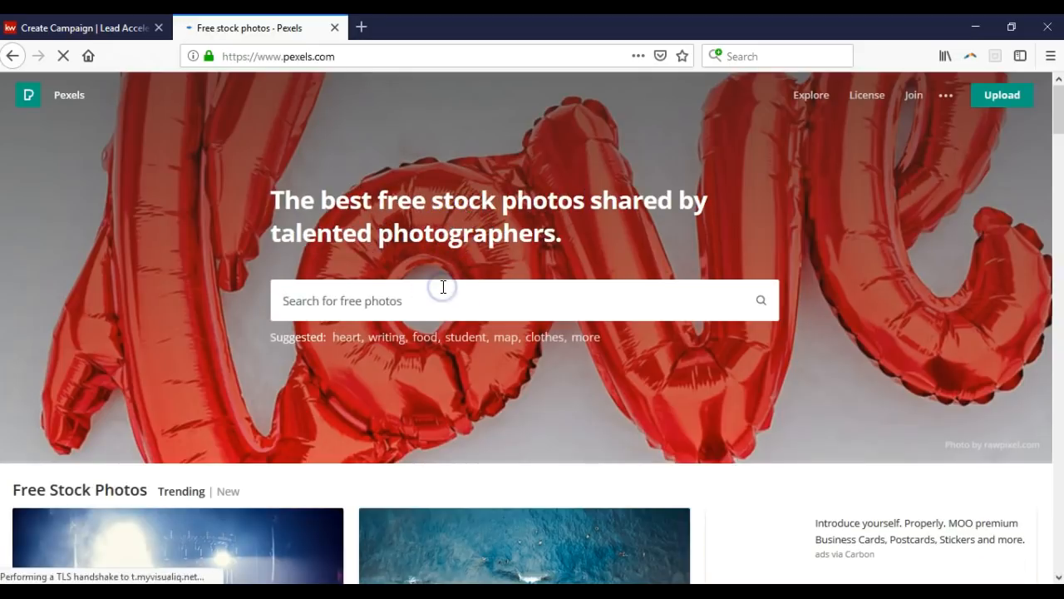
type("real es")
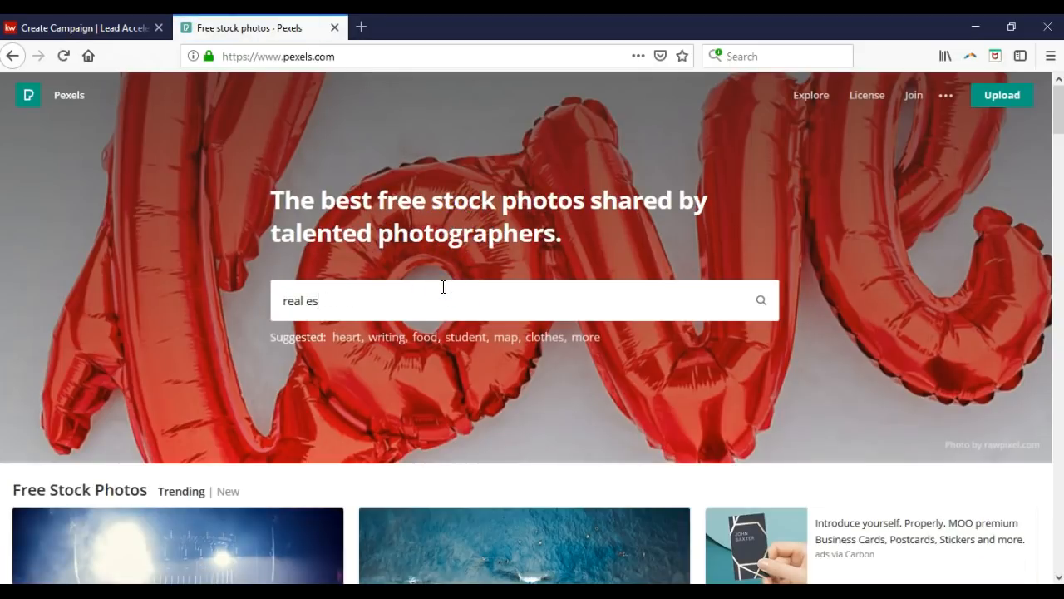
key("BackSpace")
key("BackSpace")
key("BackSpace")
key("BackSpace")
type("home")
key("Return")
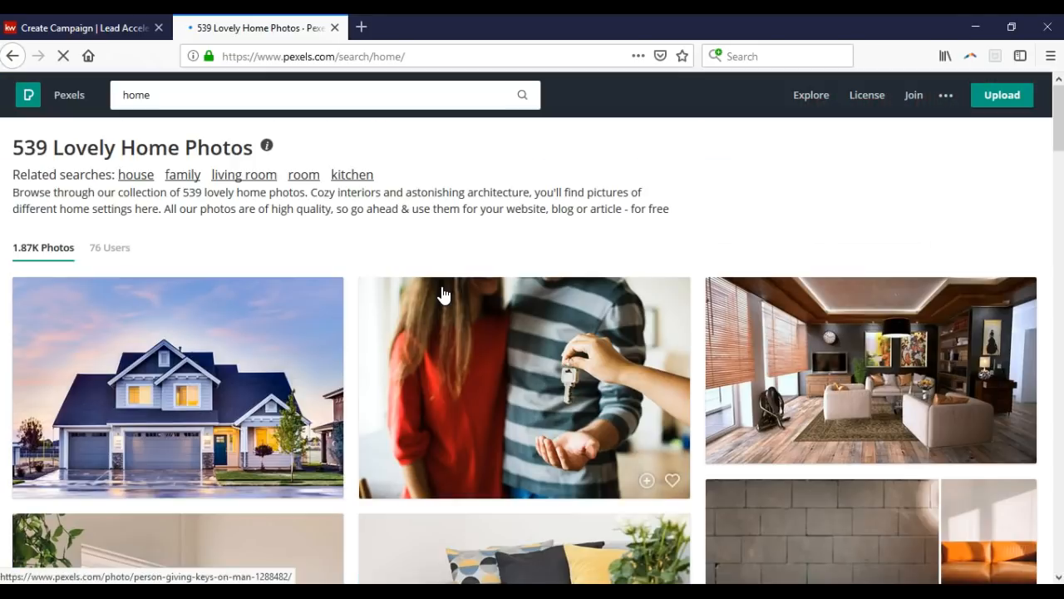
Save the house photo to Downloads as pexels-photo-106399.jpeg and close the Pexels tab.
left_click(274, 352)
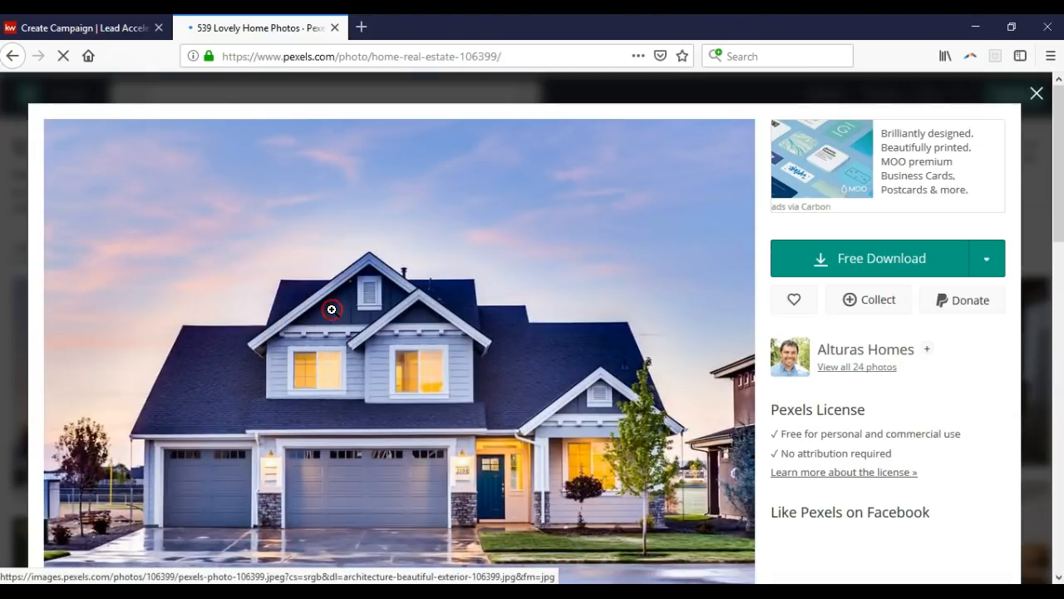
right_click(333, 310)
left_click(395, 506)
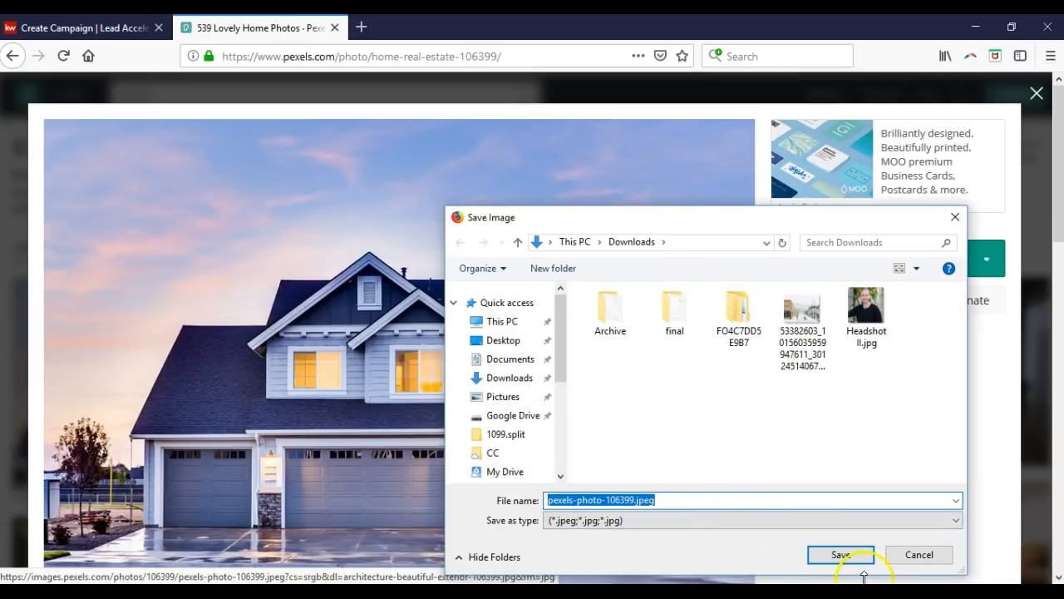
left_click(840, 555)
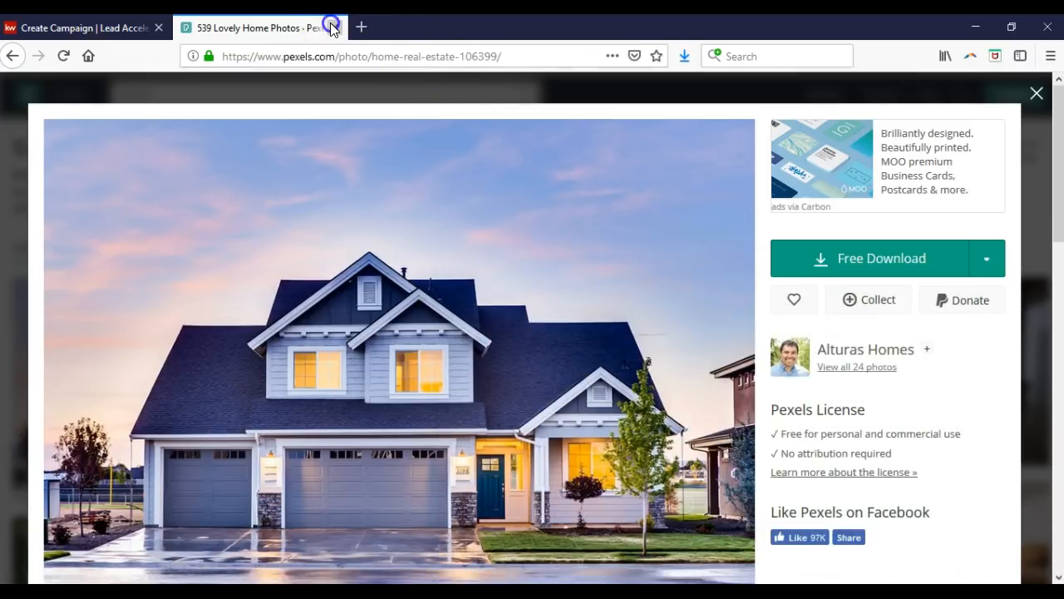
left_click(334, 28)
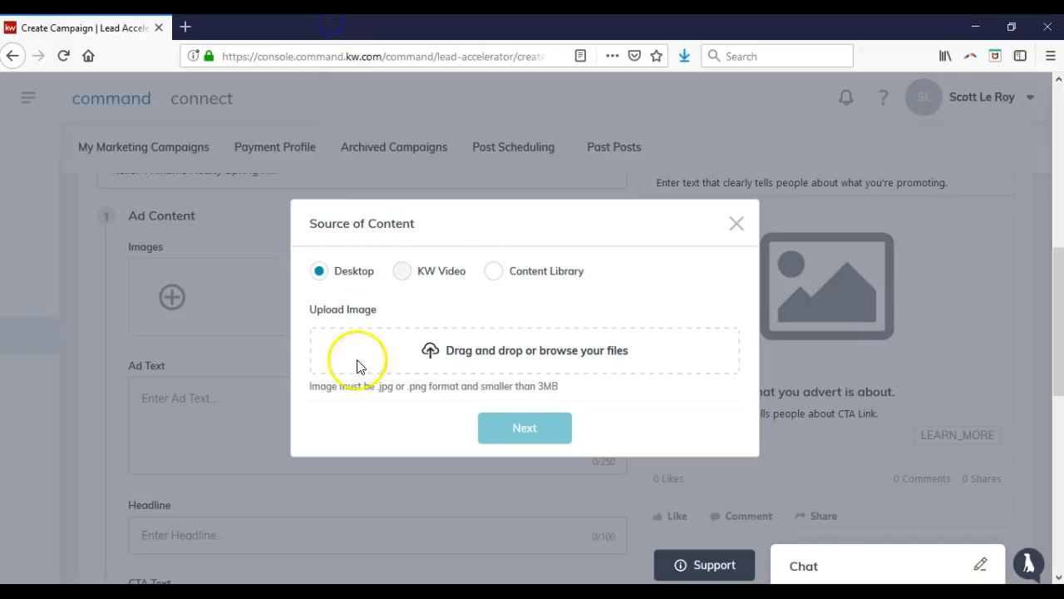
Upload pexels-photo-106399.jpeg from Downloads as the ad's image.
left_click(497, 360)
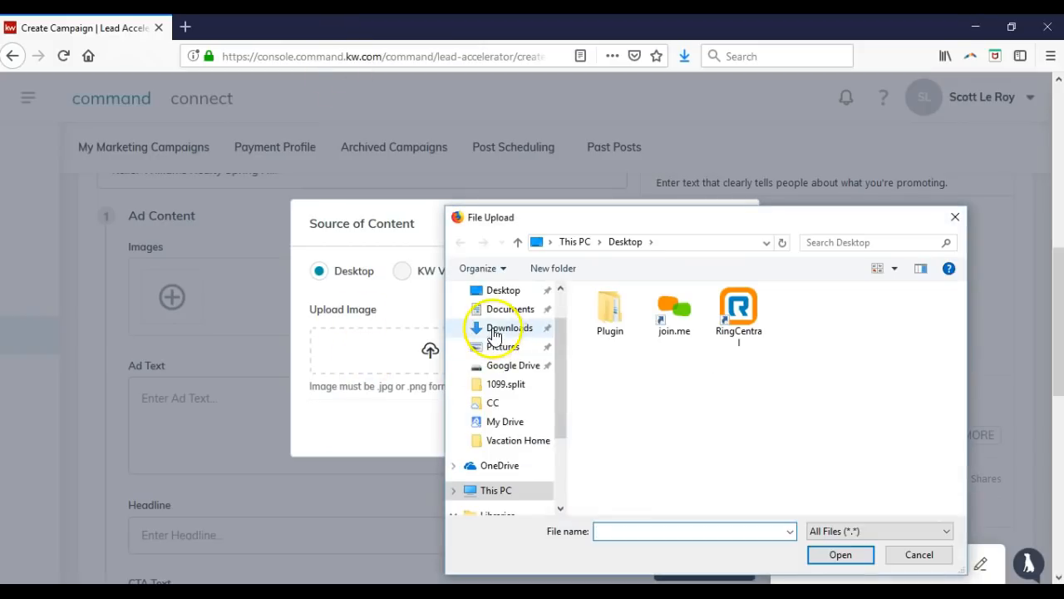
left_click(497, 329)
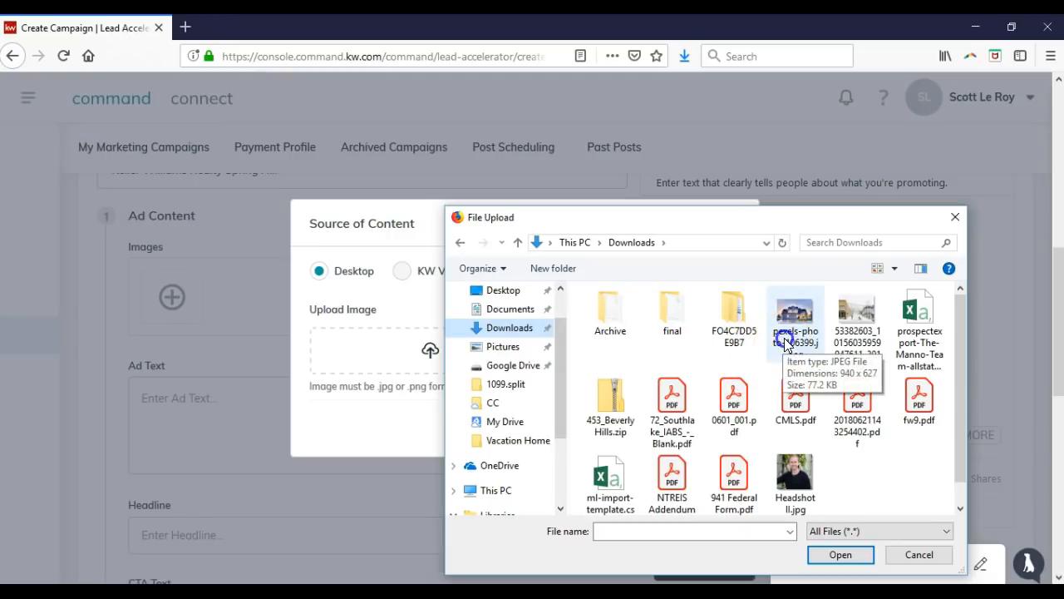
double_click(786, 340)
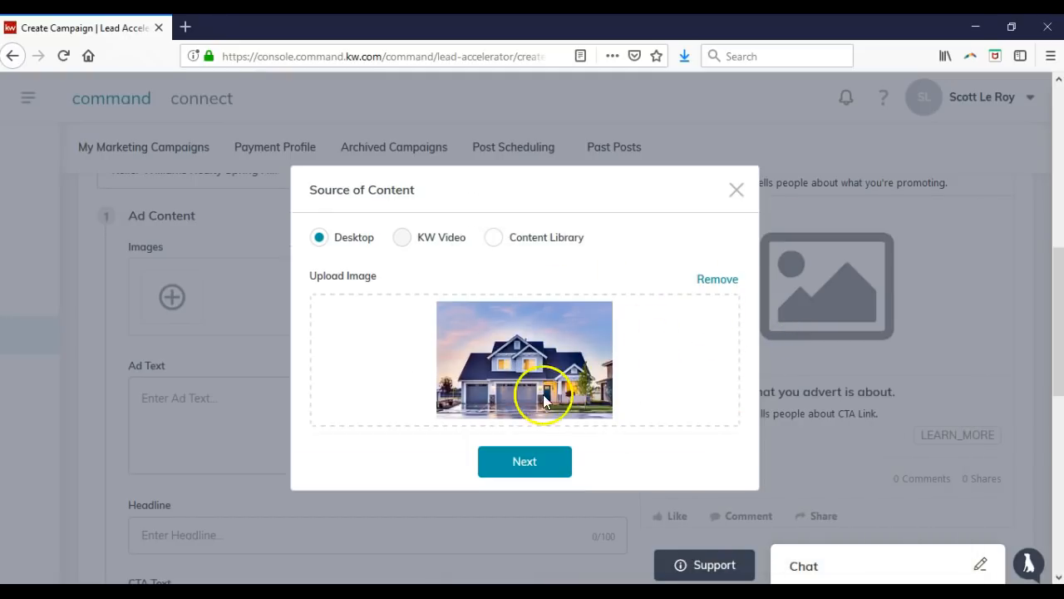
left_click(539, 459)
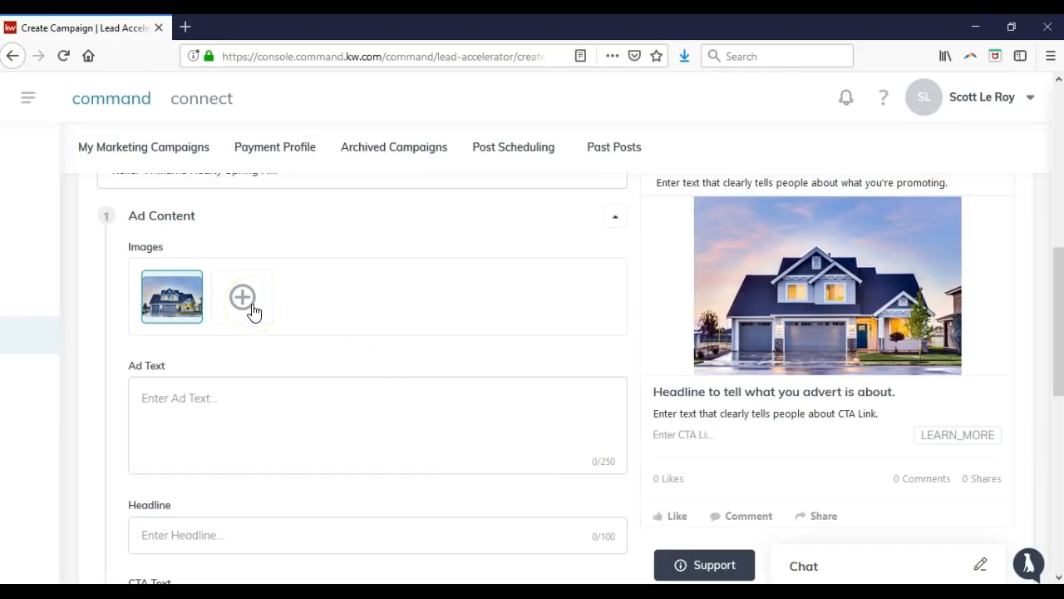
left_click(239, 409)
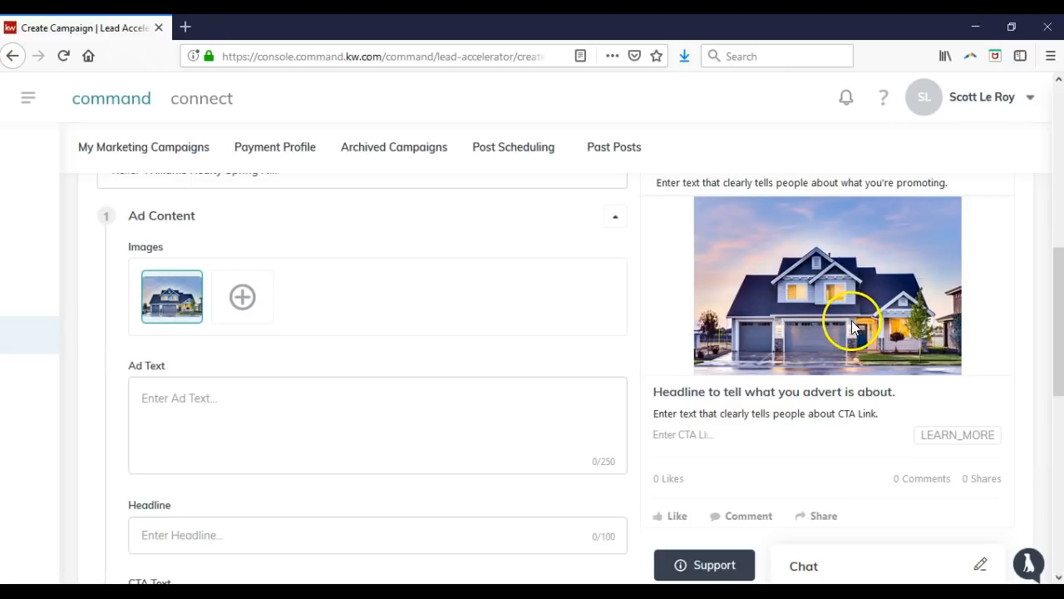
scroll(852, 329, "up", 2)
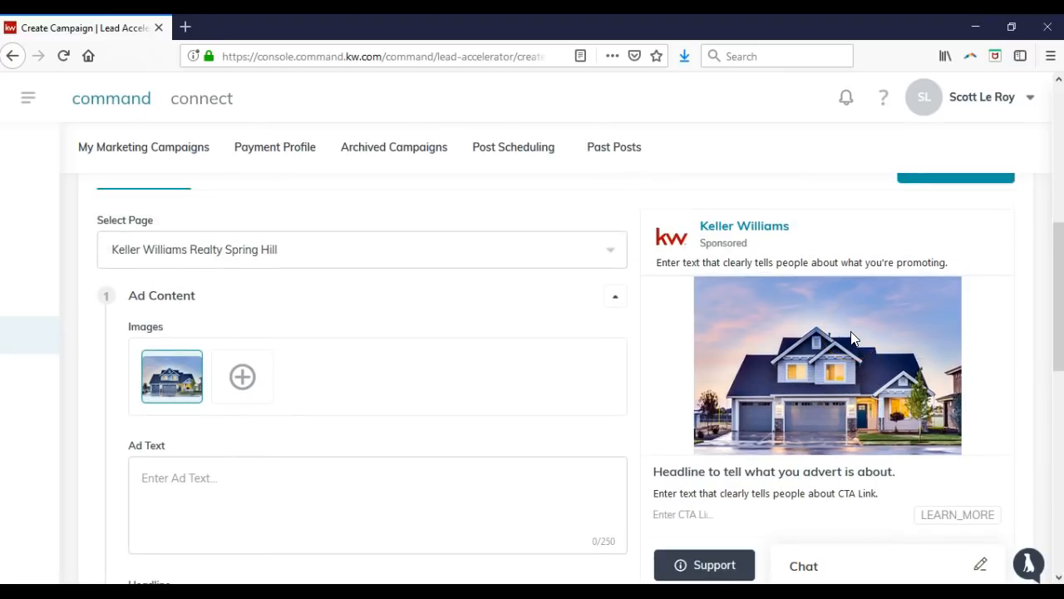
scroll(823, 325, "down", 2)
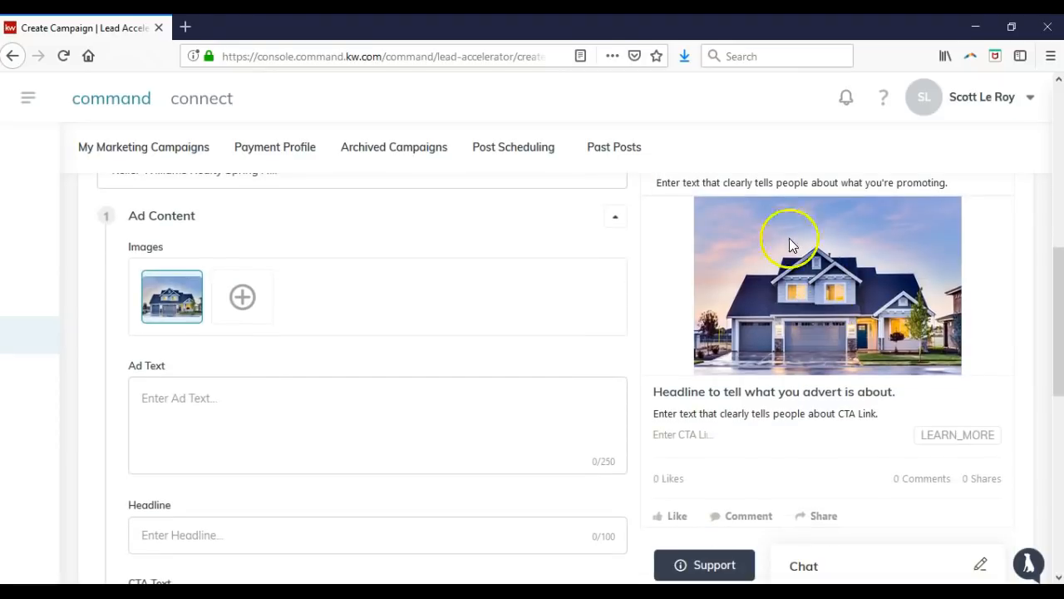
Set the headline to 'JUST LISTED - 123 Main Street In Beautiful Orlando, FL'.
left_click(225, 408)
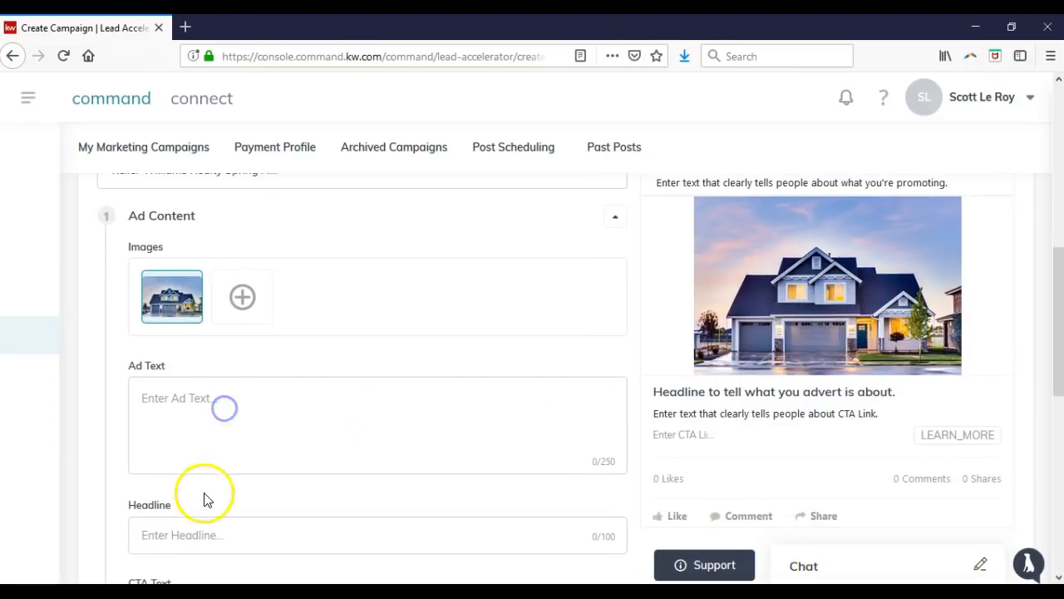
left_click(200, 527)
left_click(237, 527)
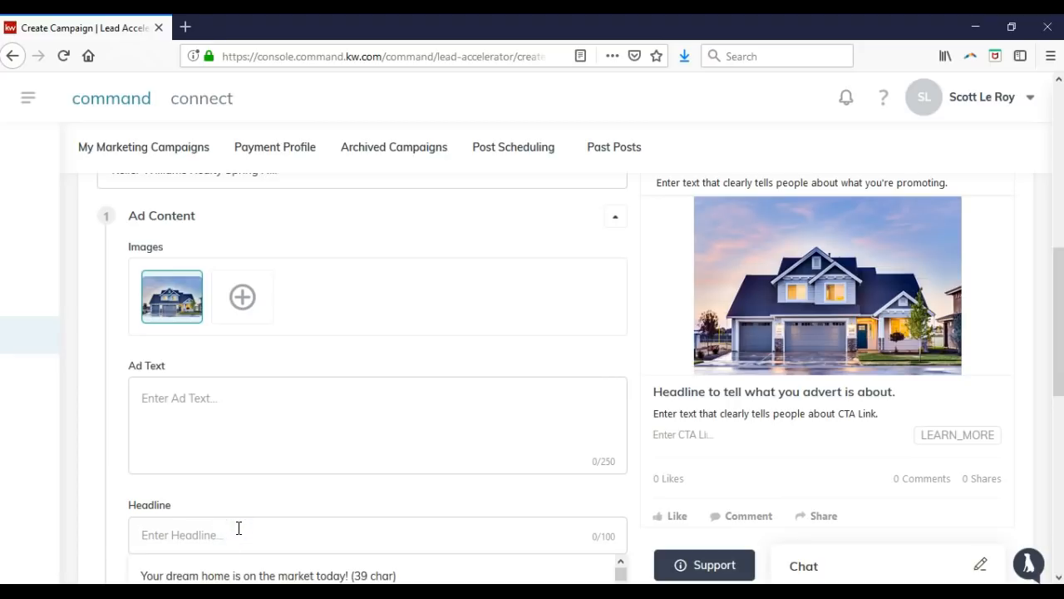
type("JUS")
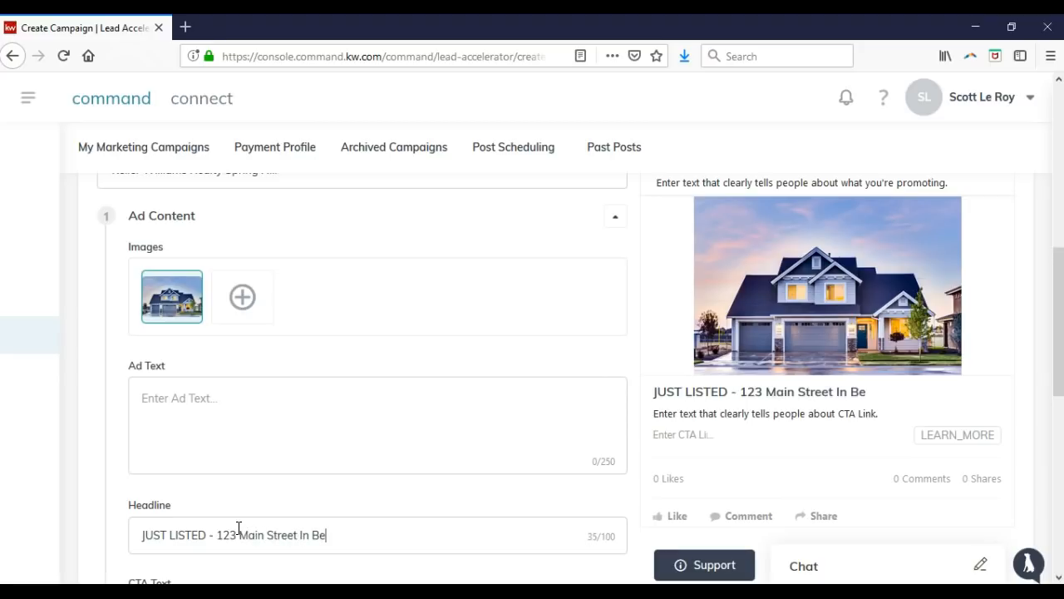
type("utiful Orland Florida")
left_click(394, 535)
type("o")
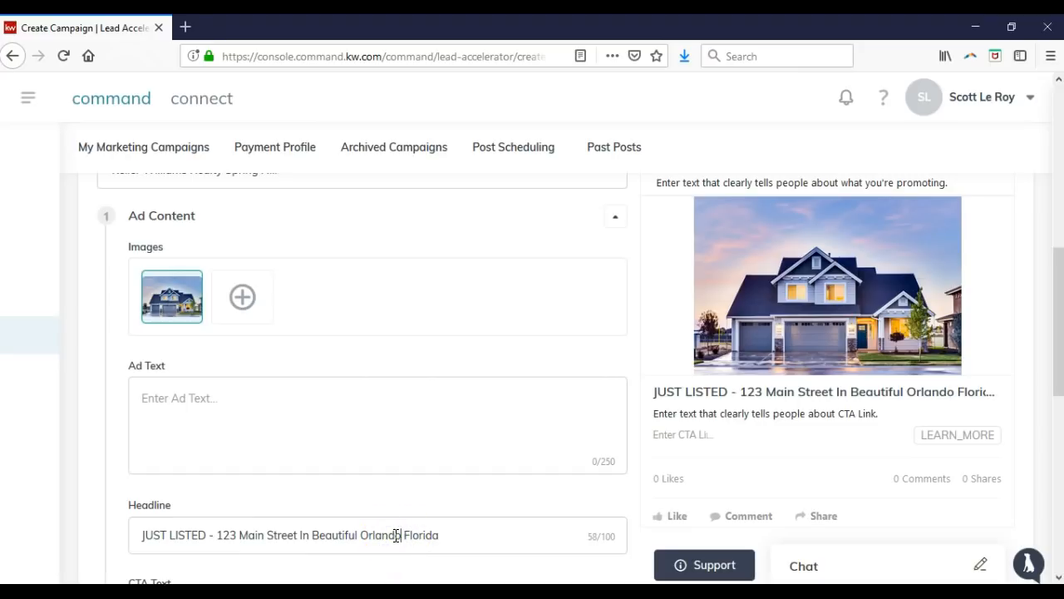
left_click(449, 533)
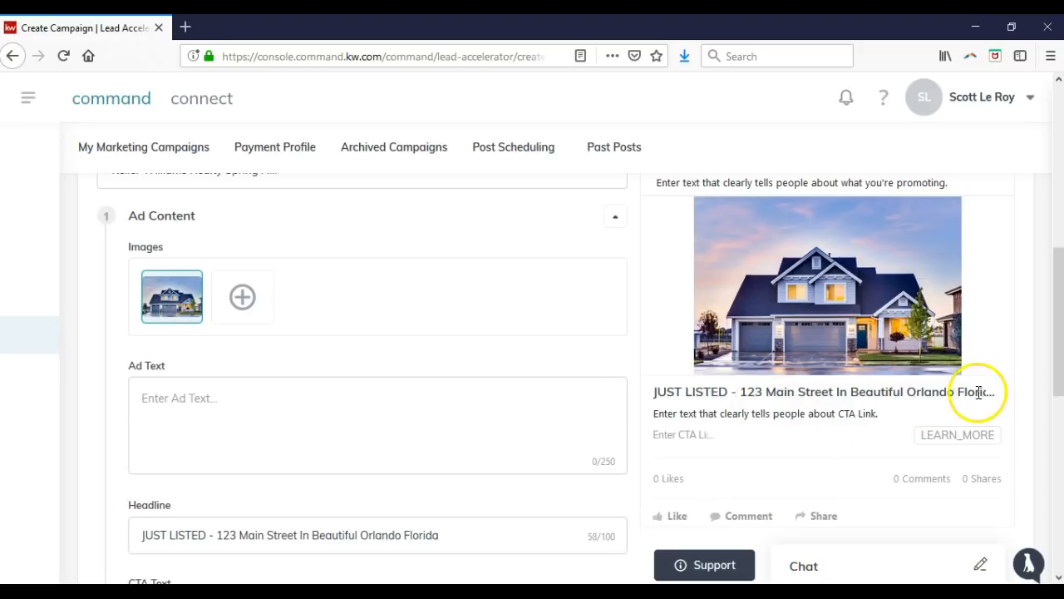
key("BackSpace")
key("BackSpace")
key("BackSpace")
key("BackSpace")
key("BackSpace")
key("BackSpace")
key("BackSpace")
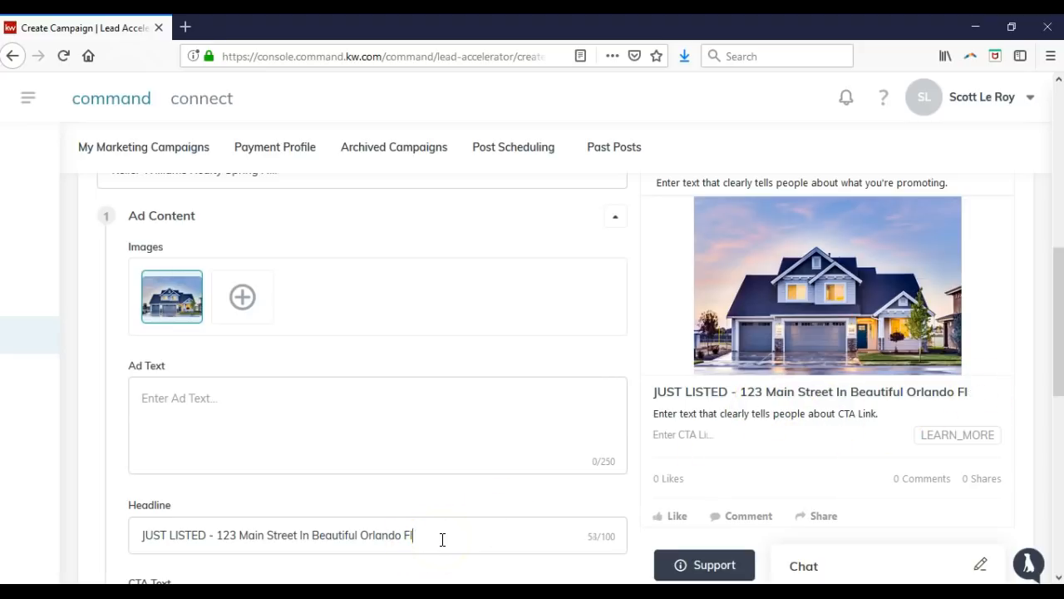
type(", FL")
Place the cursor in the Ad Text box to start the ad copy.
left_click(420, 425)
scroll(978, 404, "up", 2)
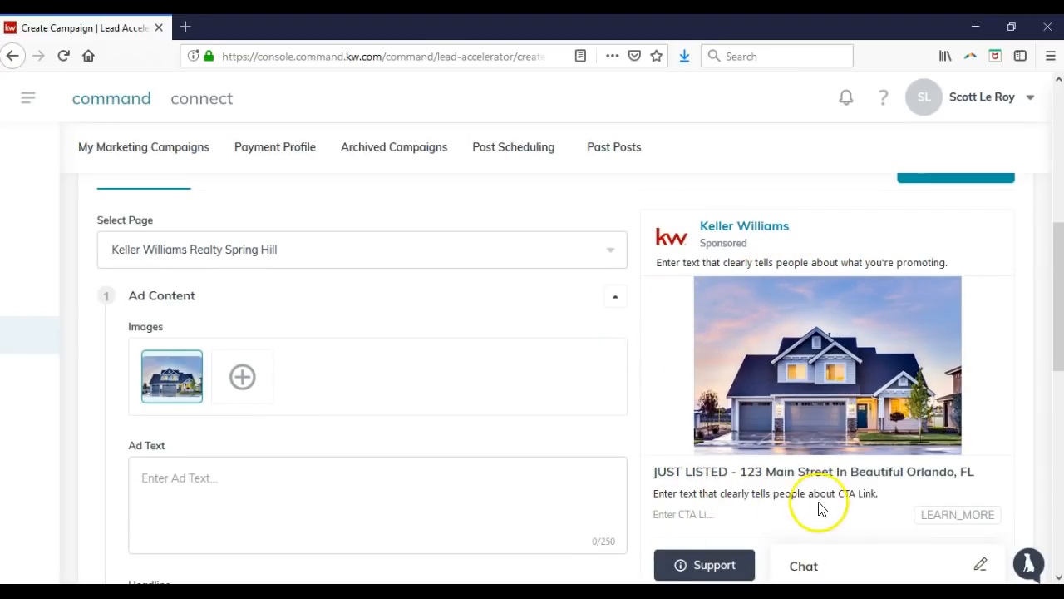
left_click(393, 507)
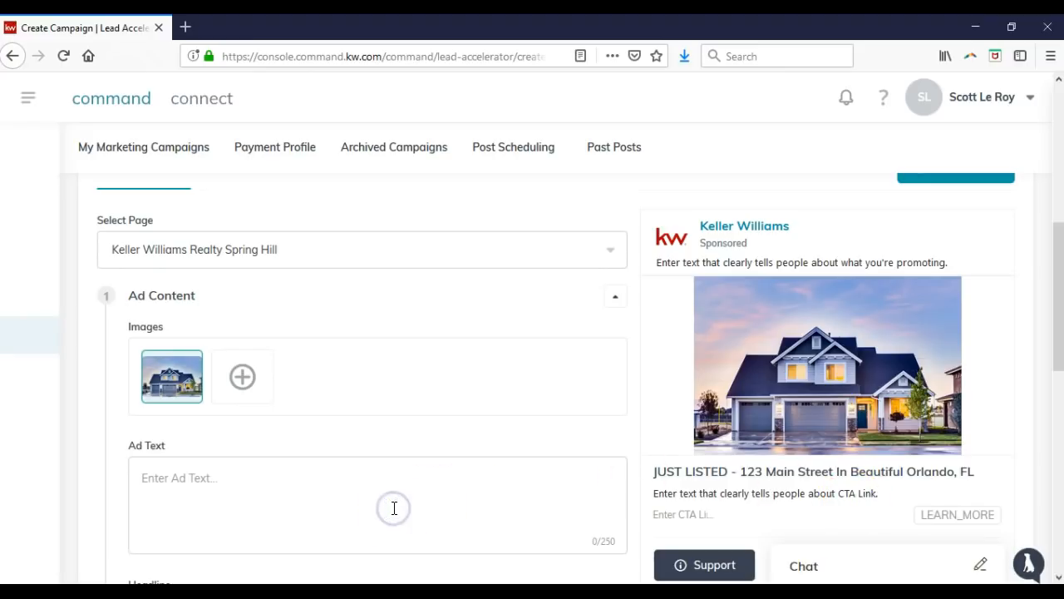
Write ad copy pitching the spacious 3 bed, 2 bath Orlando, FL listing, ending "I'm home!".
type("Looking for a")
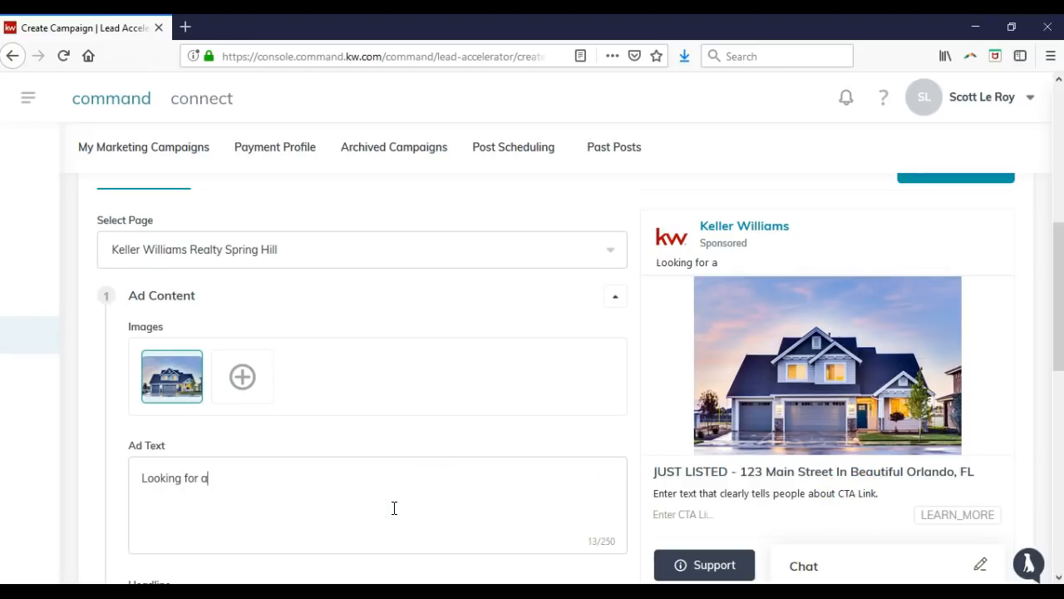
key("BackSpace")
type("your next dream home? Look now ")
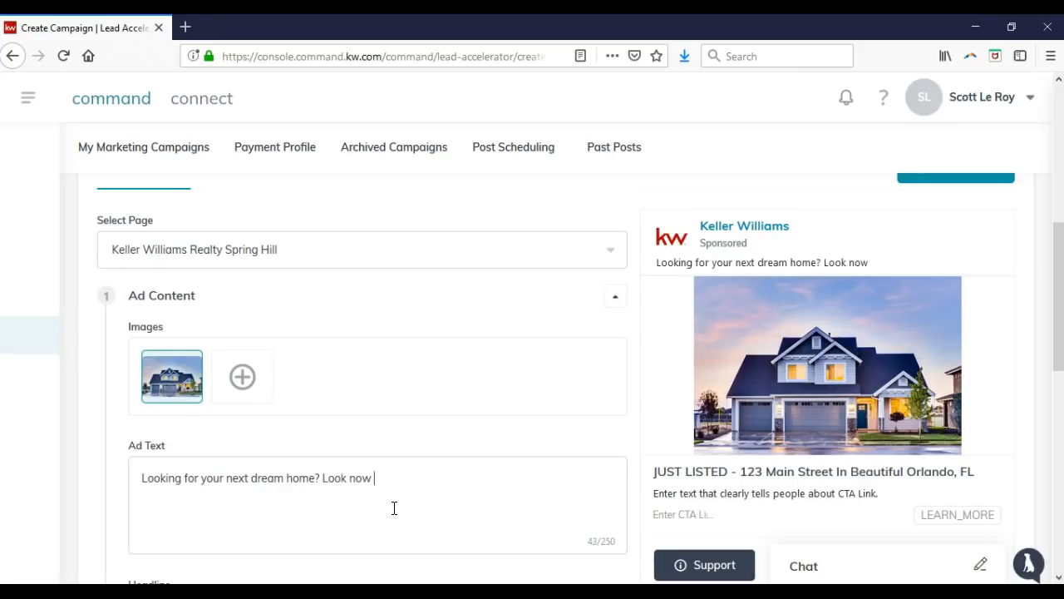
type("further! This spaciousi")
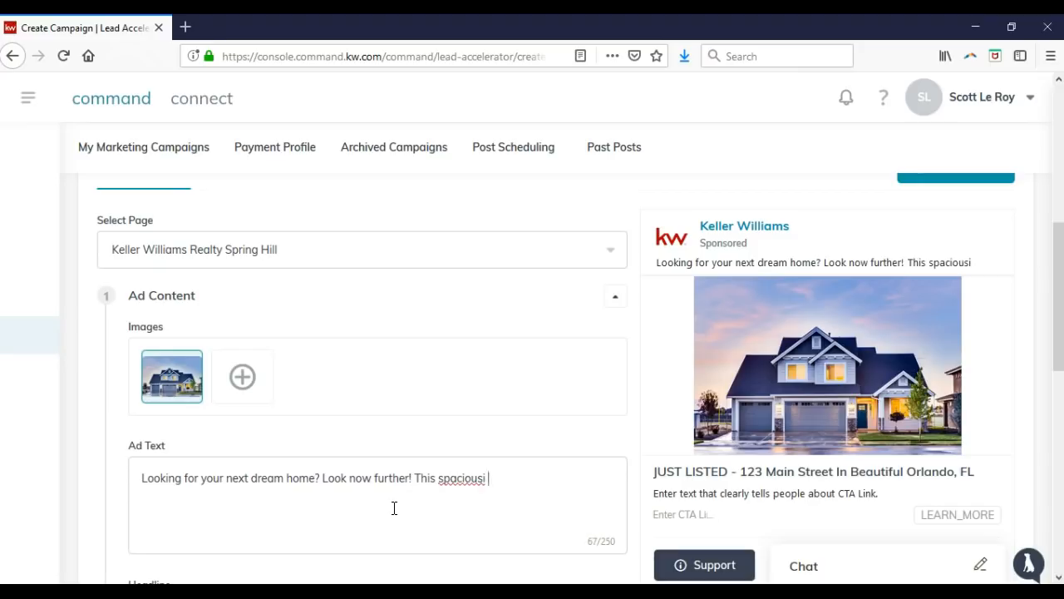
key("BackSpace")
key("BackSpace")
key("BackSpace")
key("BackSpace")
key("BackSpace")
key("BackSpace")
type("ious 3 bed, 2 bath ")
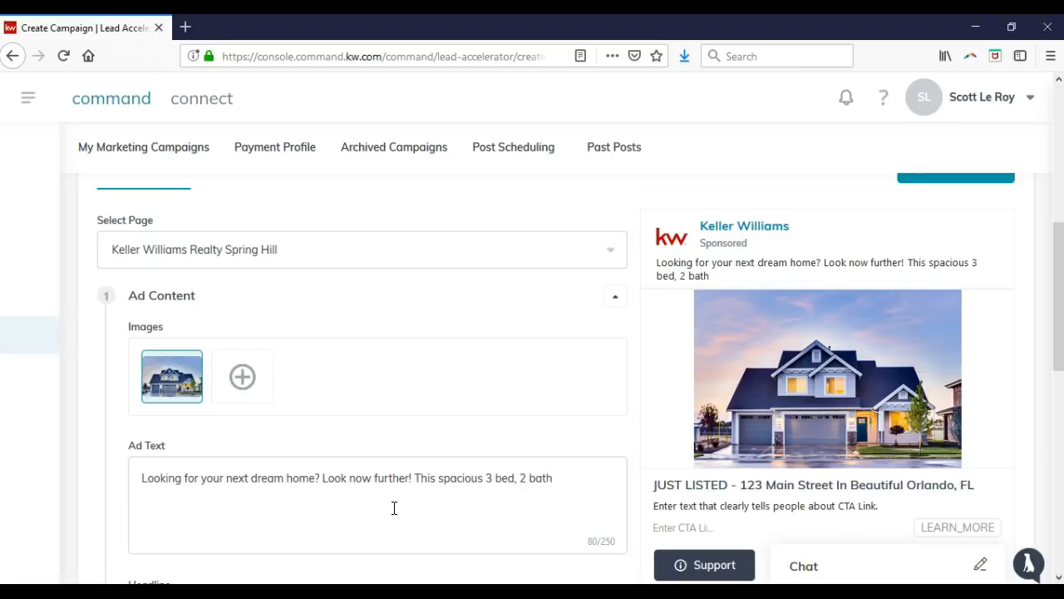
type("is now newly listed in")
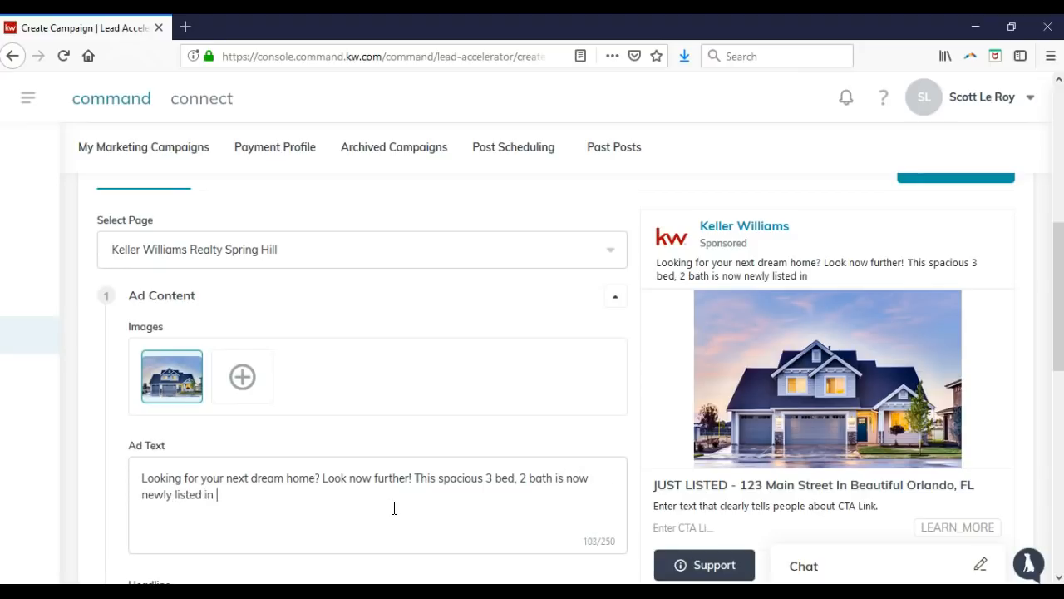
type(" Orlando, FL")
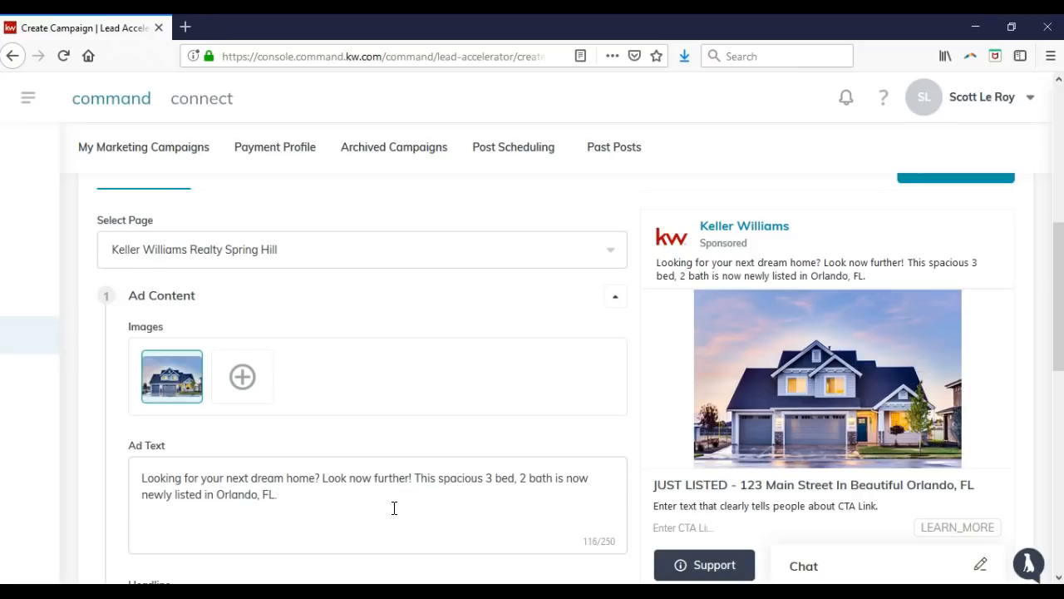
type(". Come che")
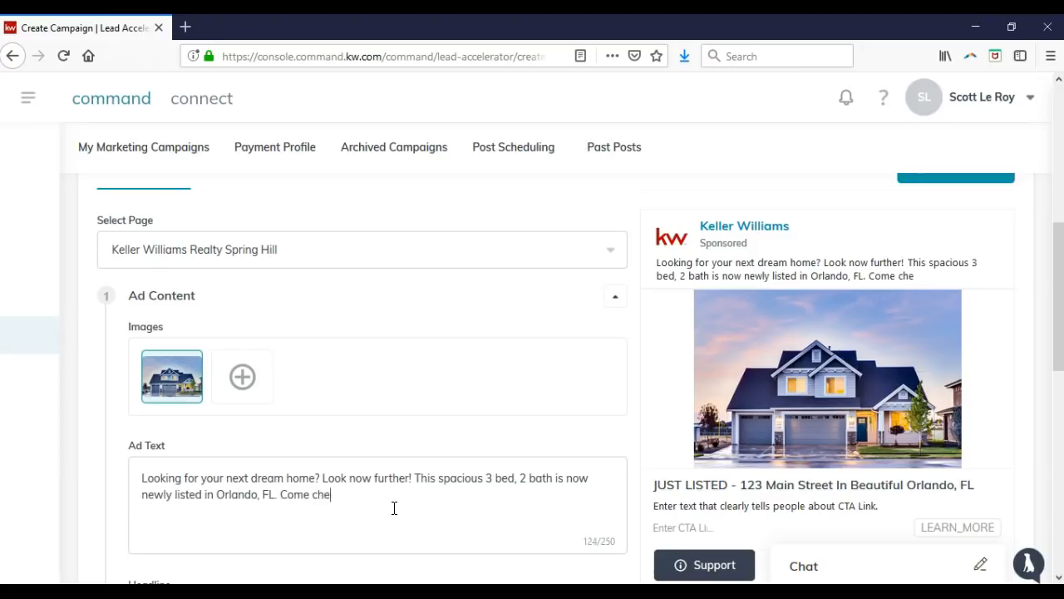
type("ck out this amaz")
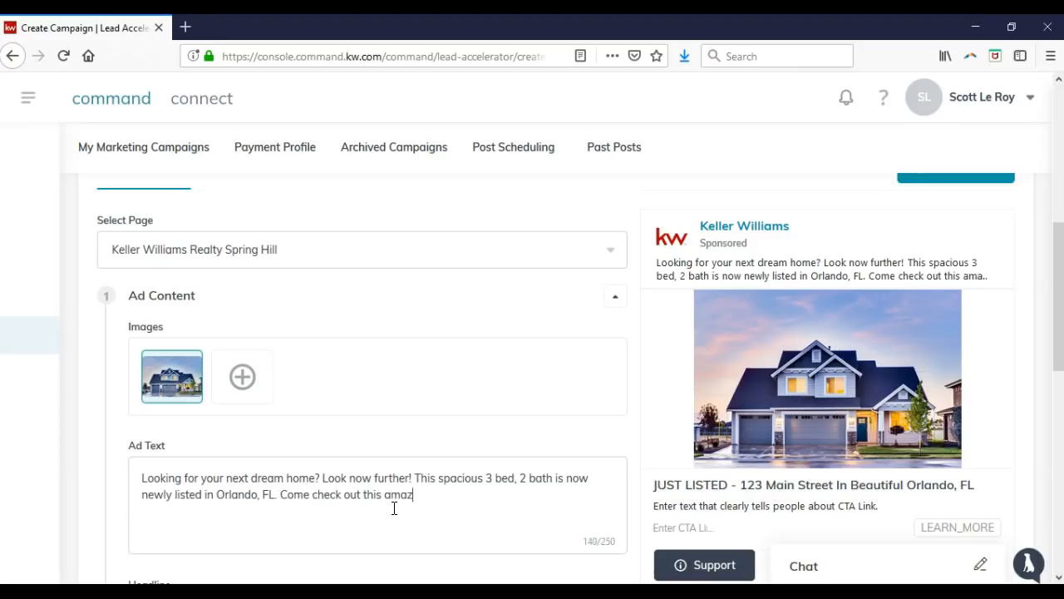
type("ing proprty")
key("BackSpace")
key("BackSpace")
key("BackSpace")
type("erty today and ")
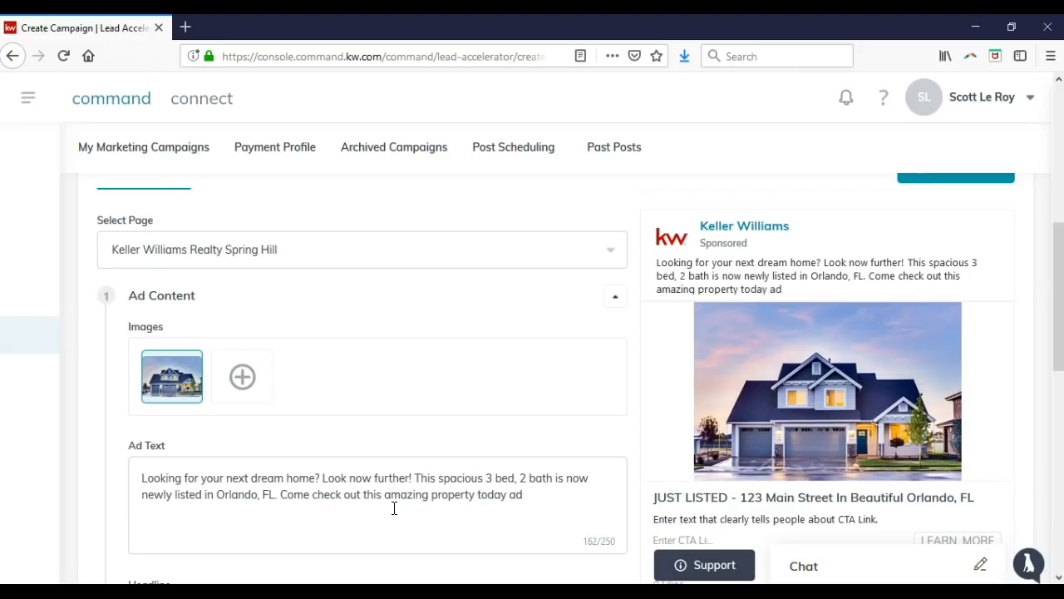
type("be ready to save")
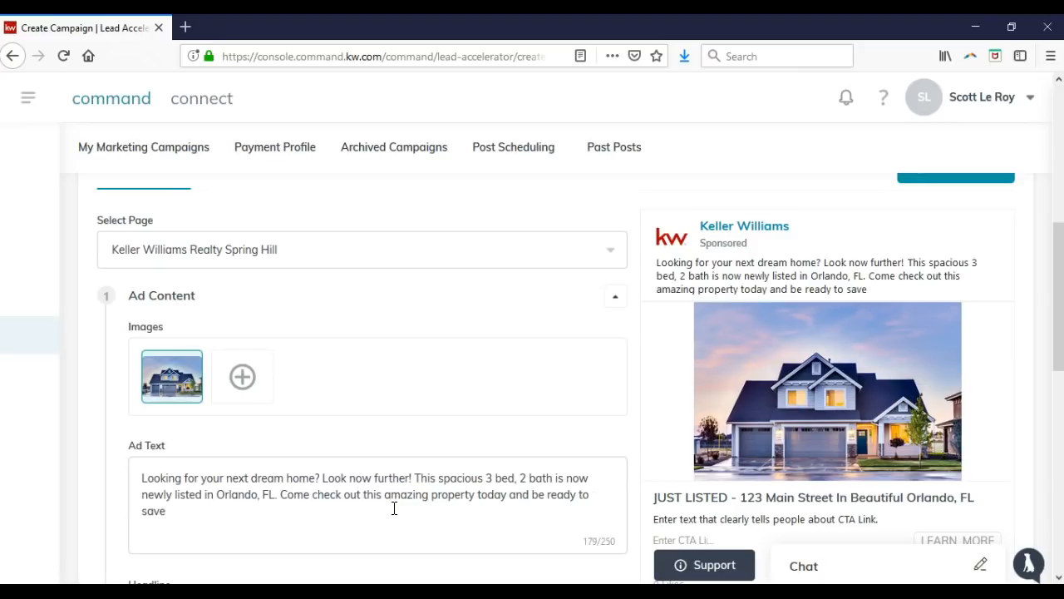
key("BackSpace")
key("BackSpace")
type("y \"I'm home!")
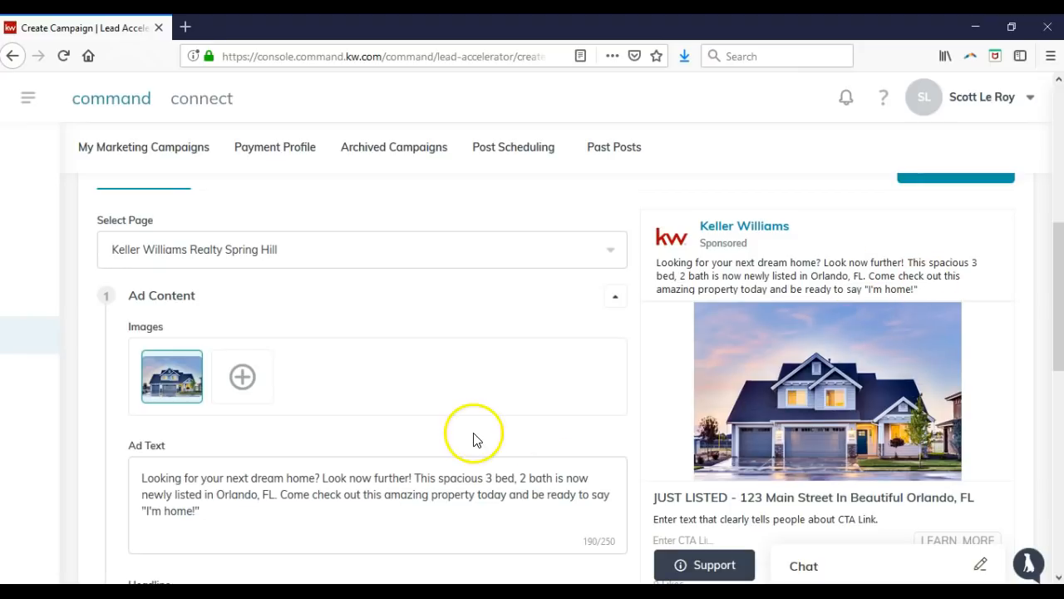
scroll(457, 423, "down", 2)
scroll(429, 414, "down", 2)
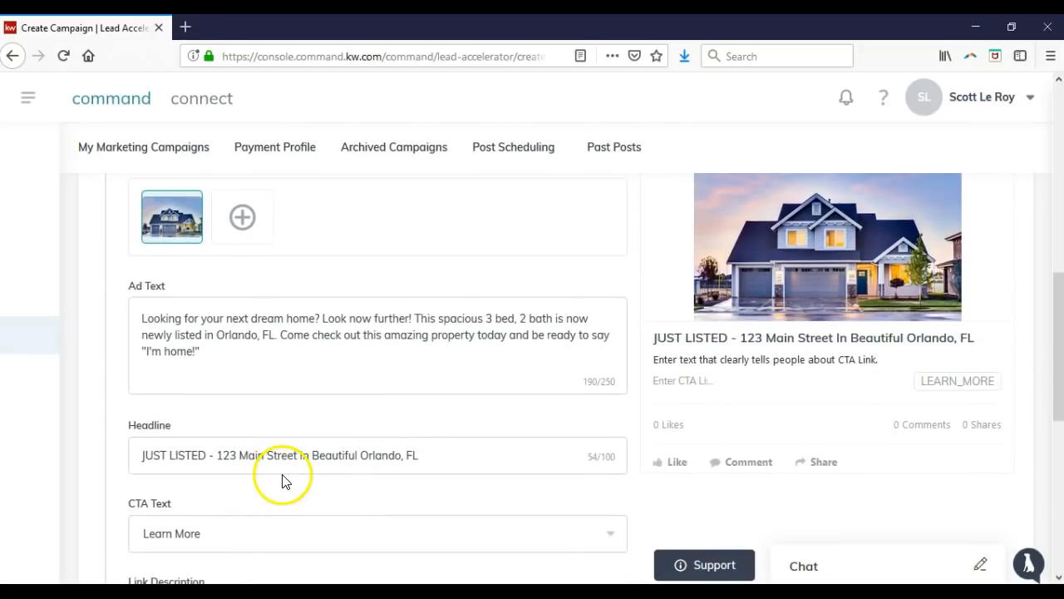
left_click(215, 540)
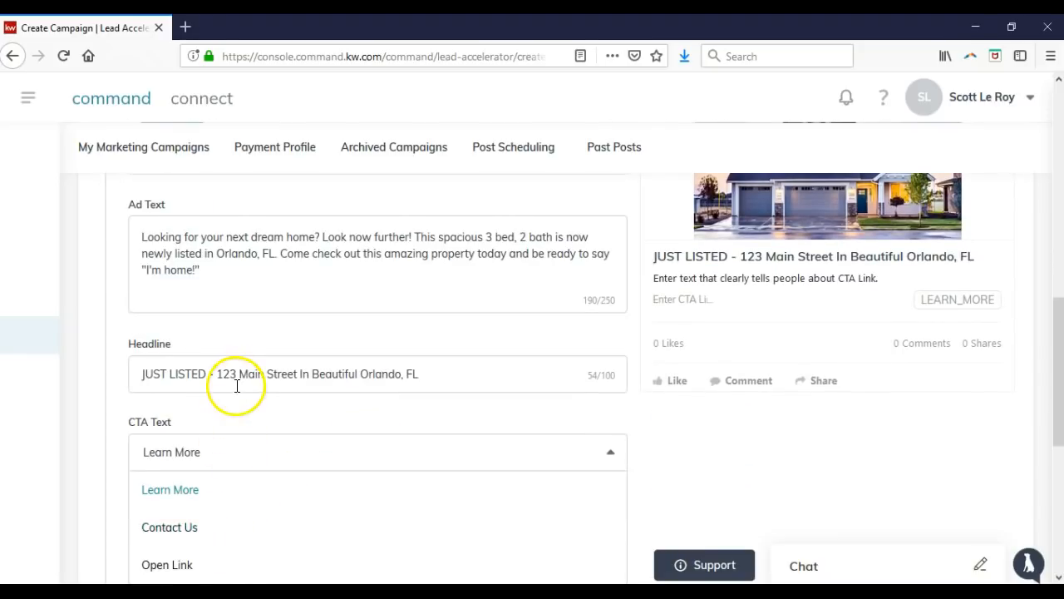
scroll(238, 383, "down", 2)
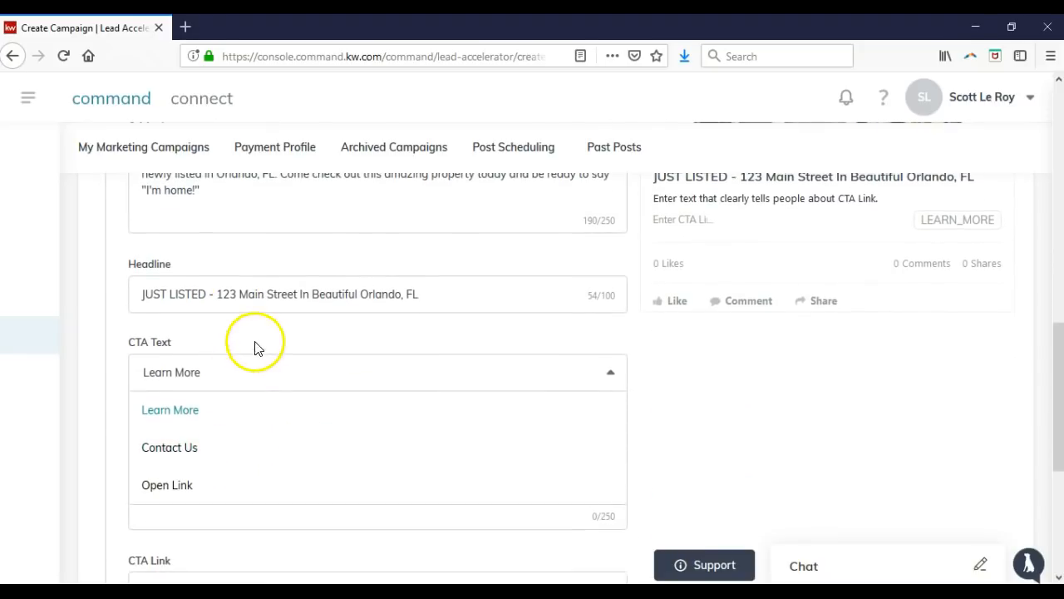
left_click(199, 412)
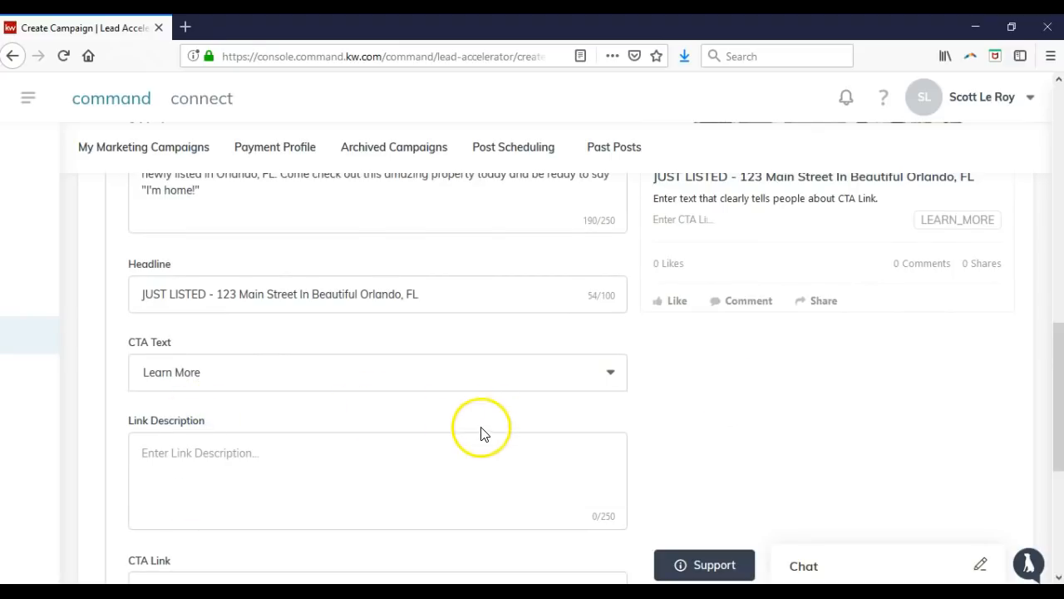
scroll(766, 390, "up", 1)
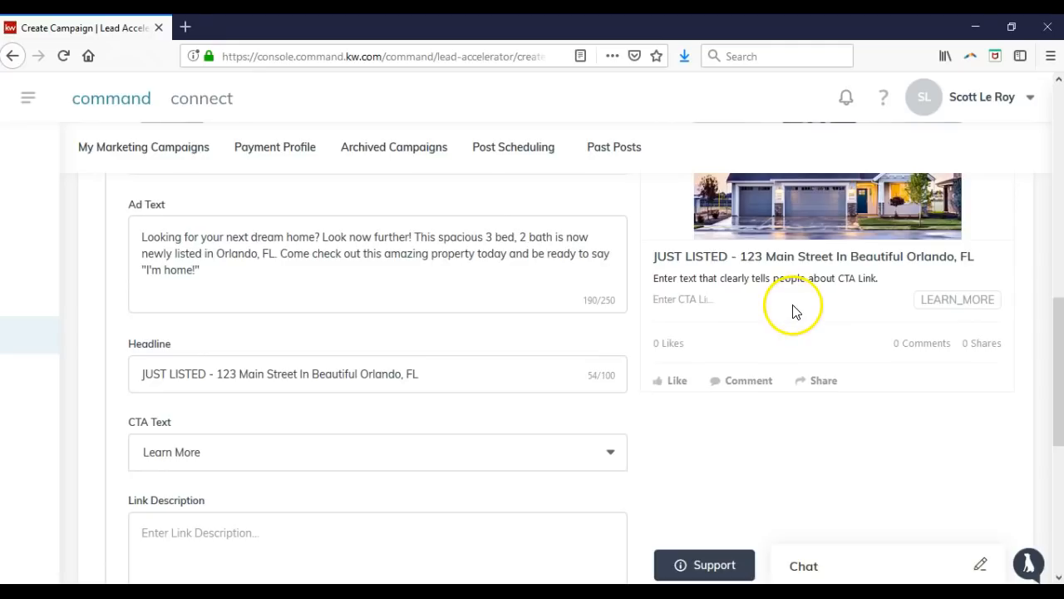
scroll(451, 311, "down", 1)
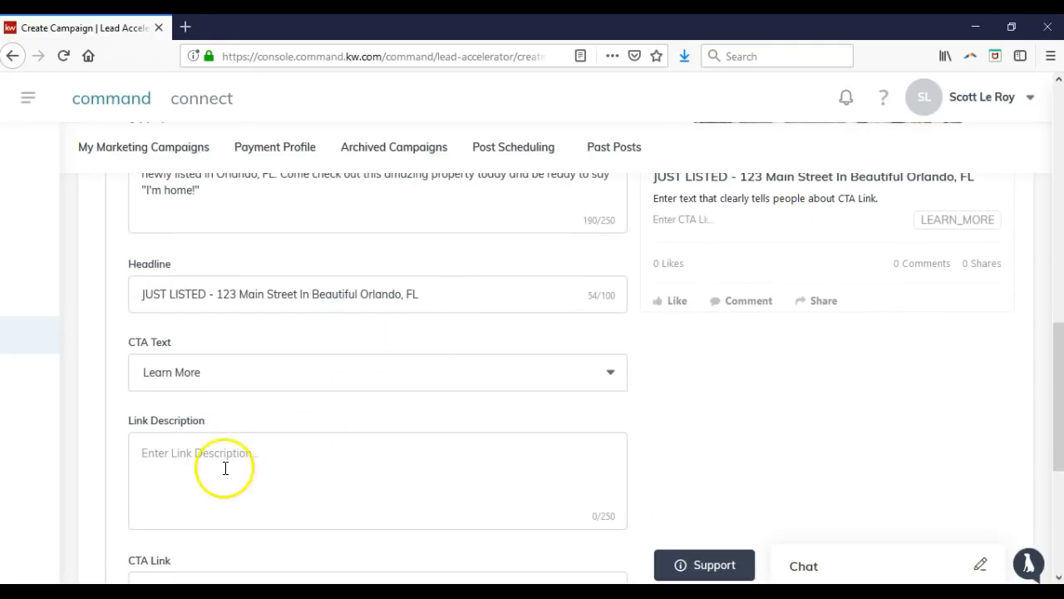
Enter the link description 'Here is the link description that will display on our ad on Facebook.'.
left_click(293, 472)
left_click(441, 468)
type("Here is ")
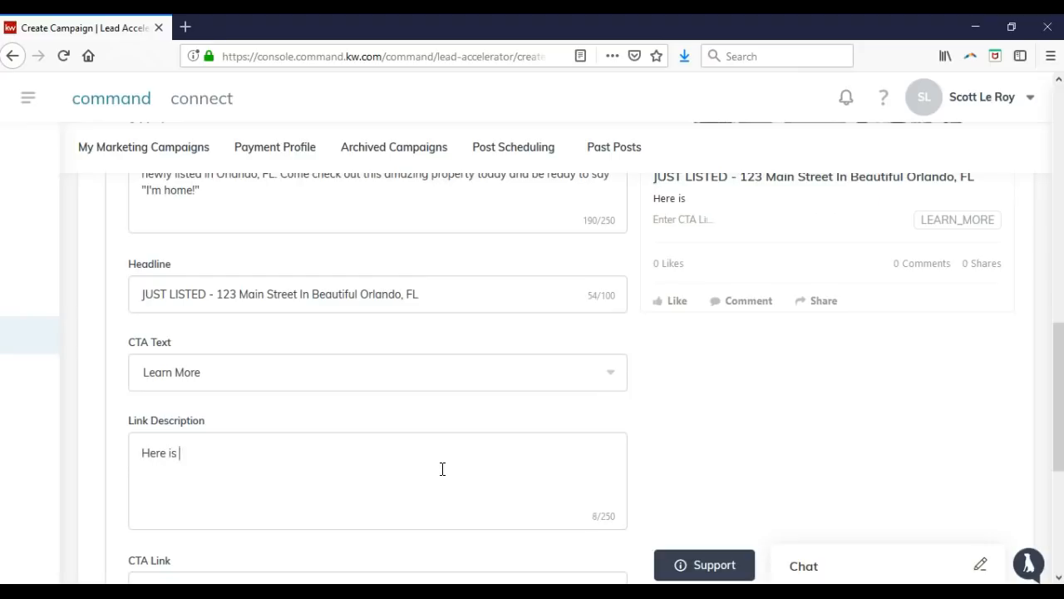
type("the link descp")
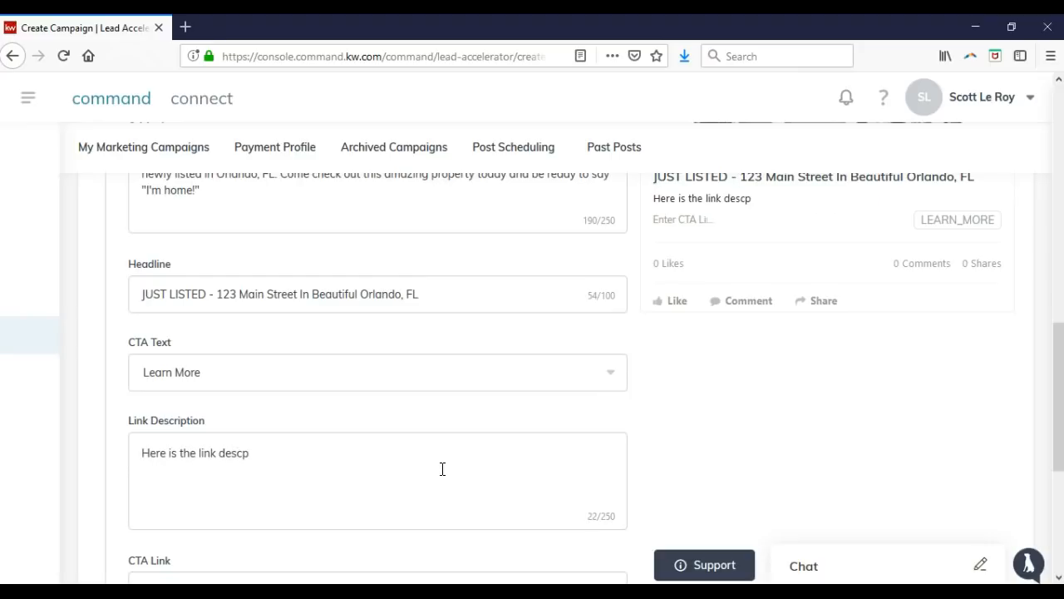
key("BackSpace")
type("ription that will ")
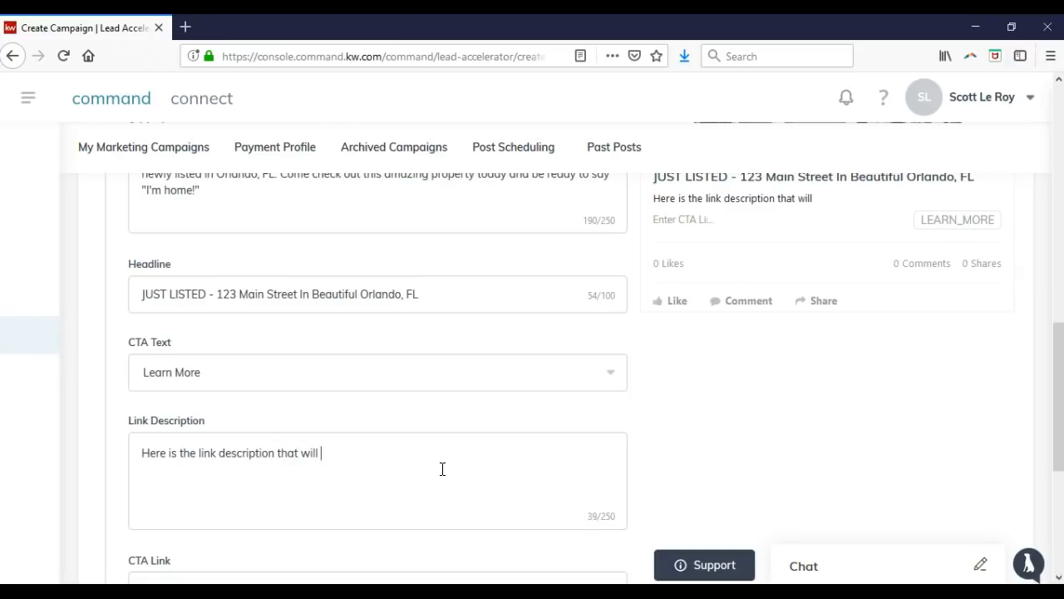
type("display on our ad o")
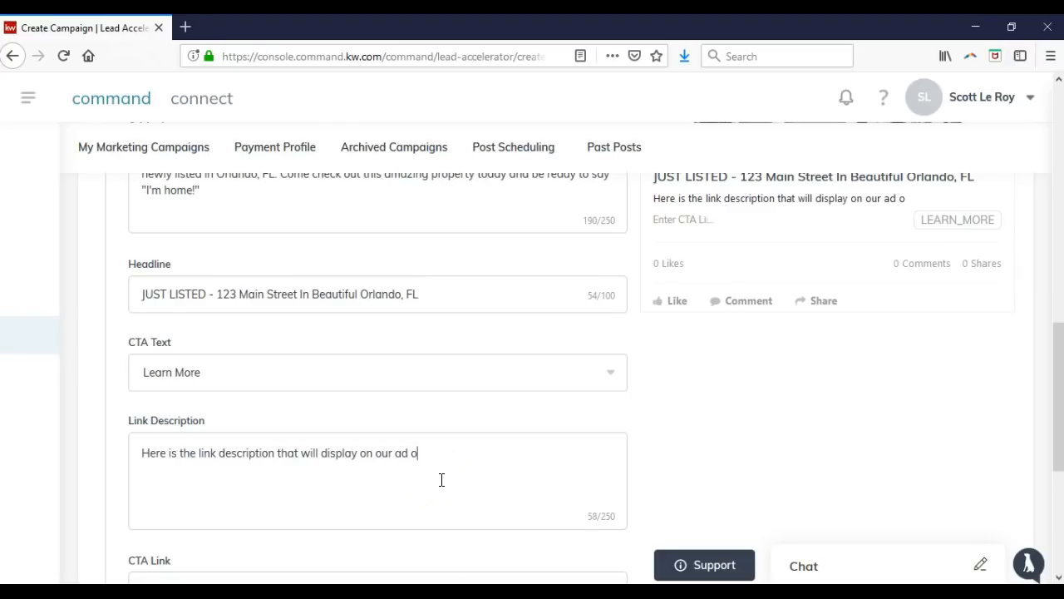
type("n Facebook.")
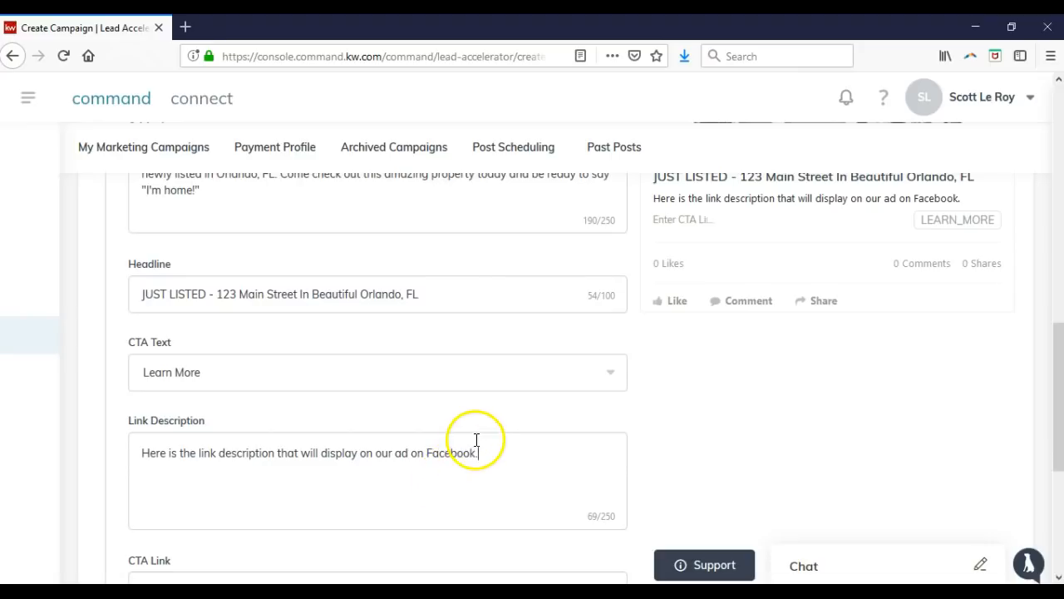
scroll(485, 417, "down", 1)
scroll(486, 417, "down", 3)
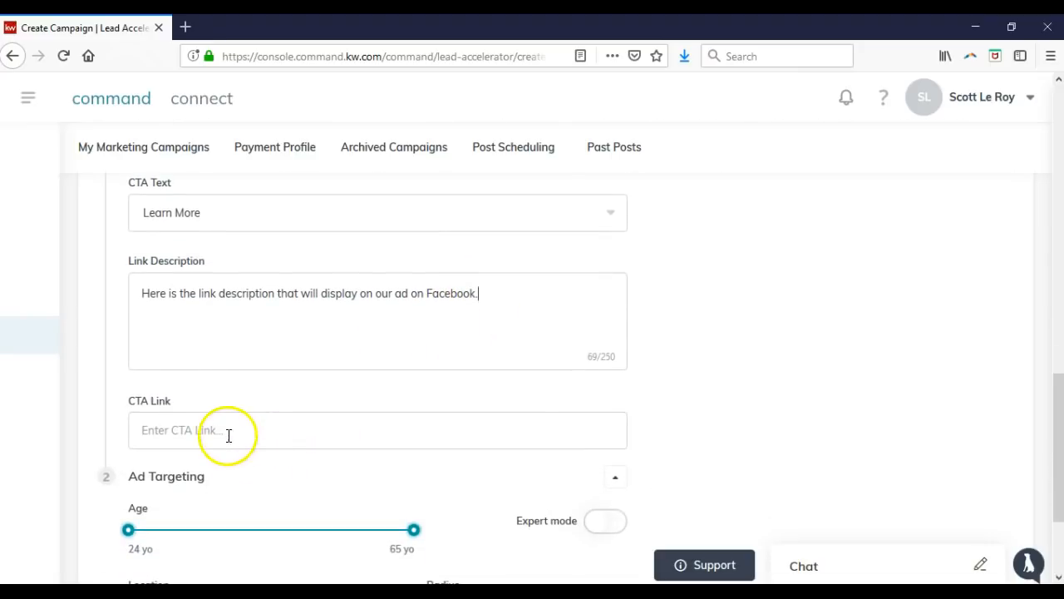
left_click(236, 433)
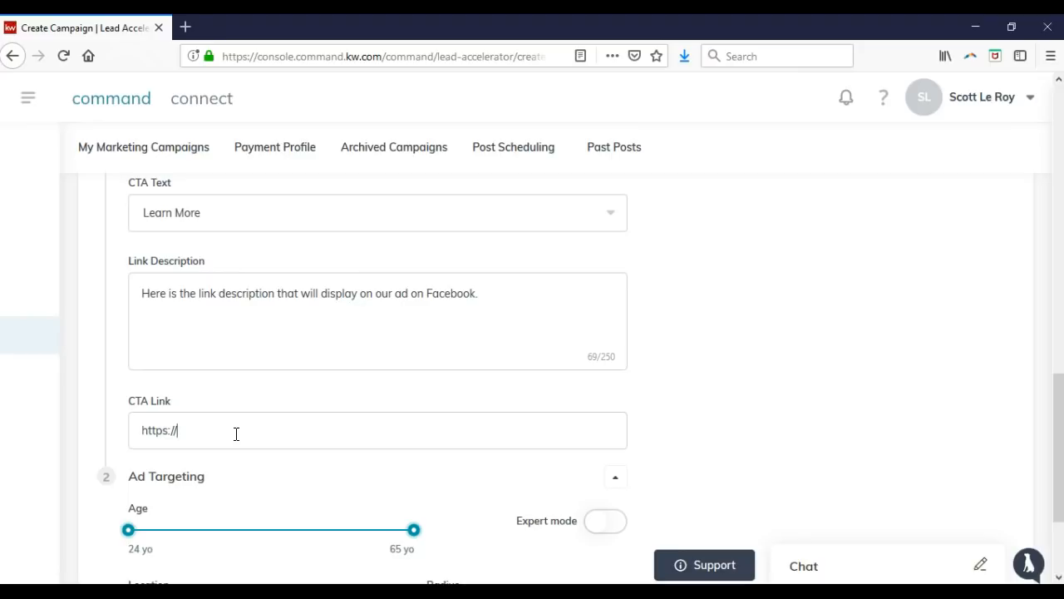
type("scottleroymarketing.com")
In a new browser tab, load the brokerage's real estate website and open a property listing.
left_click(185, 27)
type("the")
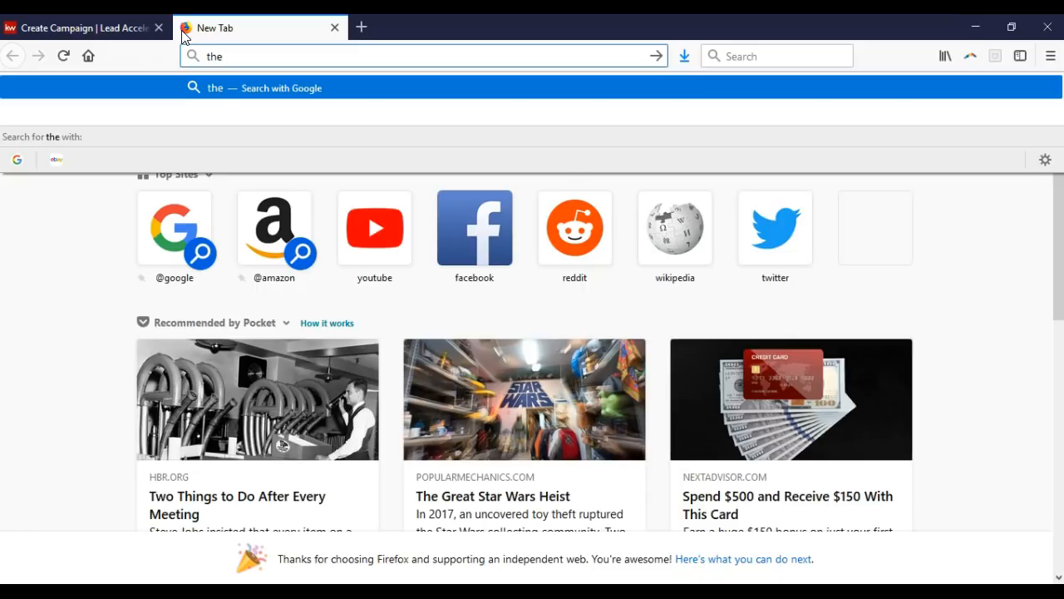
type("godfreyrealestategroup.com")
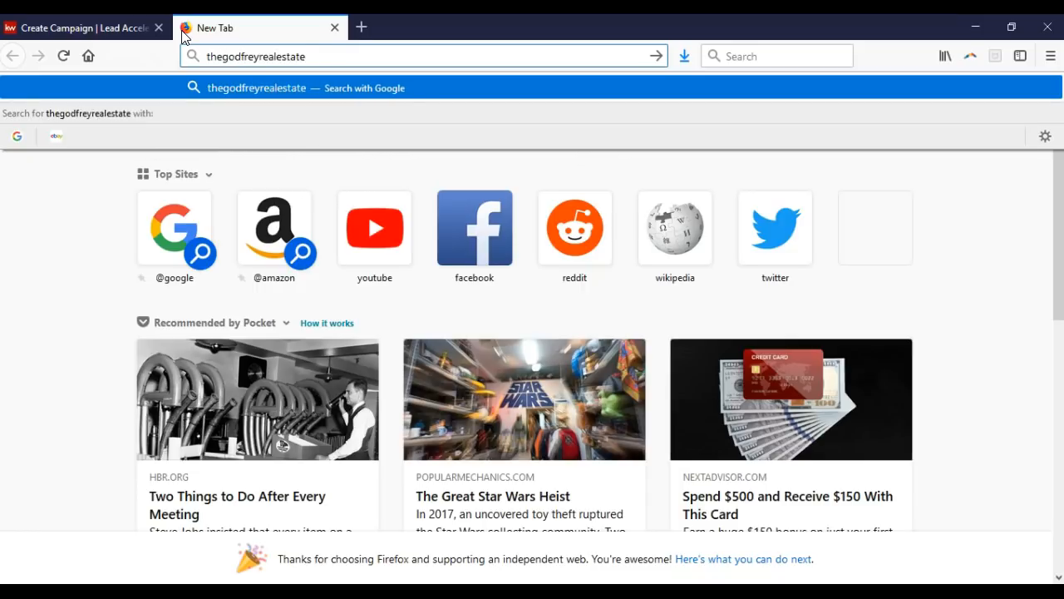
key("Return")
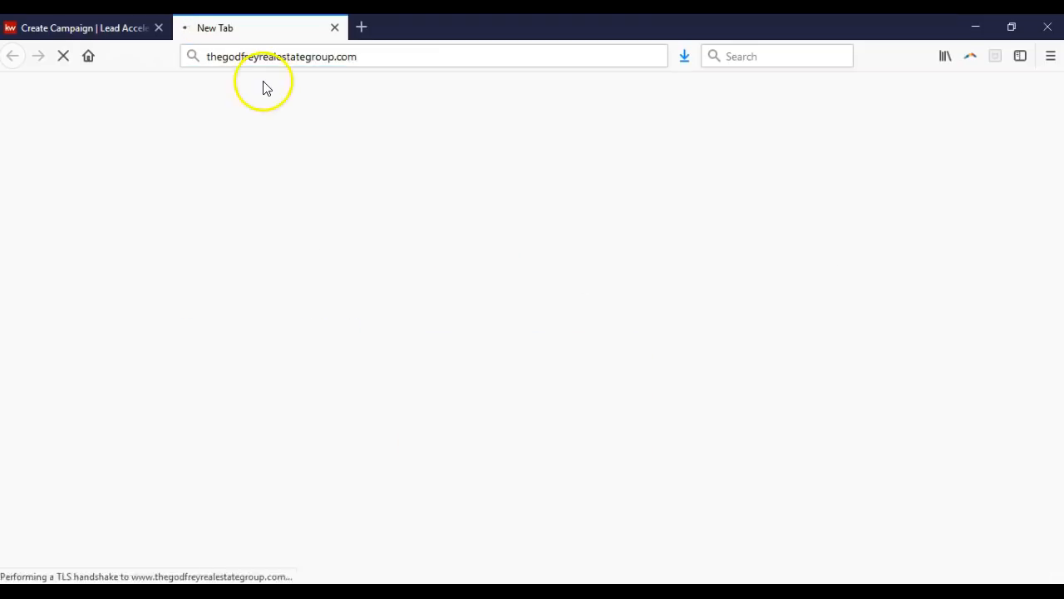
right_click(364, 228)
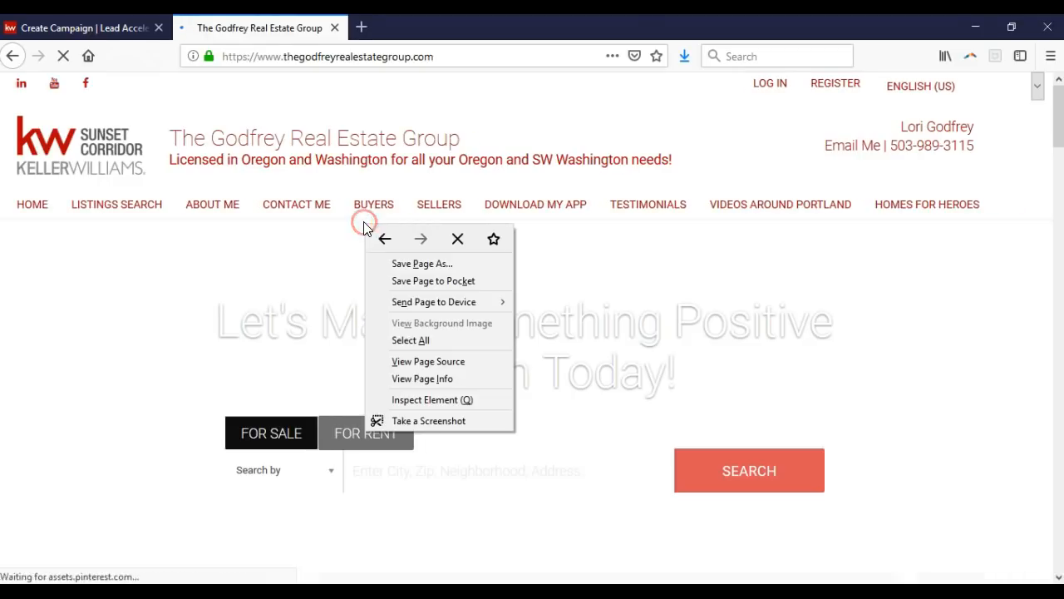
left_click(340, 190)
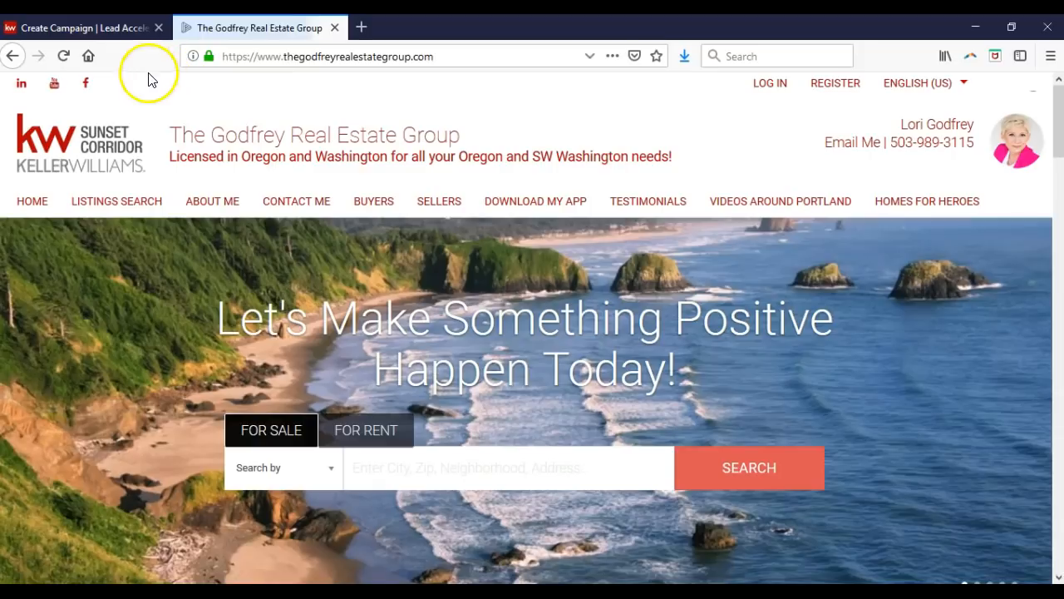
scroll(343, 250, "down", 3)
scroll(343, 249, "down", 2)
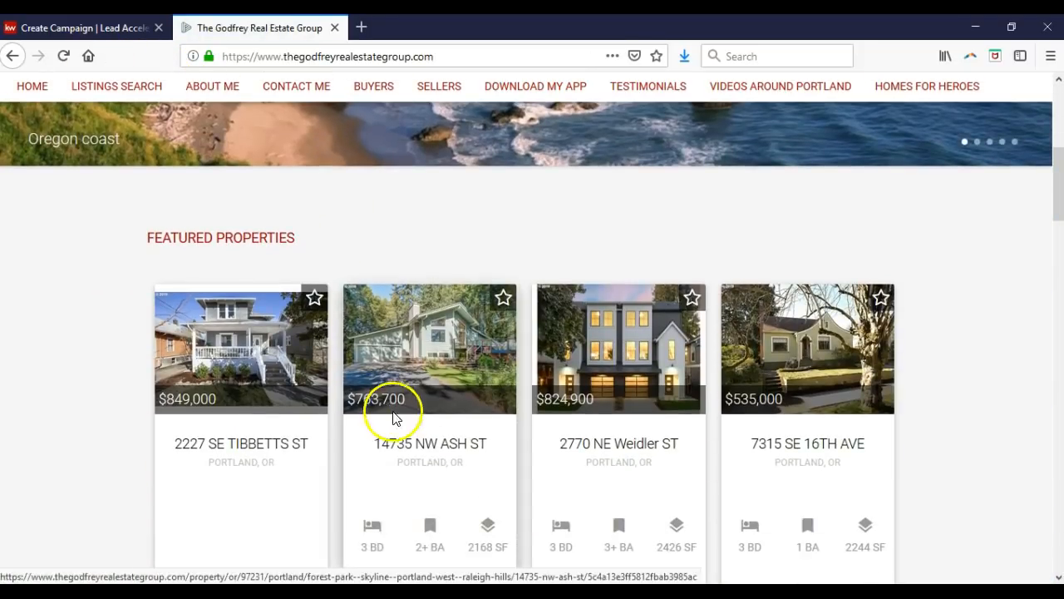
left_click(427, 364)
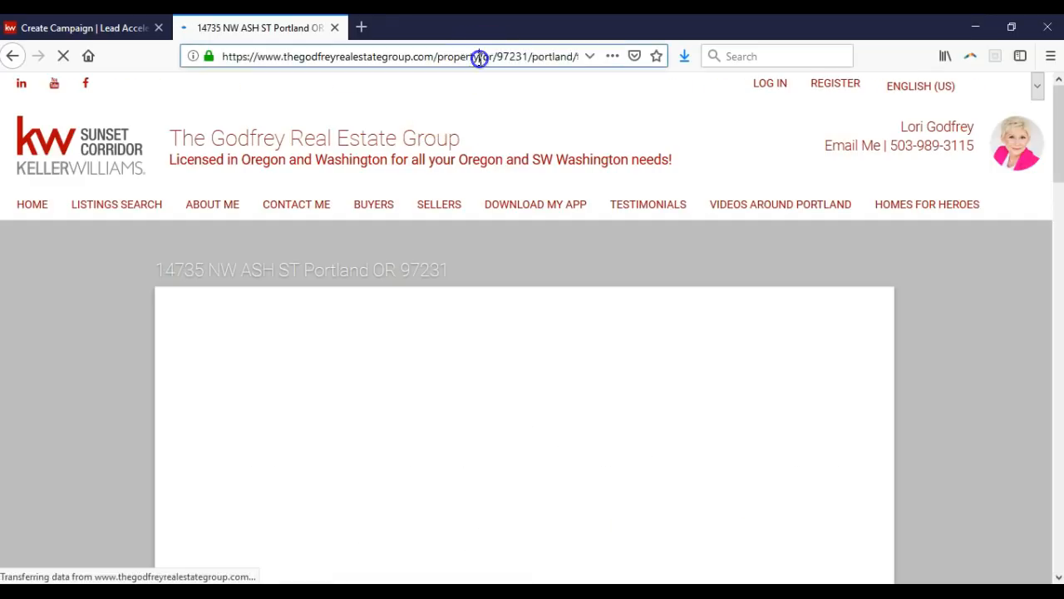
Copy the listing page's URL and paste it over the campaign's CTA Link text.
left_click(479, 58)
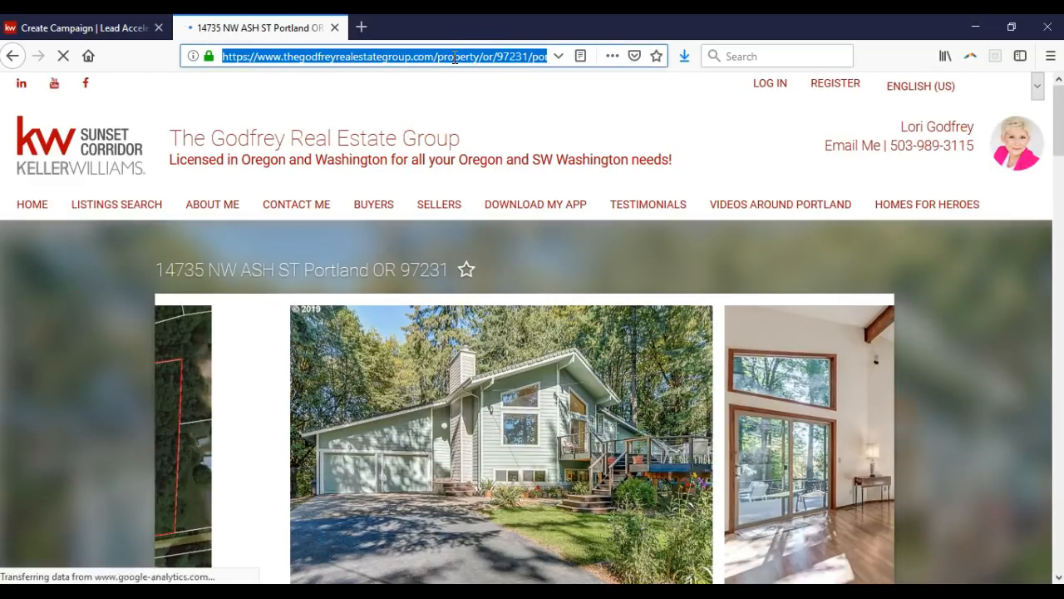
right_click(453, 56)
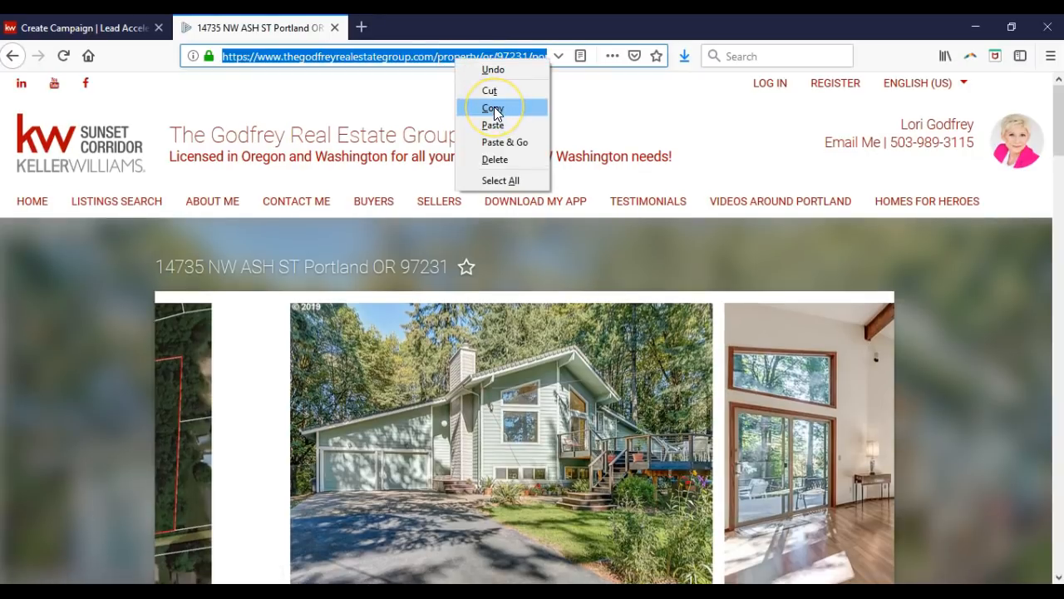
left_click(494, 109)
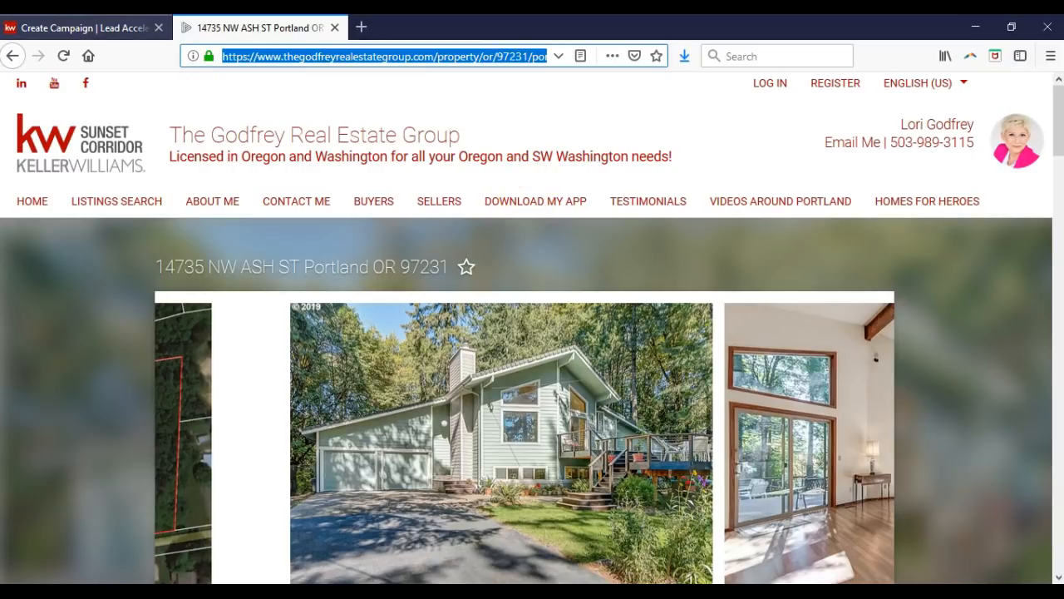
left_click(114, 28)
left_click_drag(304, 430, 145, 415)
key("ctrl+v")
scroll(673, 411, "up", 2)
scroll(676, 410, "up", 2)
left_click(666, 407)
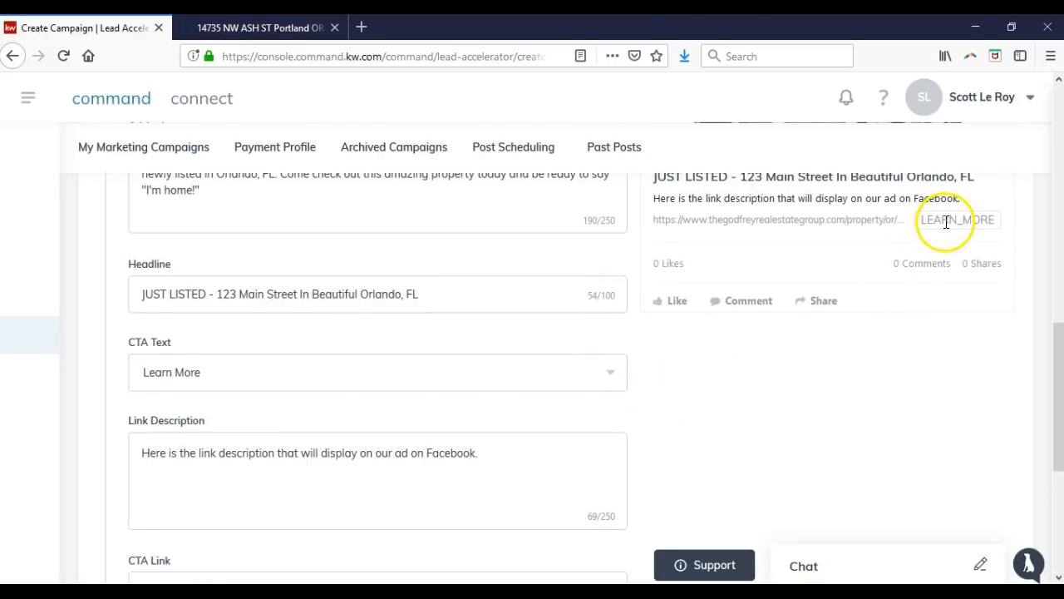
scroll(946, 222, "up", 3)
Raise the Ad Targeting minimum age from 24 to 30, keeping the maximum at 65.
left_click(264, 27)
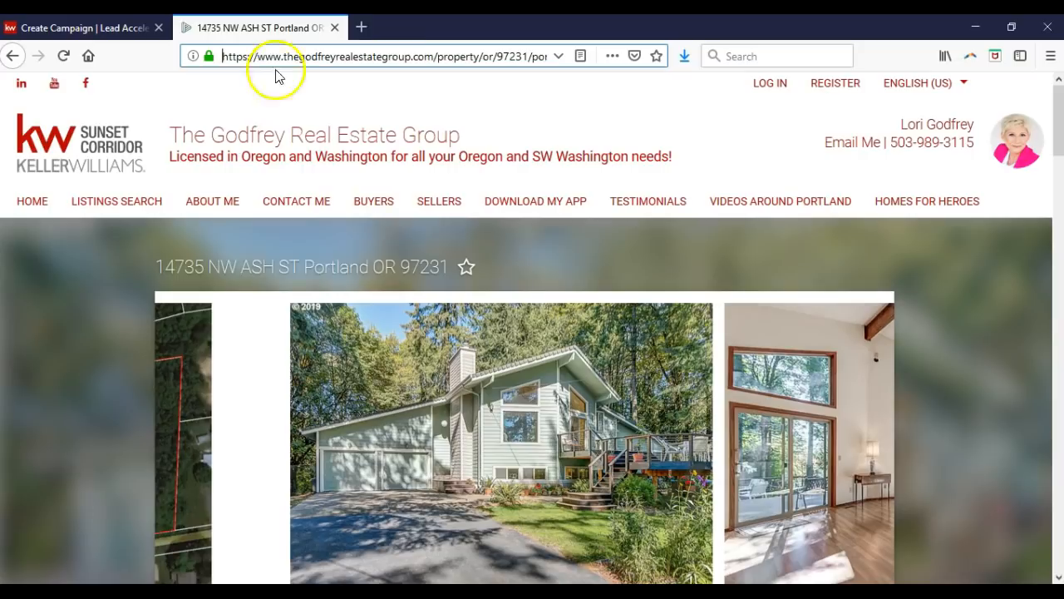
left_click(149, 27)
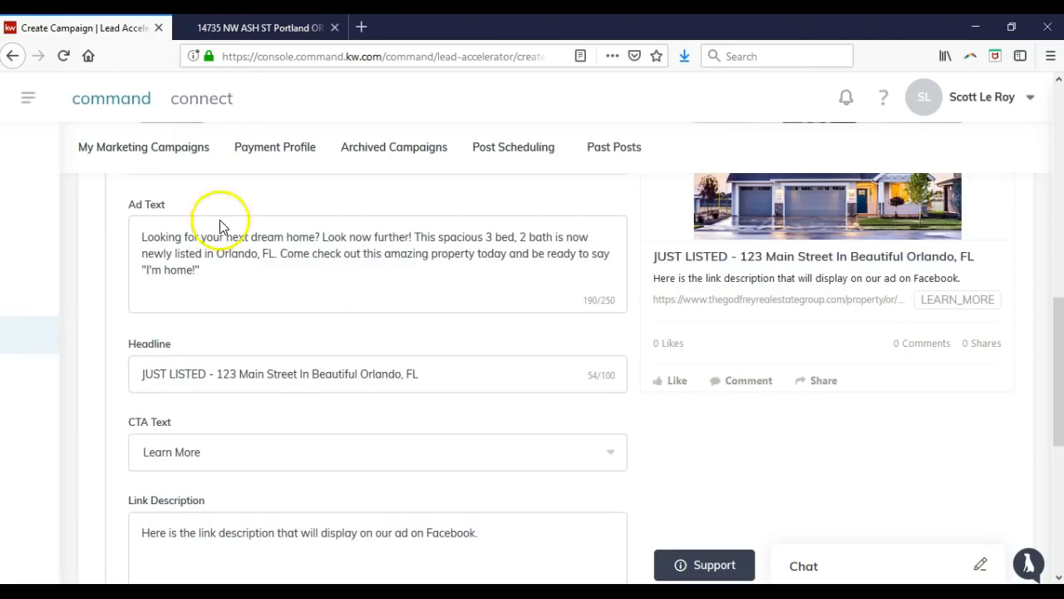
scroll(268, 283, "down", 2)
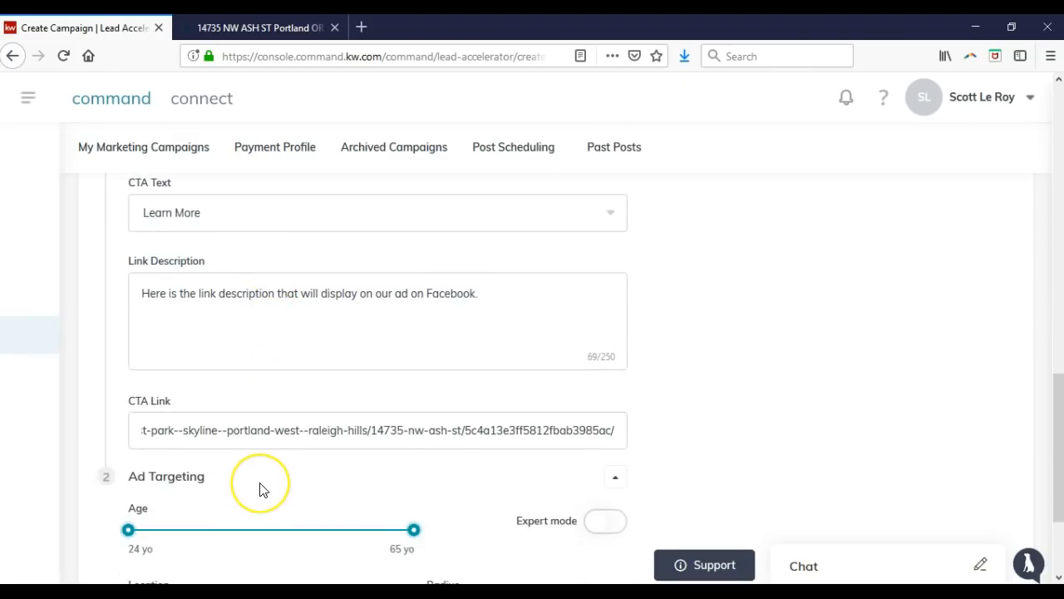
scroll(266, 487, "down", 2)
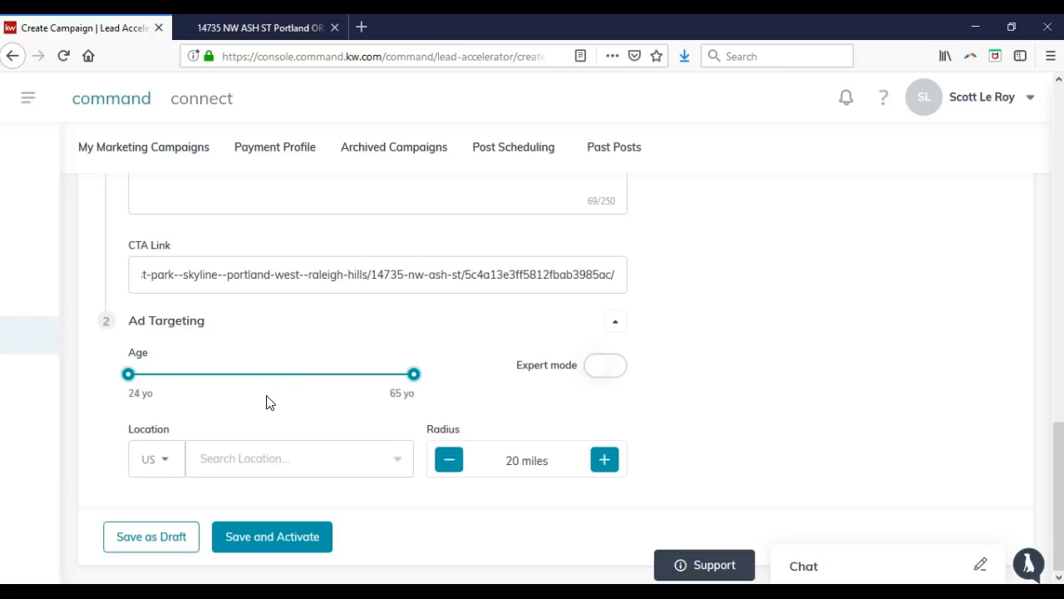
left_click_drag(130, 375, 172, 377)
Try searching the target location with 'orlando' and then ZIP code 32803.
left_click(345, 473)
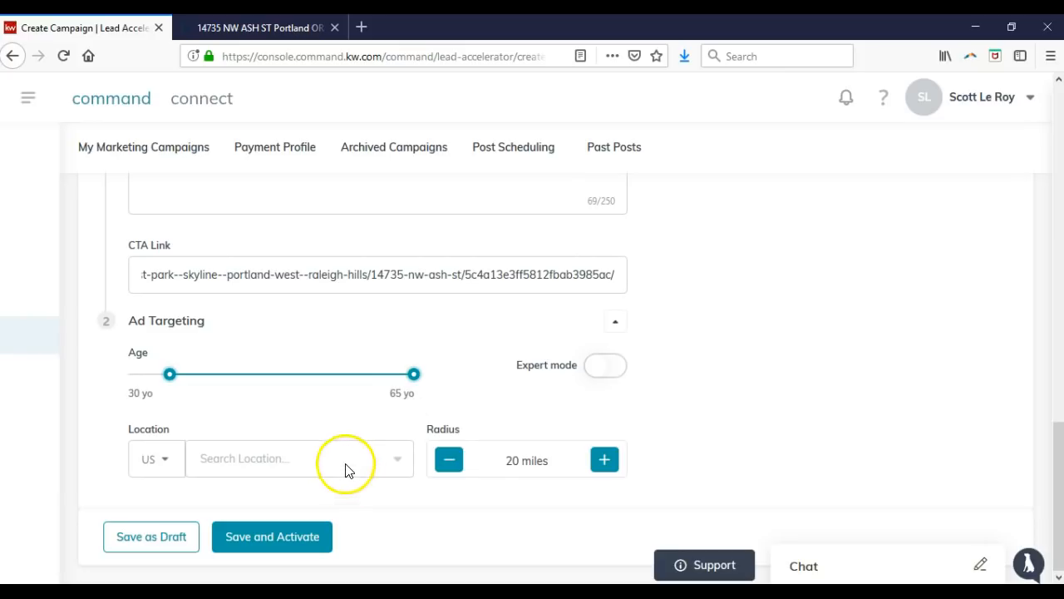
type("orlando, fl")
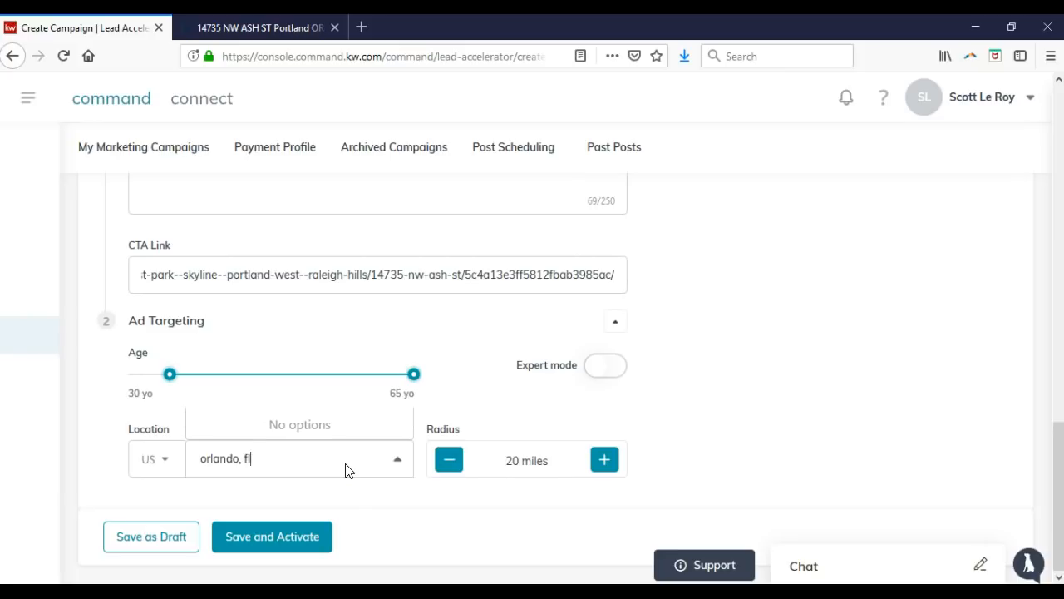
double_click(345, 464)
left_click(328, 464)
type("32803")
left_click(316, 466)
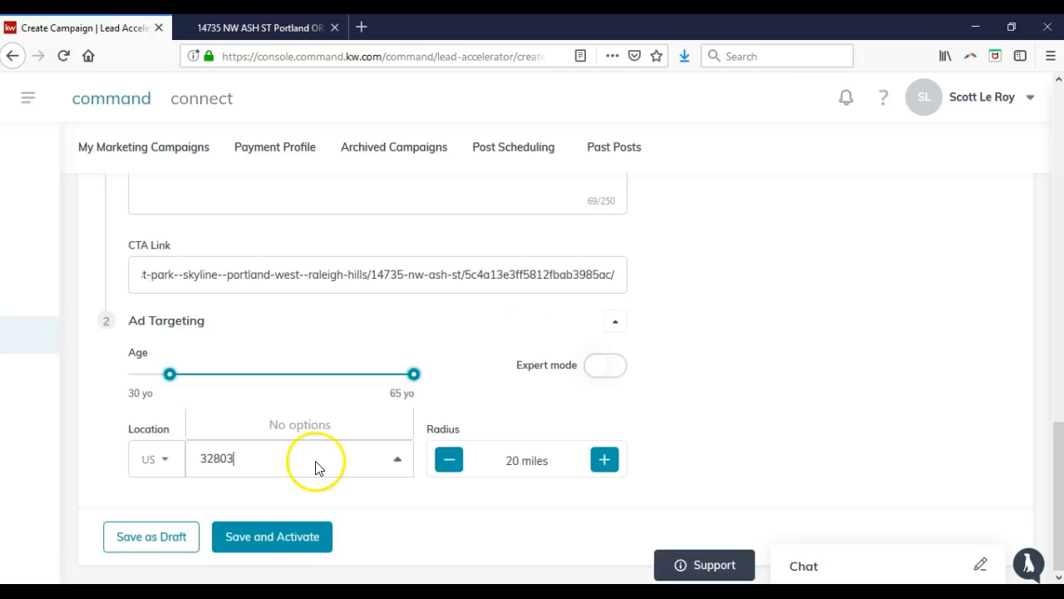
left_click(304, 462)
Search 'orla' and select Orlando, Florida as the targeting location.
left_click(167, 461)
left_click(231, 458)
type("orlando")
left_click(266, 458)
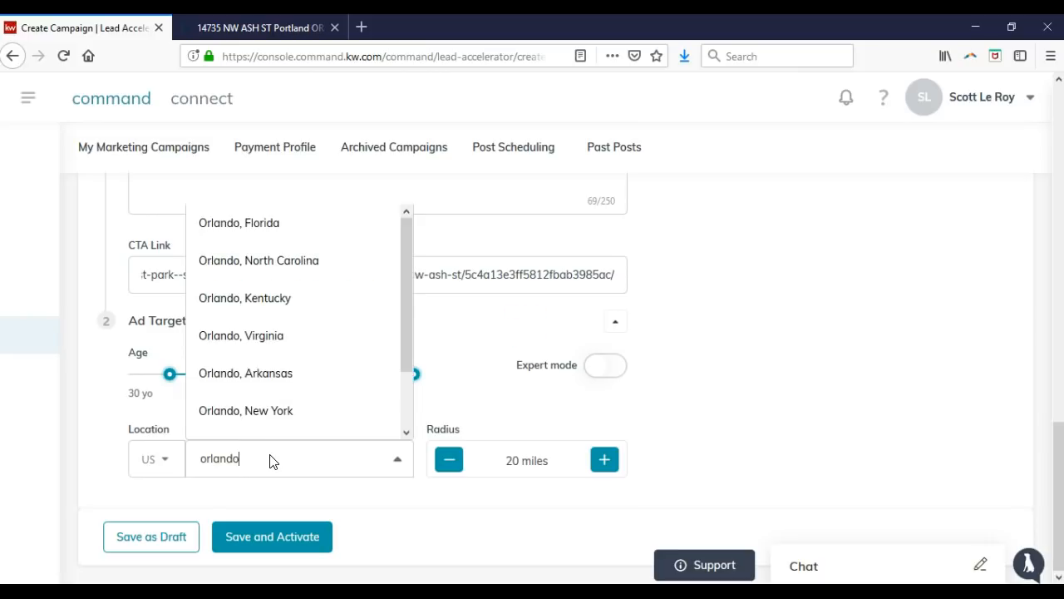
left_click(270, 225)
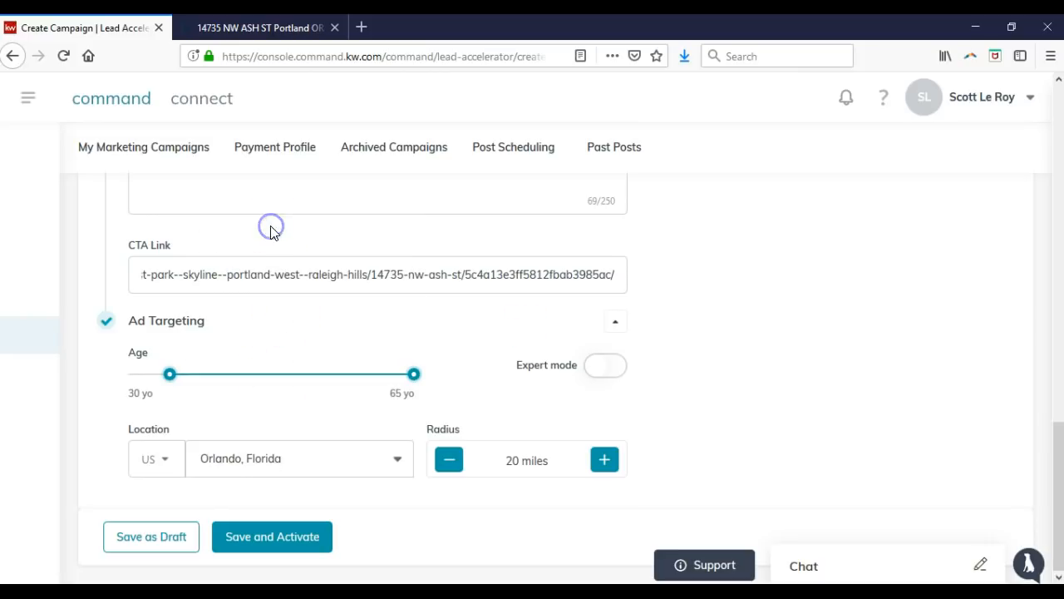
left_click(450, 465)
Adjust the targeting radius controls until the radius settles at 10 miles.
left_click(441, 469)
left_click(441, 469)
left_click(441, 469)
left_click(442, 469)
left_click(442, 469)
left_click(442, 469)
left_click(531, 464)
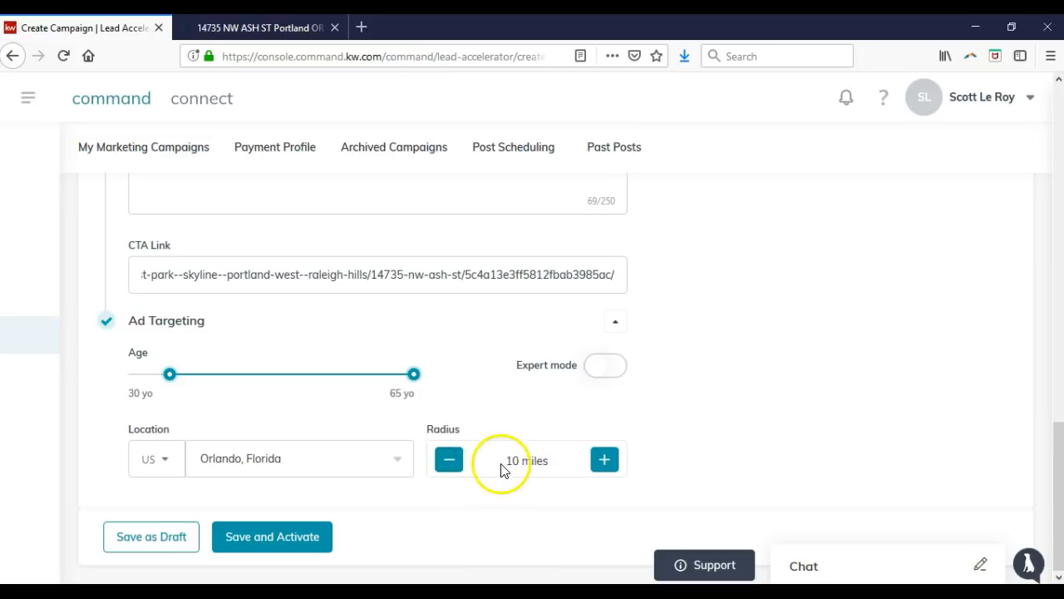
left_click(604, 463)
left_click(604, 463)
left_click(604, 463)
left_click(604, 462)
left_click(604, 462)
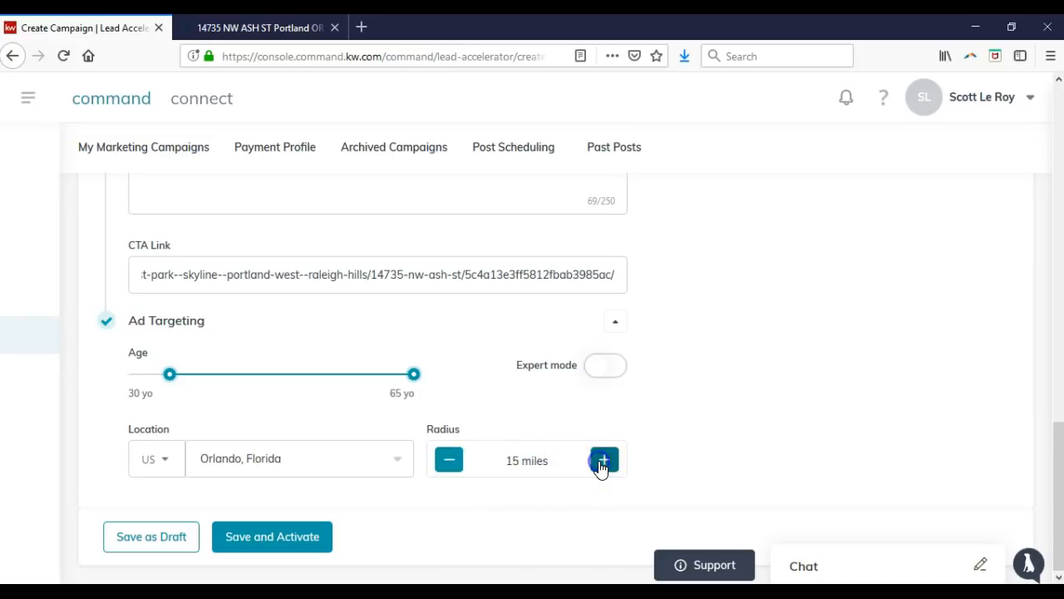
left_click(602, 464)
left_click(602, 464)
left_click(602, 464)
triple_click(602, 463)
double_click(602, 462)
double_click(602, 462)
triple_click(601, 463)
double_click(601, 463)
double_click(602, 462)
double_click(602, 462)
left_click(450, 462)
left_click(449, 462)
left_click(449, 461)
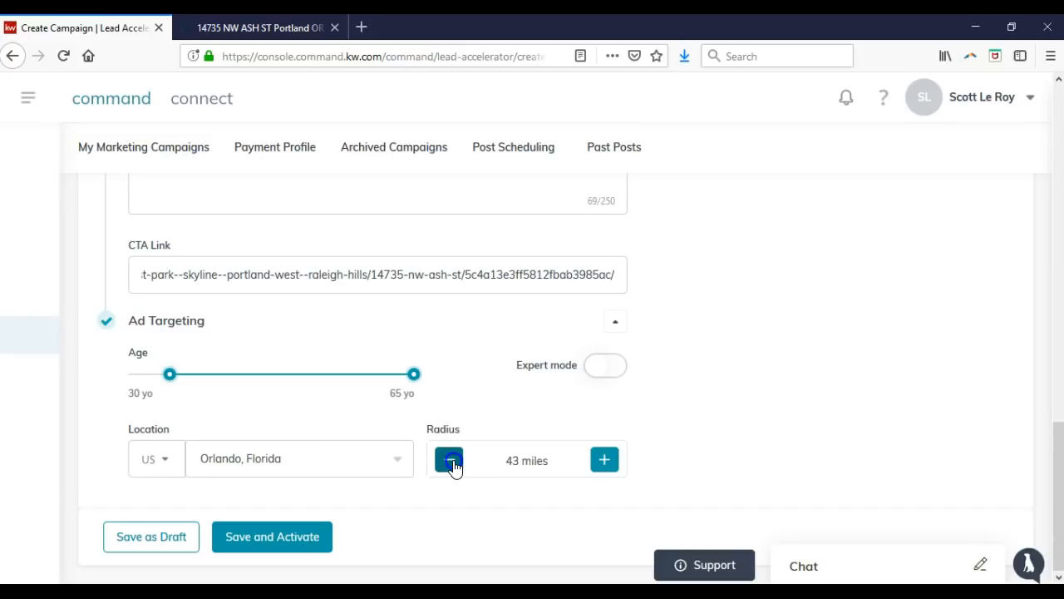
triple_click(451, 462)
double_click(451, 463)
double_click(451, 463)
double_click(451, 462)
double_click(451, 462)
double_click(451, 463)
triple_click(451, 462)
double_click(452, 463)
double_click(451, 462)
double_click(452, 463)
double_click(452, 462)
left_click(654, 457)
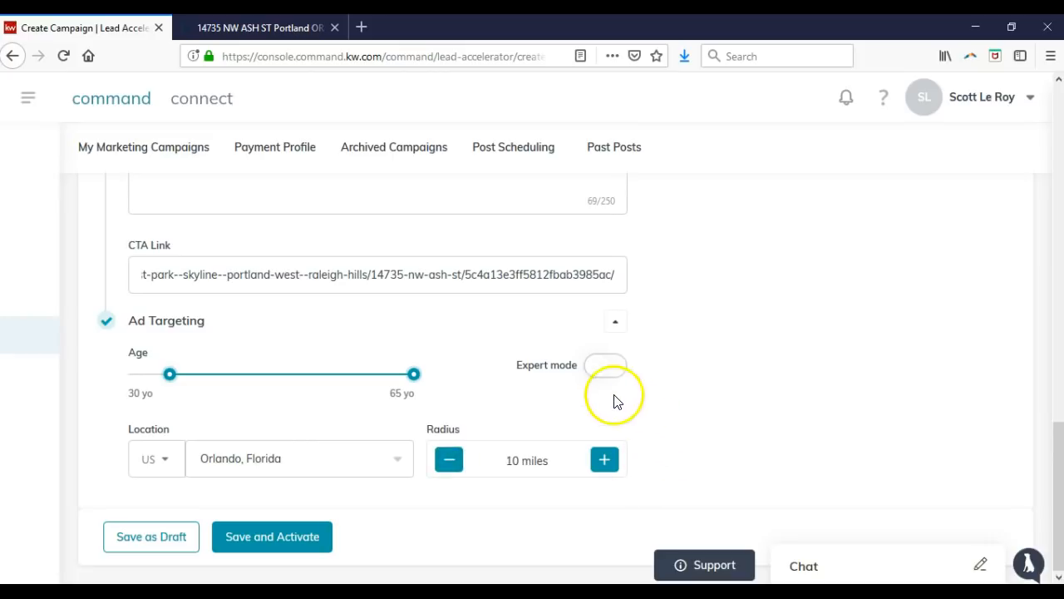
left_click(597, 369)
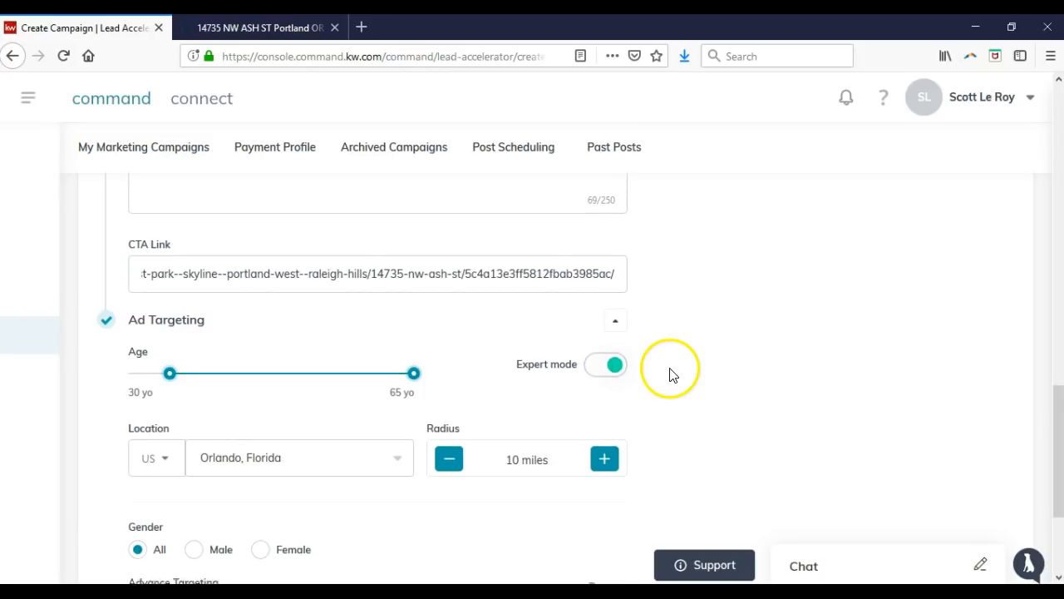
scroll(672, 370, "down", 3)
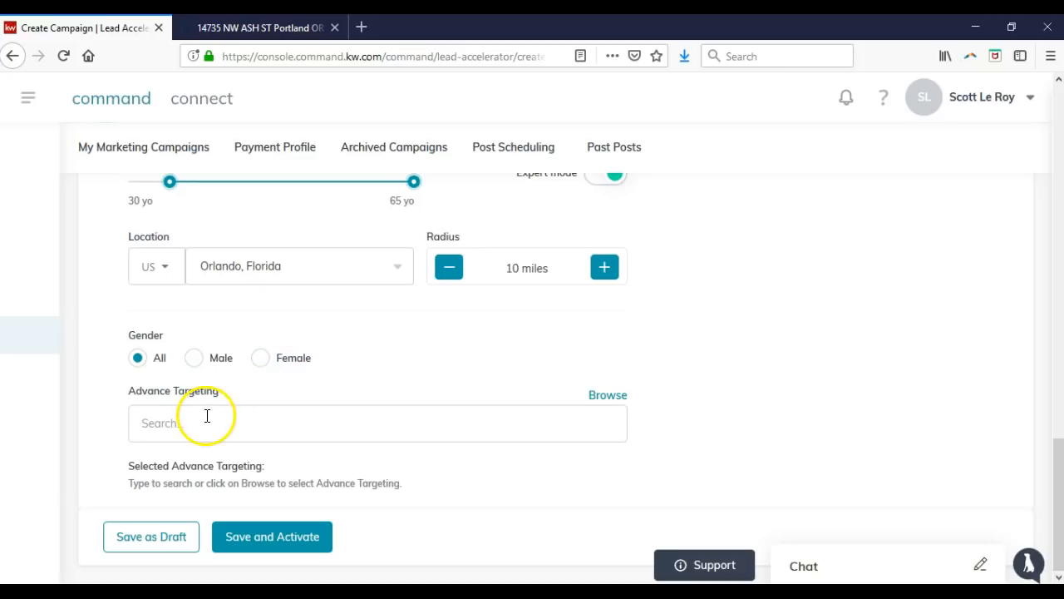
left_click(615, 398)
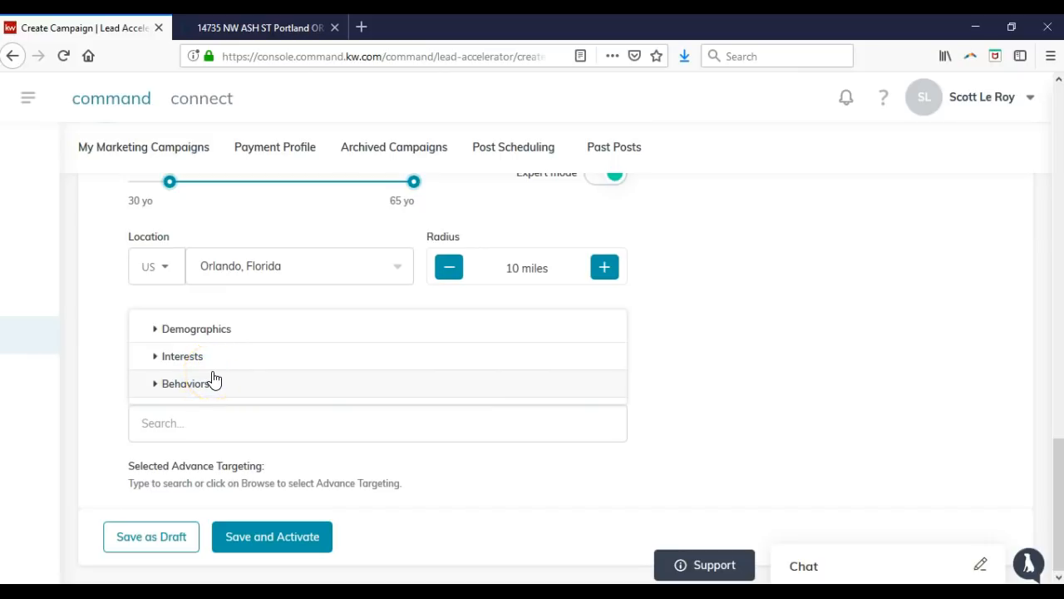
left_click(157, 331)
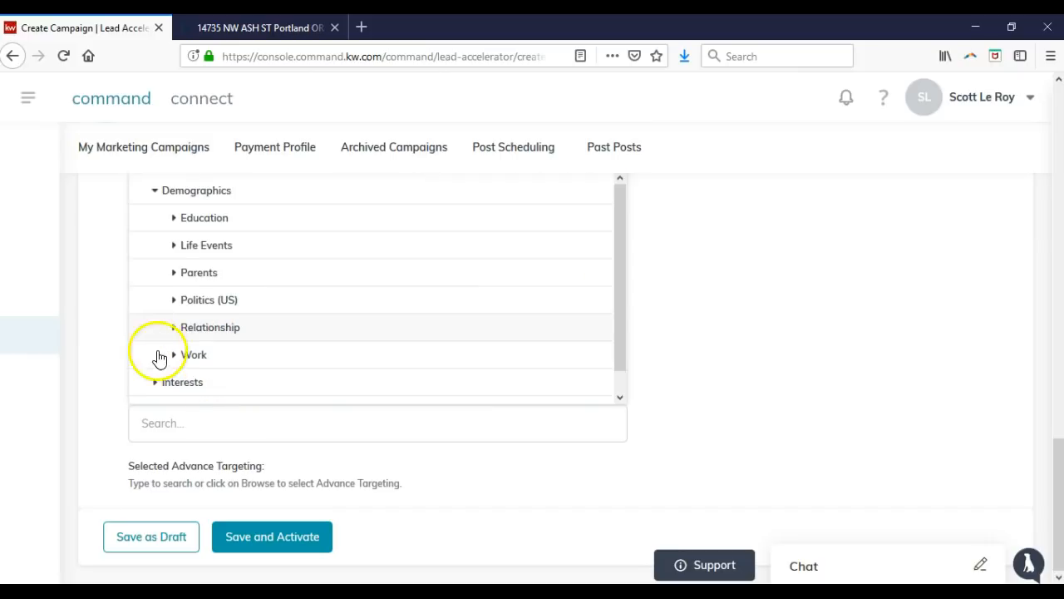
left_click(156, 193)
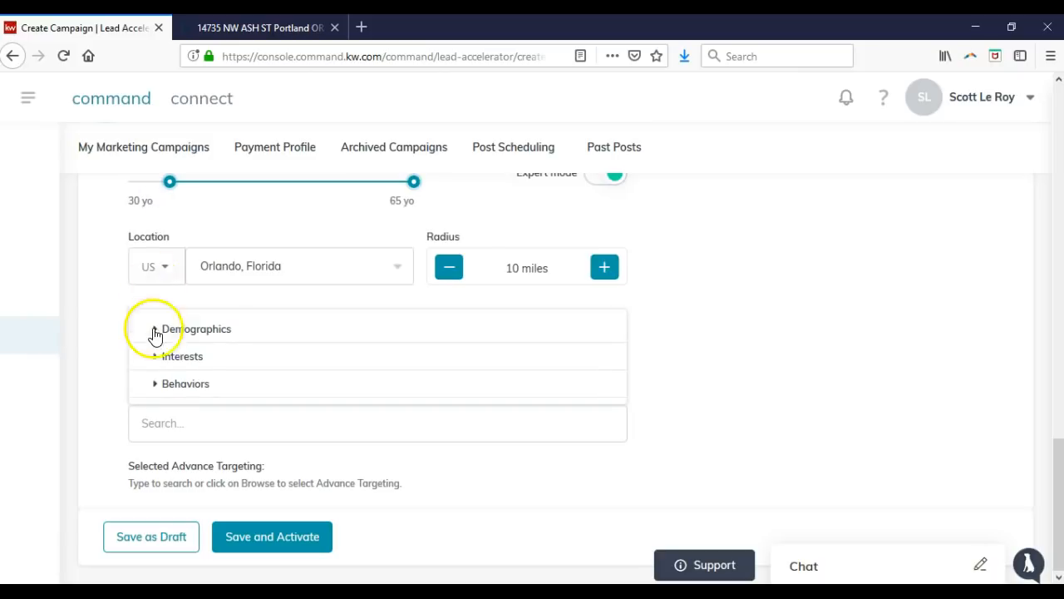
left_click(156, 357)
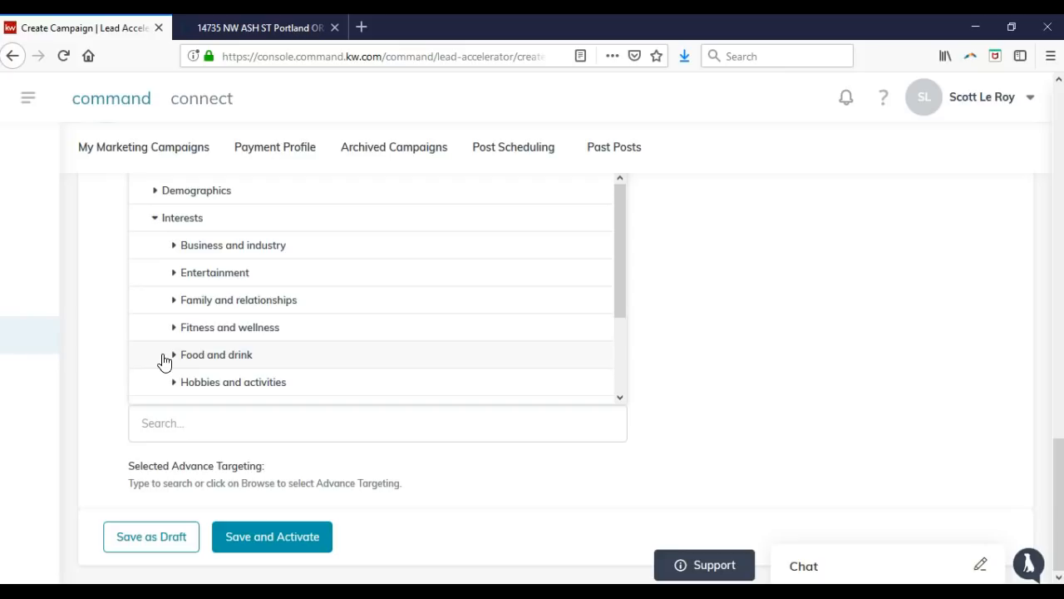
left_click(158, 220)
left_click(155, 383)
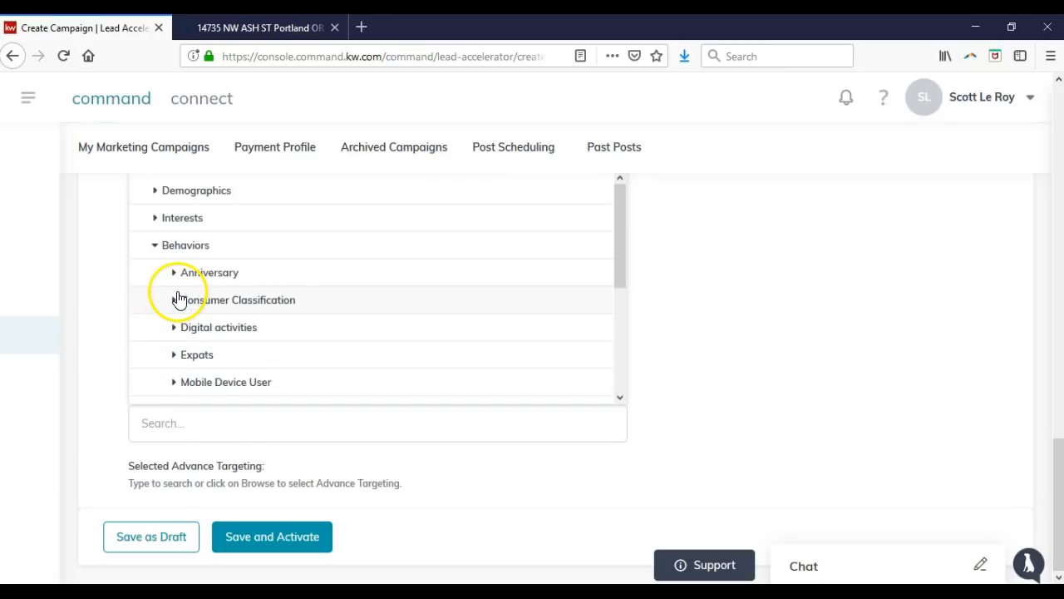
left_click(156, 246)
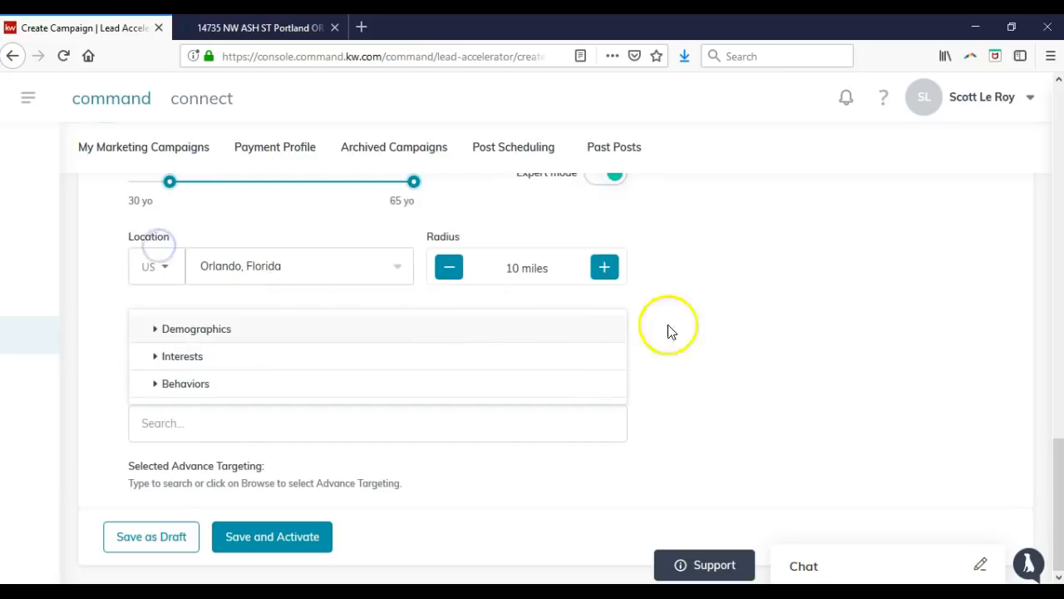
left_click(725, 337)
scroll(613, 351, "up", 2)
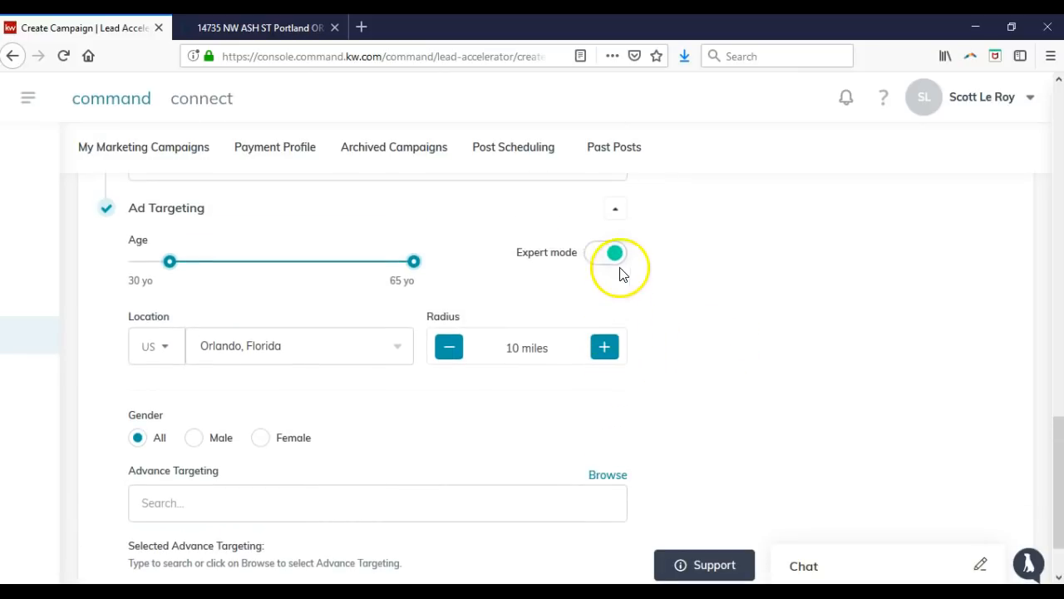
left_click(618, 262)
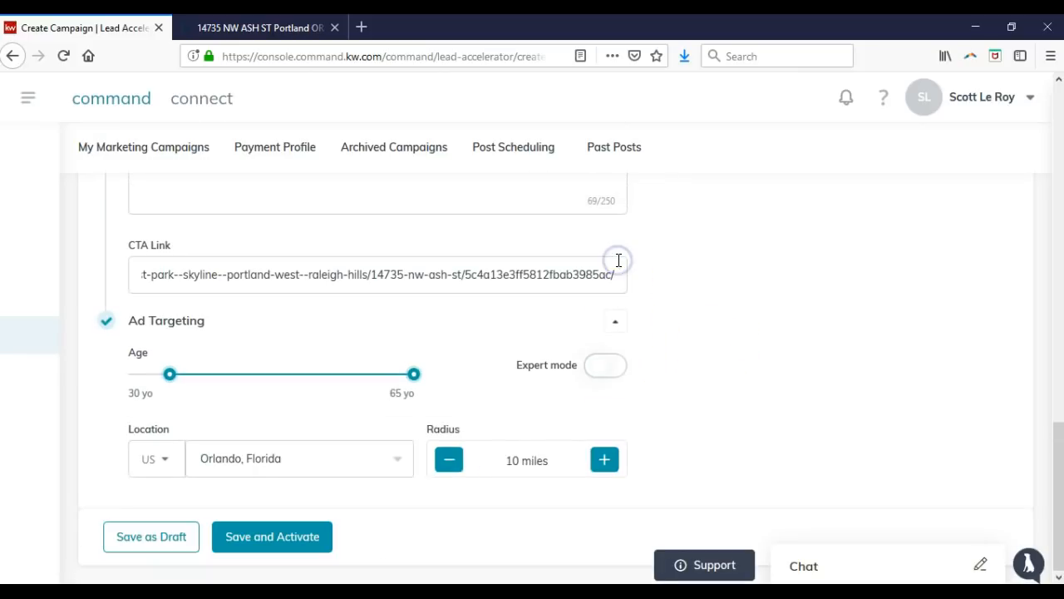
left_click(615, 366)
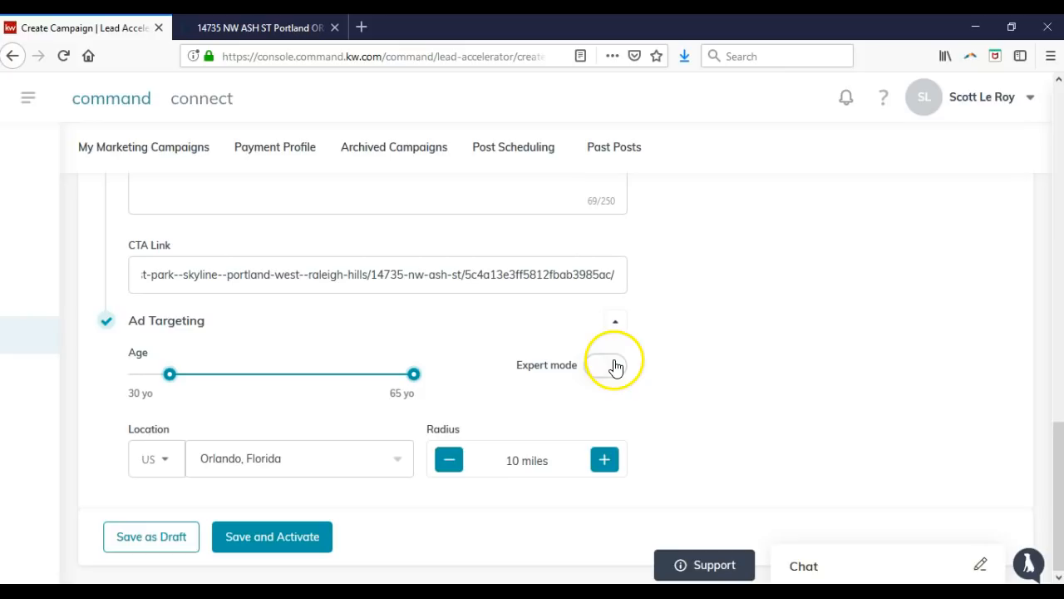
Pick Winter Garden Realtor as the publishing Facebook page and save and activate the campaign.
left_click(638, 407)
left_click(287, 555)
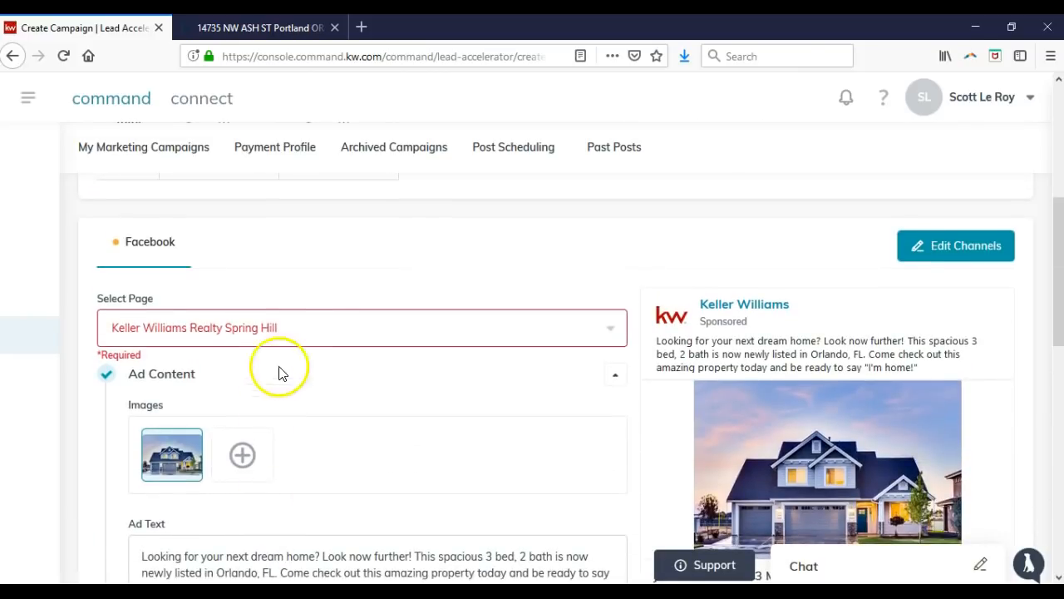
left_click(297, 333)
scroll(309, 447, "down", 10)
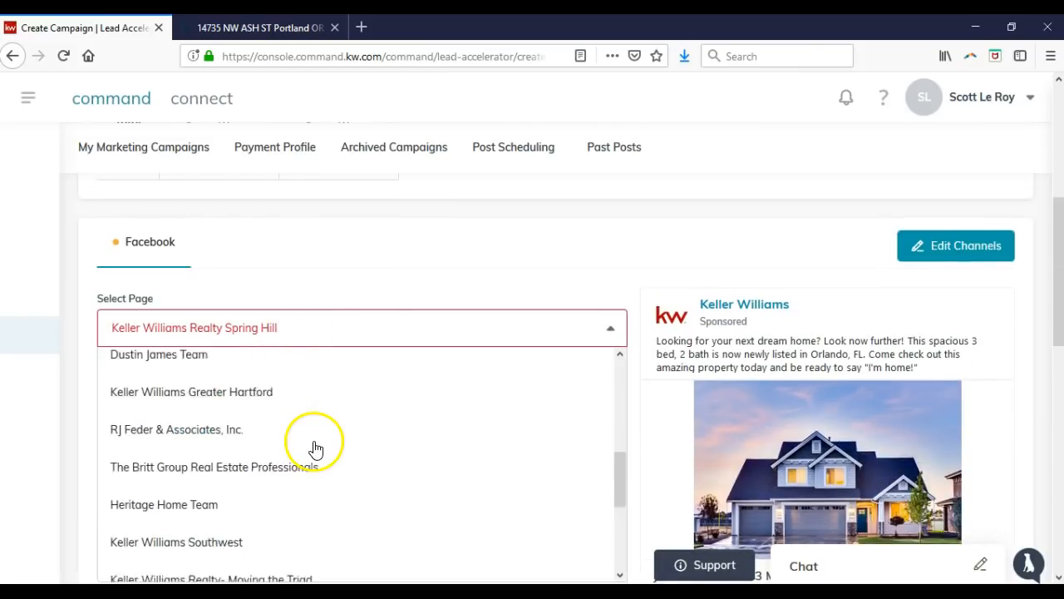
scroll(357, 304, "down", 4)
scroll(351, 305, "up", 2)
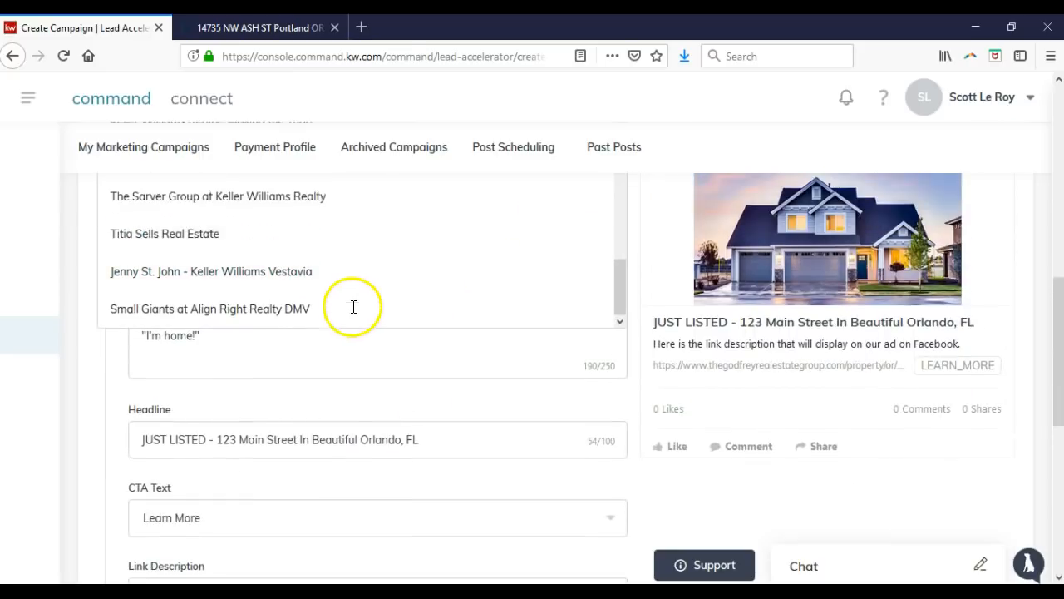
scroll(286, 312, "up", 3)
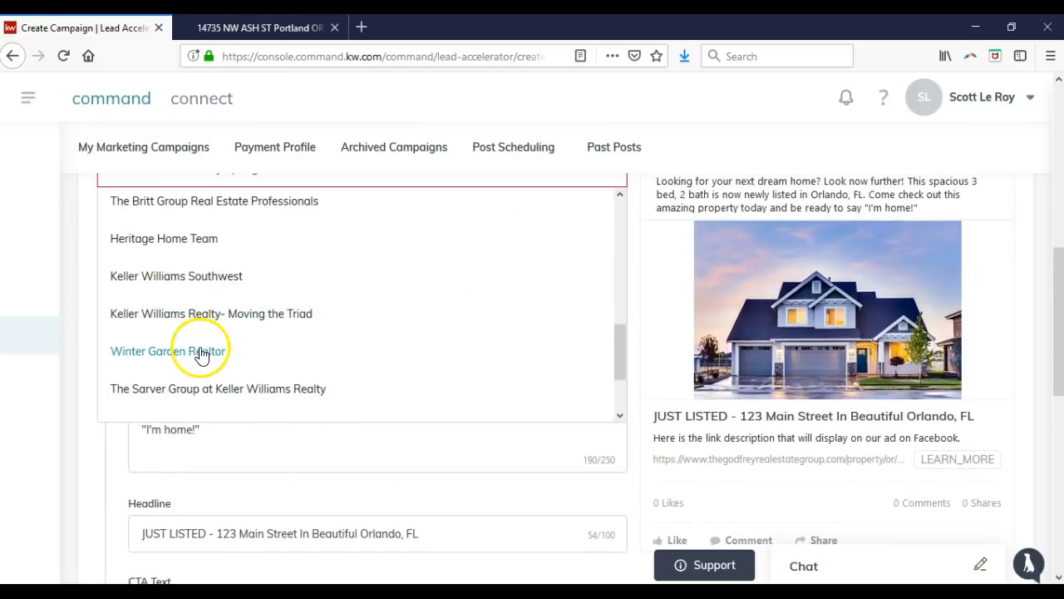
left_click(201, 351)
scroll(474, 259, "up", 1)
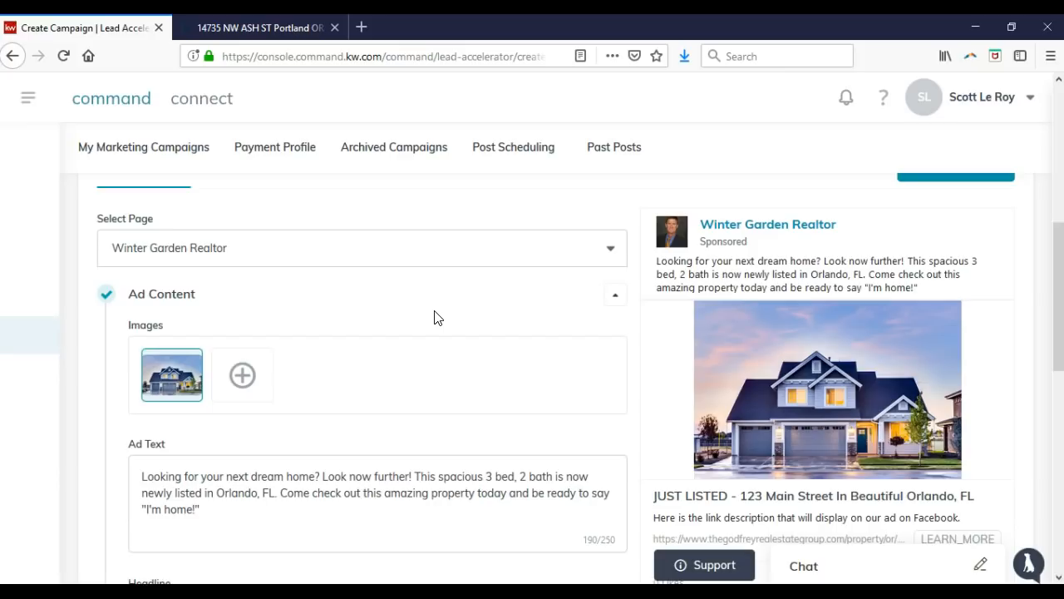
scroll(428, 350, "down", 10)
left_click(304, 538)
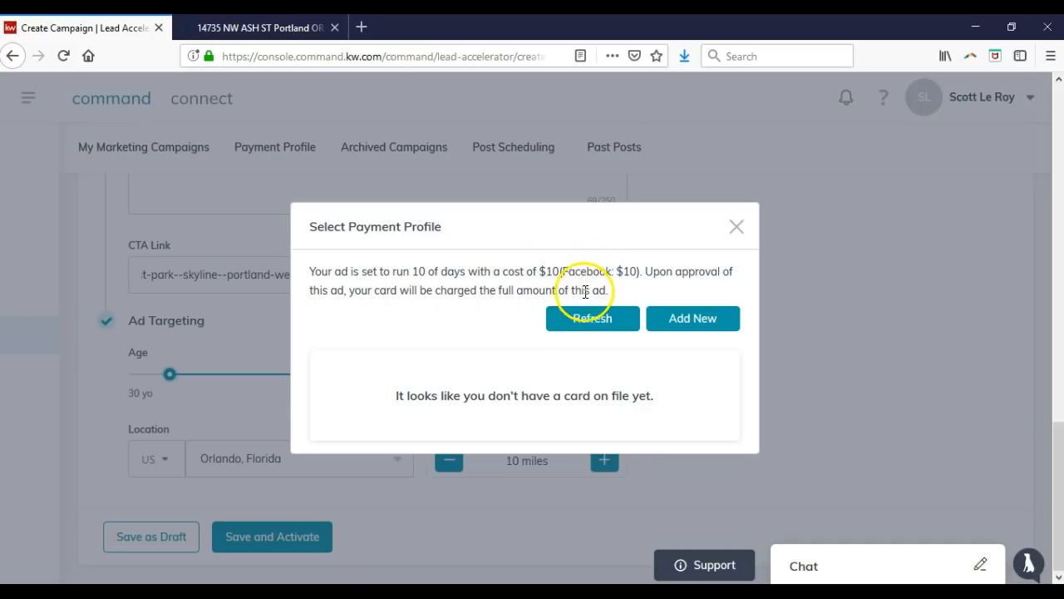
Dismiss the payment profile prompt and confirm saving the campaign as a draft.
left_click(738, 227)
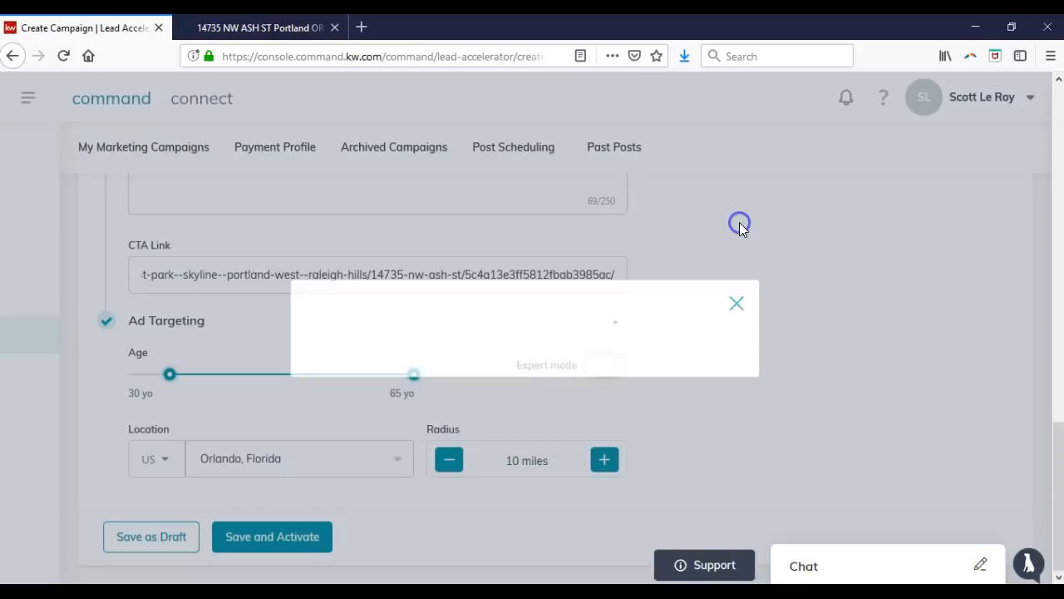
left_click(140, 544)
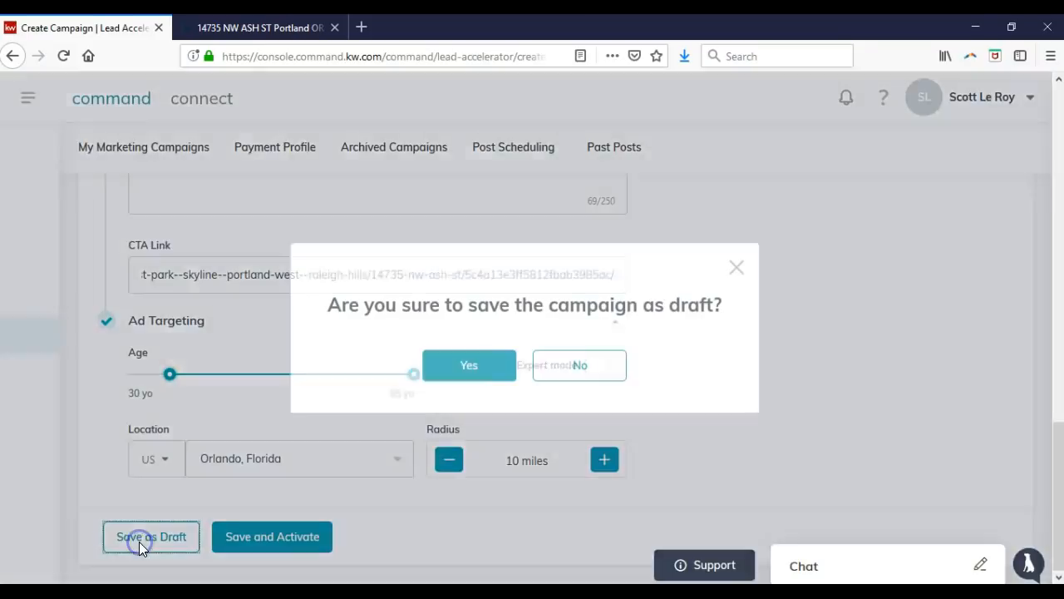
left_click(432, 378)
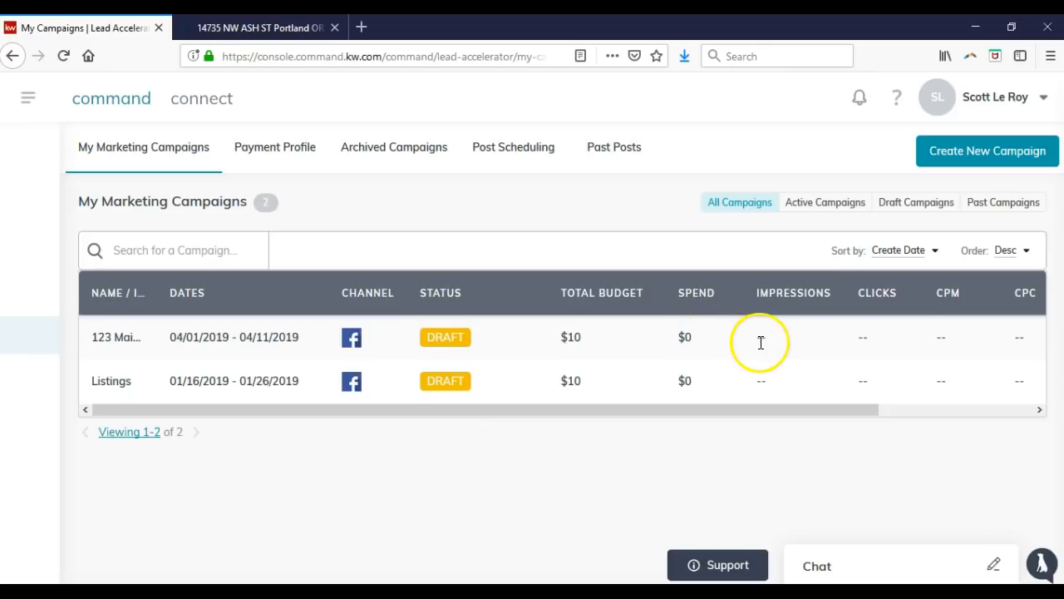
Scroll the campaign table right to review the draft's 04/01–04/11/2019 dates and $10 budget.
left_click_drag(769, 412, 962, 427)
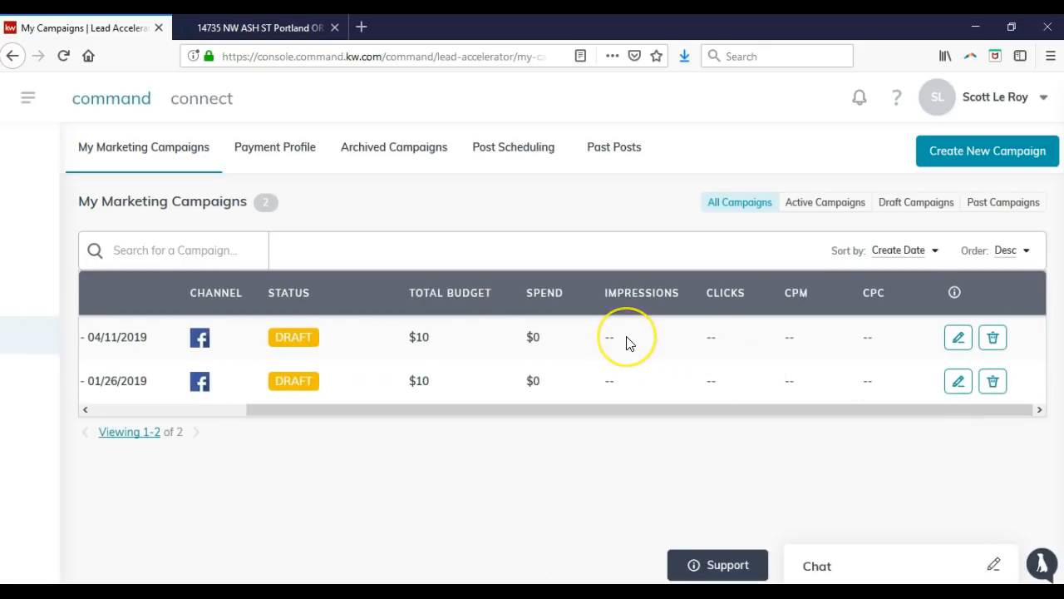
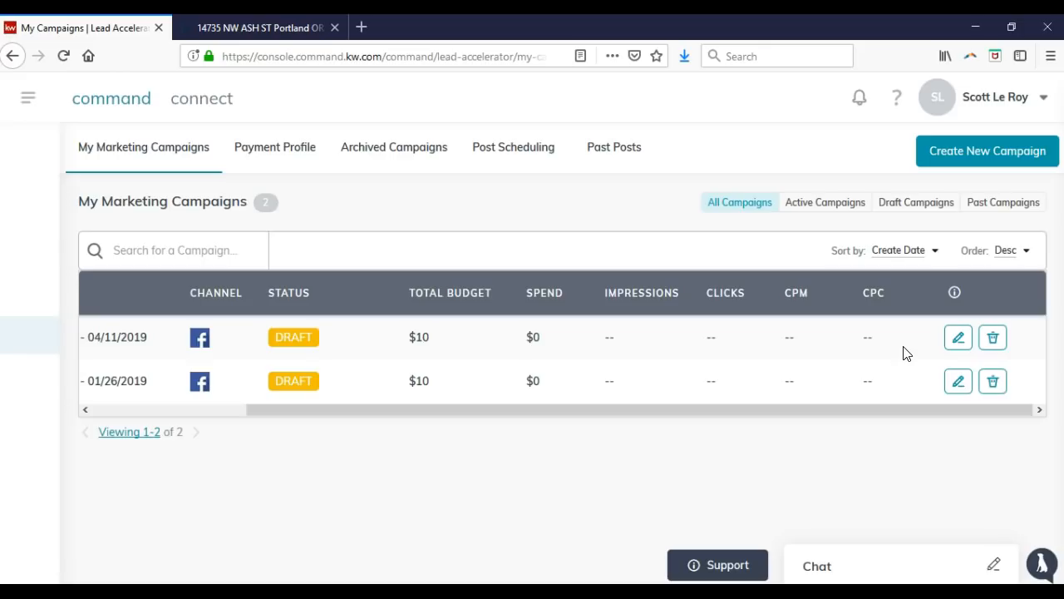
Archive the 01/26/2019 draft campaign and the remaining draft campaign, confirming each.
left_click(992, 381)
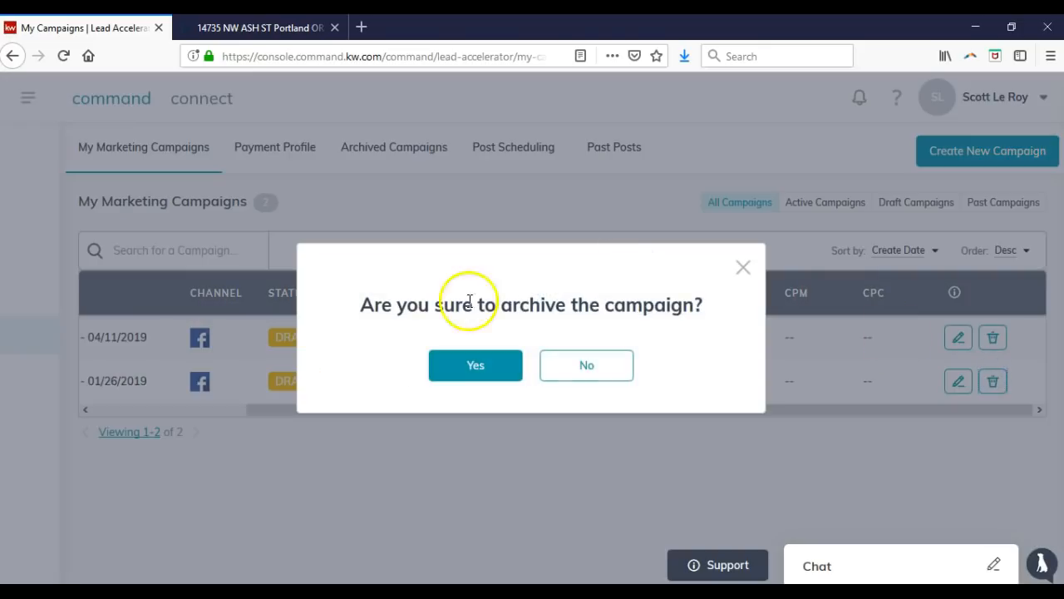
left_click(453, 368)
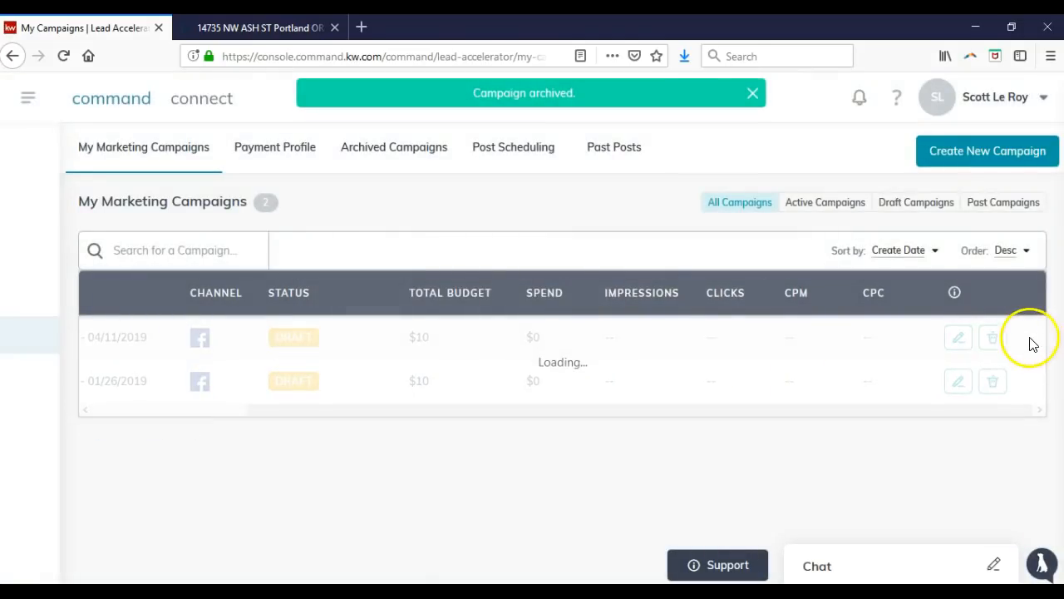
left_click(994, 339)
left_click(467, 365)
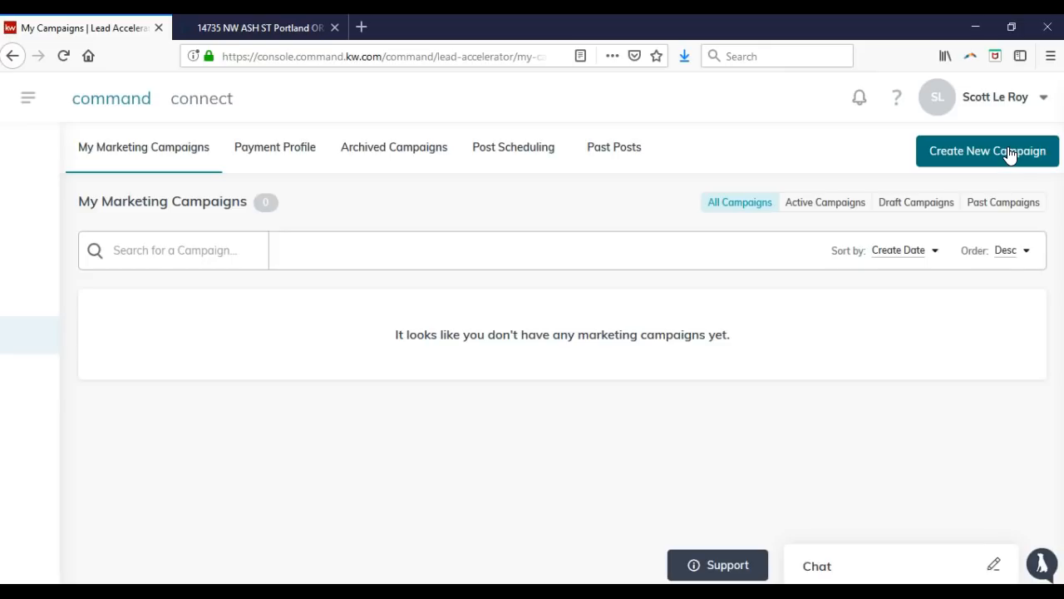
Select all archived campaigns, delete them permanently, then view the empty Post Scheduling queue.
left_click(296, 165)
left_click(352, 166)
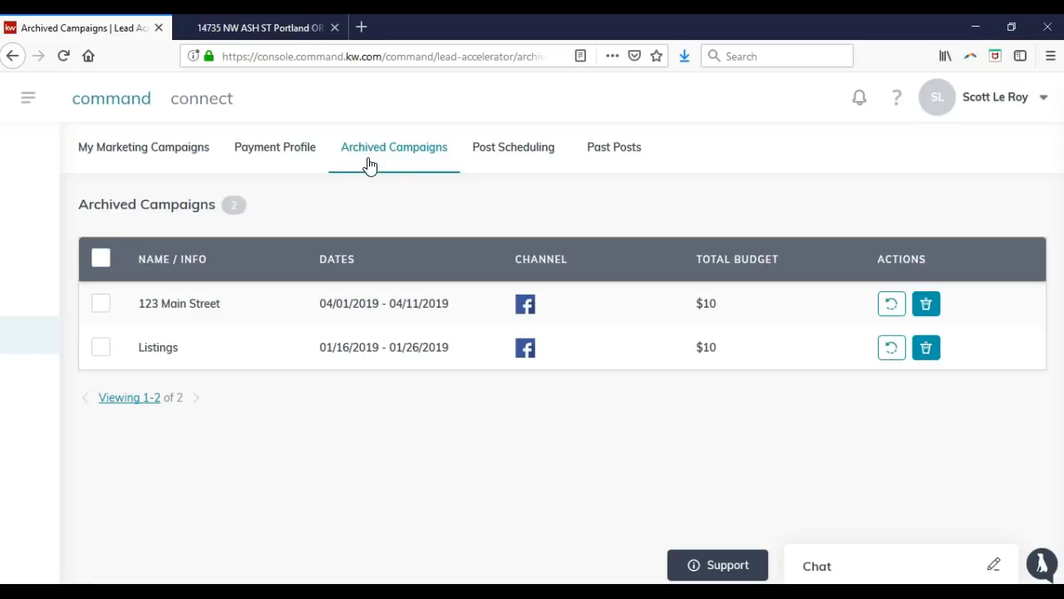
left_click(101, 258)
left_click(961, 214)
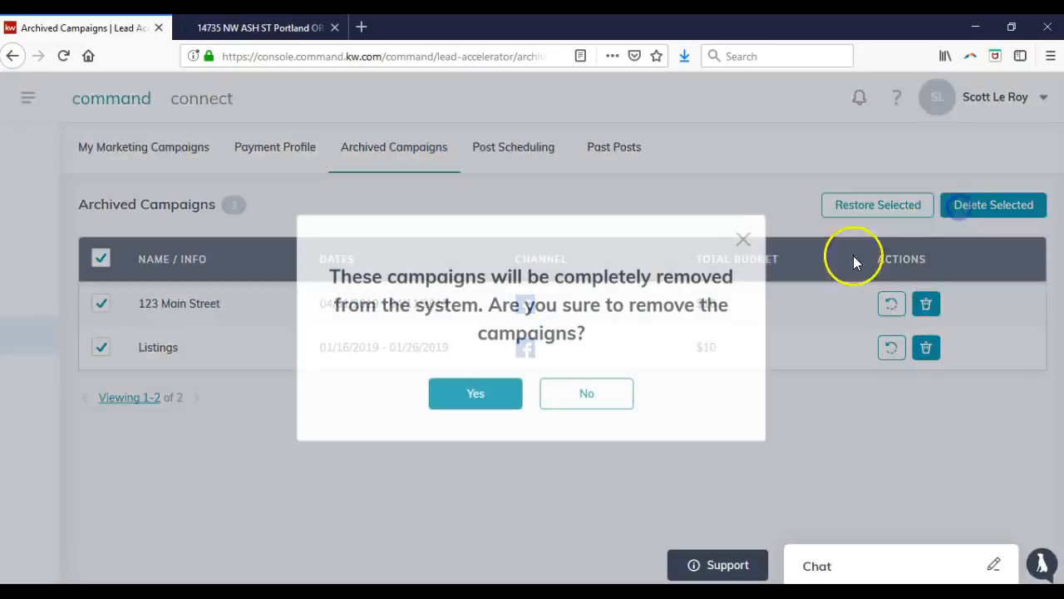
left_click(502, 392)
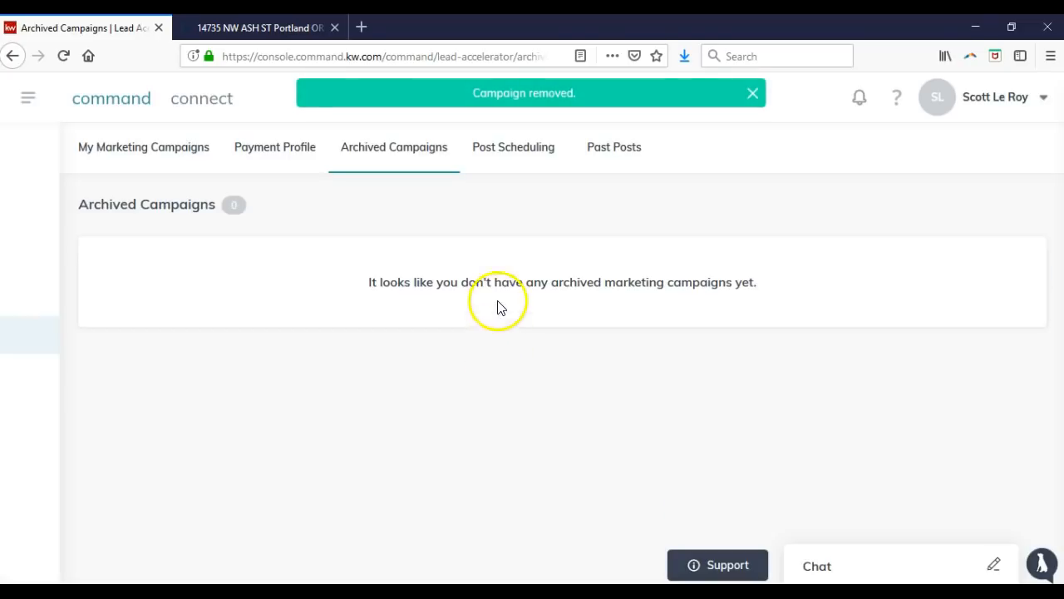
left_click(496, 158)
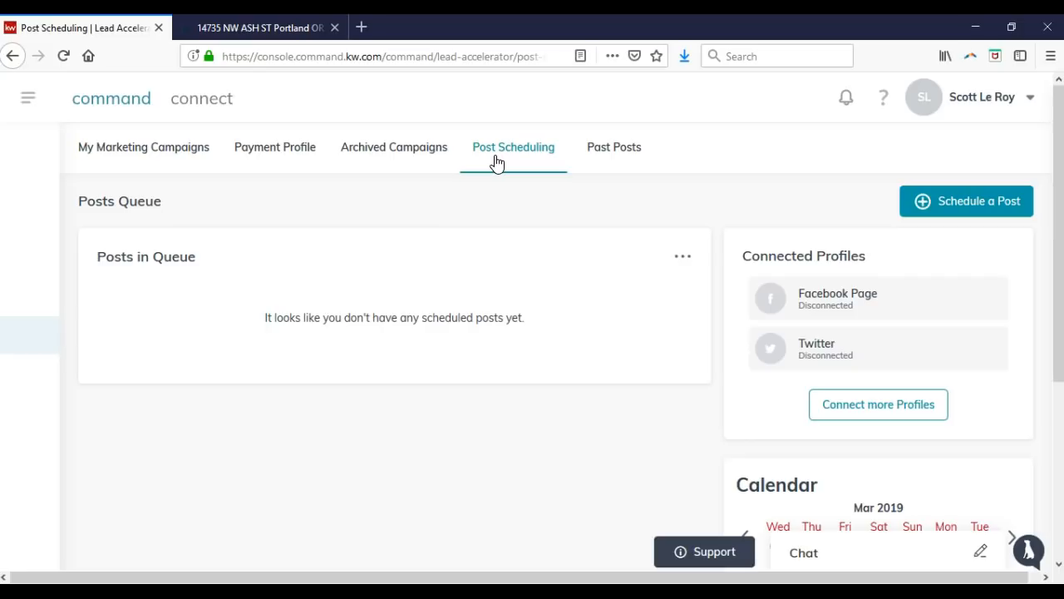
Go to Connected Apps settings and begin connecting Facebook for post scheduling.
left_click(820, 294)
left_click(865, 416)
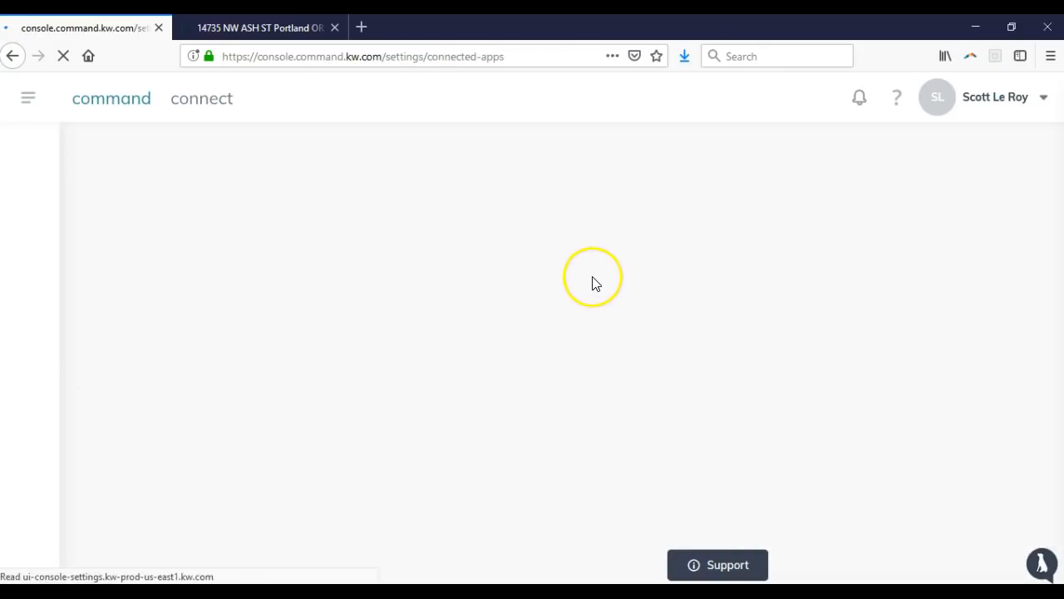
scroll(560, 285, "down", 3)
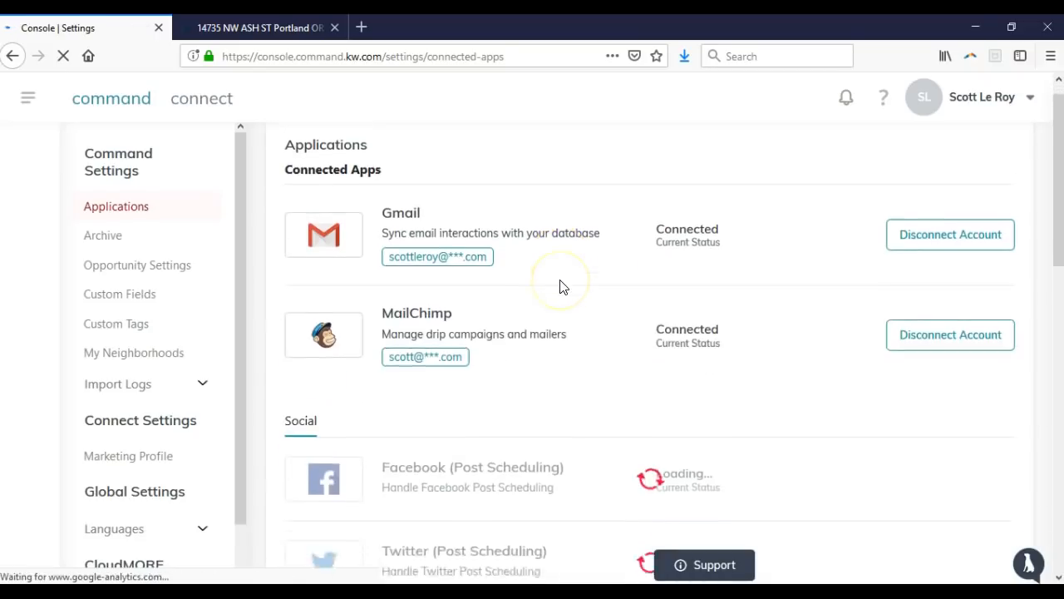
scroll(779, 316, "down", 3)
left_click(953, 301)
left_click(965, 293)
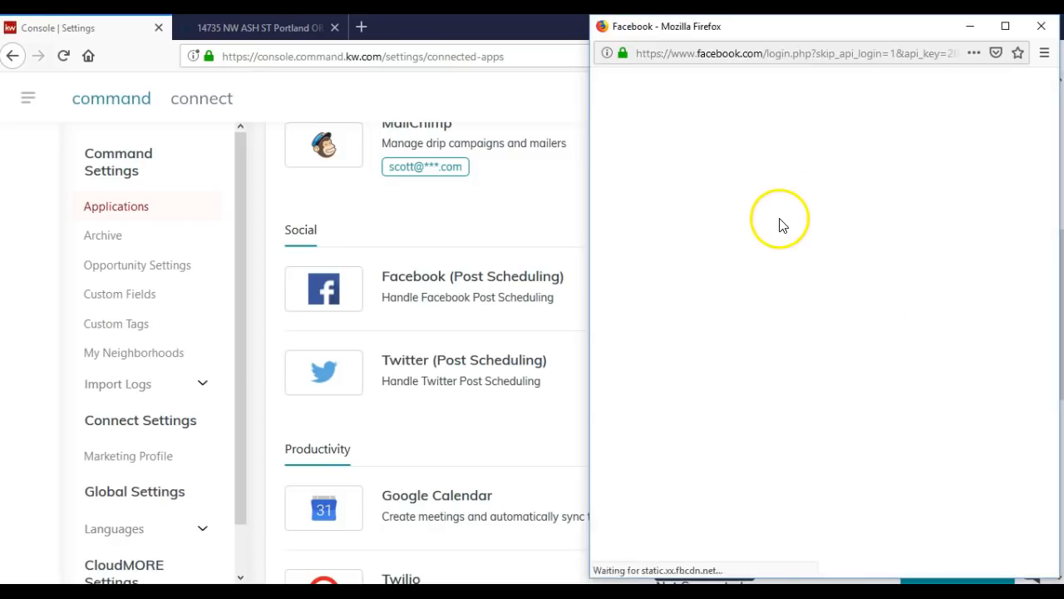
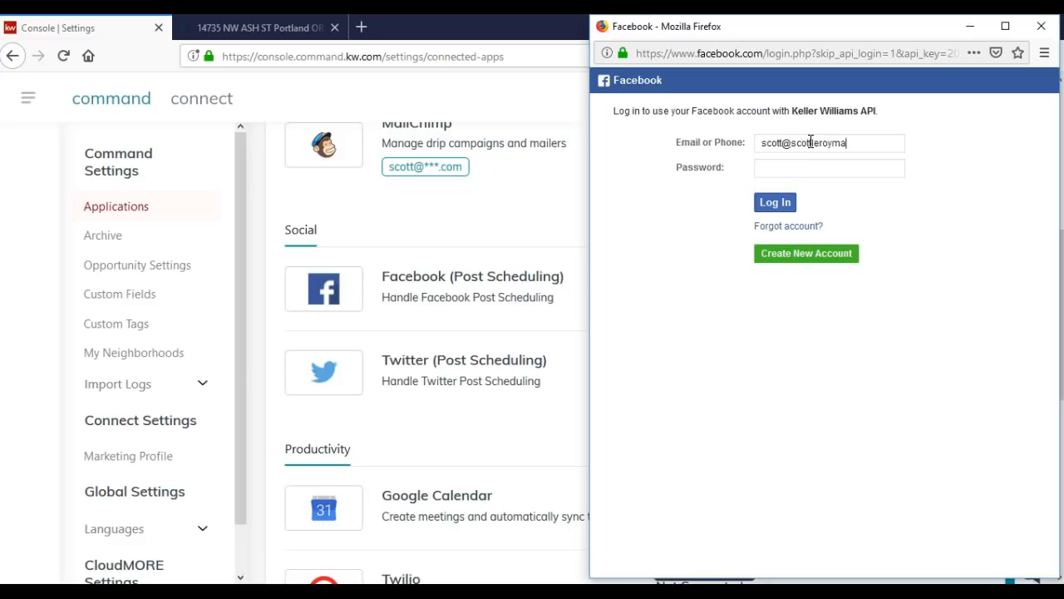
Log in to Facebook with the account e-mail and password.
key("Tab")
type("•••••••••••")
left_click(778, 202)
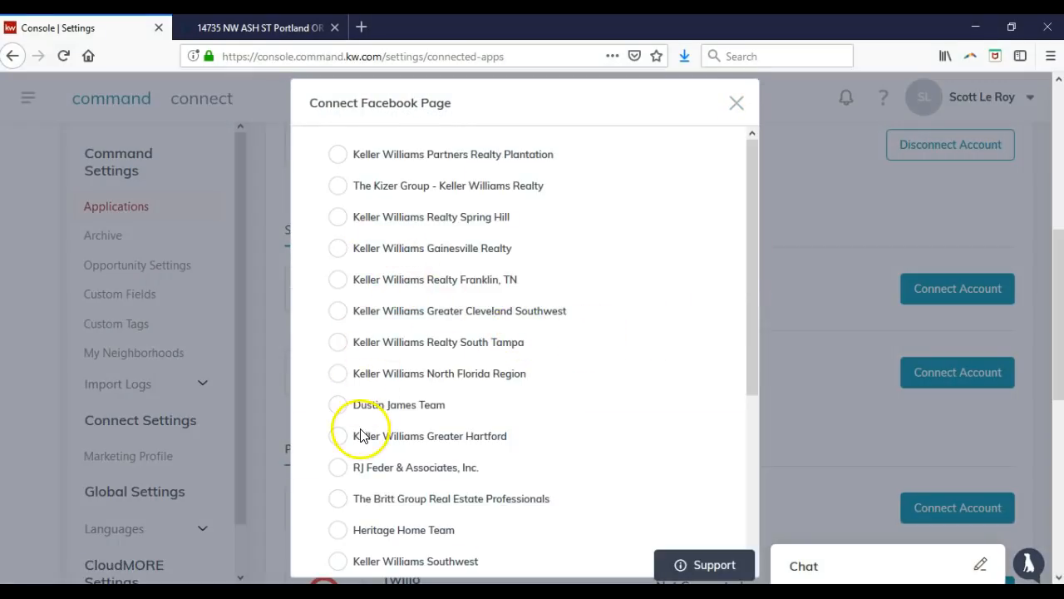
Select the Winter Garden Realtor page and connect it to post scheduling.
scroll(359, 432, "down", 3)
scroll(360, 429, "up", 1)
left_click(358, 463)
scroll(511, 456, "down", 1)
left_click(522, 547)
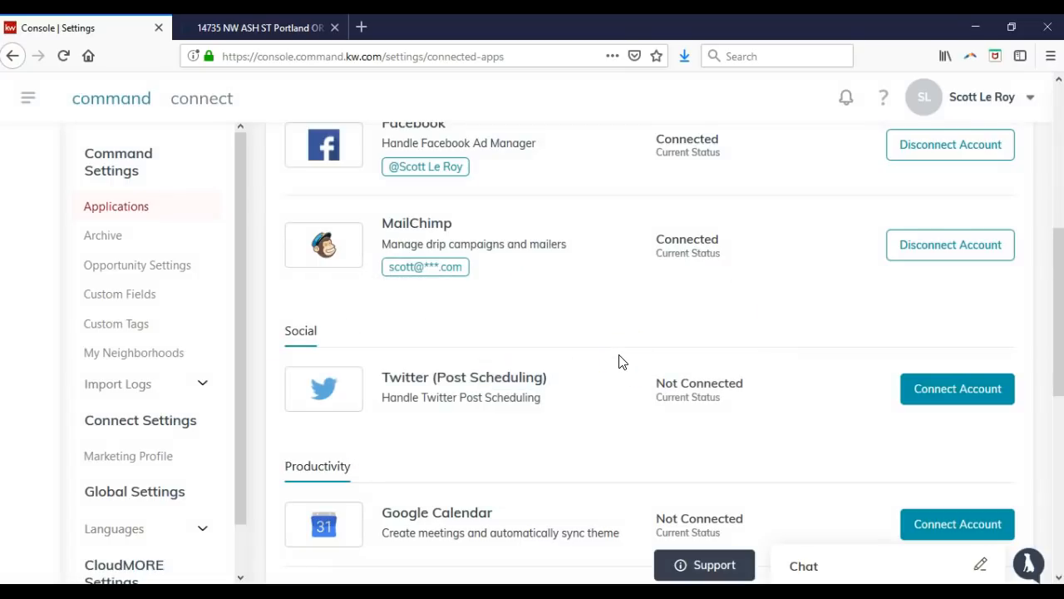
scroll(618, 362, "up", 5)
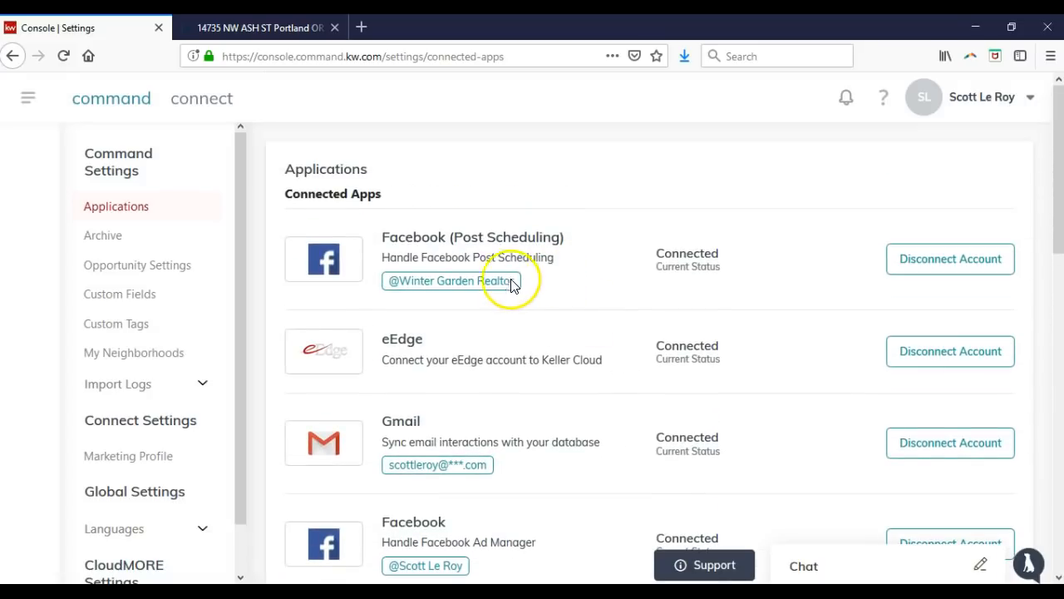
Navigate to Lead Accelerator's Post Scheduling queue and look it over.
left_click(25, 97)
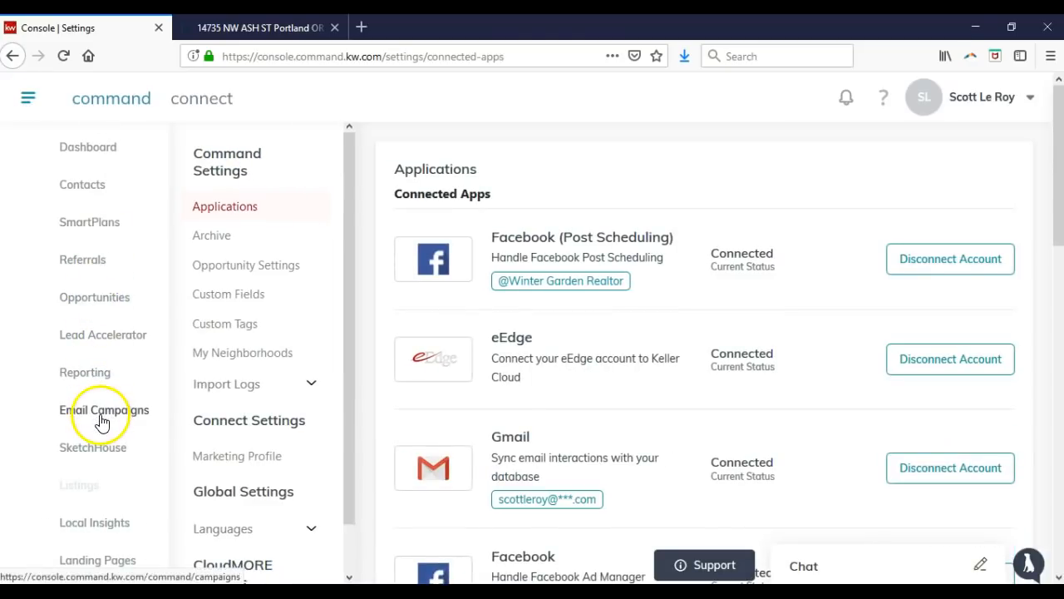
left_click(108, 336)
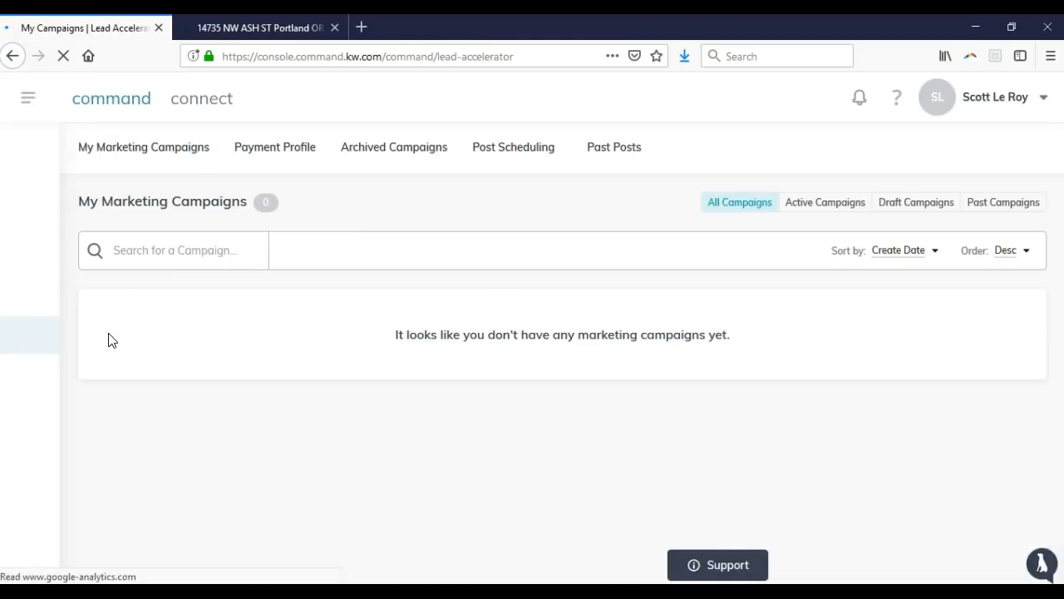
left_click(522, 143)
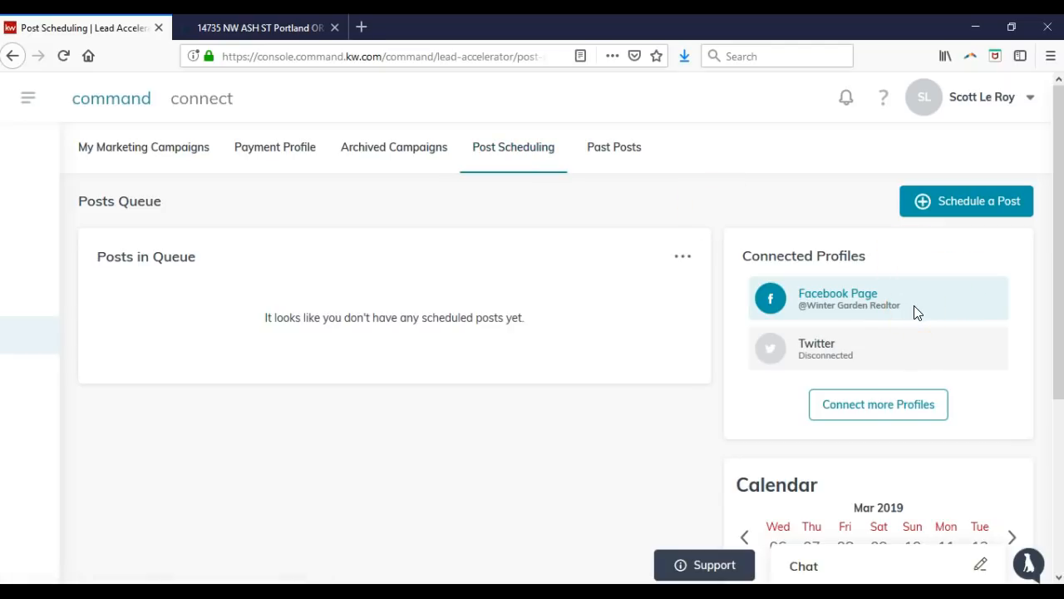
scroll(815, 412, "down", 2)
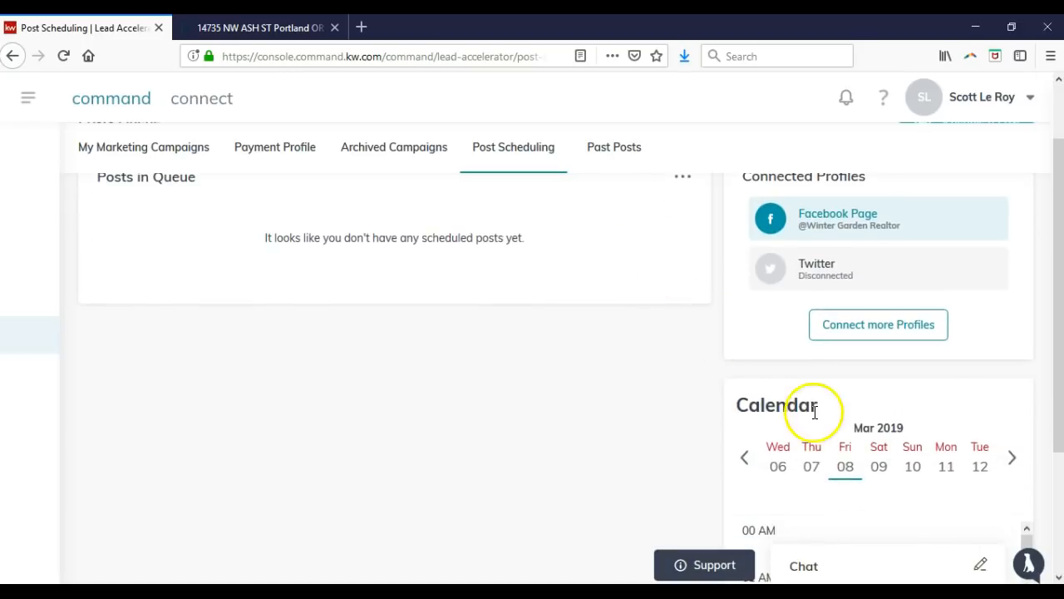
scroll(817, 420, "down", 4)
scroll(681, 420, "up", 2)
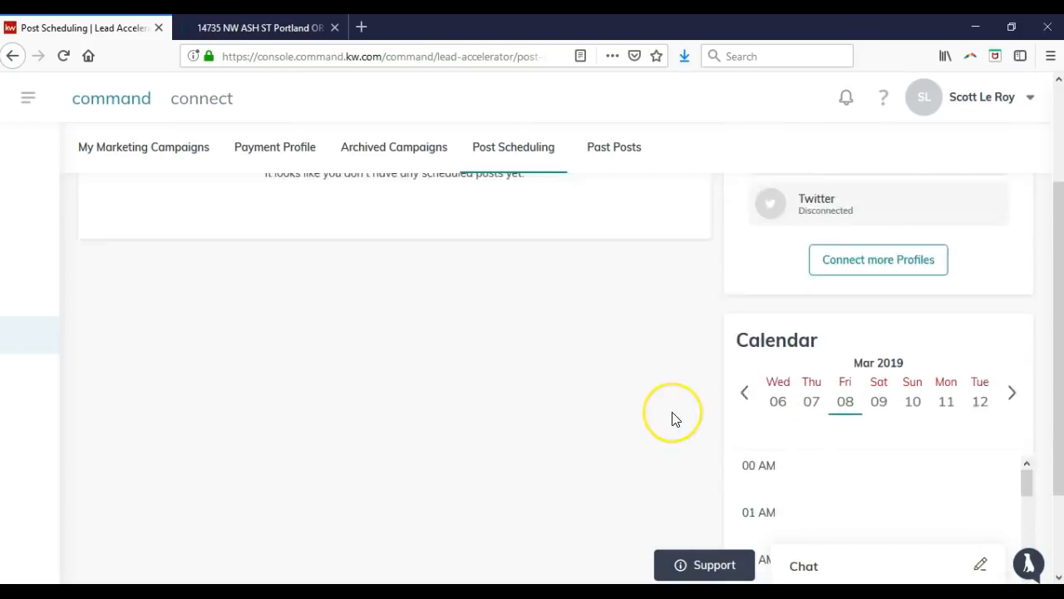
scroll(673, 418, "up", 3)
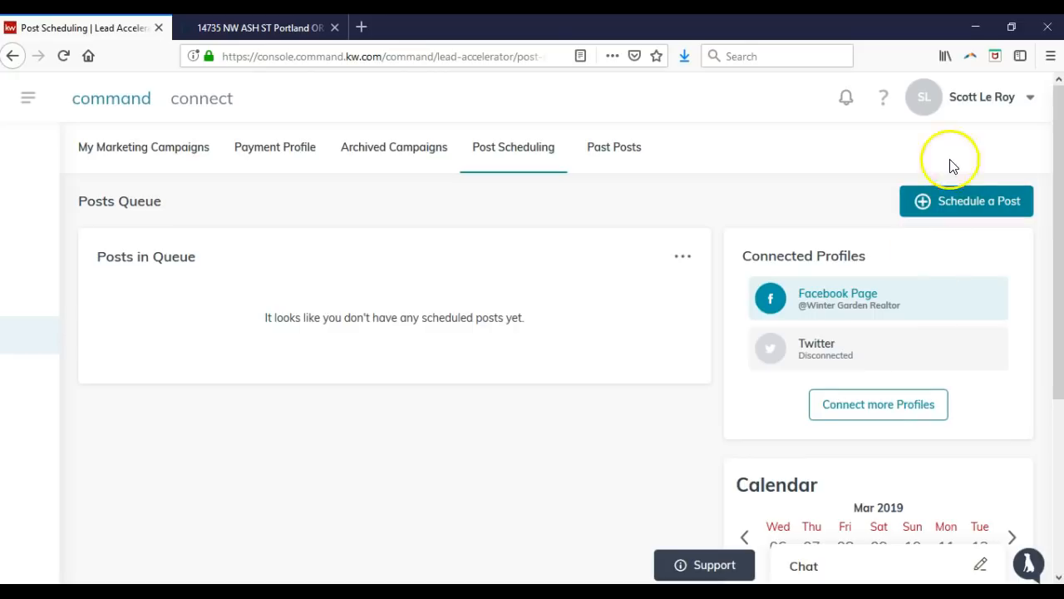
Check the account menu, then start a new Schedule a Post form.
left_click(979, 102)
left_click(926, 181)
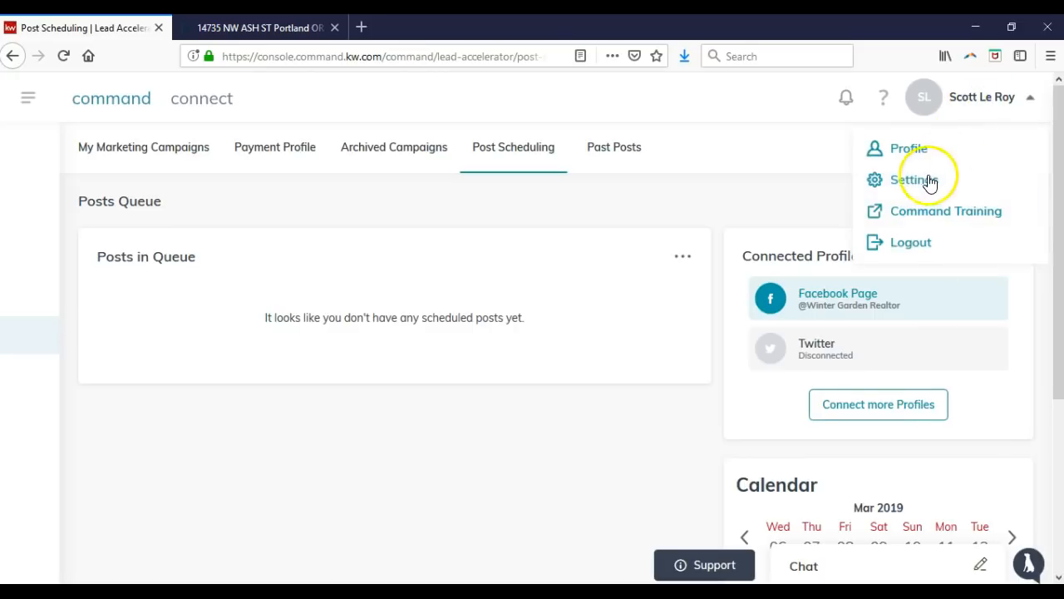
left_click(794, 198)
left_click(920, 200)
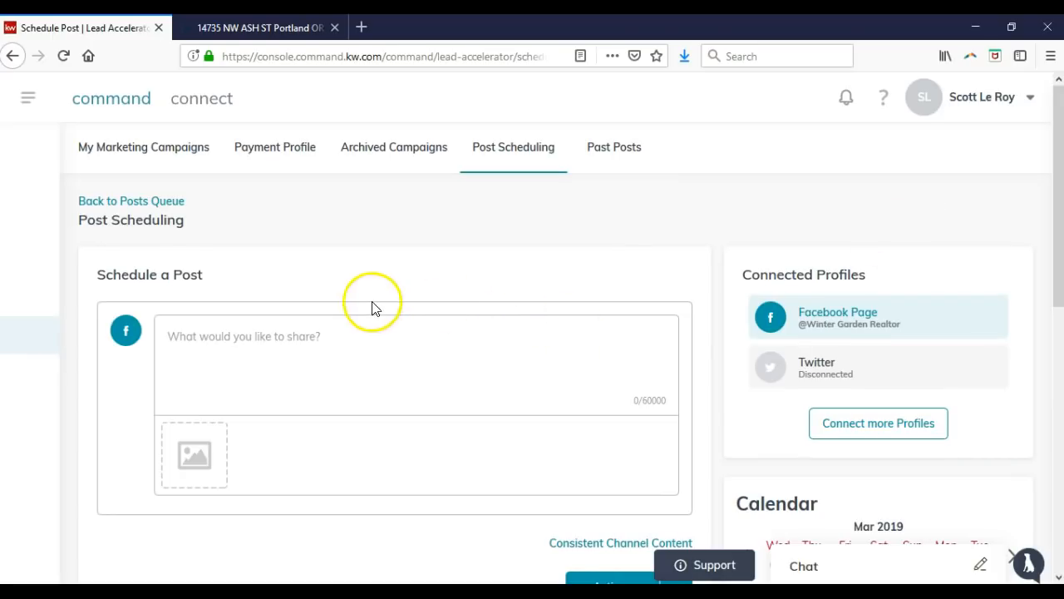
scroll(358, 287, "down", 2)
Write the post text 'I'm posting out a post from the new KW Command Lead Accelerator' and open the image chooser.
left_click(346, 274)
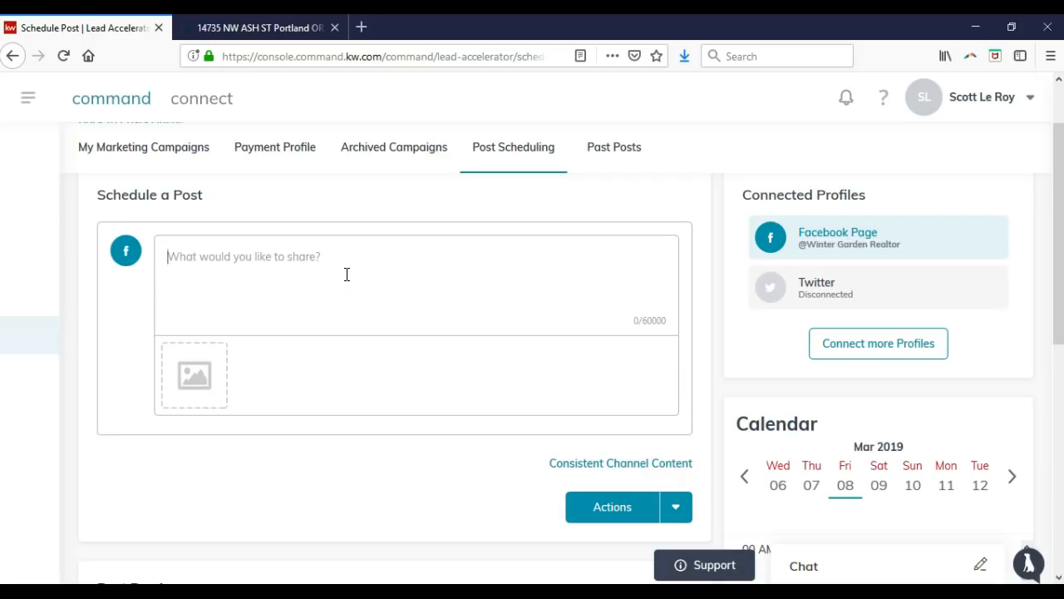
type("I'")
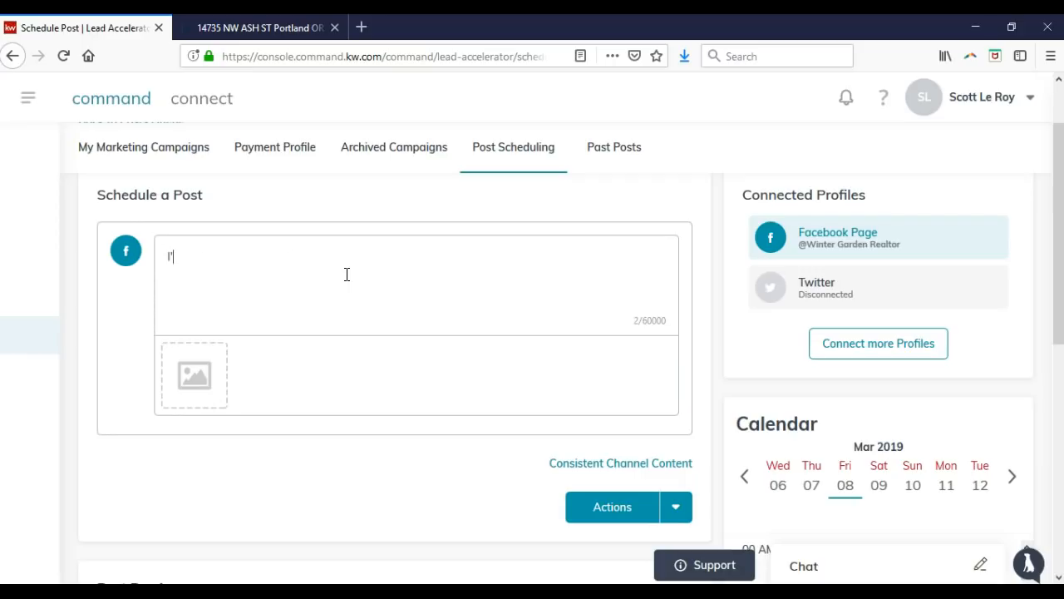
type("m posting out a link")
key("BackSpace")
key("BackSpace")
key("BackSpace")
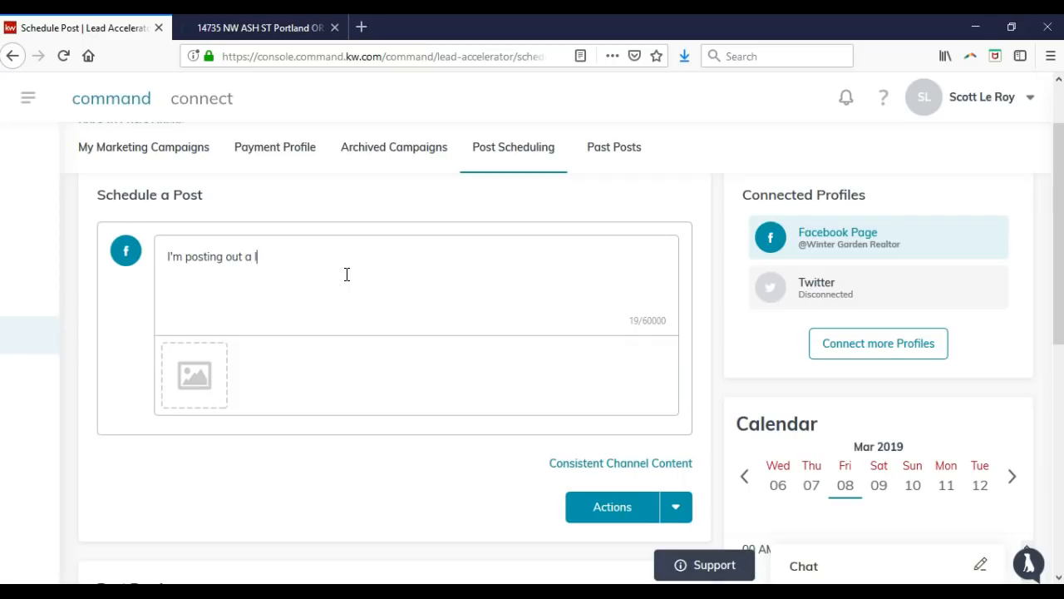
type("post from the new KW Command")
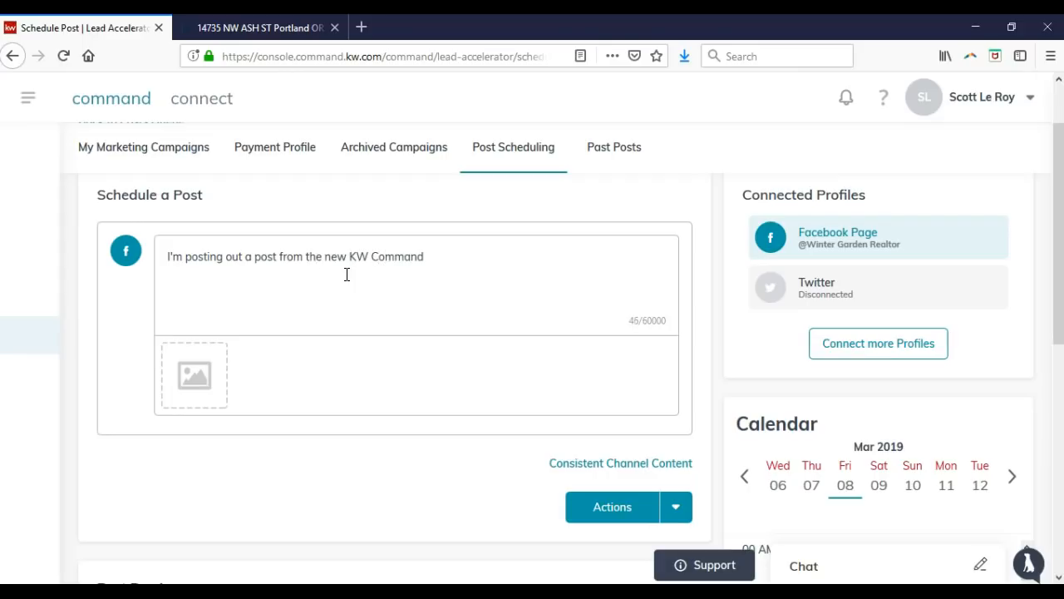
type(" Lead Accelerator!")
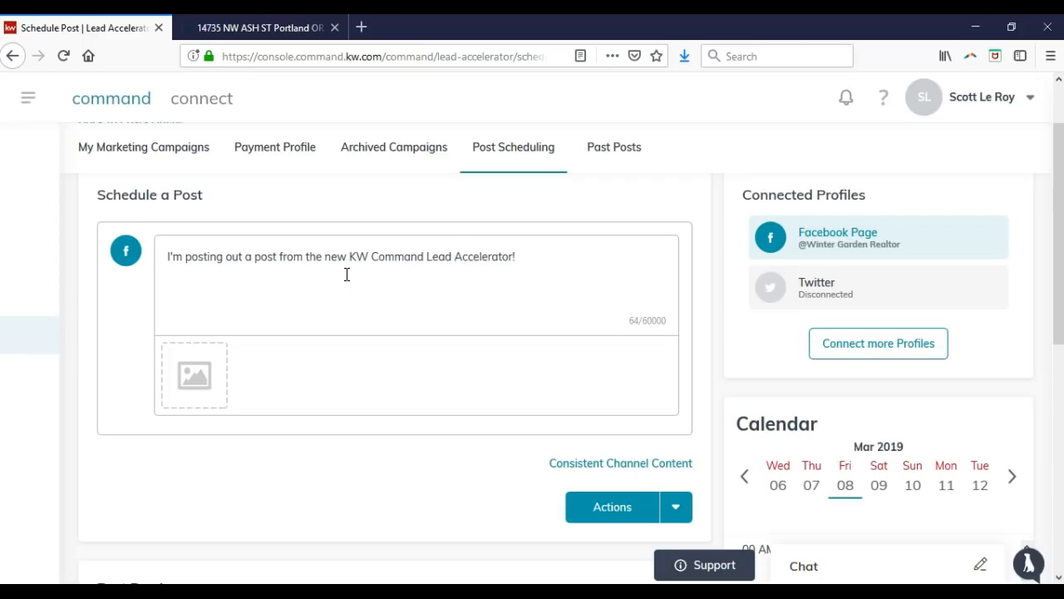
left_click(193, 376)
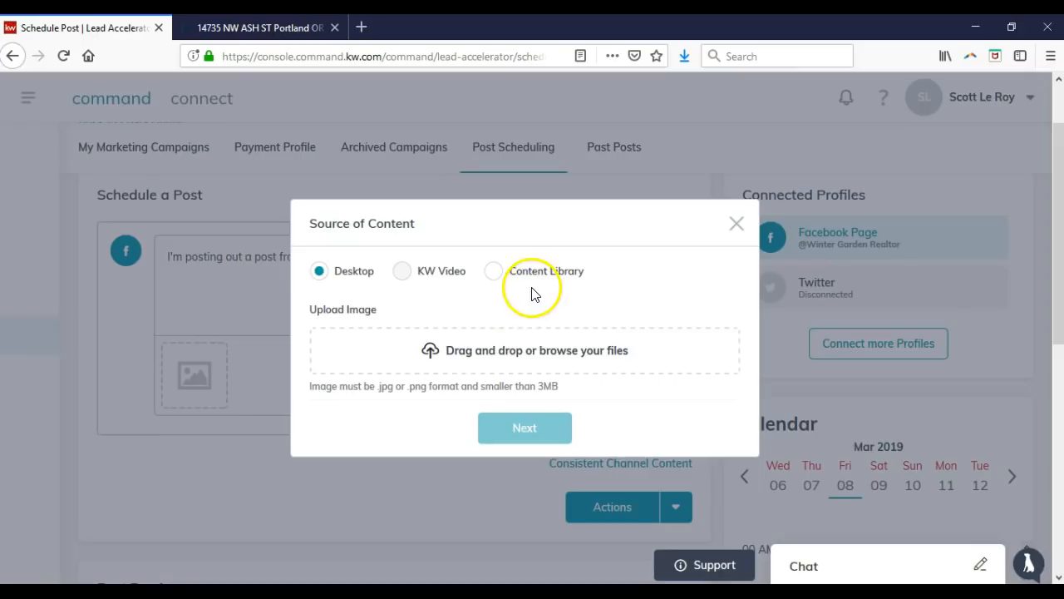
Upload the house jpeg from Downloads via Desktop and attach it to the post.
left_click(539, 275)
left_click(495, 340)
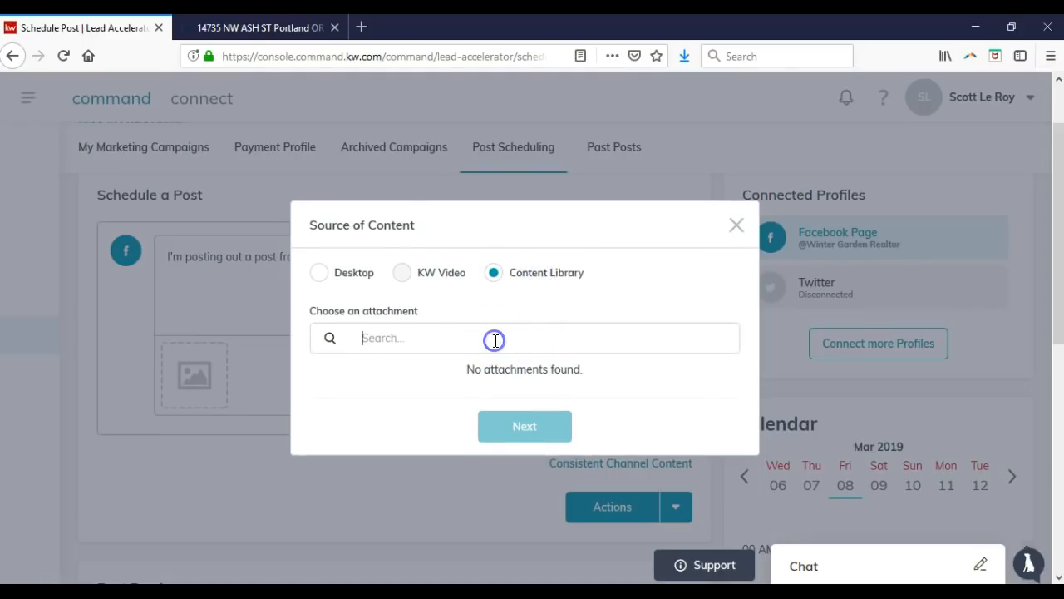
type("home")
left_click_drag(415, 334, 314, 334)
key("BackSpace")
double_click(359, 271)
left_click(357, 271)
left_click(464, 350)
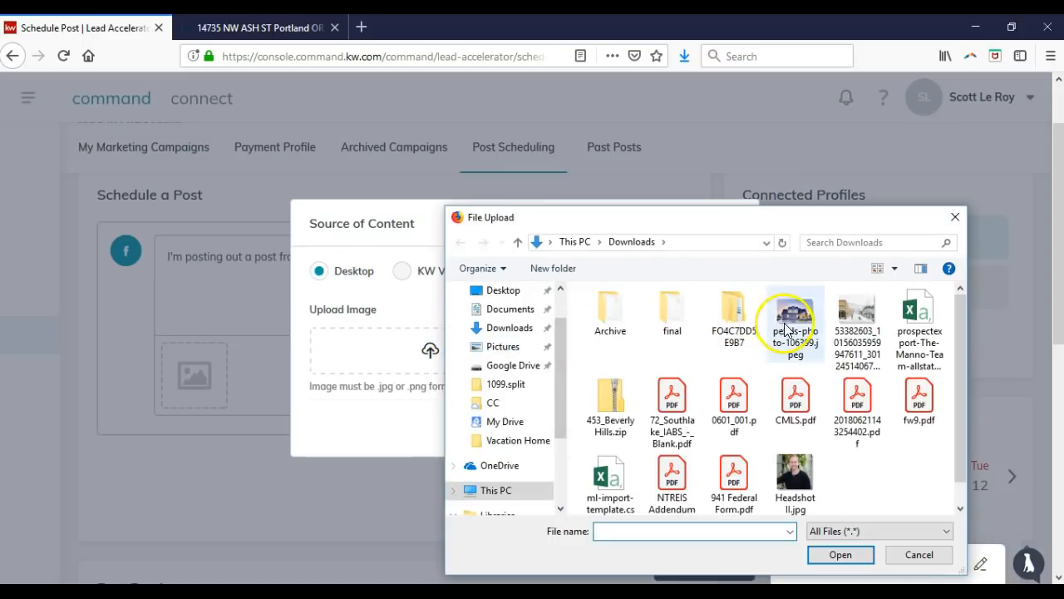
double_click(784, 322)
left_click(516, 462)
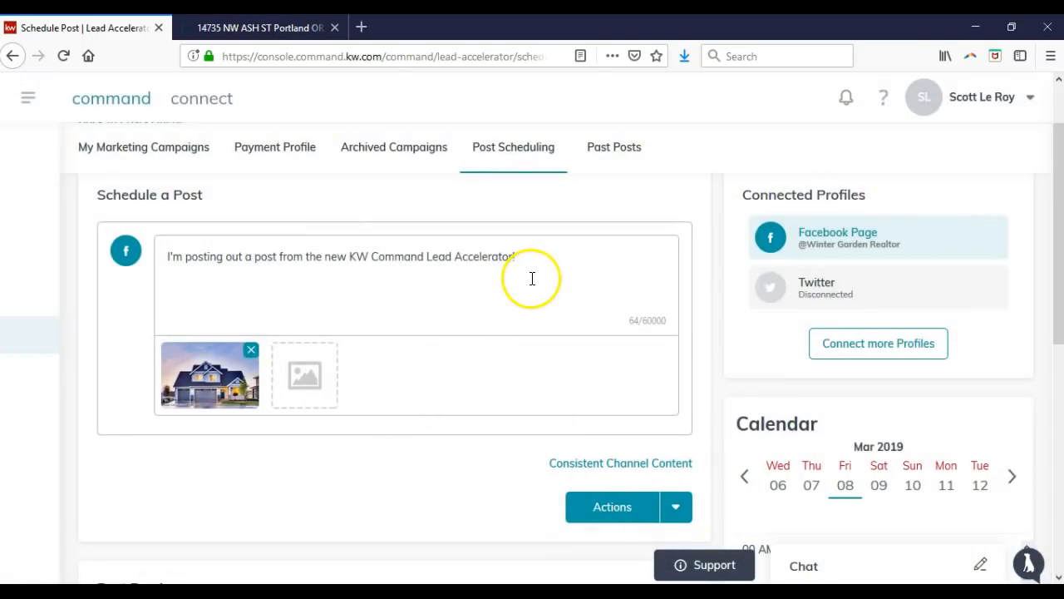
scroll(578, 398, "down", 2)
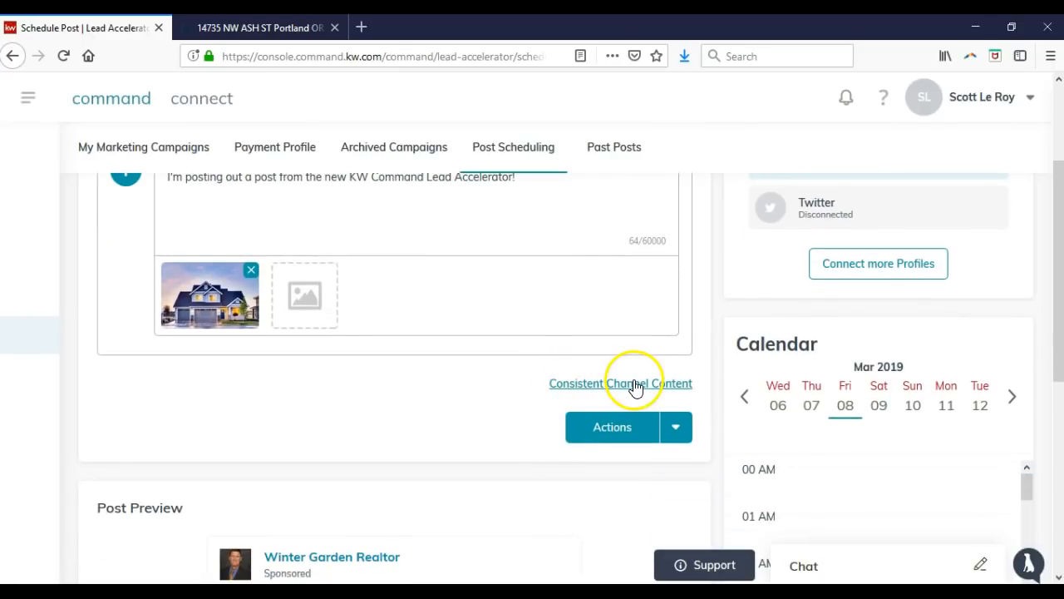
Review the post preview with text and house photo, then reveal the queue or post-now options.
scroll(502, 369, "down", 8)
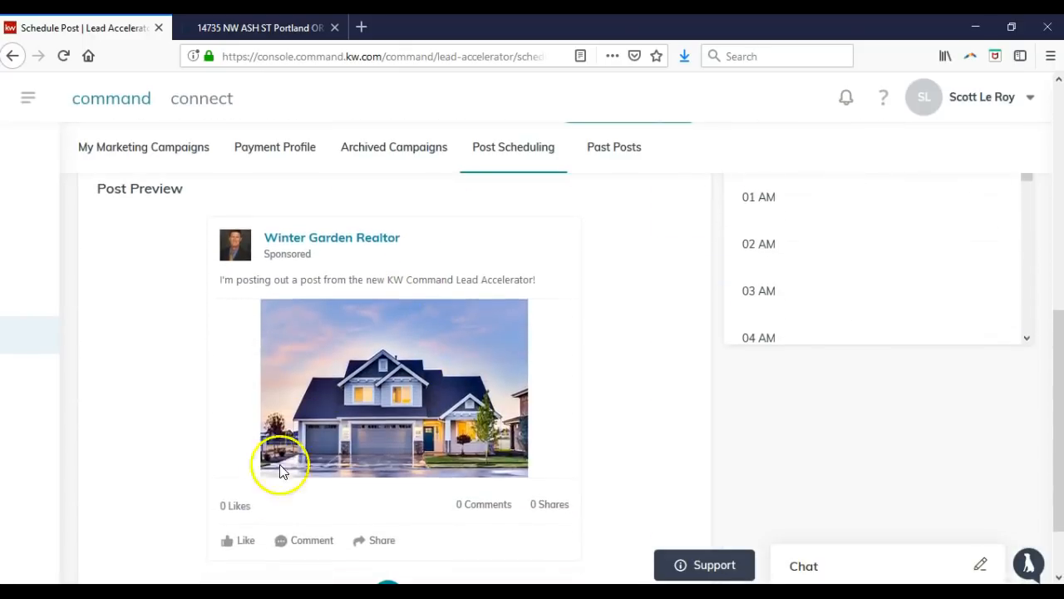
scroll(477, 429, "down", 2)
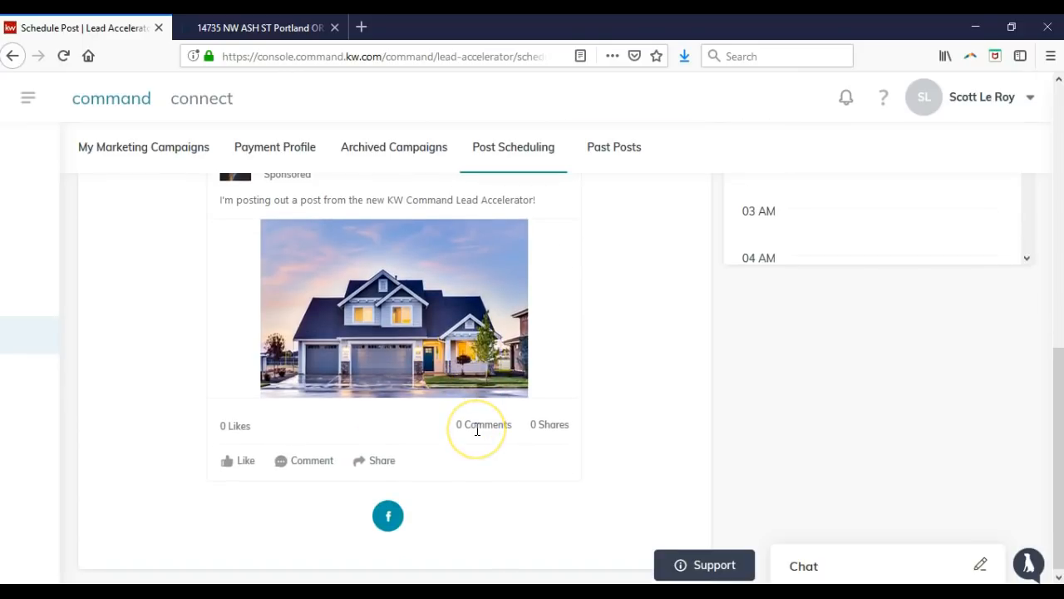
scroll(516, 432, "up", 8)
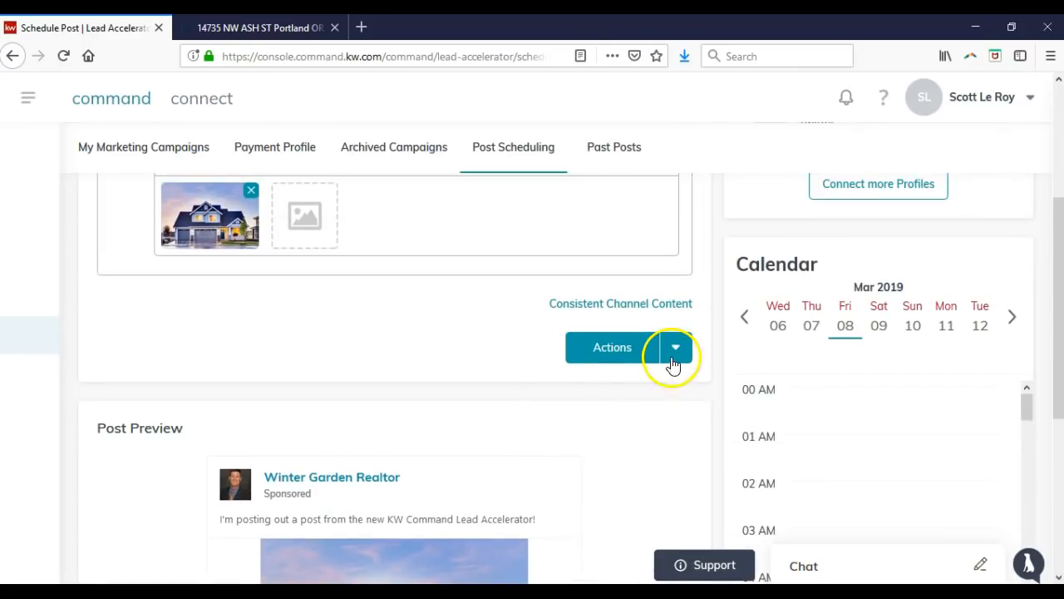
left_click(673, 356)
scroll(677, 353, "up", 2)
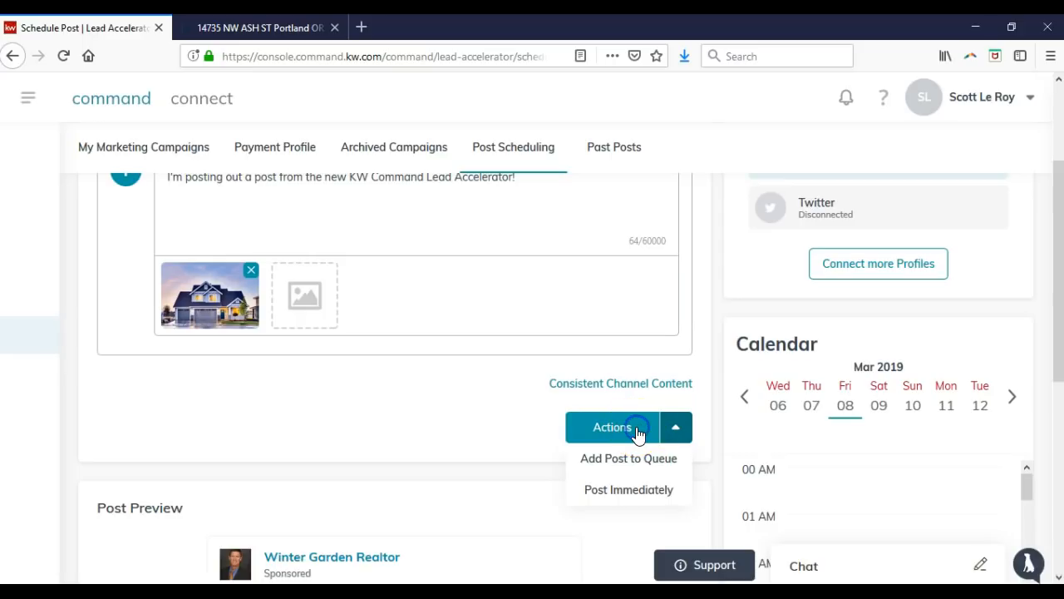
left_click(676, 427)
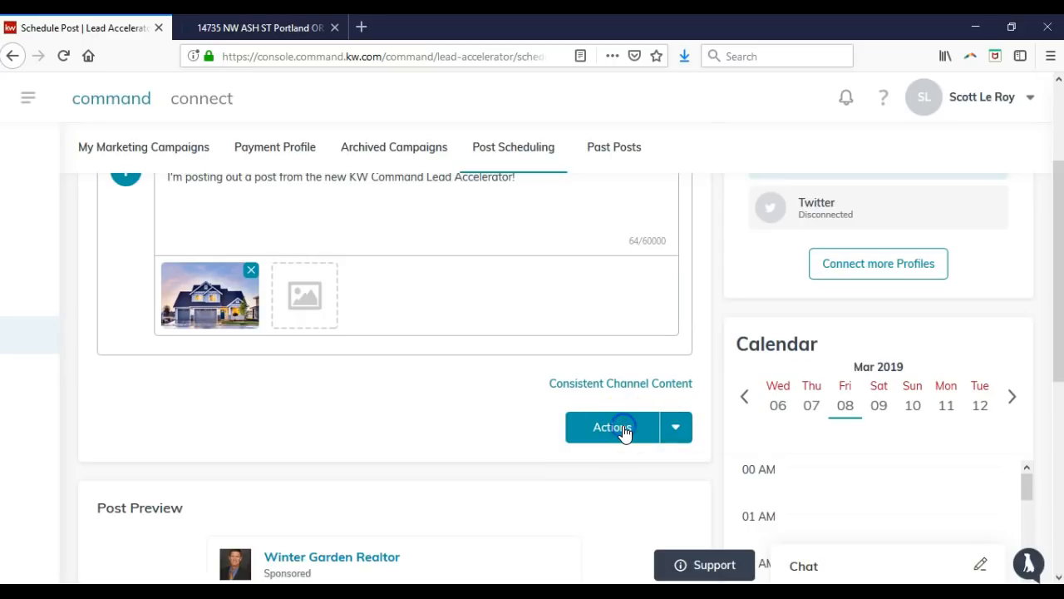
left_click(673, 429)
left_click(650, 462)
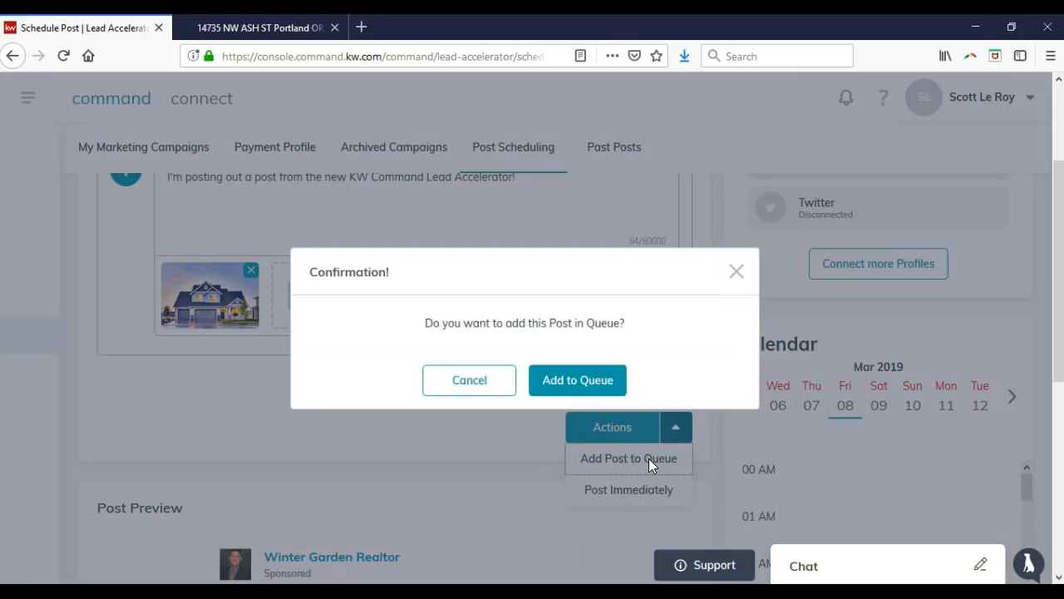
left_click(570, 383)
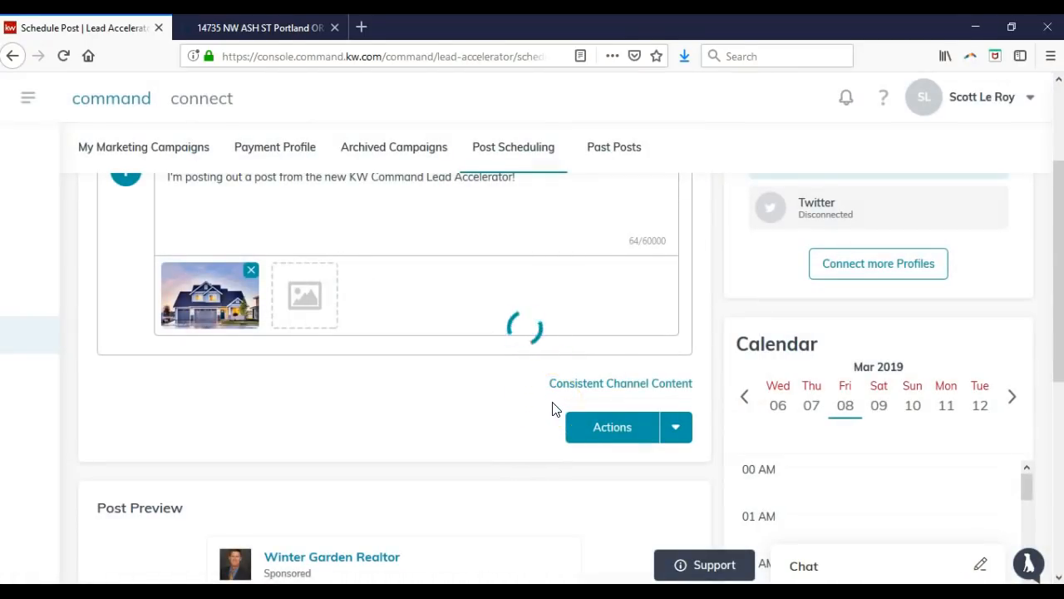
scroll(555, 408, "up", 4)
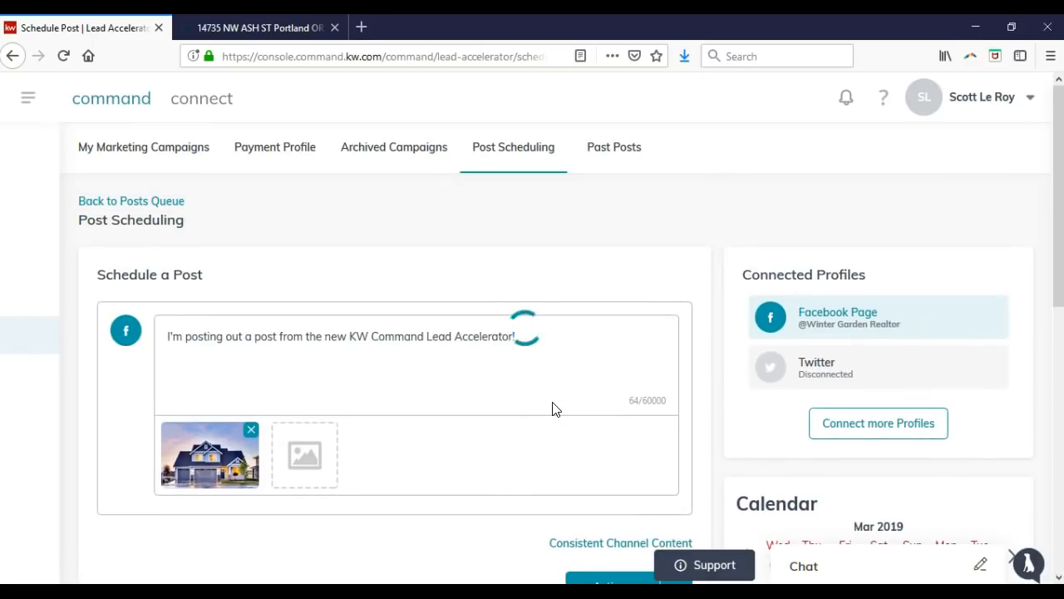
scroll(556, 409, "down", 2)
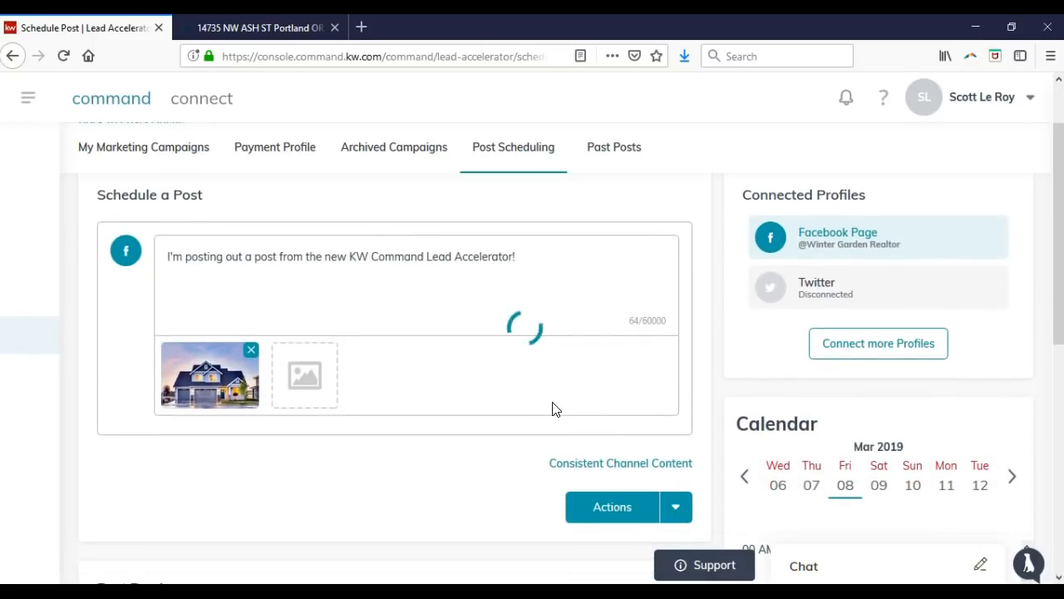
left_click(602, 505)
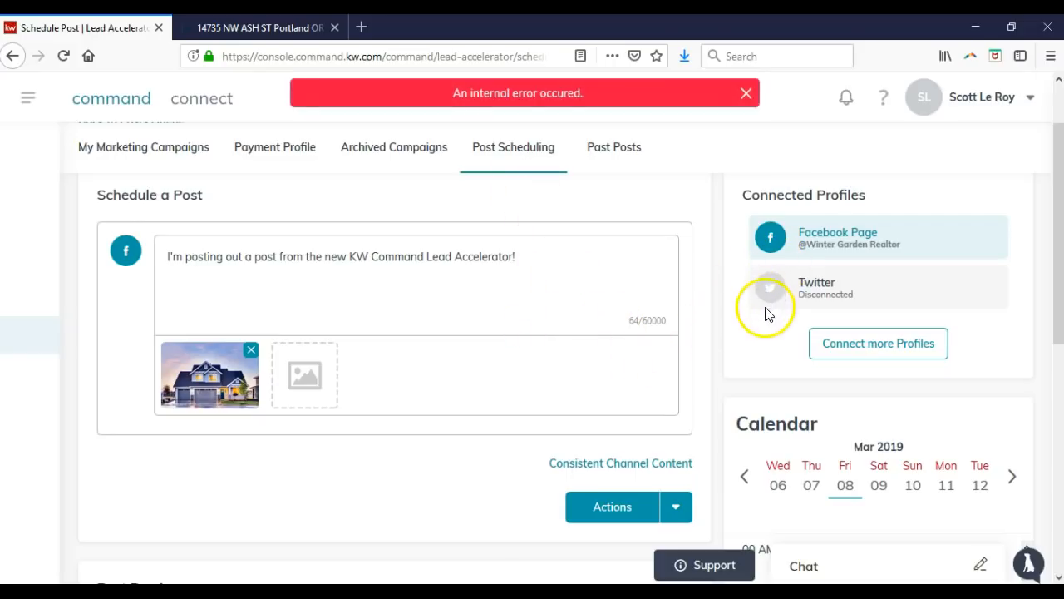
left_click(746, 93)
left_click(624, 507)
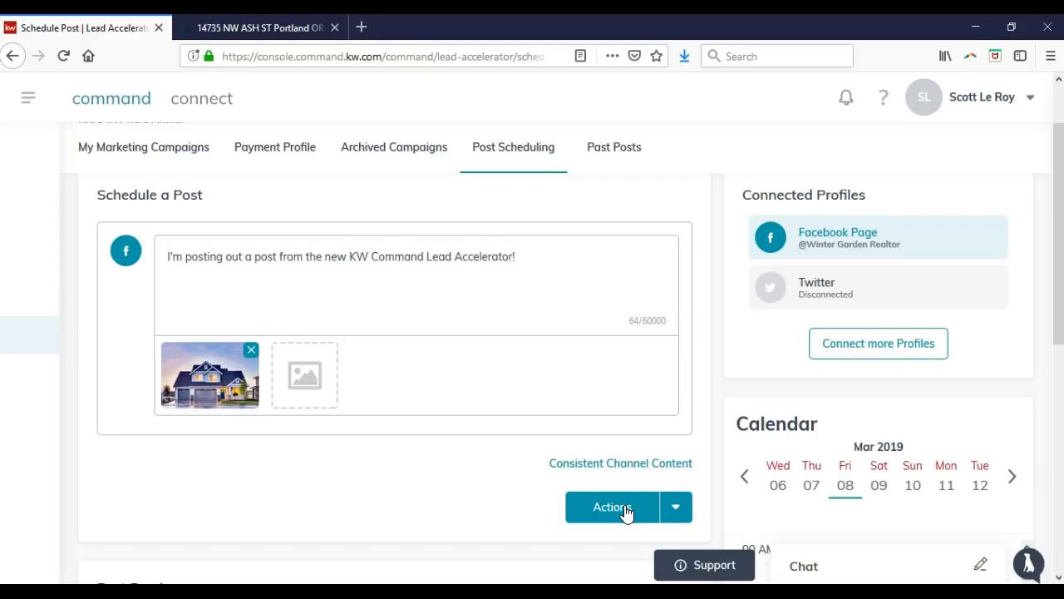
left_click(638, 509)
scroll(698, 320, "down", 2)
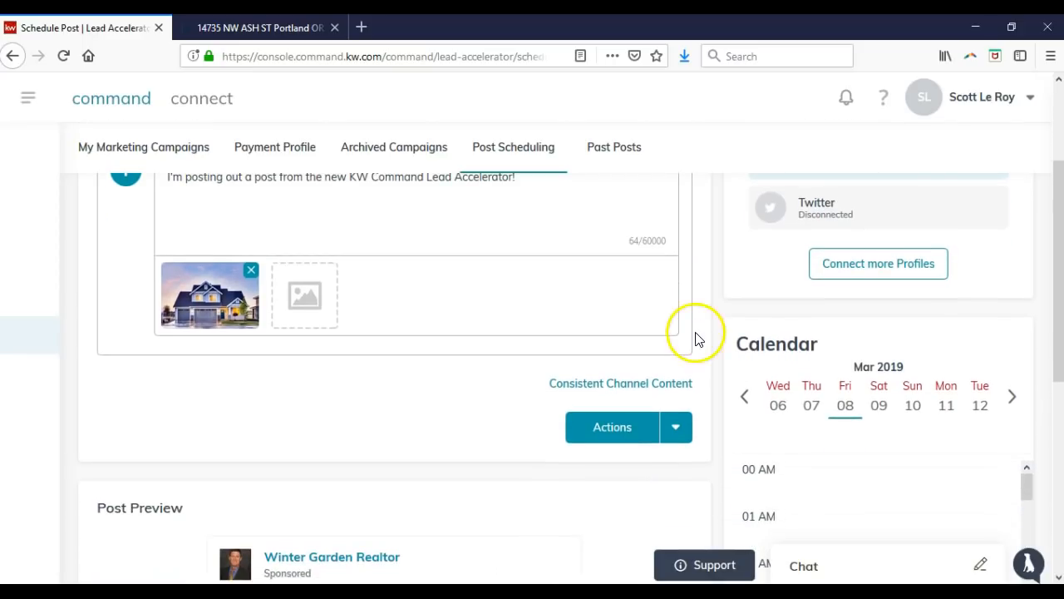
scroll(725, 374, "down", 2)
scroll(724, 375, "up", 6)
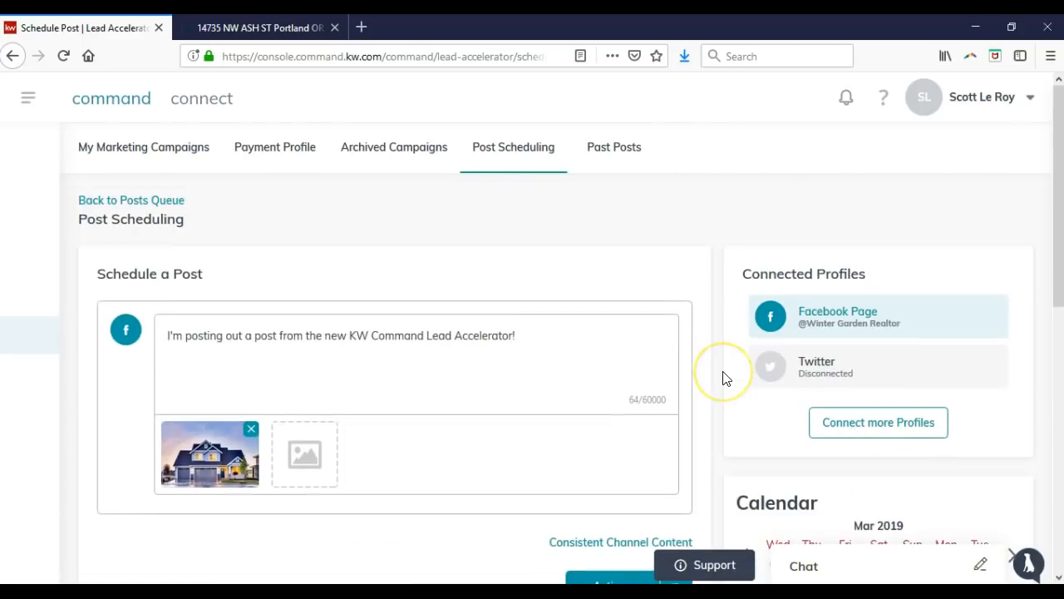
Check Past Posts for the past 14 days, then return to the empty My Marketing Campaigns page.
left_click(634, 152)
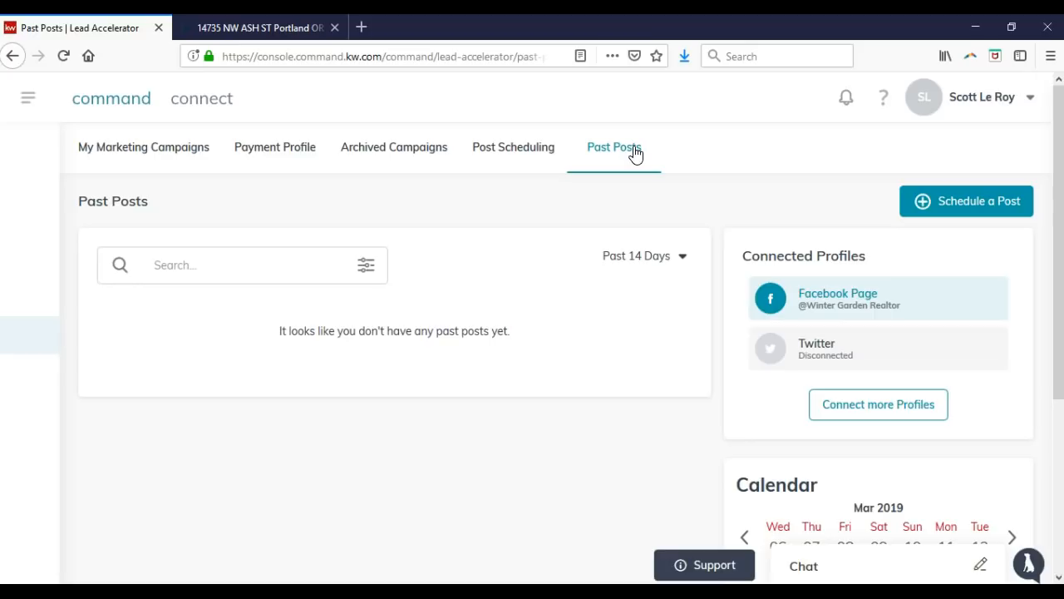
left_click(657, 255)
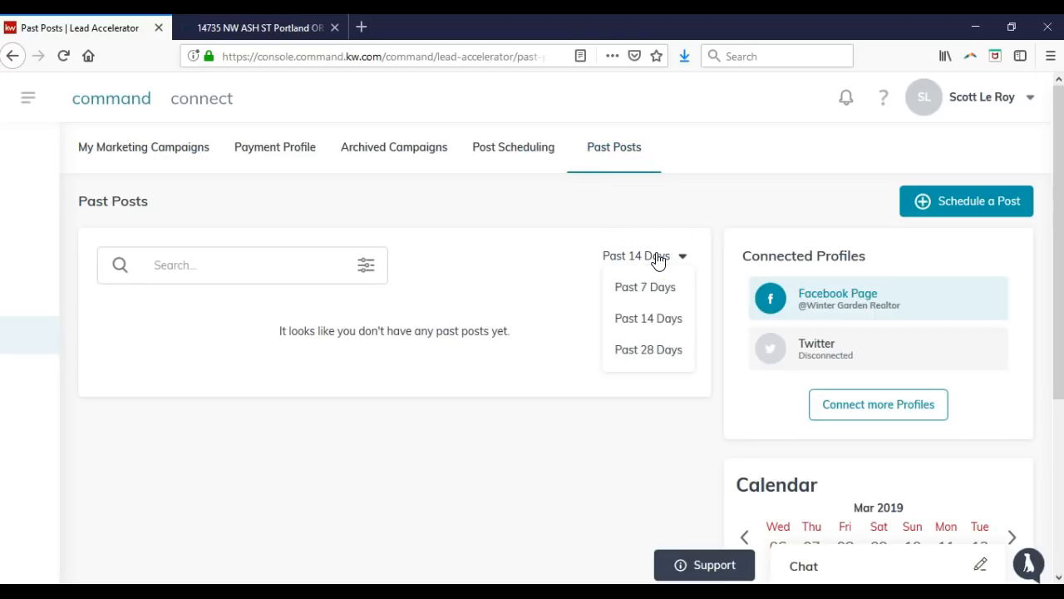
left_click(657, 257)
left_click(541, 154)
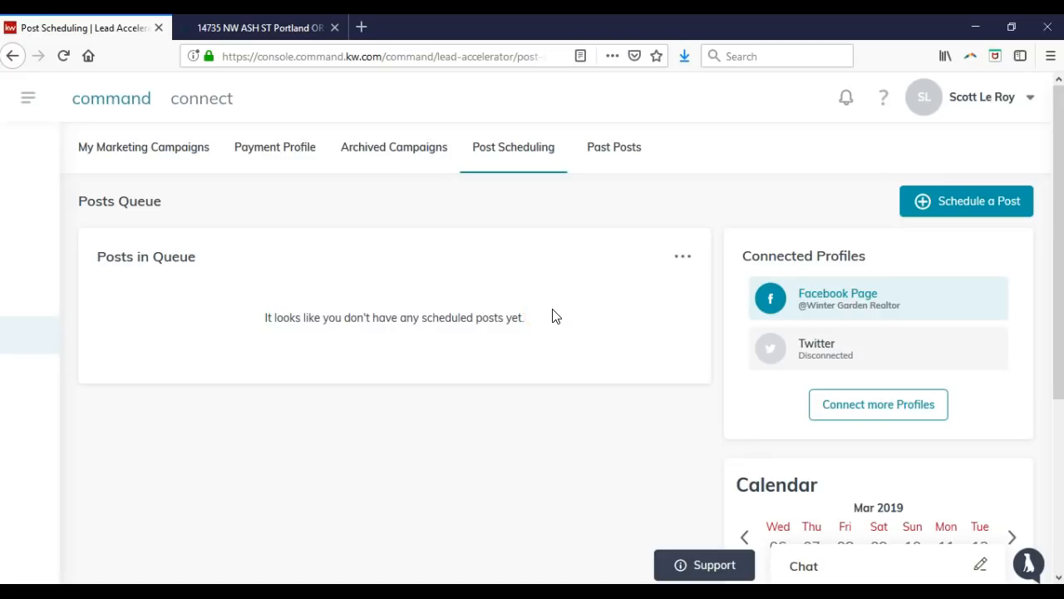
left_click(185, 150)
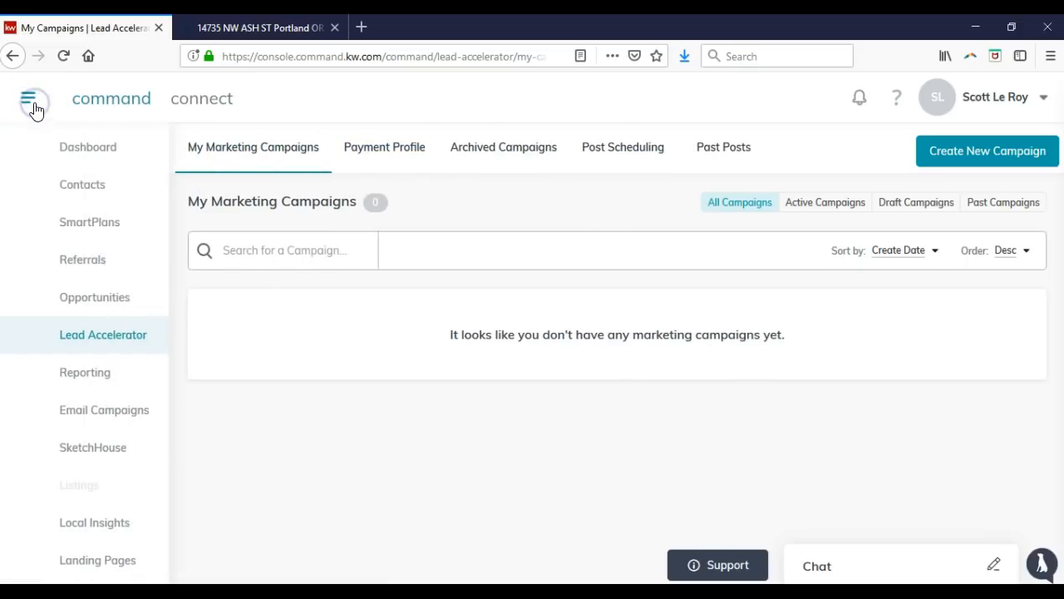
Open SketchHouse to see the Coy Town and Coming Soon | Signature Red designs.
left_click(123, 458)
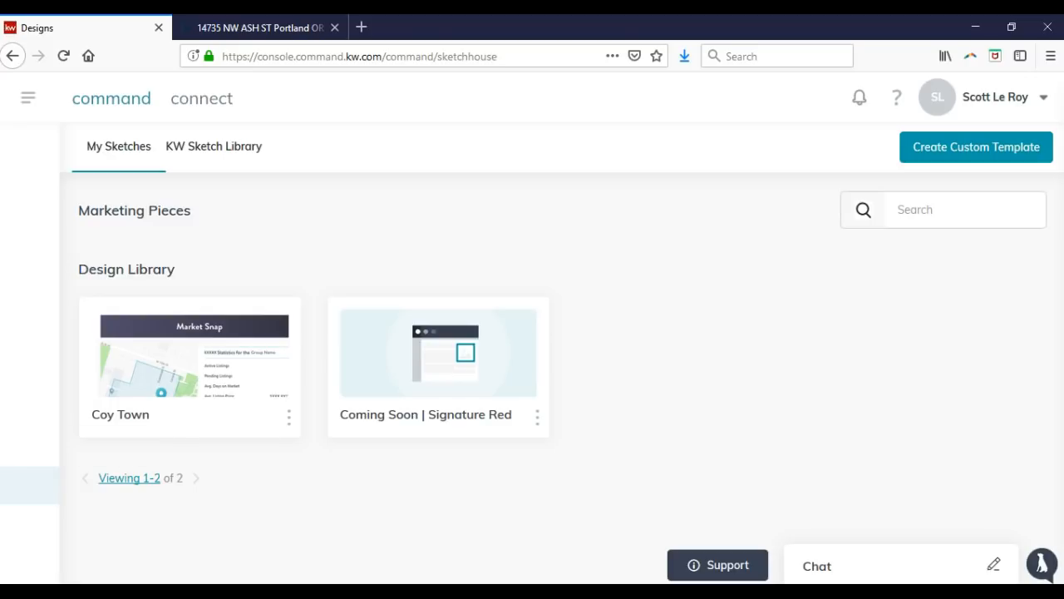
Show KW Sketch Library templates 20 per page and move to page two (21–32 of 32).
left_click(222, 166)
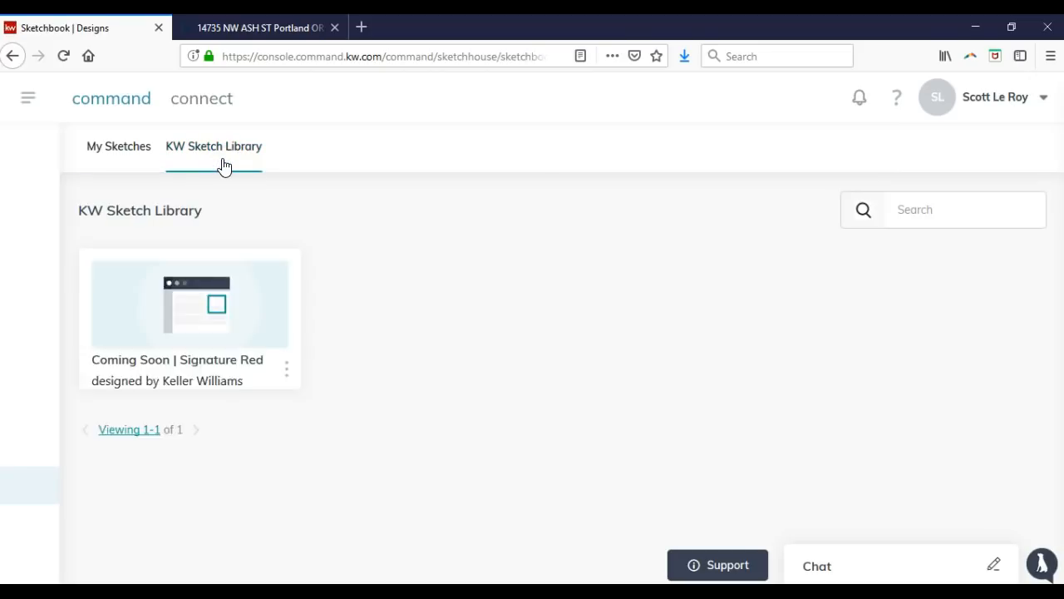
scroll(212, 229, "down", 5)
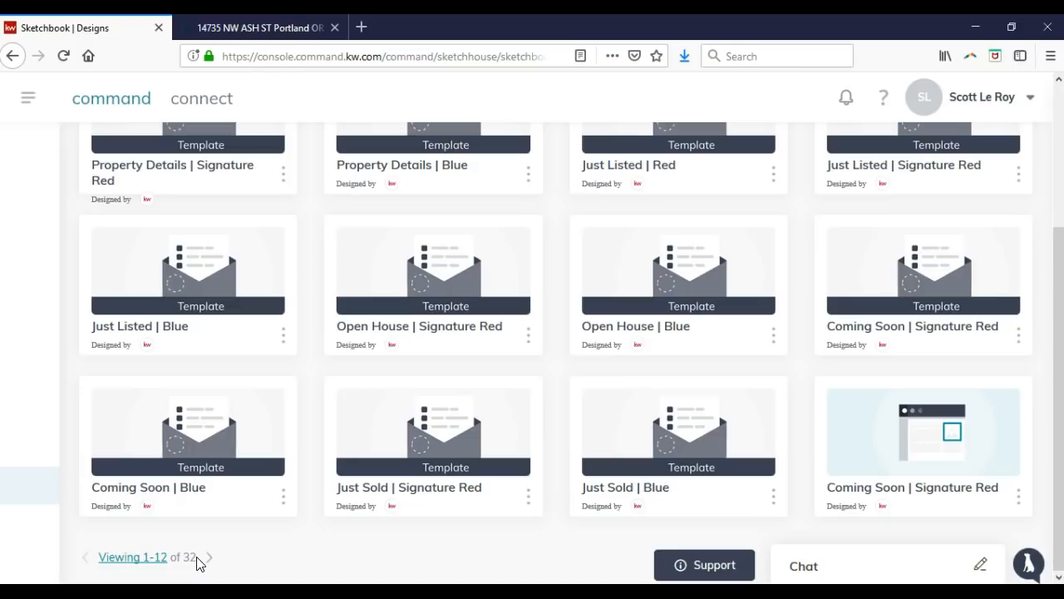
left_click(140, 562)
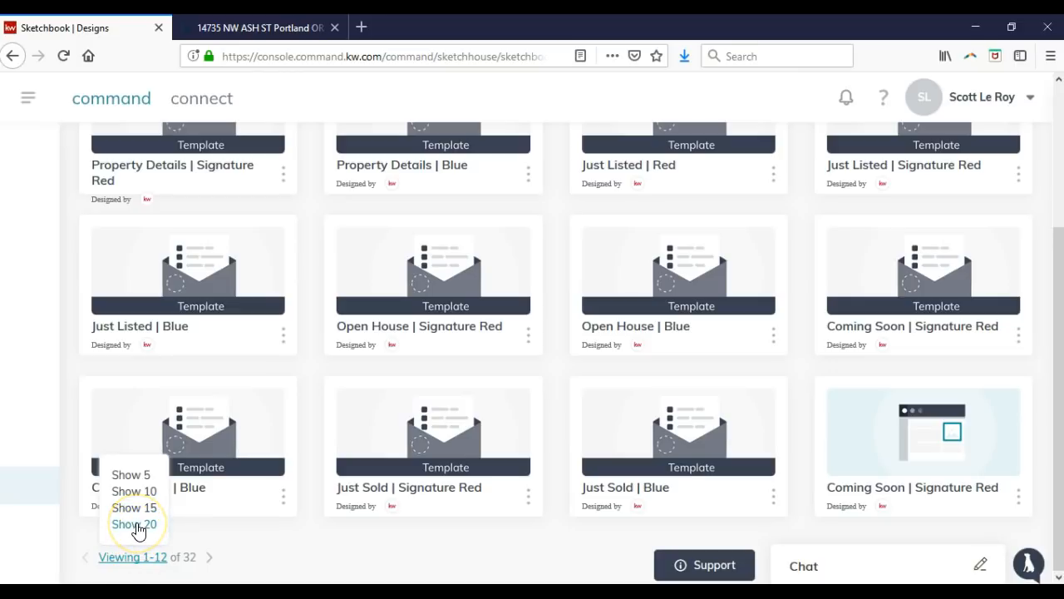
left_click(137, 525)
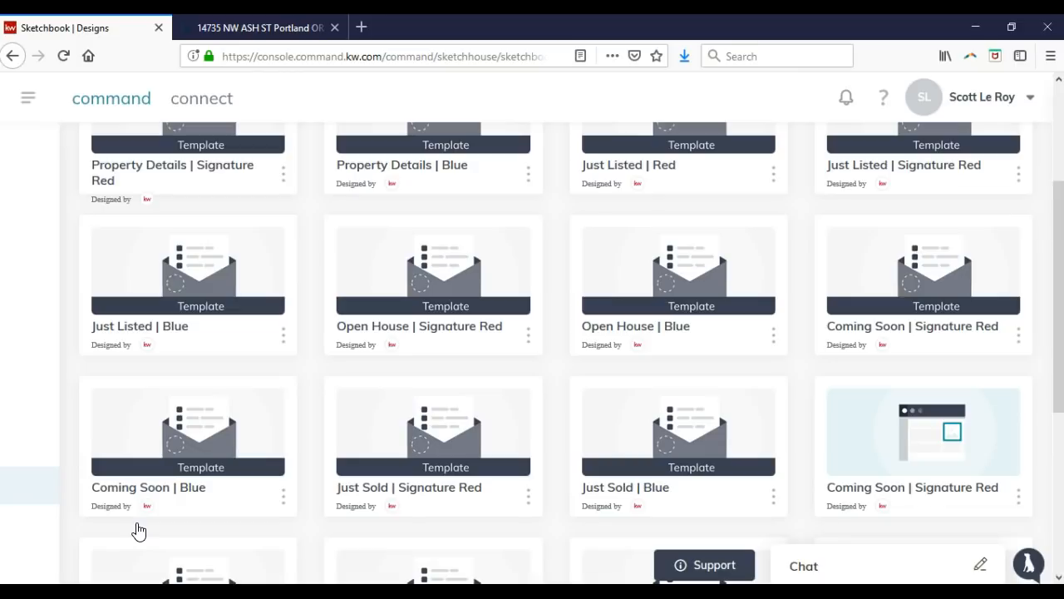
scroll(245, 541, "up", 3)
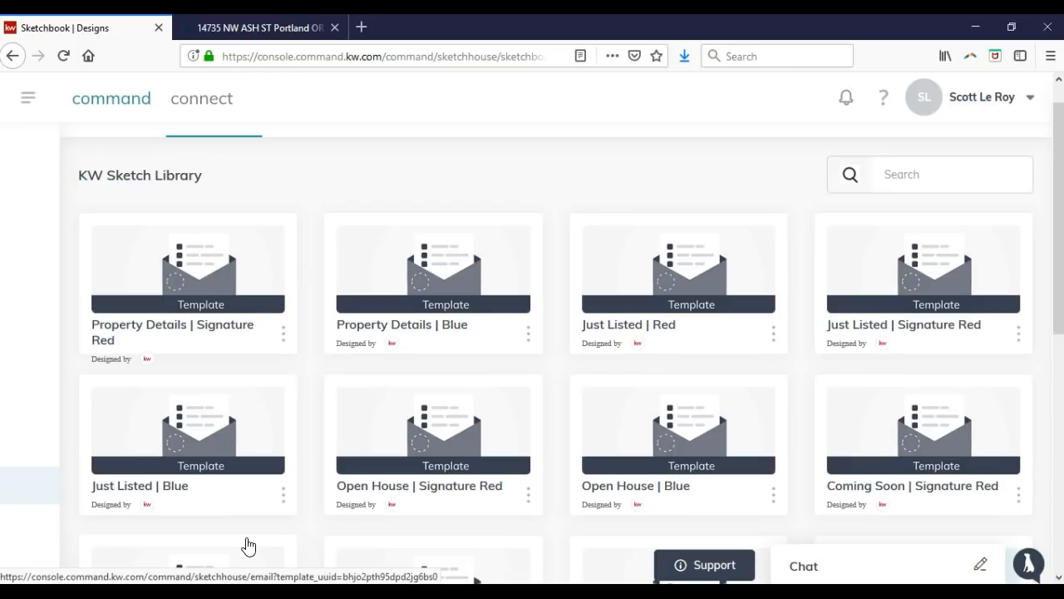
scroll(247, 546, "up", 1)
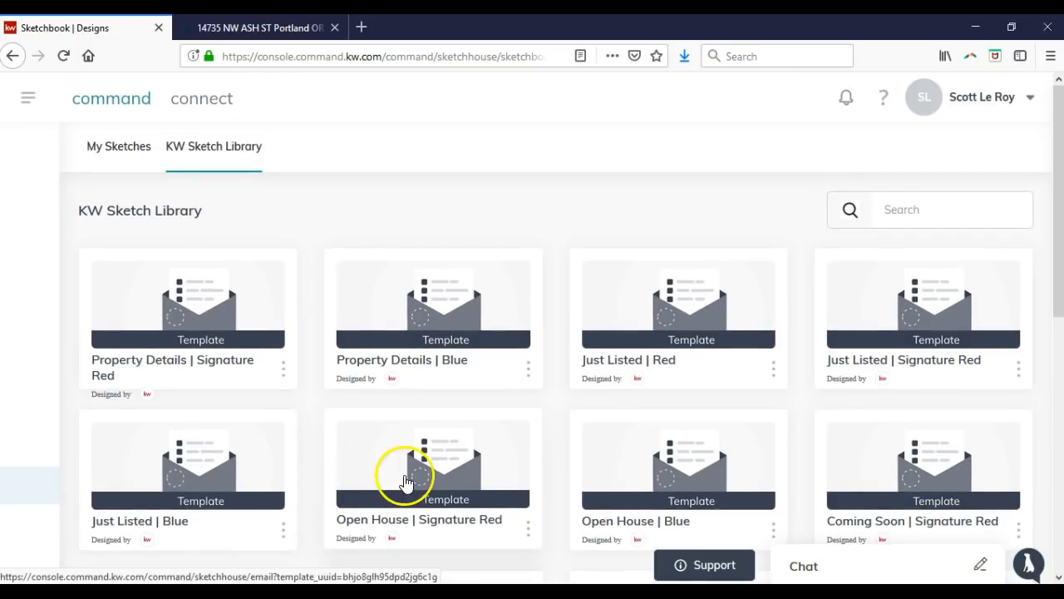
scroll(435, 421, "down", 6)
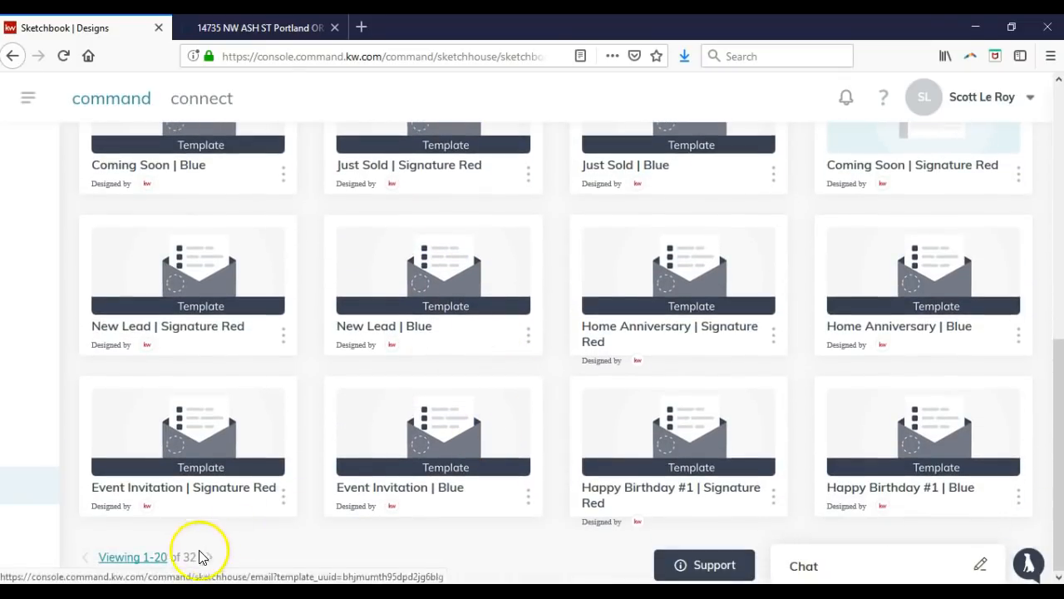
left_click(208, 557)
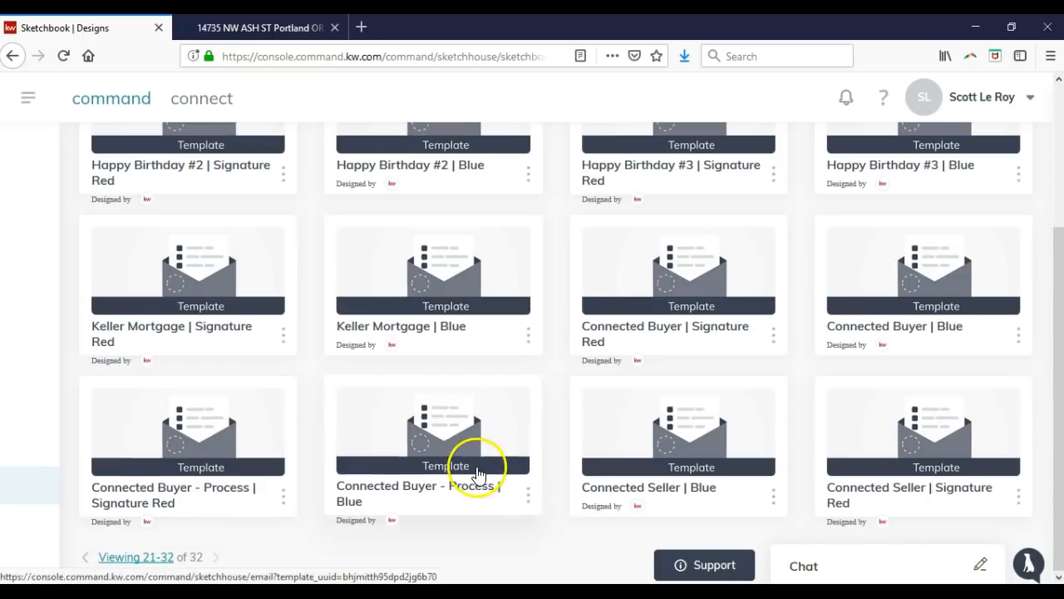
scroll(478, 474, "up", 1)
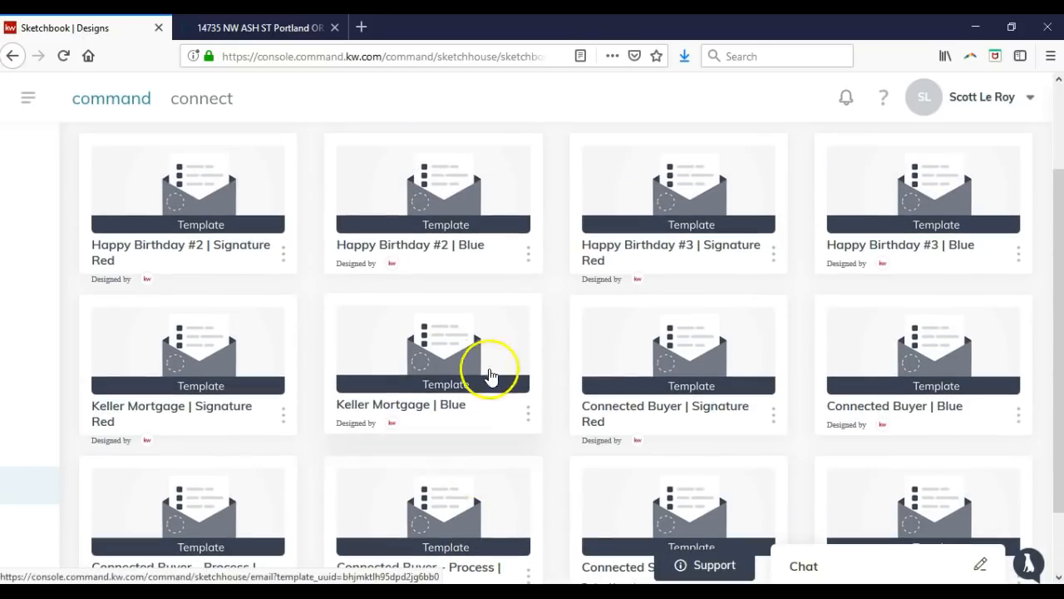
Open the Keller Mortgage | Signature Red template and preview it at desktop width.
left_click(232, 360)
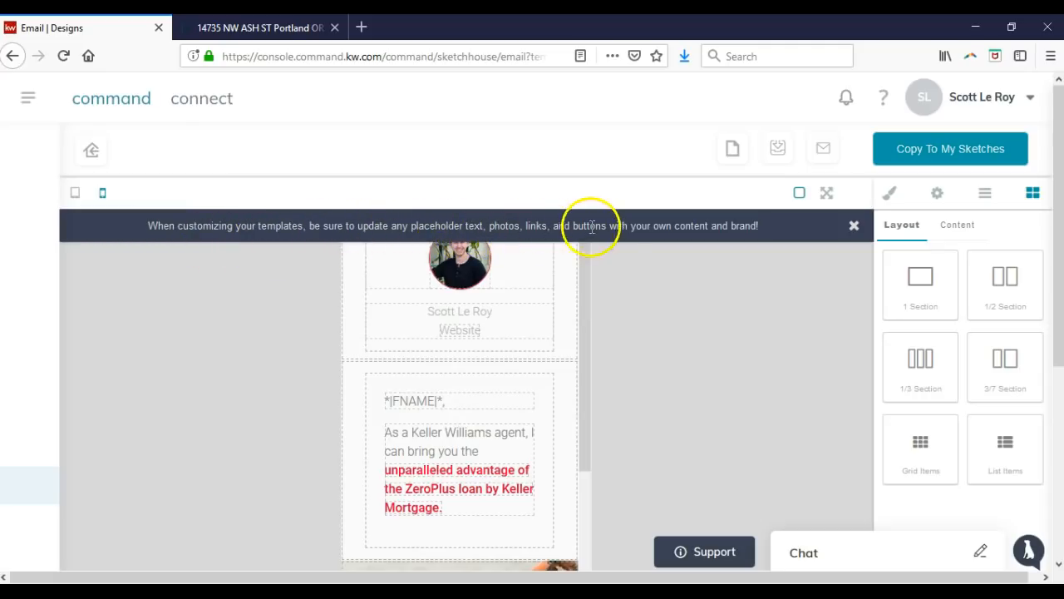
left_click(855, 227)
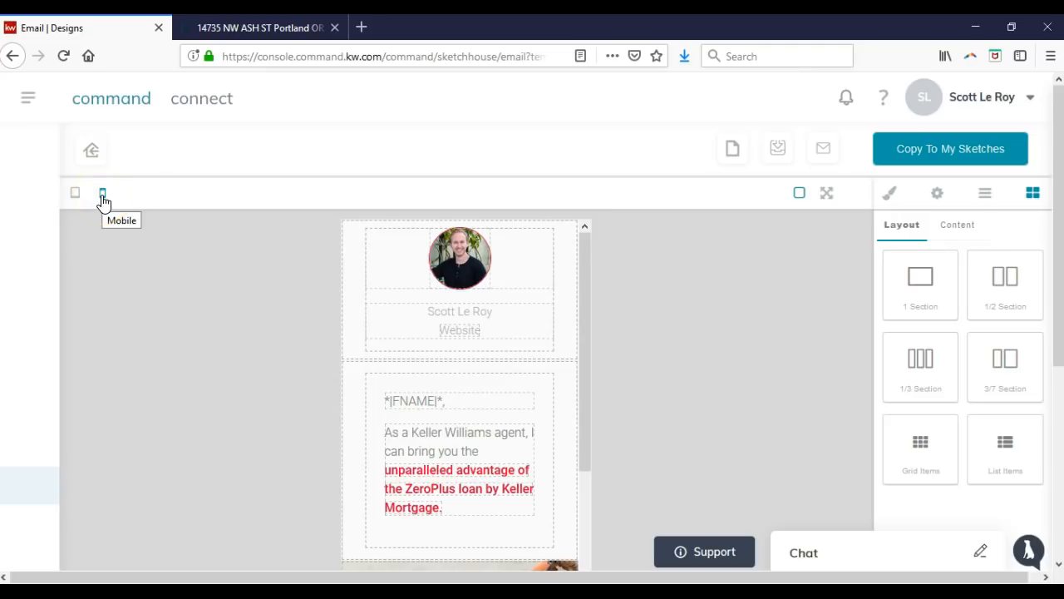
left_click(76, 194)
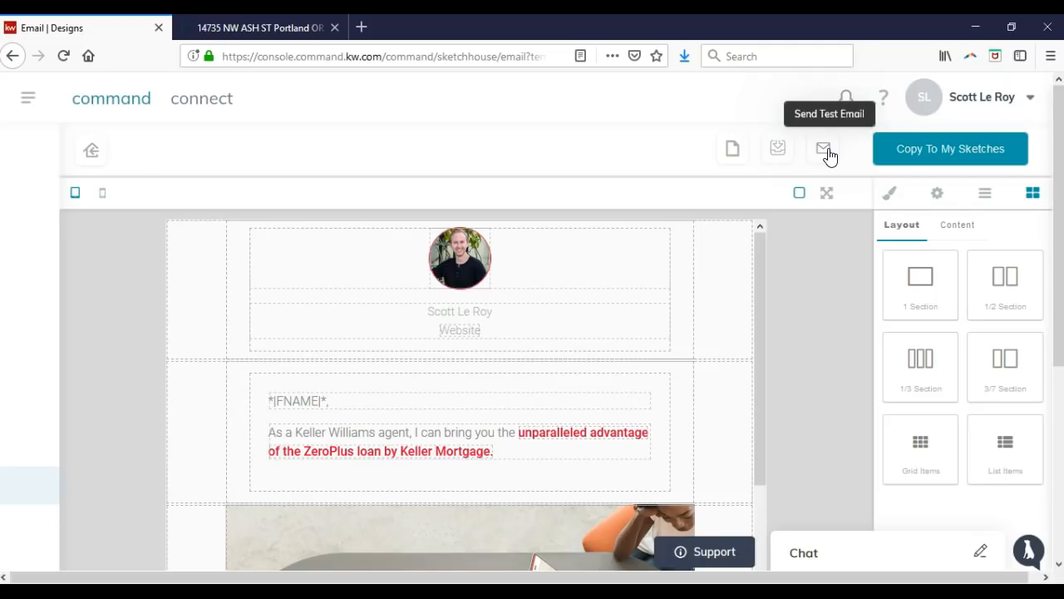
Delete the AgentLicenseNumber placeholder from the email's agent block.
left_click(474, 280)
left_click(460, 307)
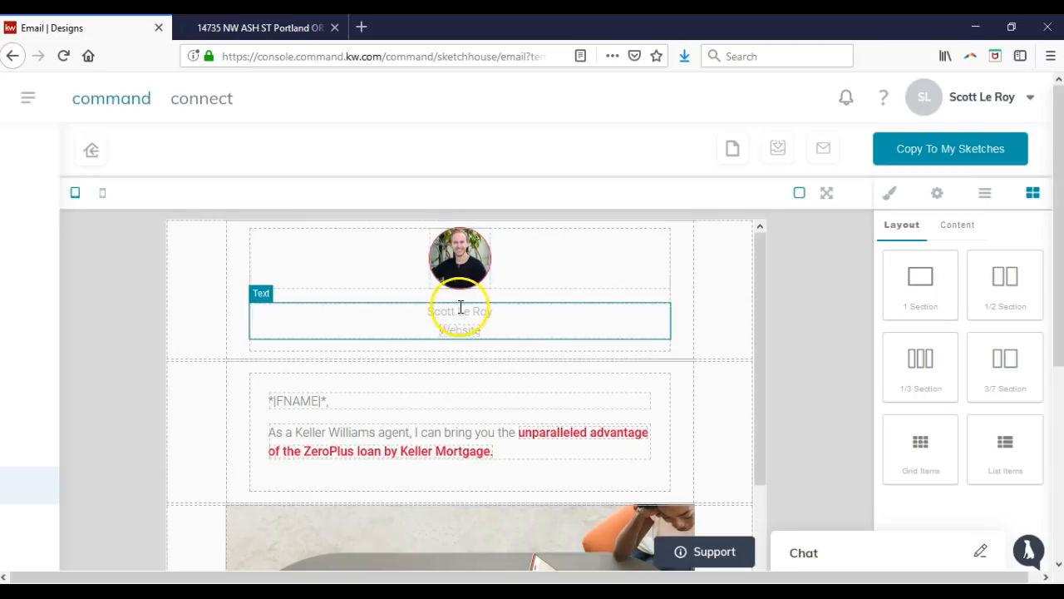
left_click(462, 333)
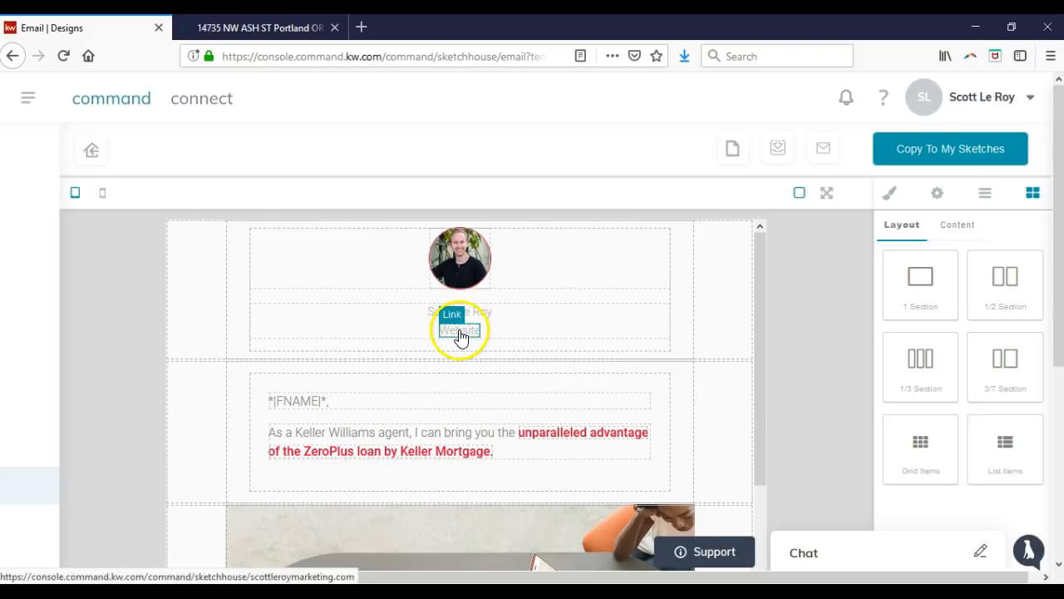
scroll(467, 334, "down", 10)
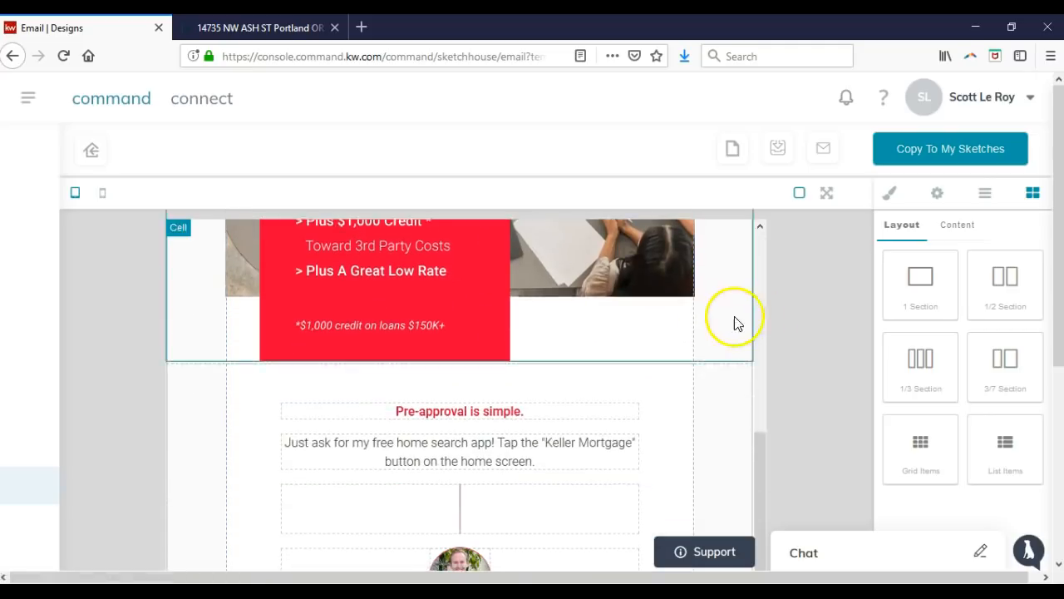
scroll(655, 375, "down", 2)
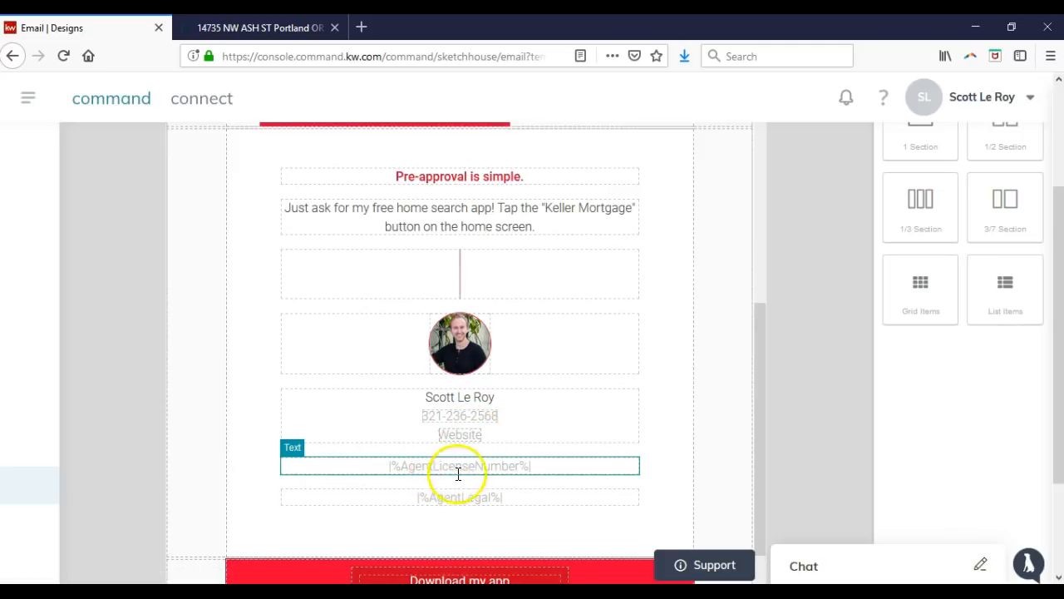
left_click(536, 471)
left_click_drag(529, 466, 388, 468)
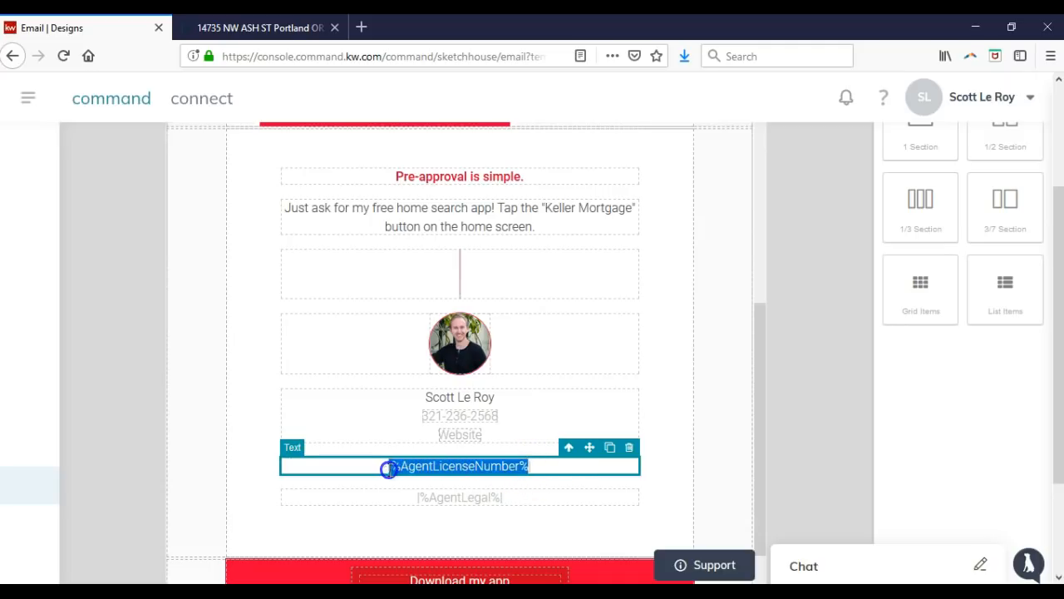
key("BackSpace")
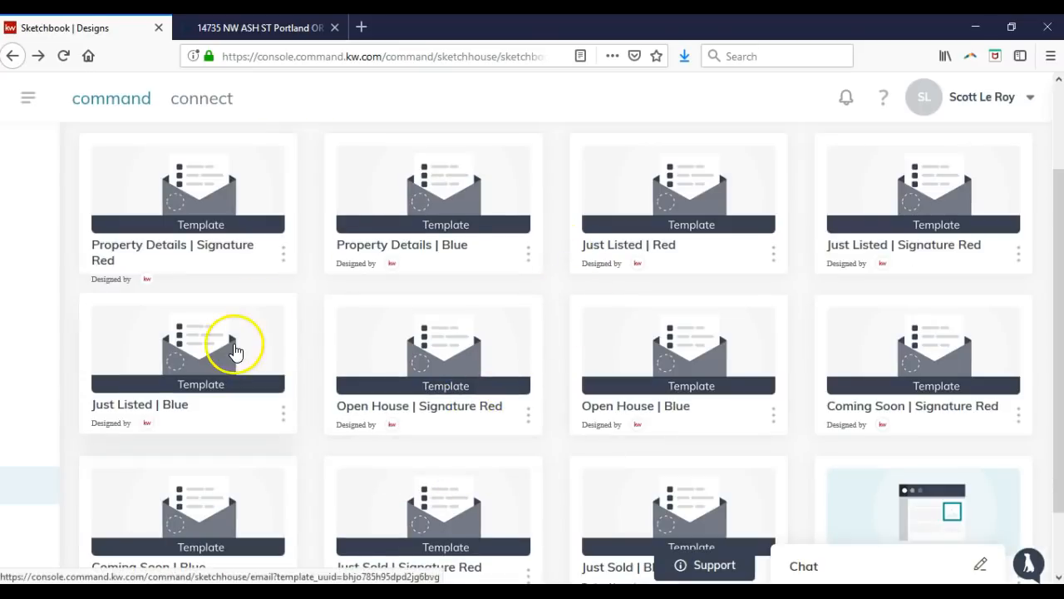
Show more templates per page, go to the next page, and open Keller Mortgage | Signature Red.
scroll(582, 346, "down", 3)
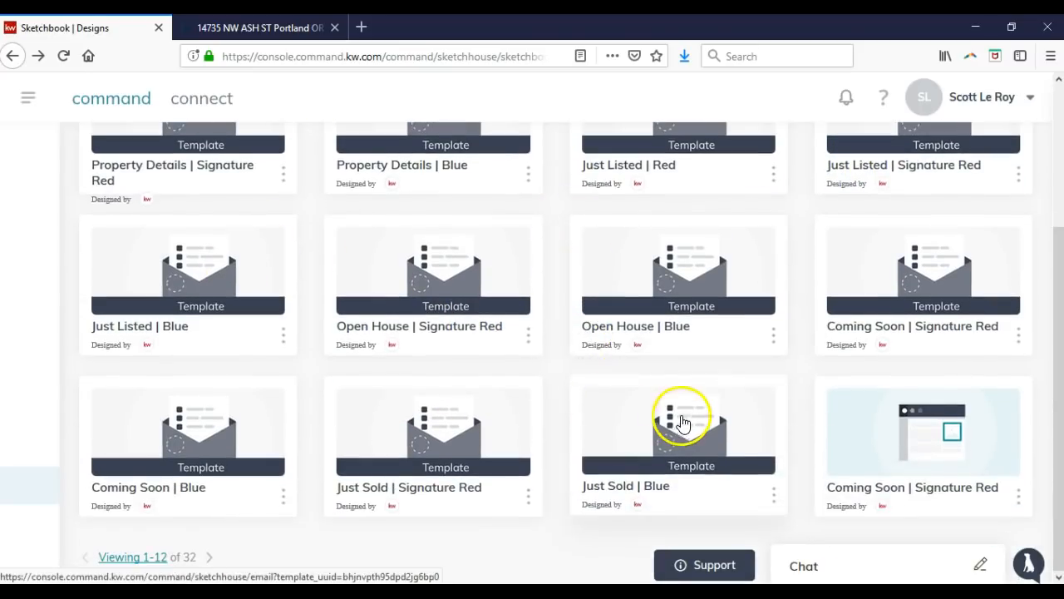
scroll(681, 422, "up", 5)
scroll(257, 302, "down", 2)
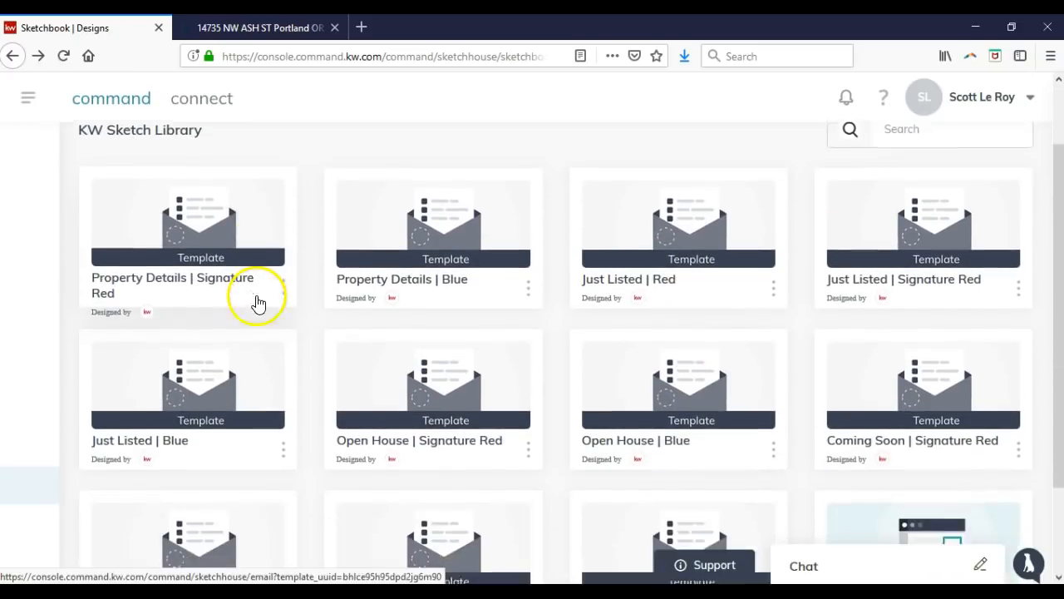
scroll(241, 349, "down", 2)
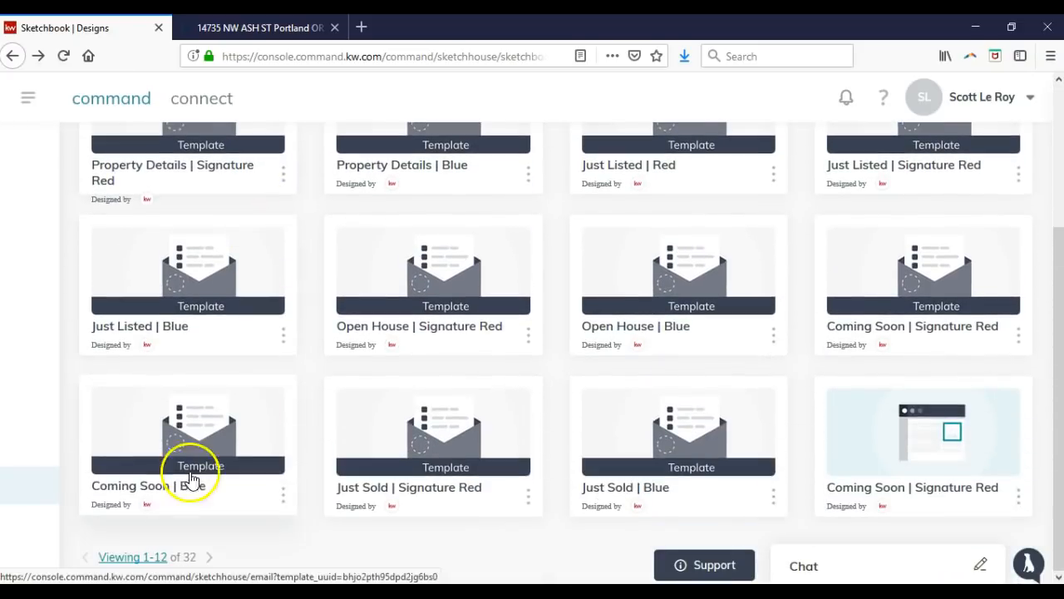
left_click(163, 564)
left_click(148, 525)
scroll(307, 456, "down", 3)
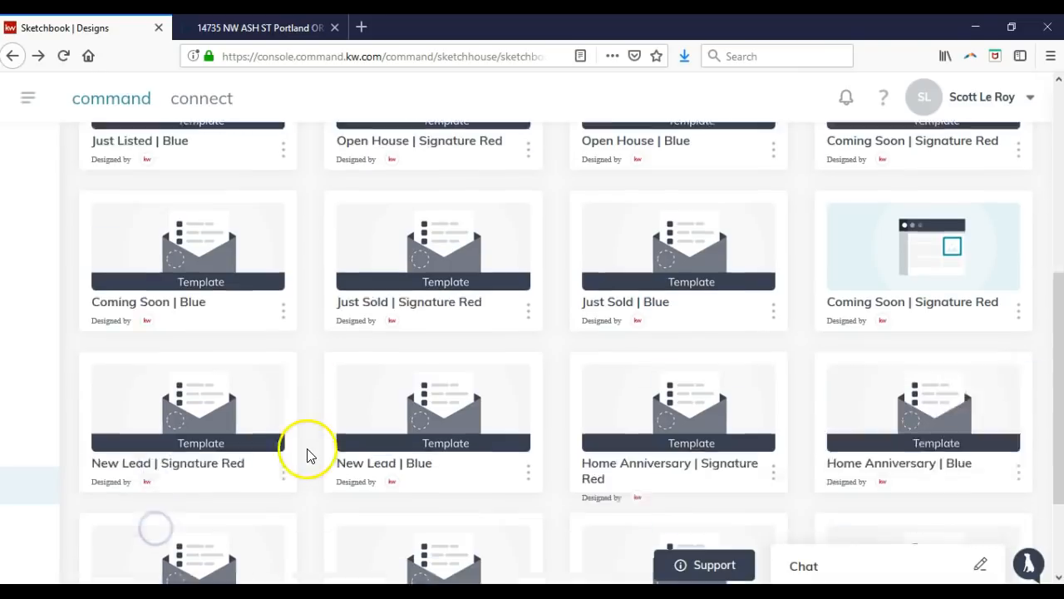
scroll(307, 456, "down", 2)
left_click(210, 556)
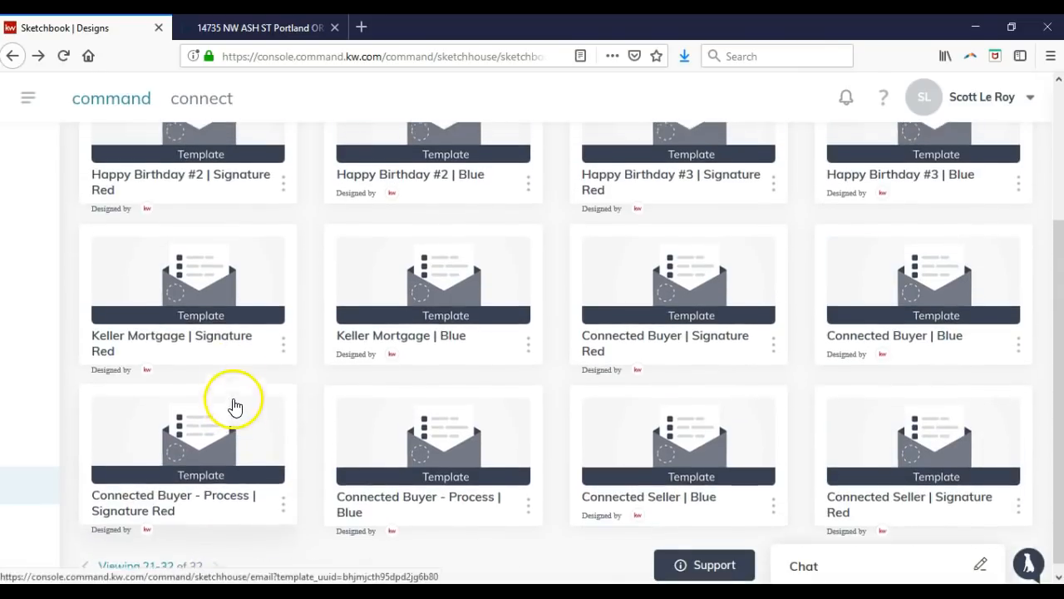
left_click(233, 406)
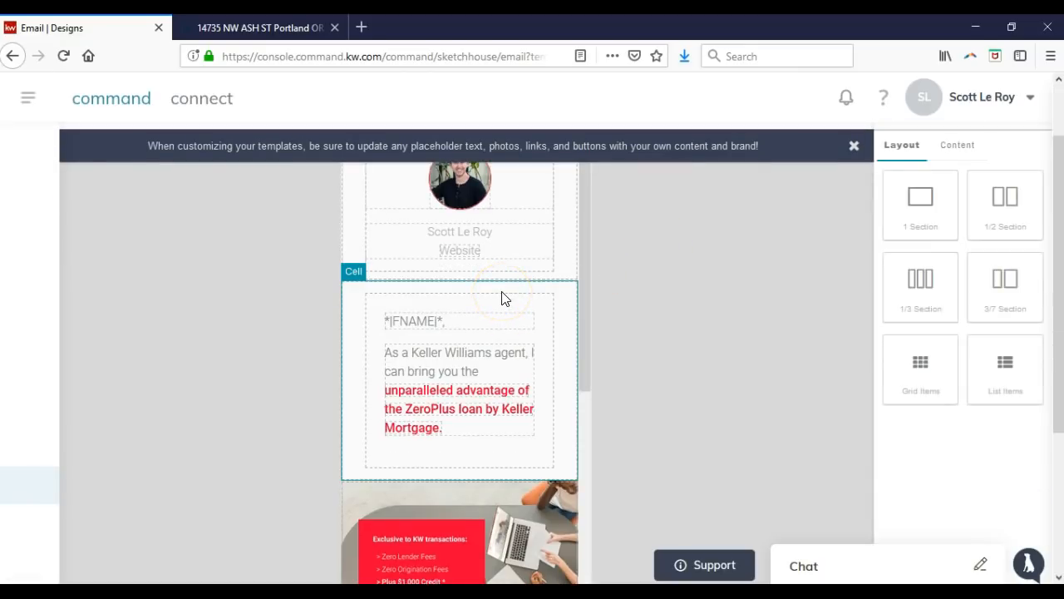
left_click(447, 318)
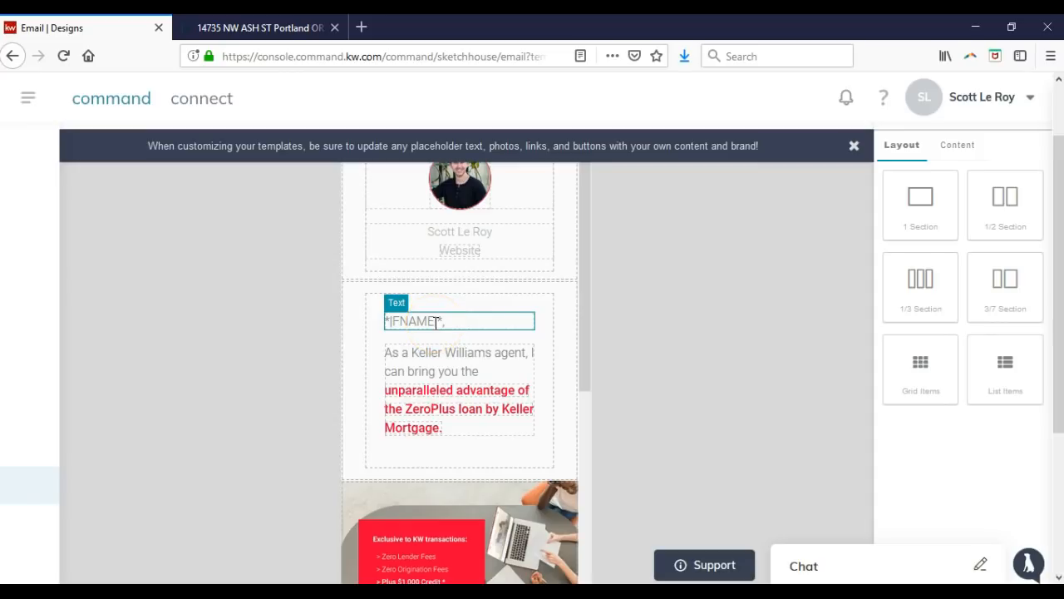
left_click(451, 324)
scroll(456, 324, "down", 5)
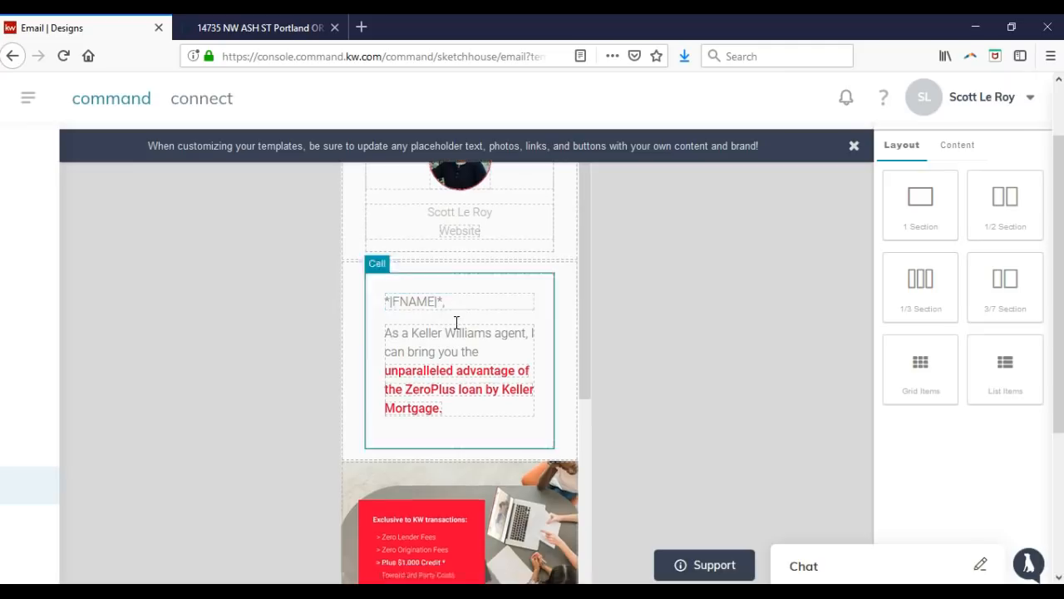
scroll(457, 321, "down", 5)
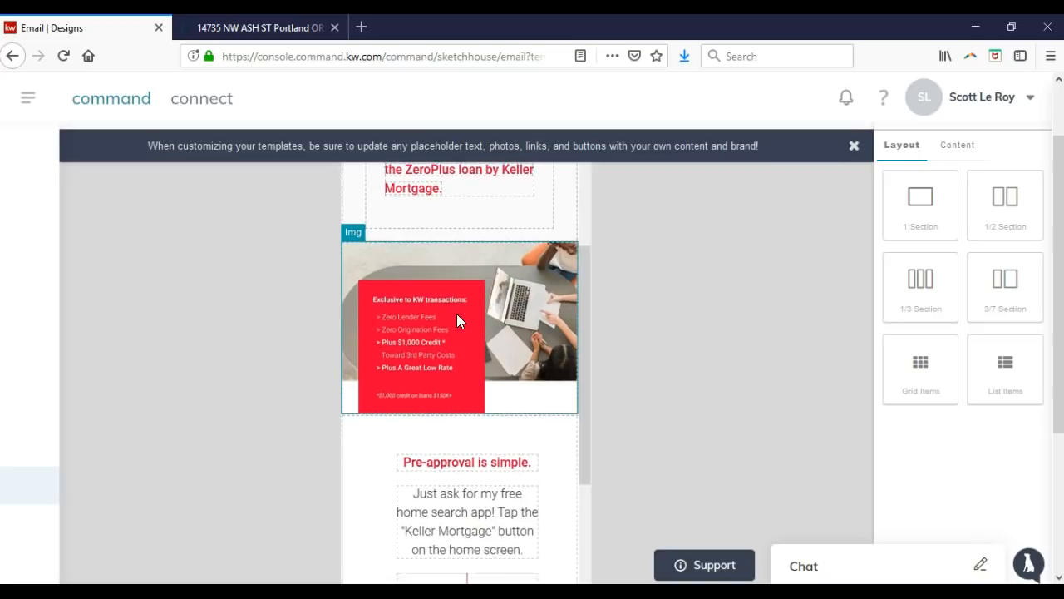
left_click(481, 389)
left_click(479, 375)
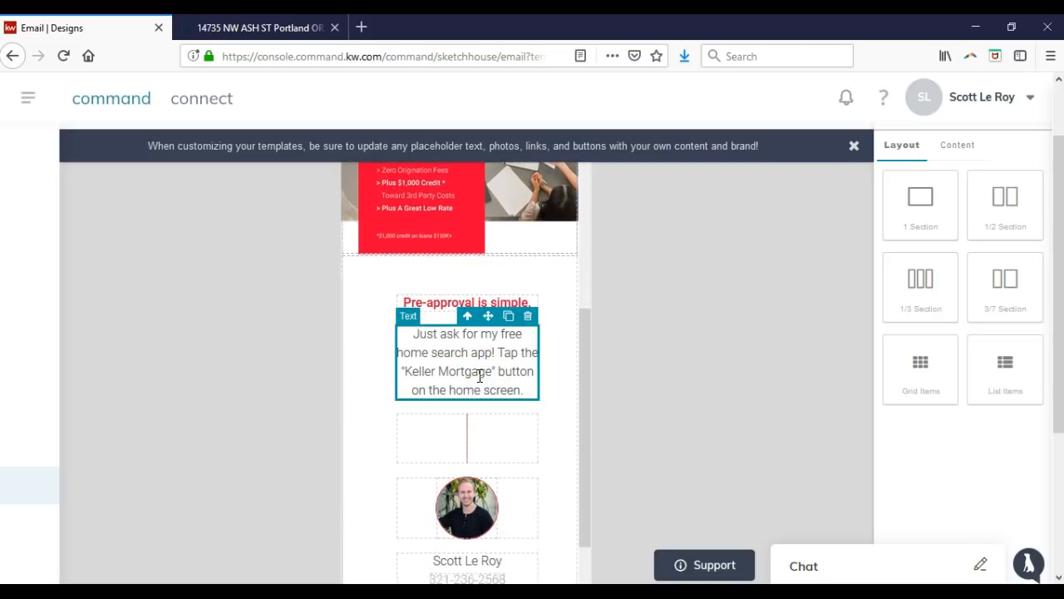
left_click(488, 318)
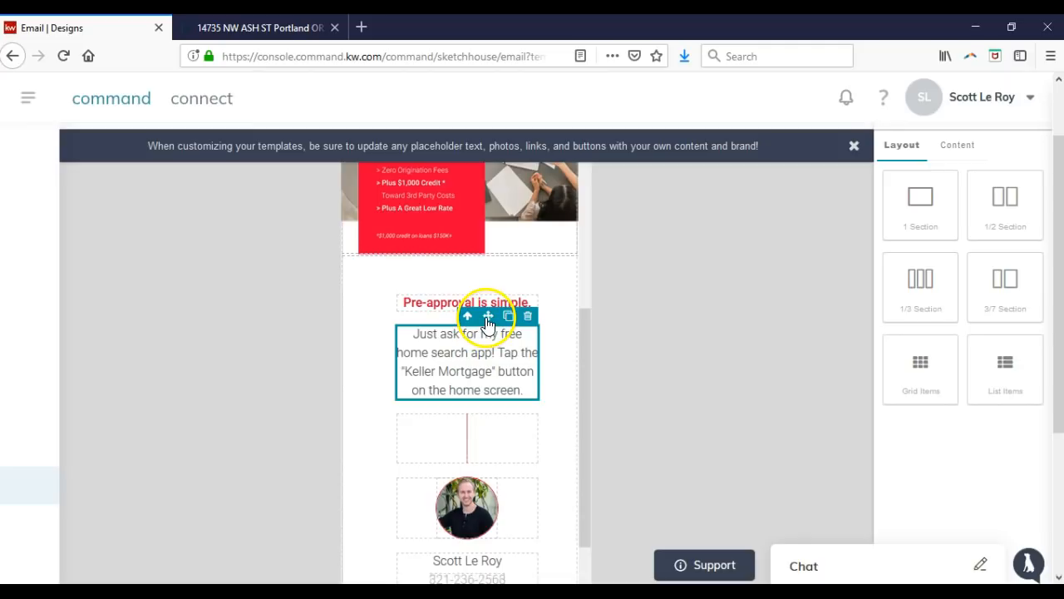
left_click(508, 317)
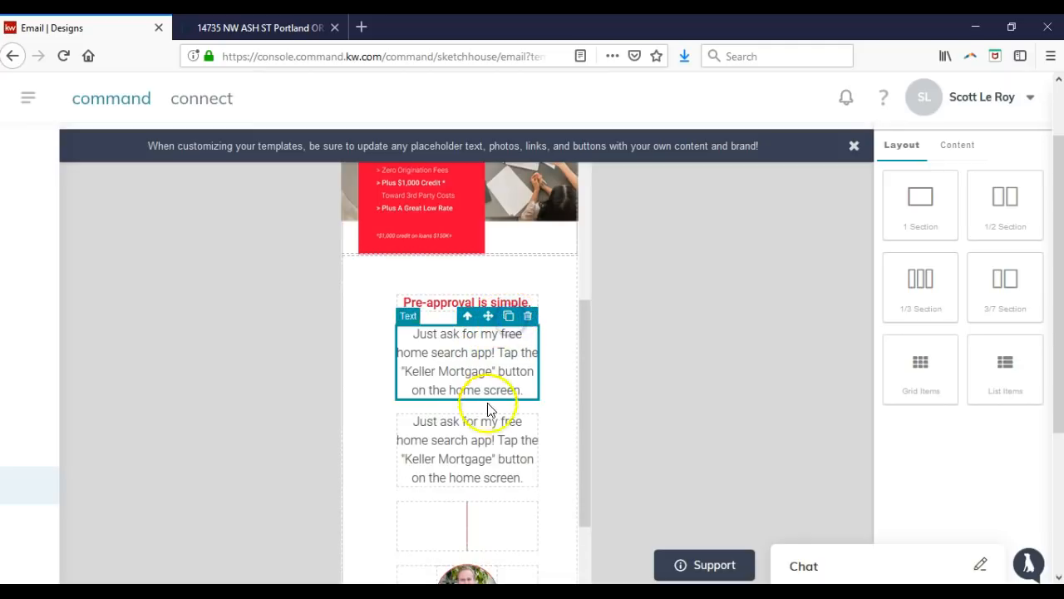
left_click(490, 434)
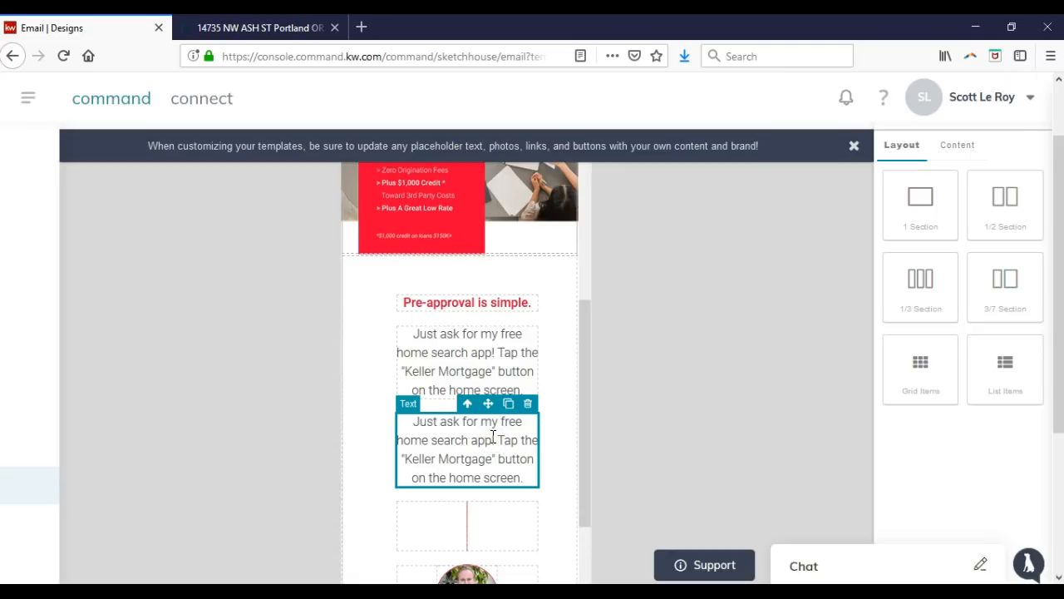
left_click(528, 403)
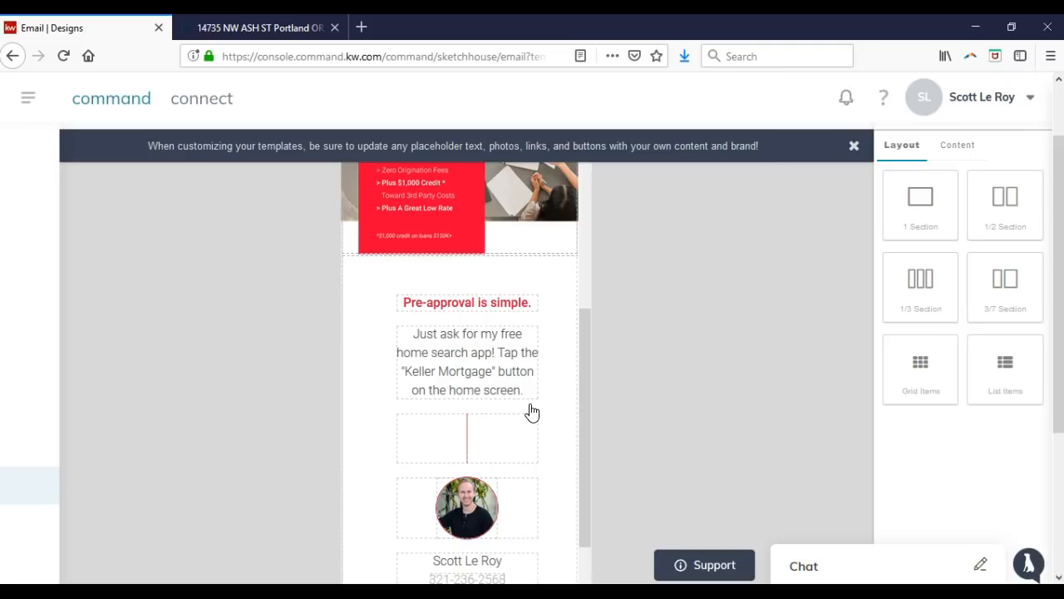
scroll(532, 412, "up", 5)
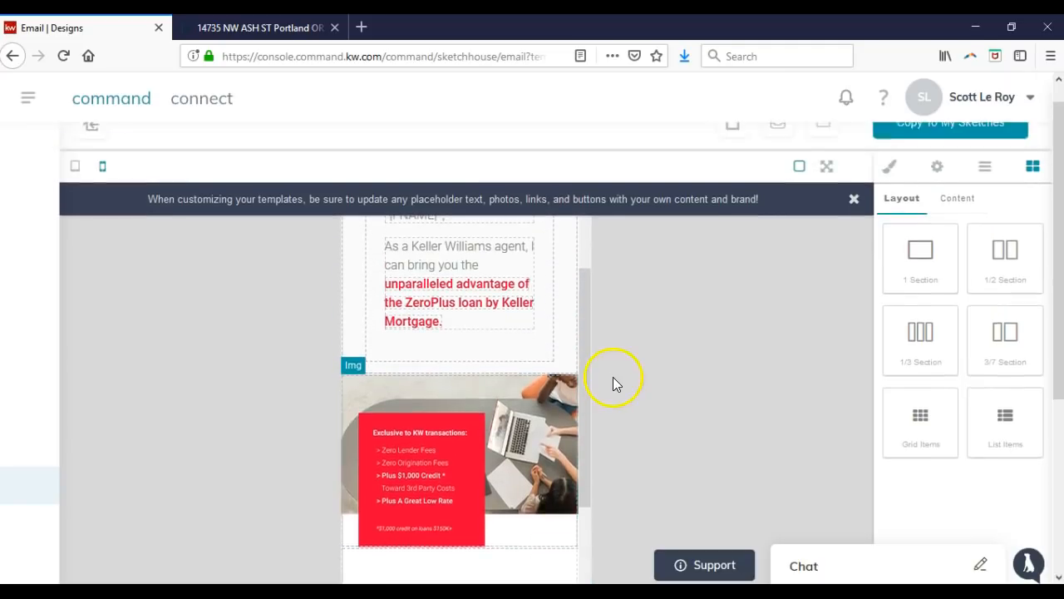
scroll(524, 360, "up", 4)
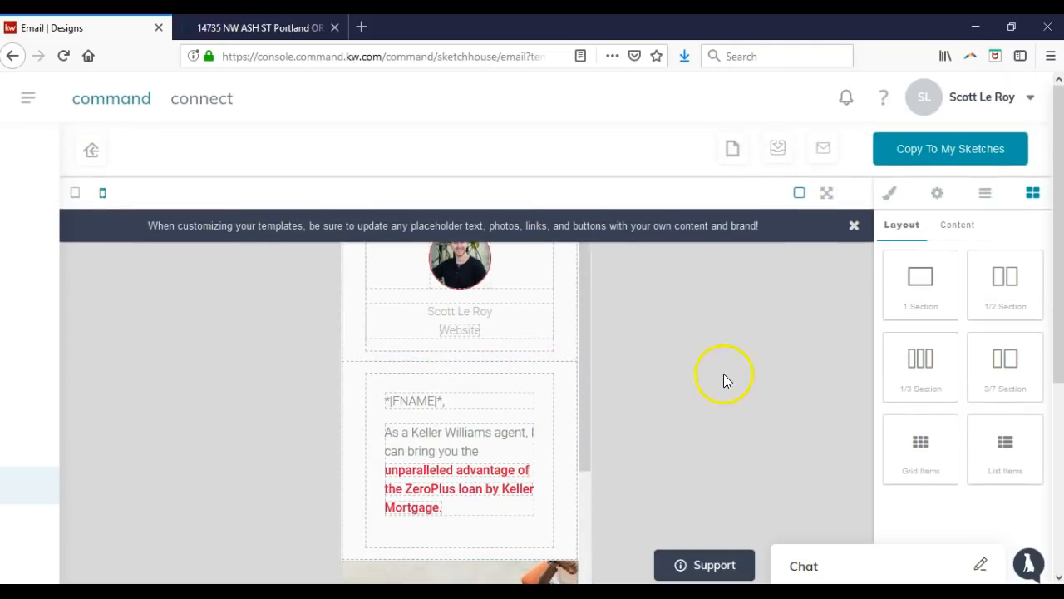
Dismiss the customisation tip, show content blocks, and hide block outlines in the preview.
left_click(855, 226)
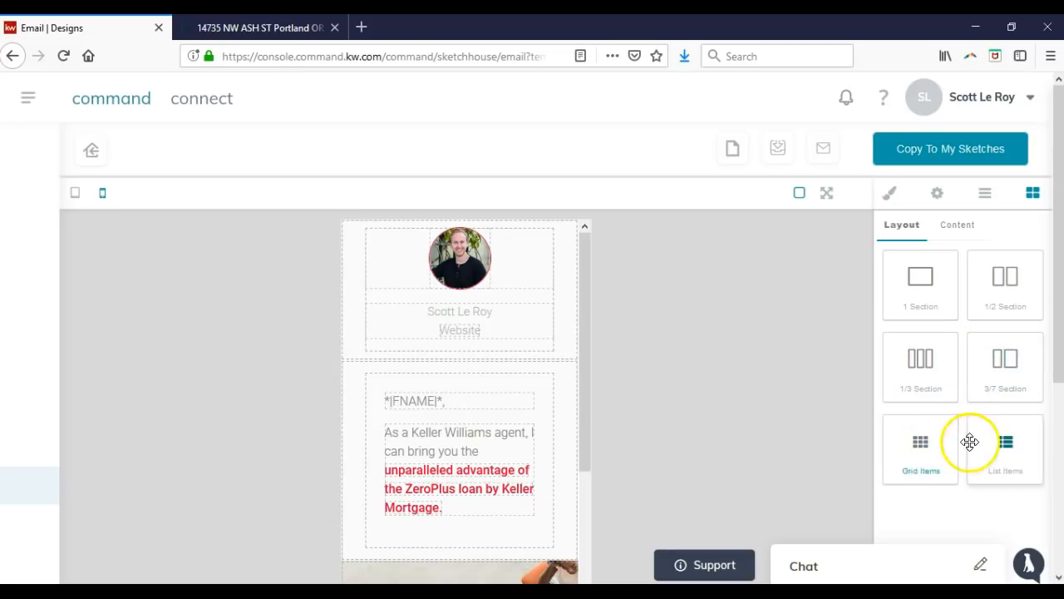
left_click(969, 239)
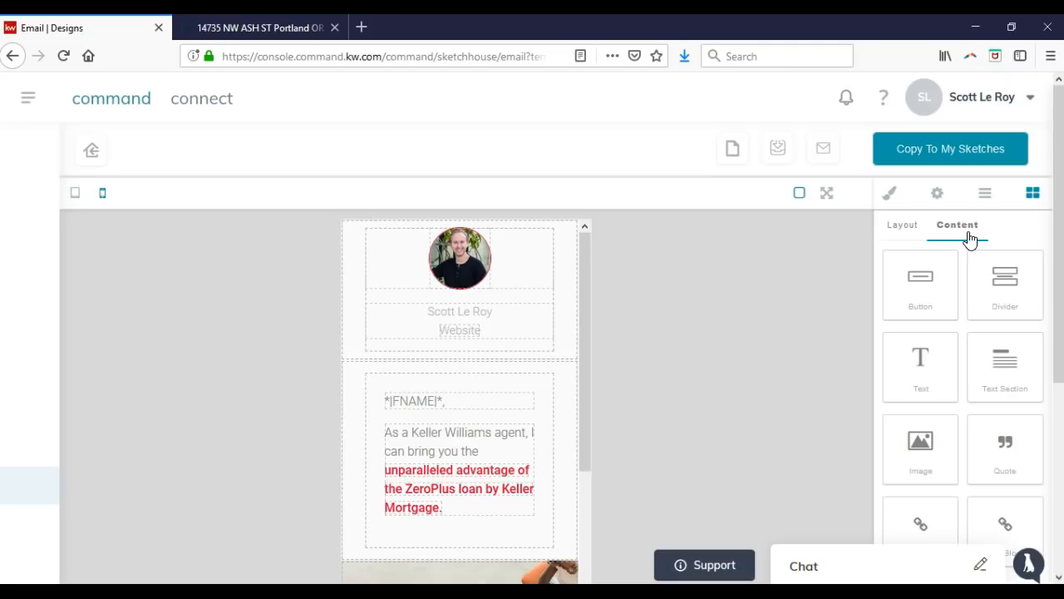
left_click(800, 198)
Save a copy to My Sketches named 'Keller Mortgage | Signature Red - Test 3/8'.
left_click(945, 156)
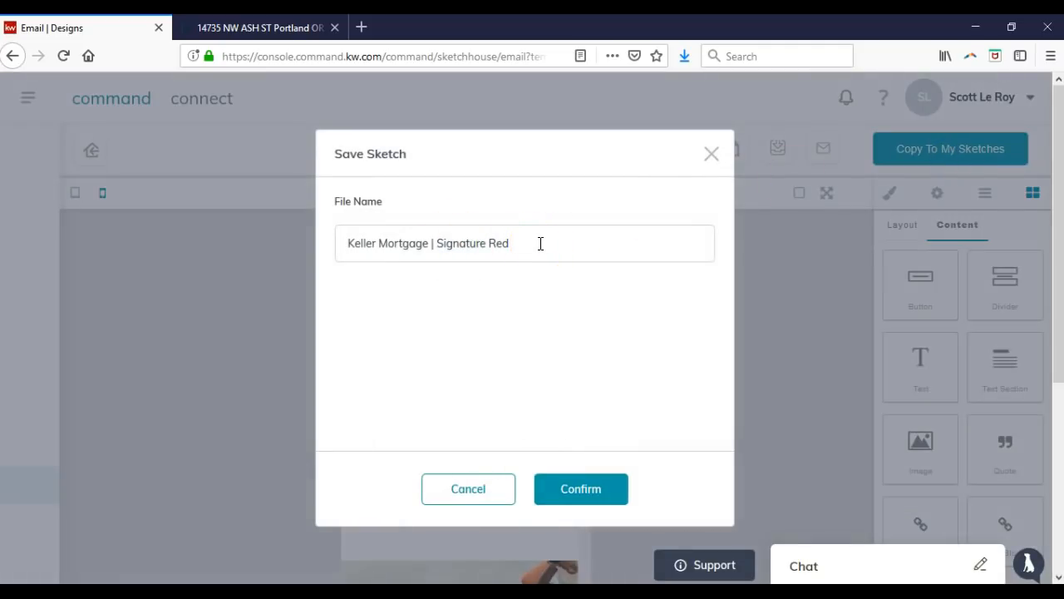
left_click_drag(539, 243, 335, 242)
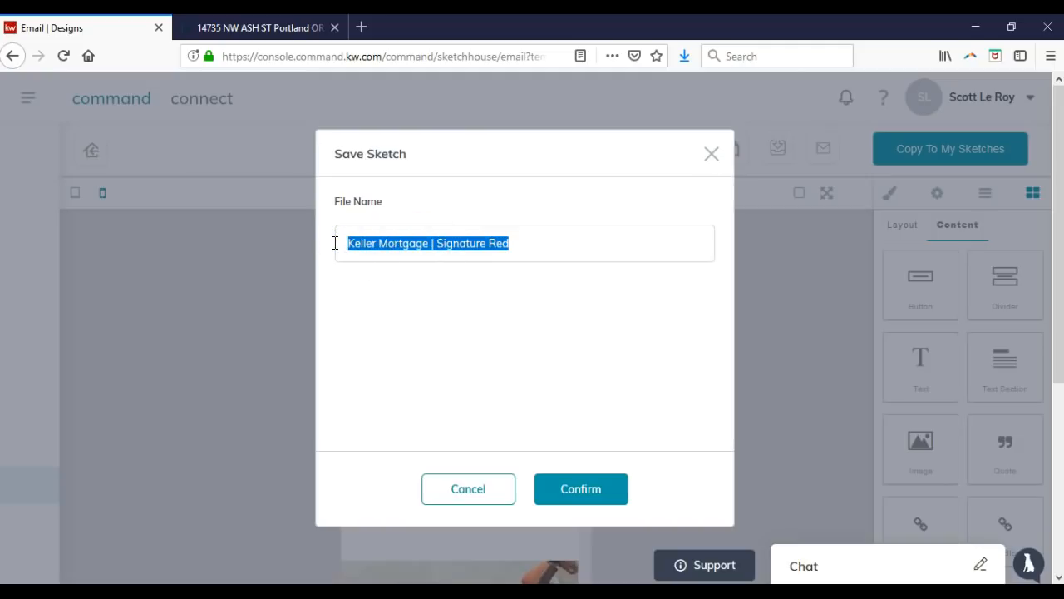
key("Right")
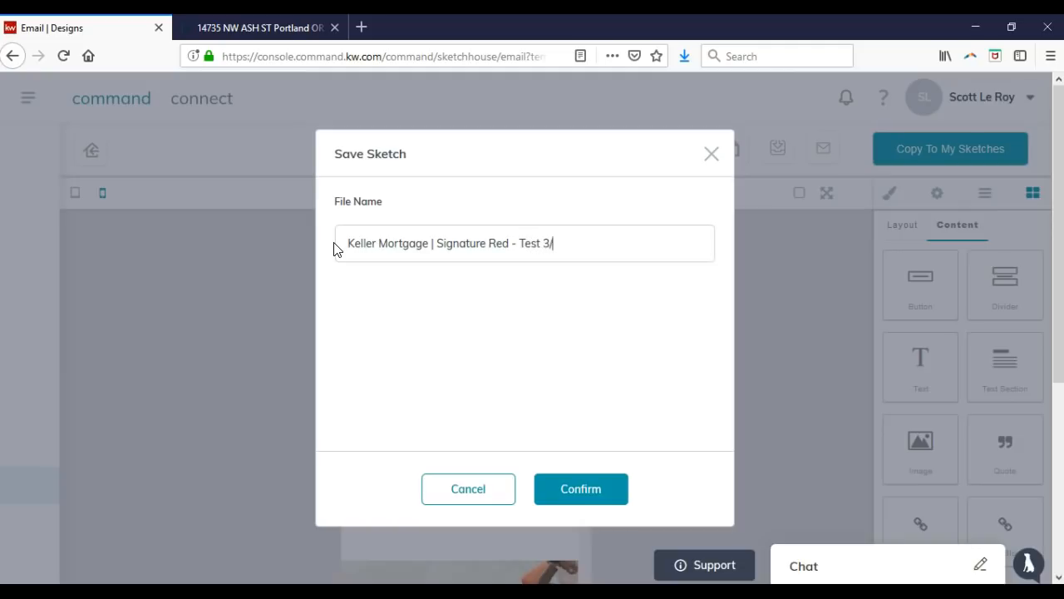
left_click(564, 490)
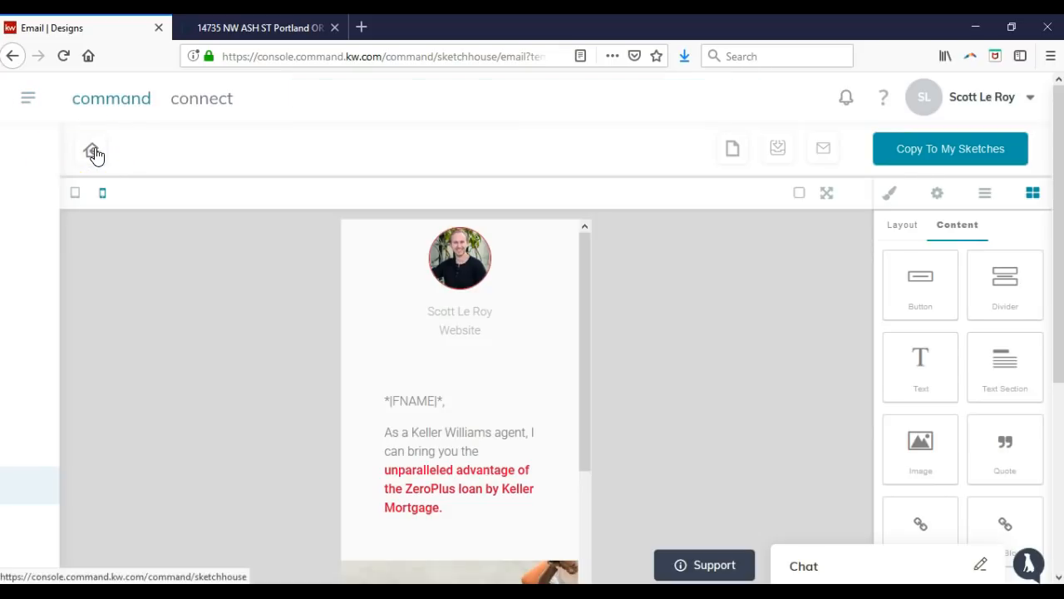
Reopen the saved 'Keller Mortgage | Signature Red - Test 3/8' copy from My Sketches and dismiss the tip.
left_click(93, 152)
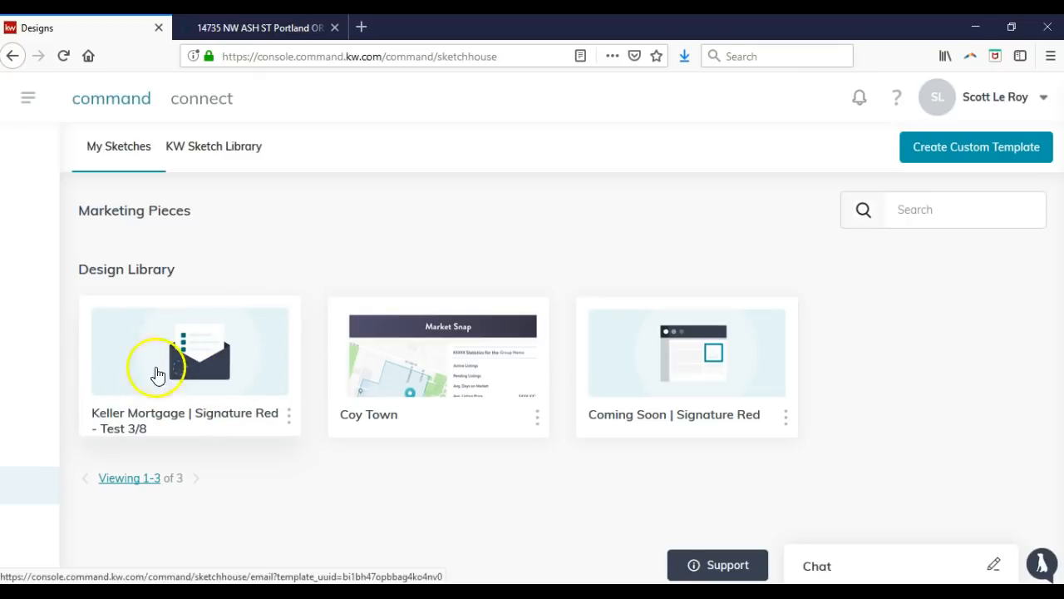
left_click(233, 374)
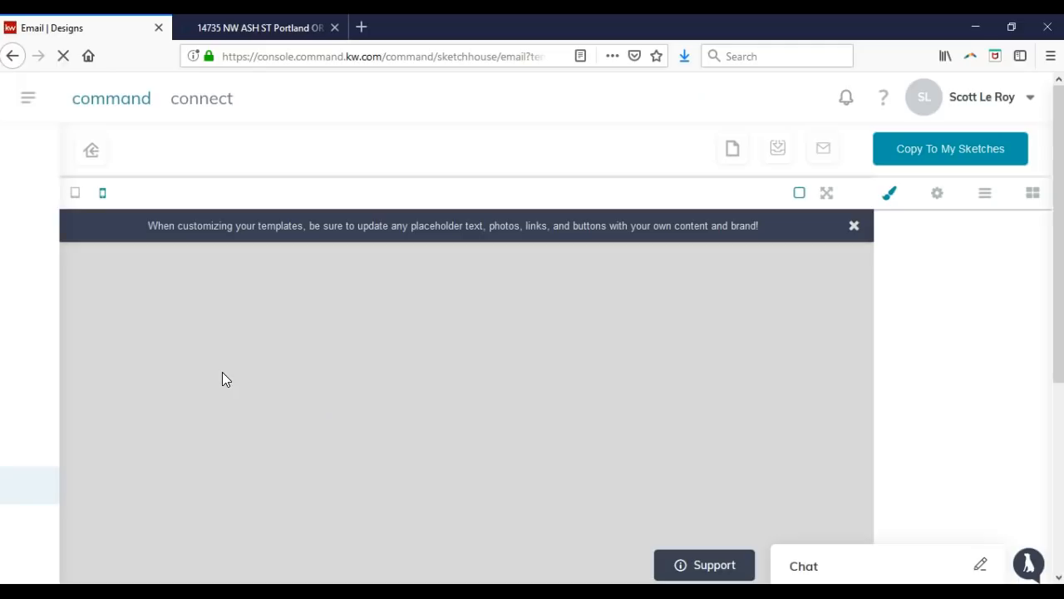
left_click(854, 230)
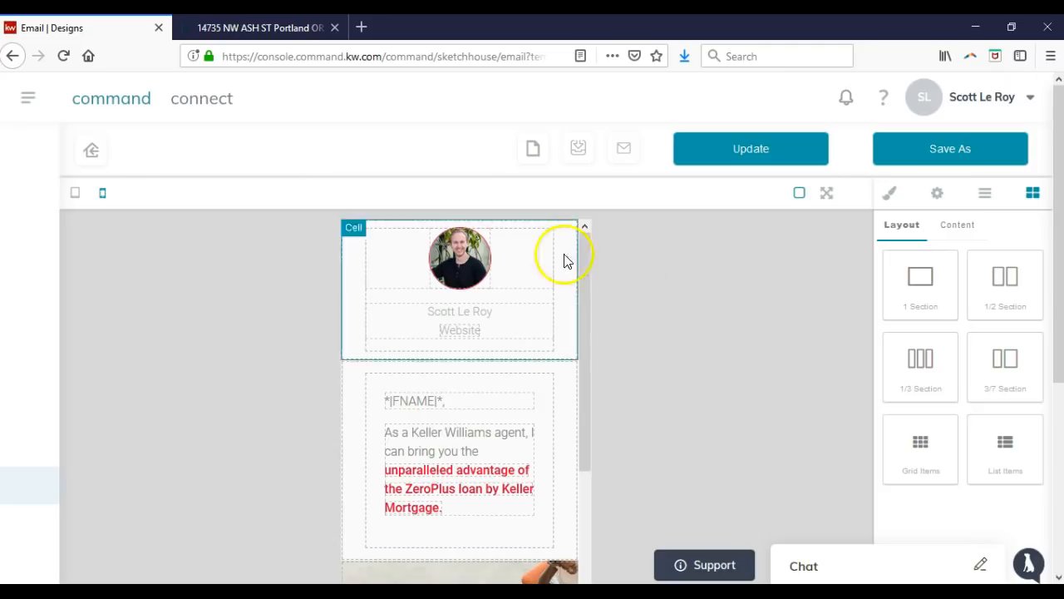
Replace the greeting's merge tag with the FirstName field from the Personalize list.
left_click(447, 400)
left_click(430, 402)
left_click(441, 401)
left_click(441, 400)
left_click(442, 401)
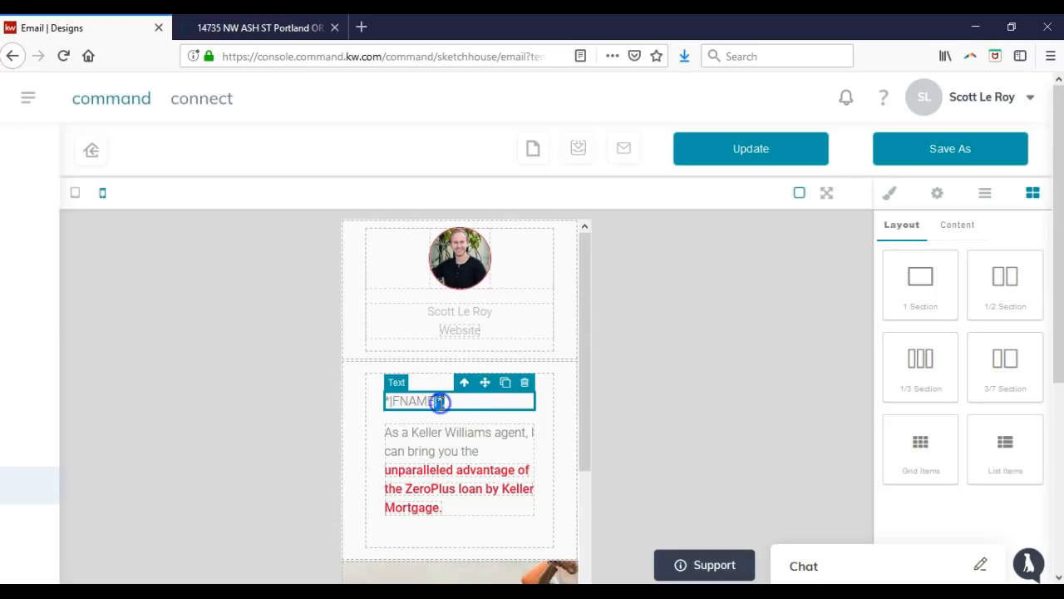
double_click(441, 400)
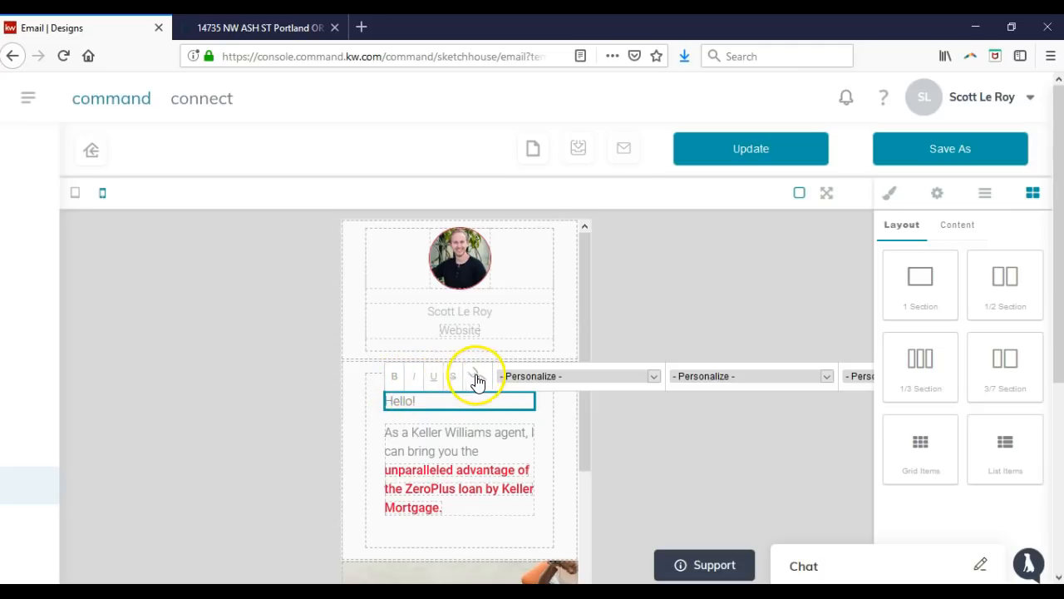
left_click(571, 378)
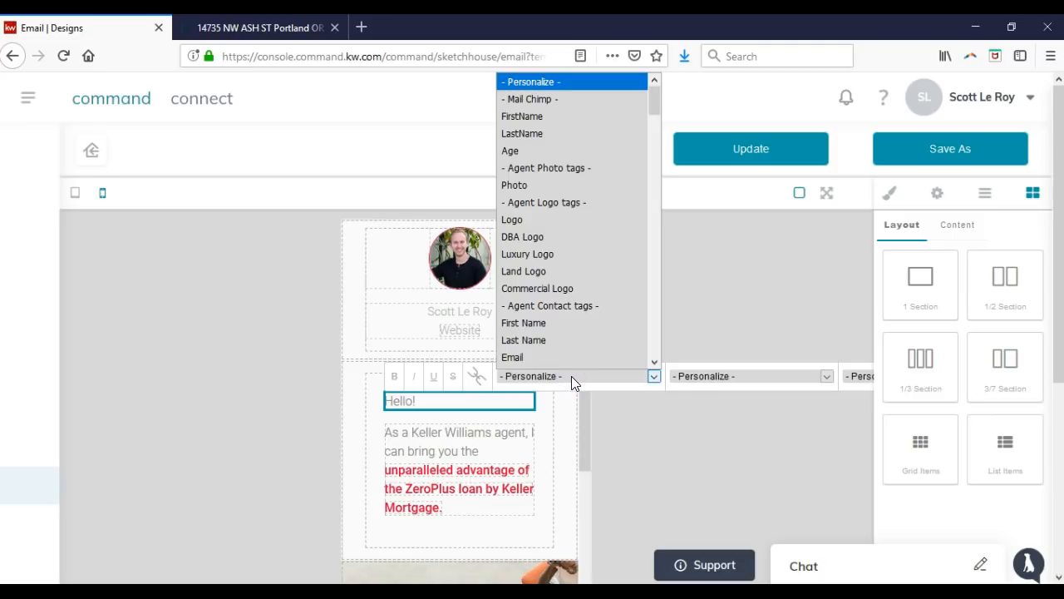
left_click(553, 116)
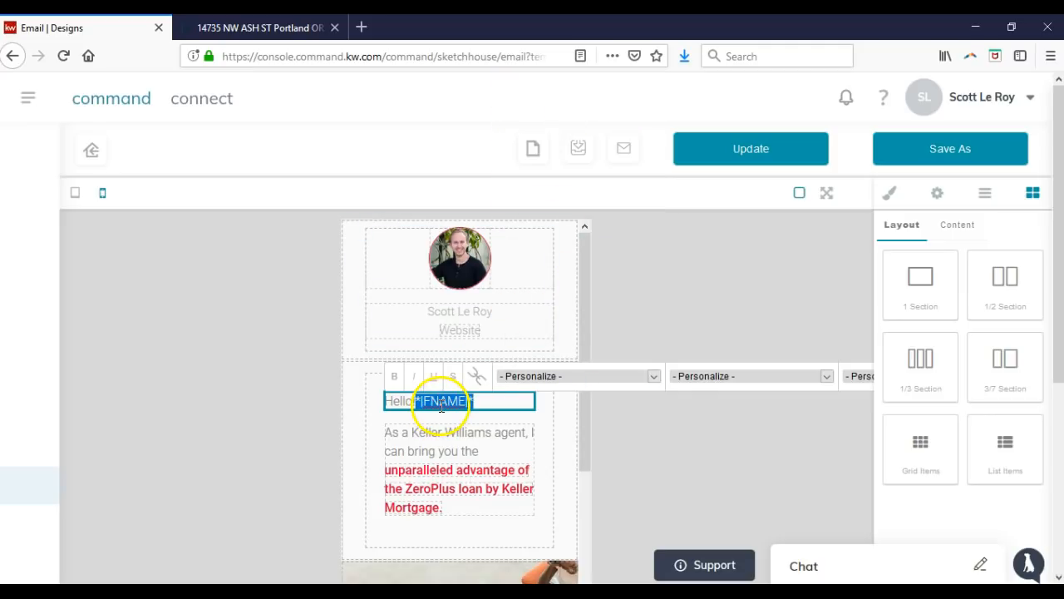
Swap the exclamation mark for a comma so the greeting reads 'Hello *|FNAME|*,'.
left_click(445, 402)
left_click_drag(478, 402, 415, 401)
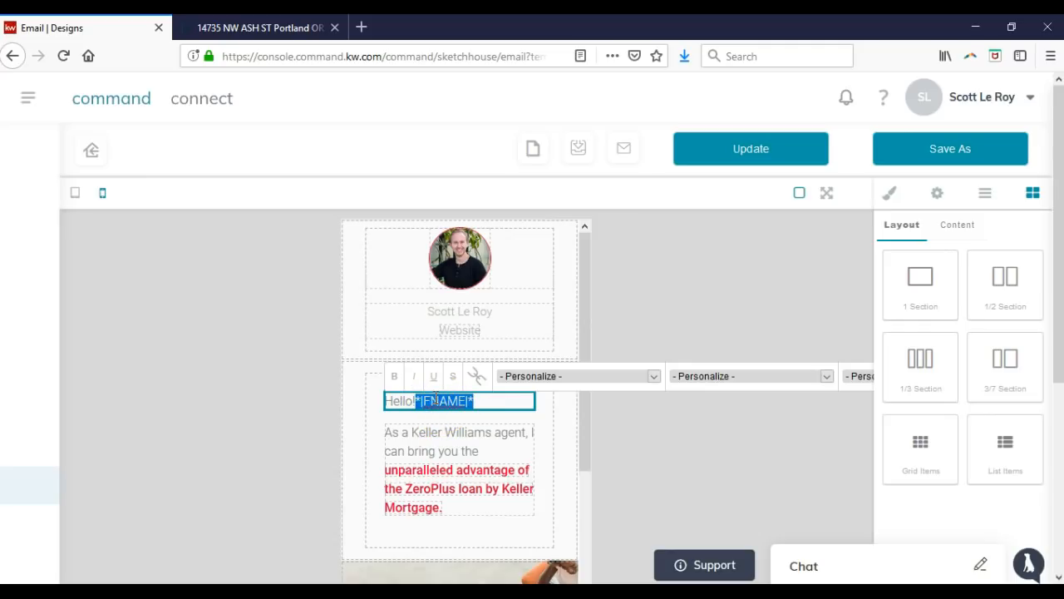
left_click(436, 400)
key("BackSpace")
left_click(479, 399)
type(",")
left_click(491, 400)
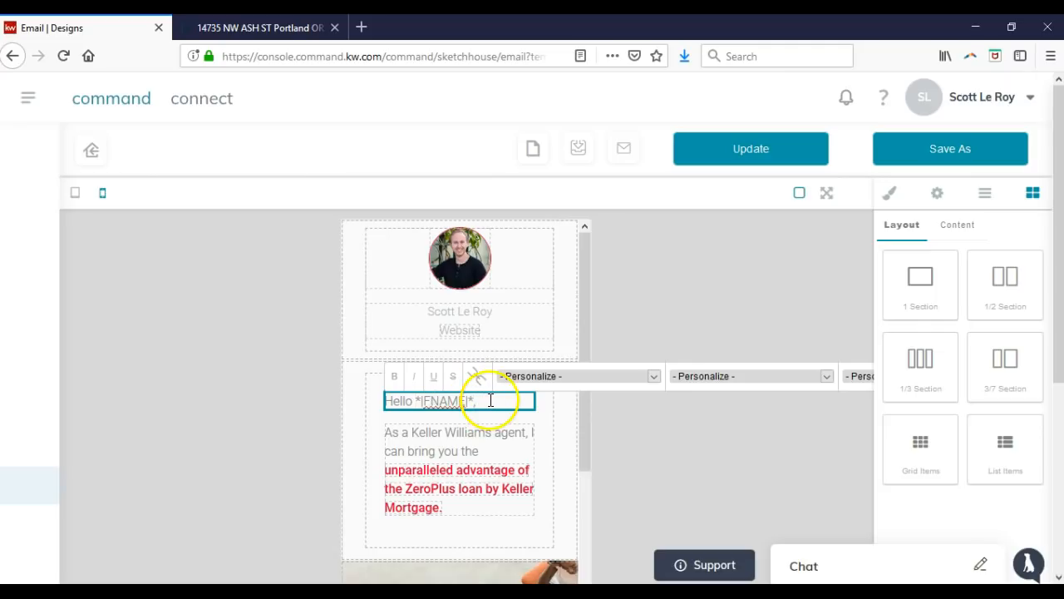
left_click(712, 379)
left_click(715, 380)
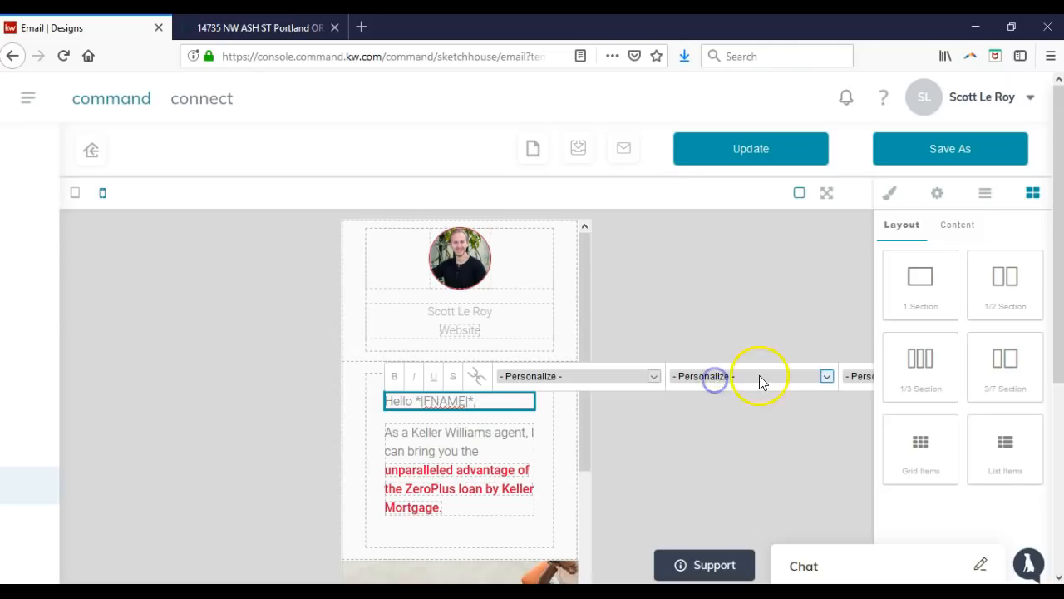
left_click(588, 457)
left_click(566, 449)
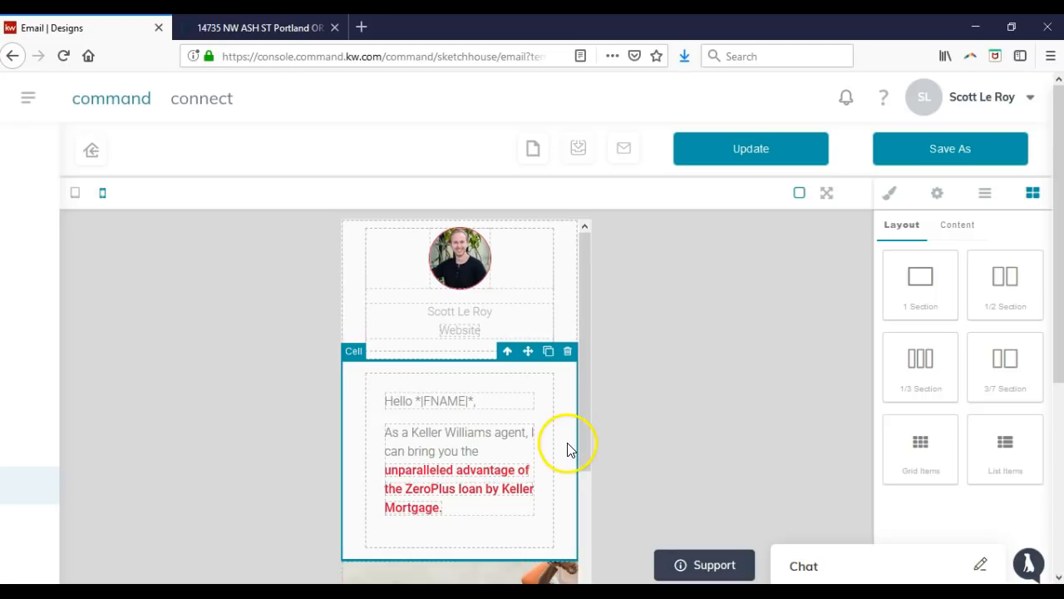
Review the greeting cell's Dimension, Typography and Decorations styles in the Style Manager.
left_click(940, 226)
left_click(890, 193)
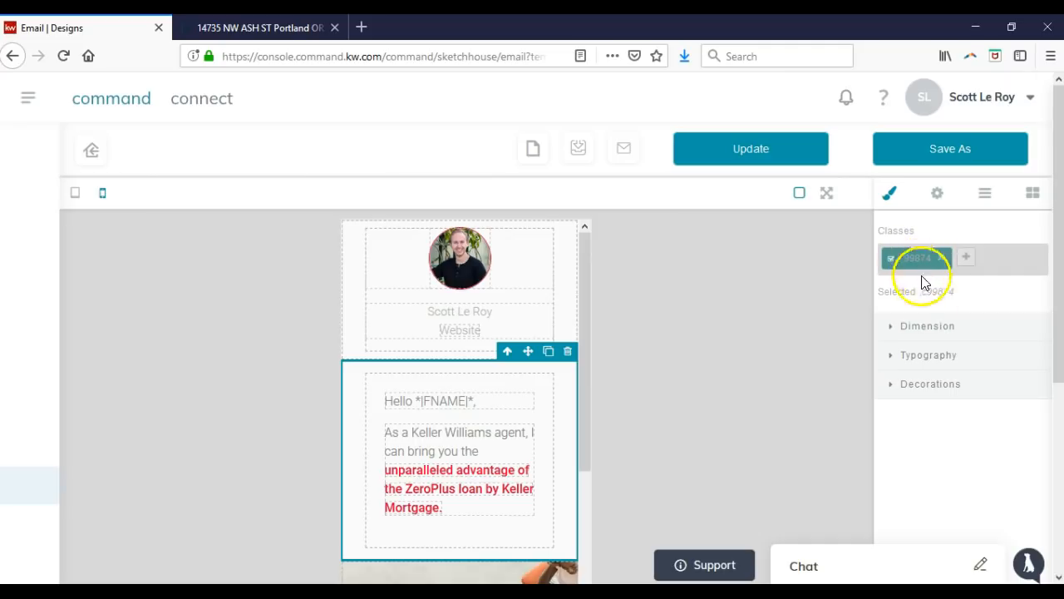
left_click(913, 328)
scroll(914, 333, "down", 5)
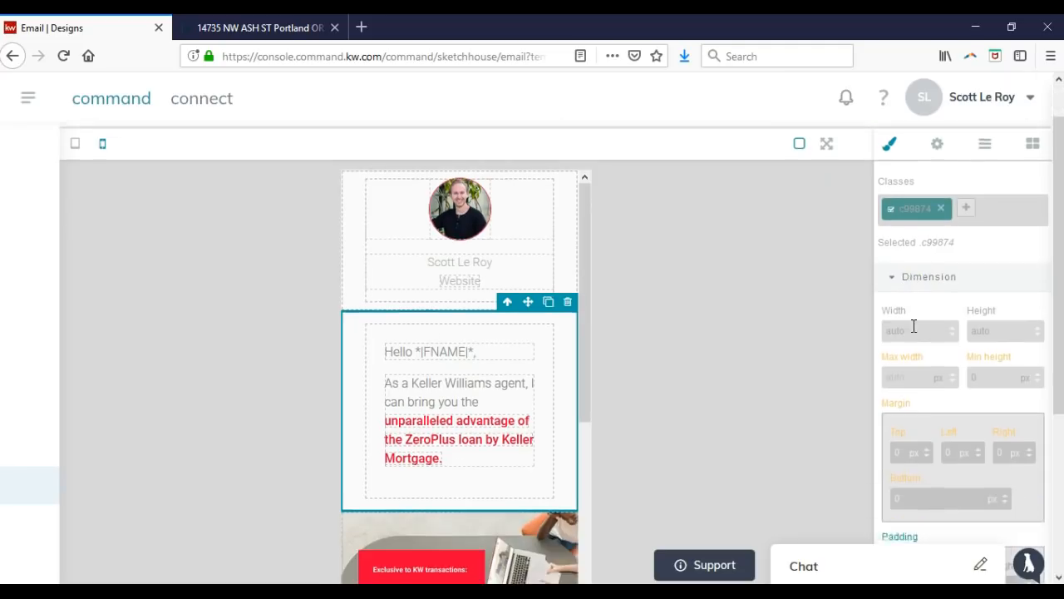
left_click(915, 433)
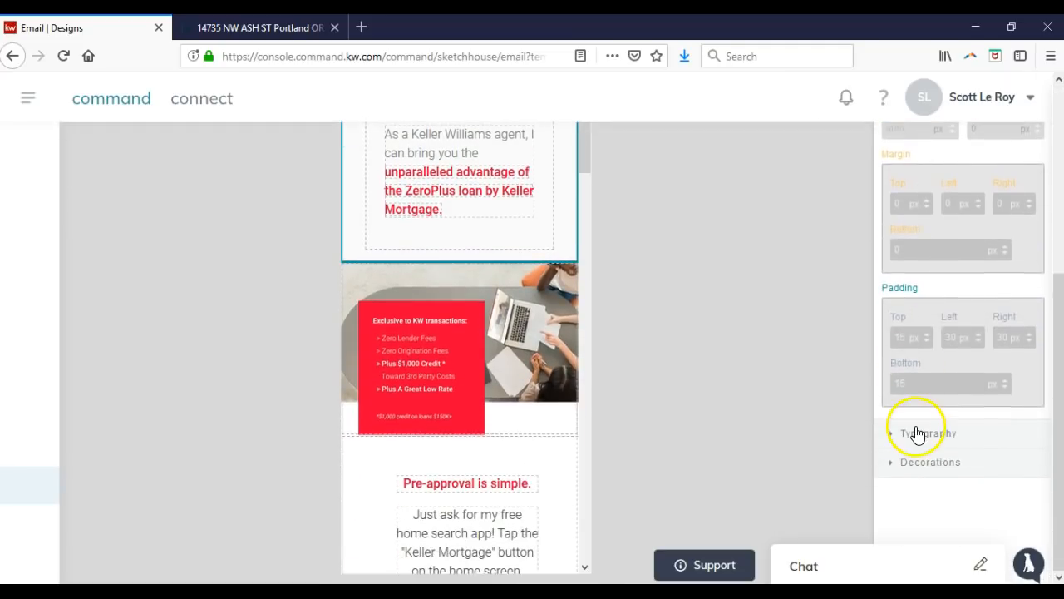
scroll(917, 399, "down", 2)
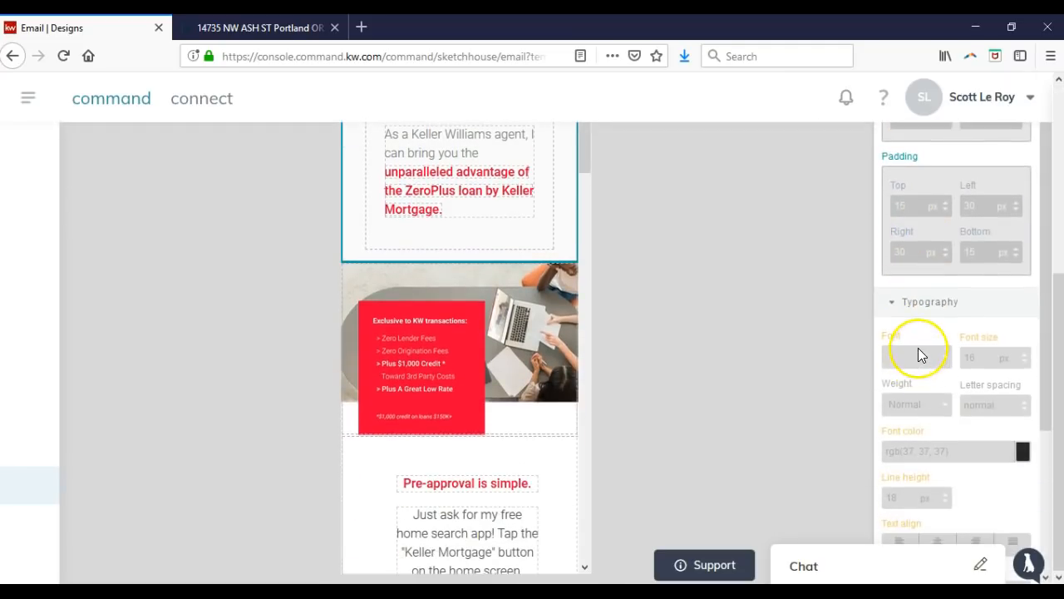
scroll(919, 351, "down", 3)
scroll(919, 352, "down", 1)
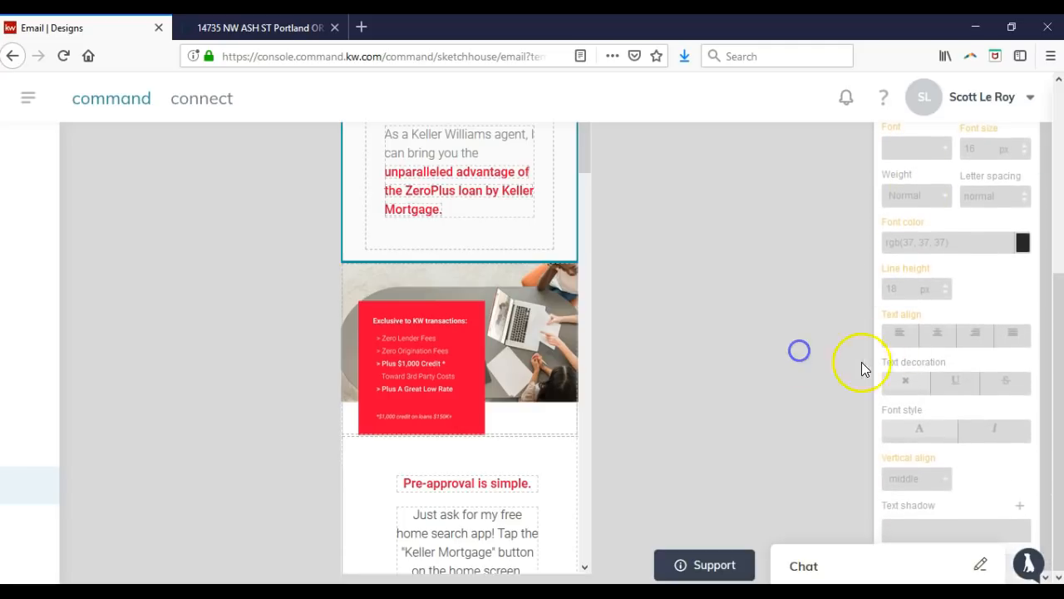
scroll(937, 386, "up", 5)
left_click(913, 358)
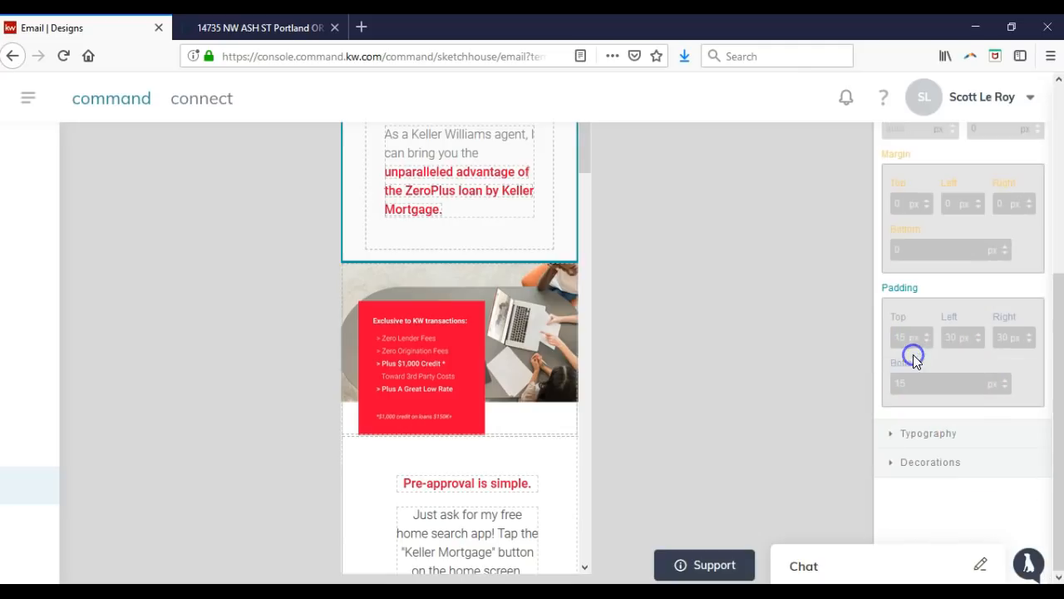
left_click(907, 462)
scroll(911, 379, "down", 3)
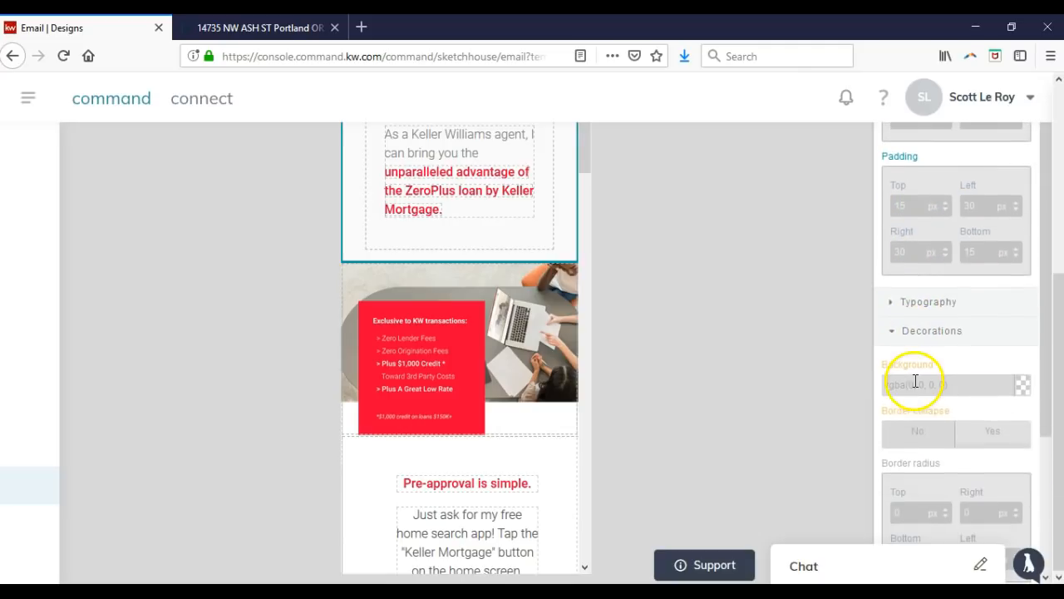
scroll(898, 387, "up", 3)
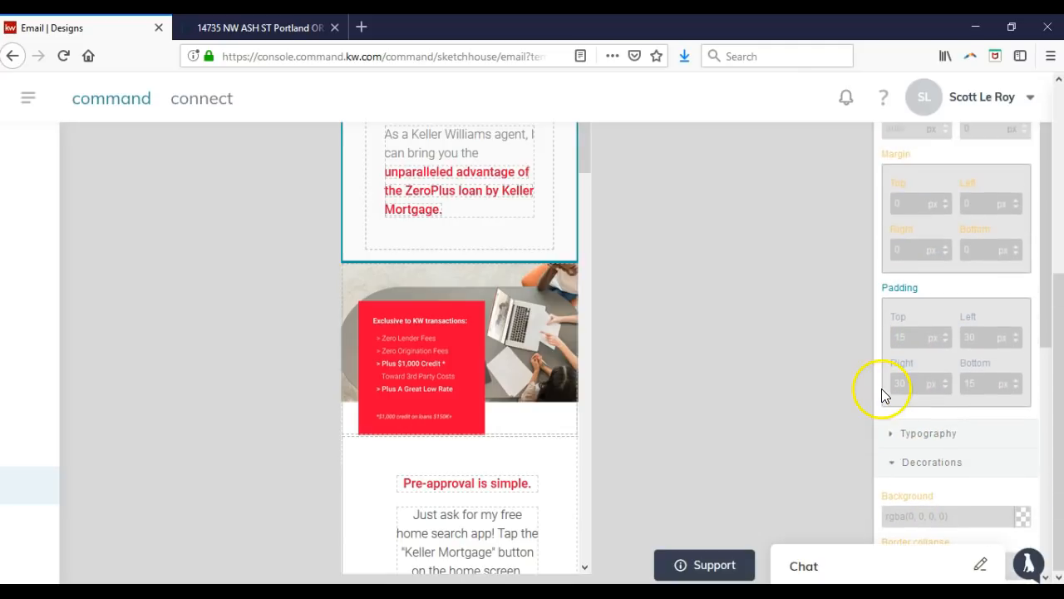
scroll(967, 333, "up", 5)
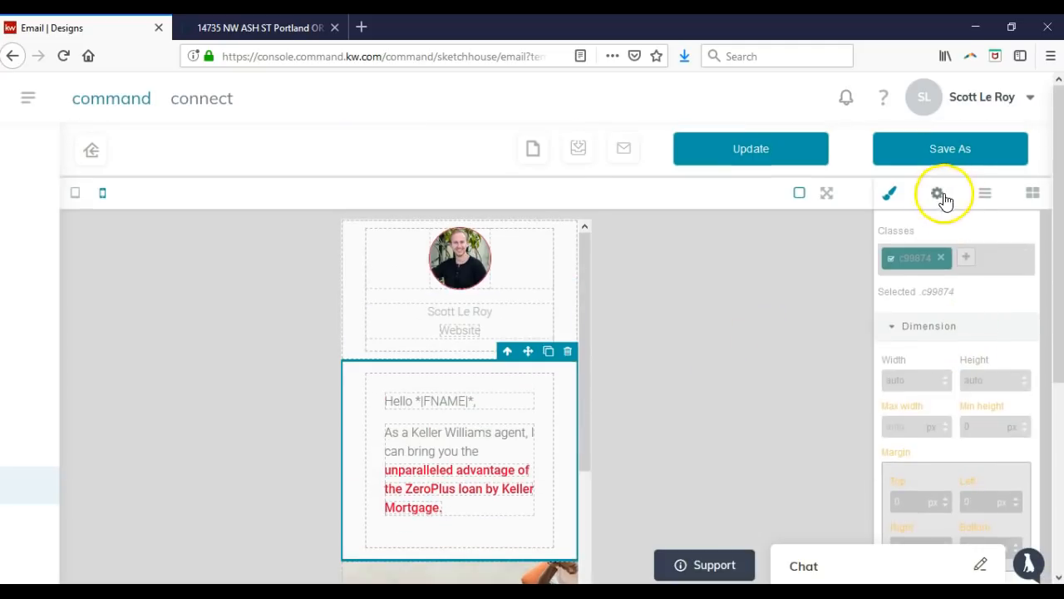
Check the cell's component settings and pick a layer in the Layer Manager.
left_click(938, 199)
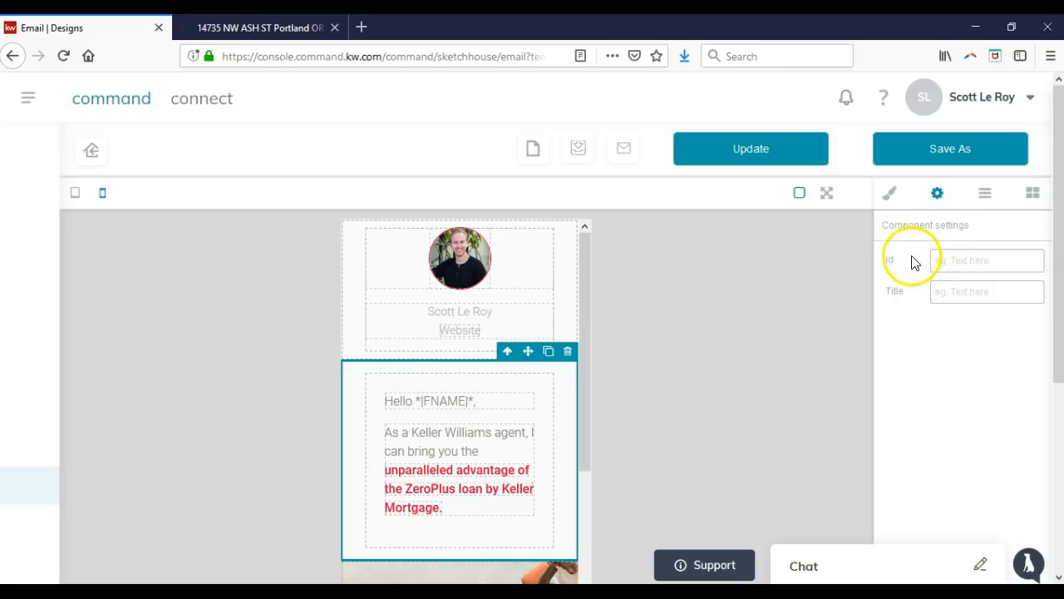
left_click(984, 195)
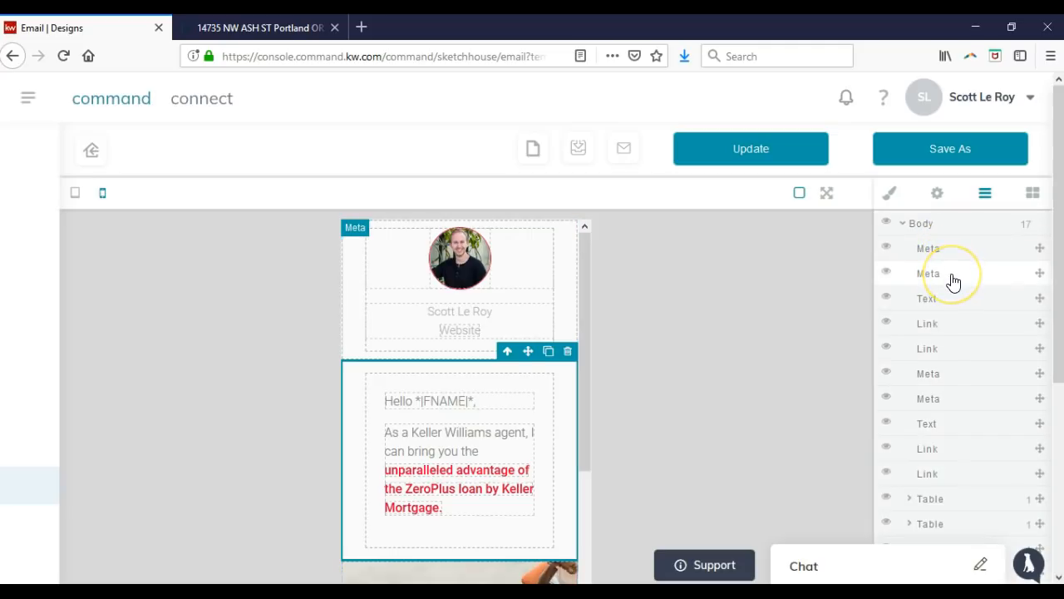
left_click(949, 304)
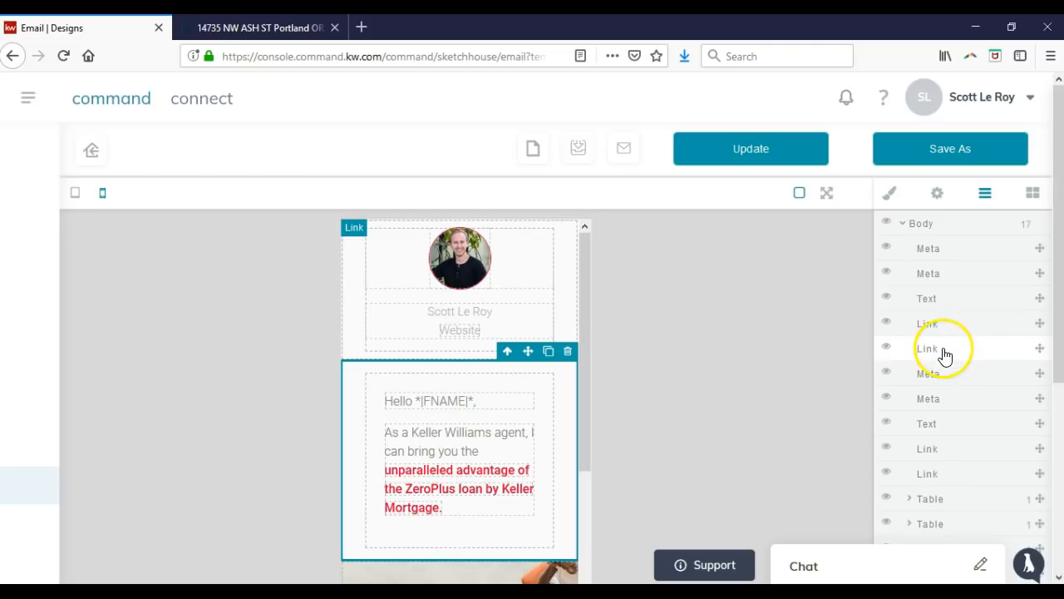
Bring back the Blocks panel listing content blocks like Button, Divider, Text and Image.
left_click(1033, 194)
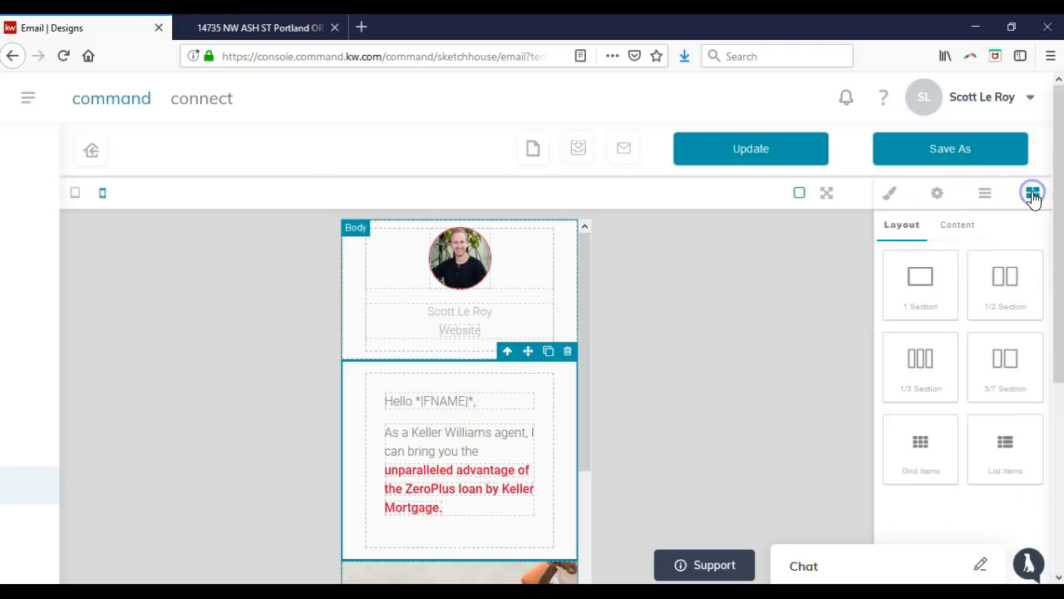
left_click(940, 235)
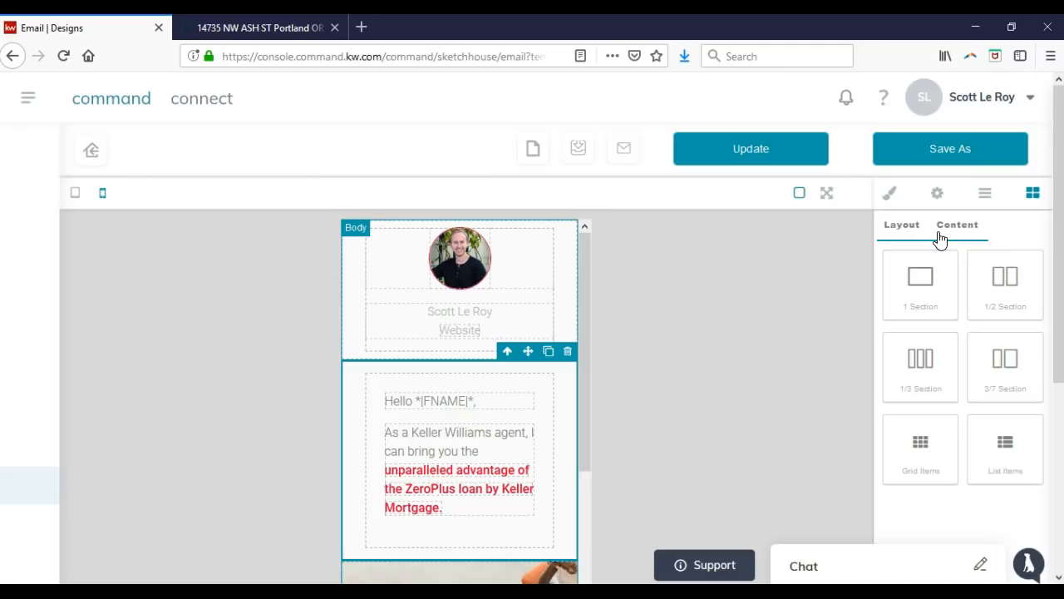
left_click(917, 238)
left_click(956, 237)
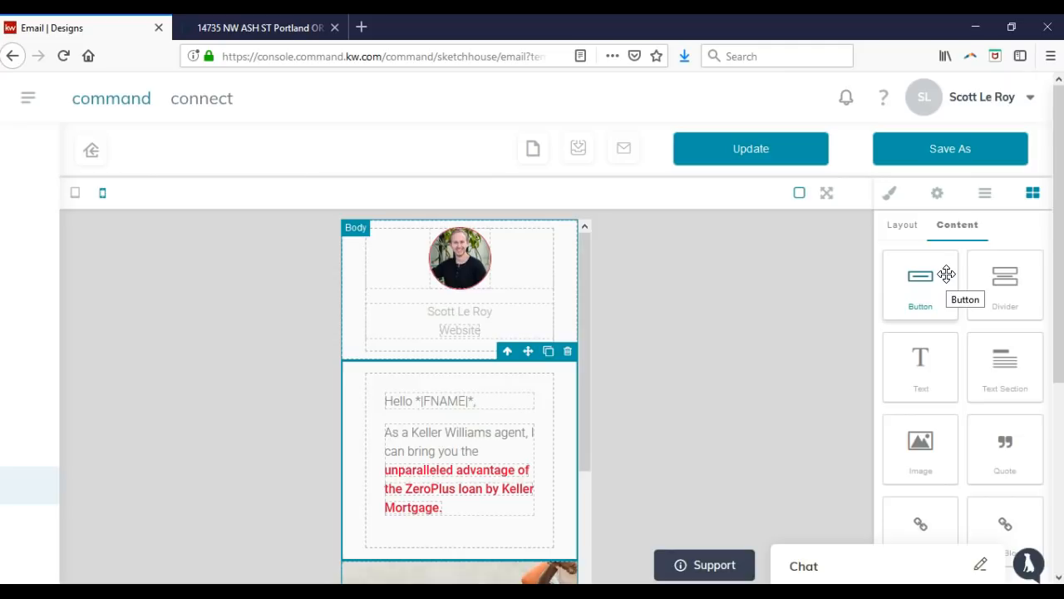
left_click(939, 286)
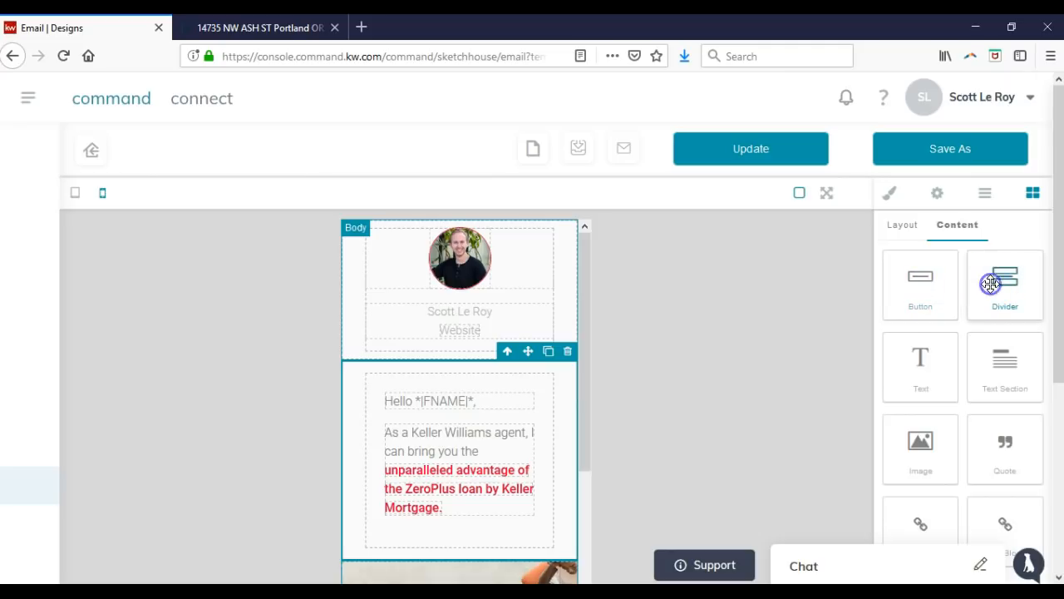
left_click_drag(1003, 280, 493, 363)
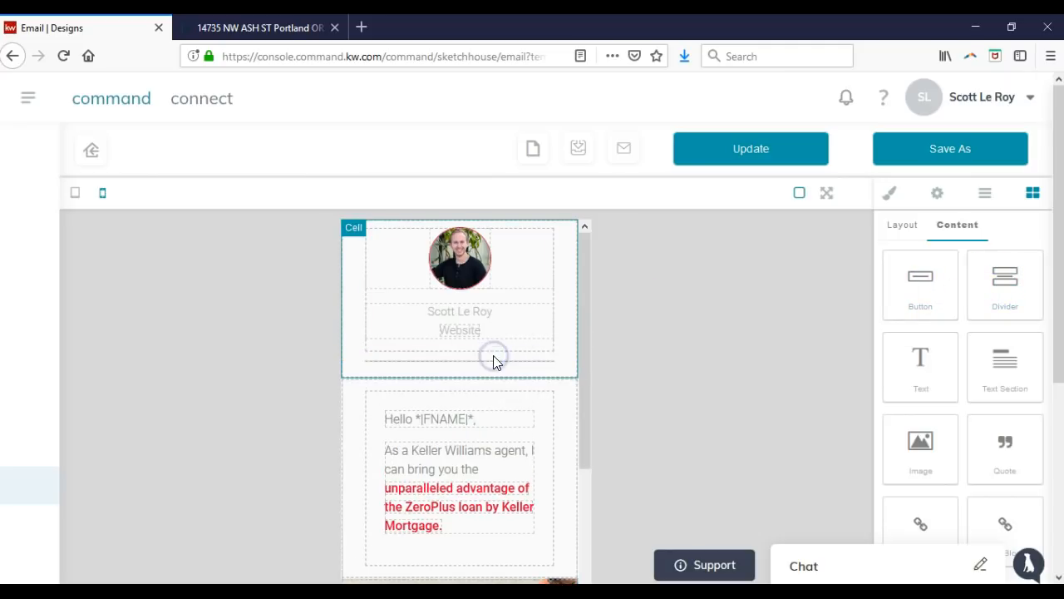
left_click(444, 366)
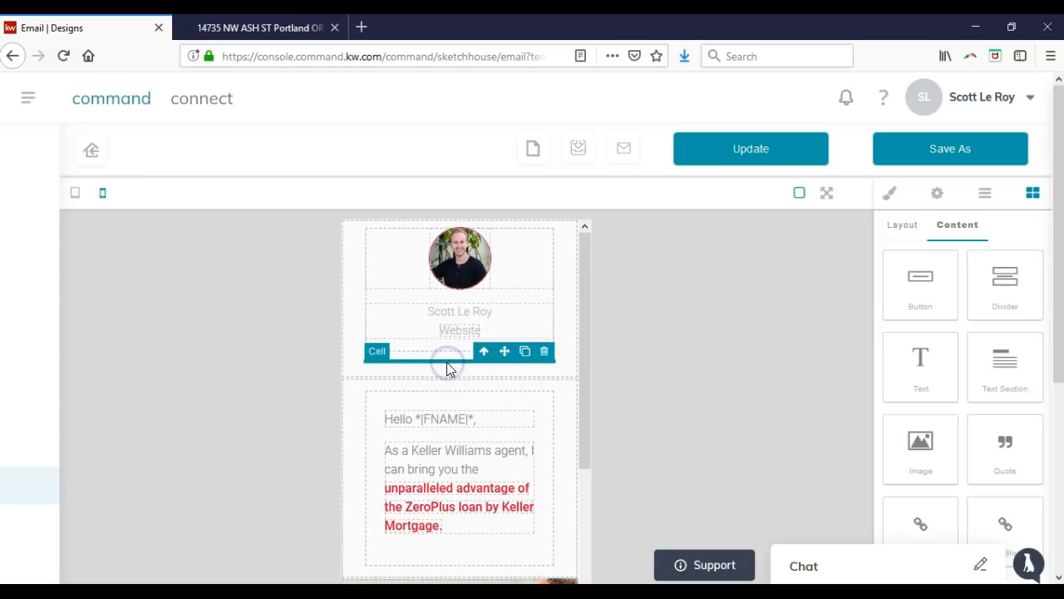
left_click(544, 354)
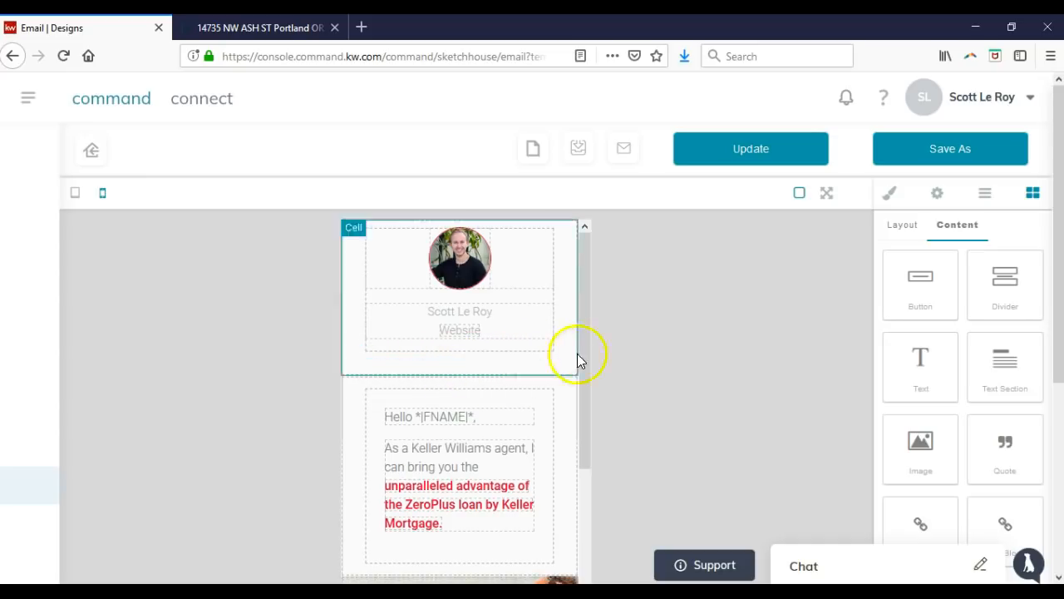
left_click_drag(937, 342, 535, 362)
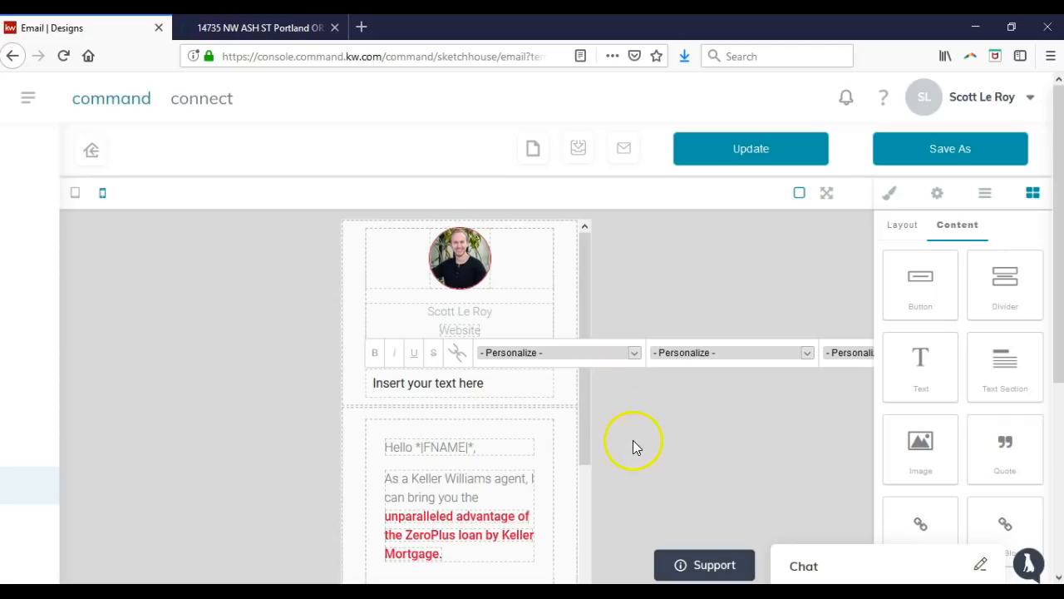
left_click(540, 375)
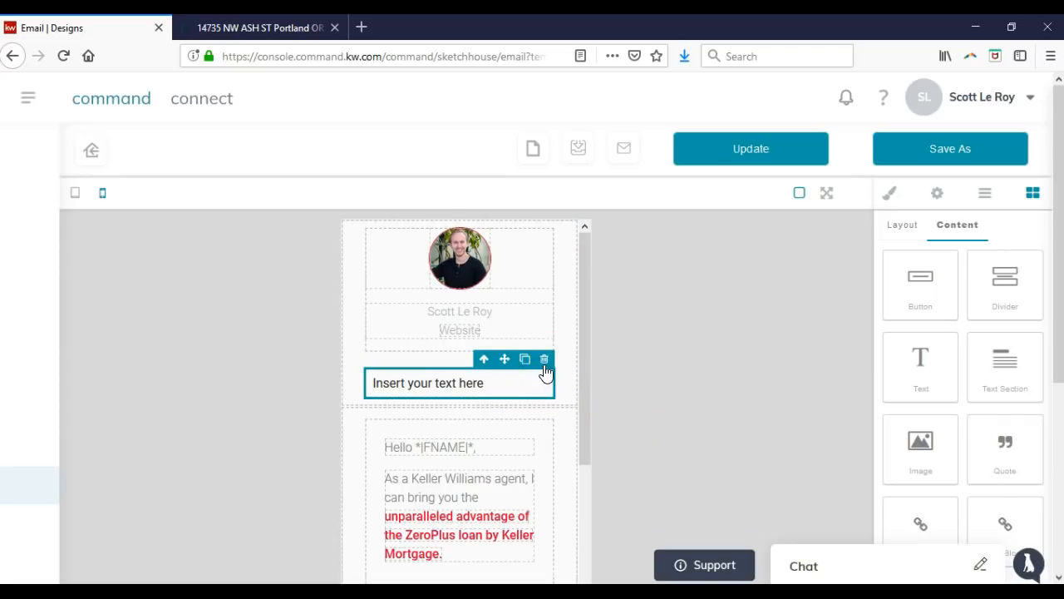
left_click(545, 363)
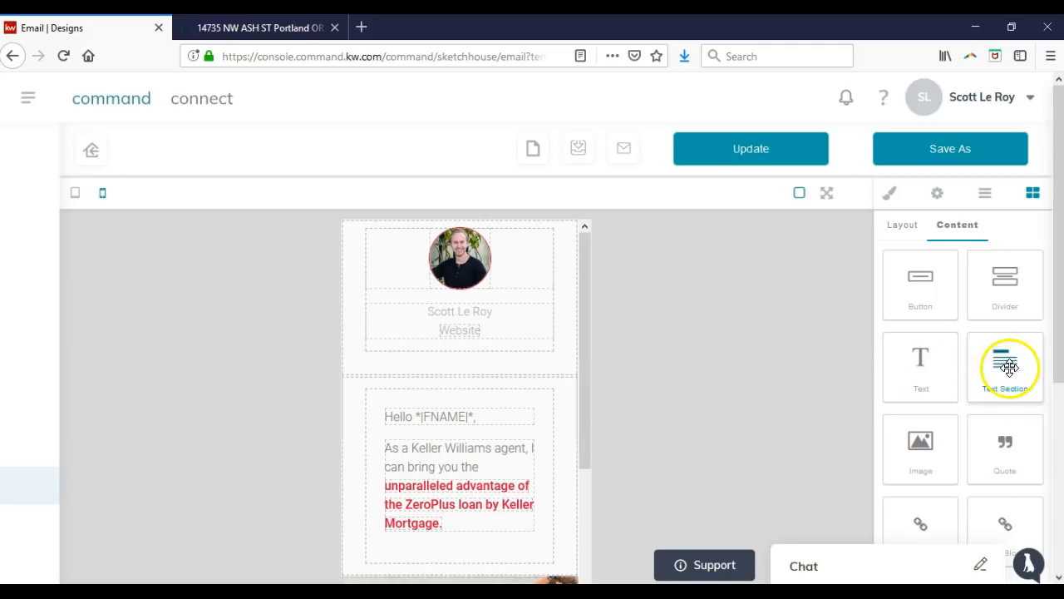
Add an image block and upload the house photo from Downloads into it.
scroll(1006, 349, "down", 4)
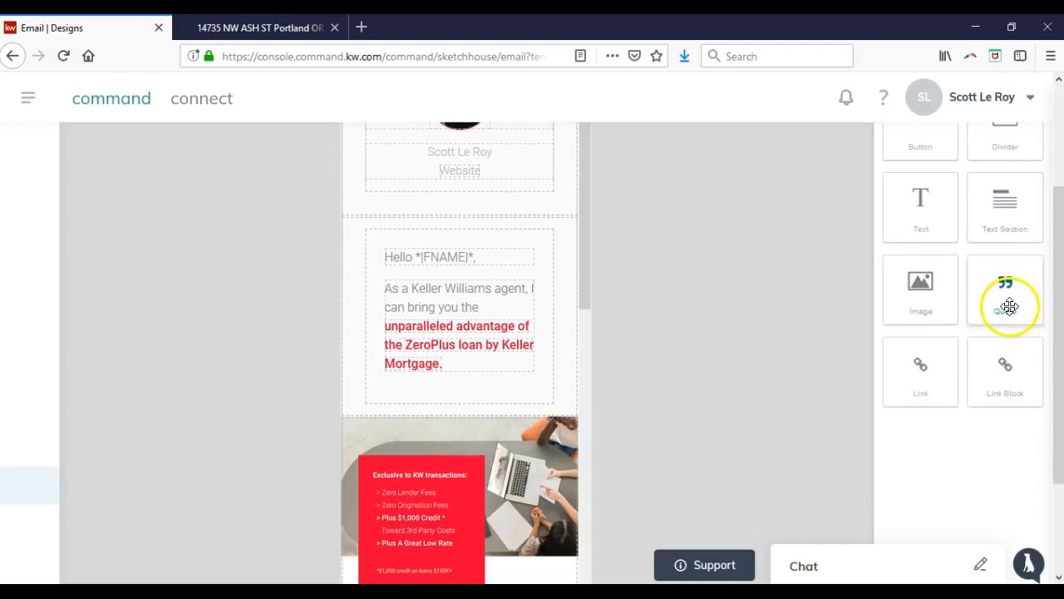
scroll(752, 323, "up", 2)
left_click_drag(928, 360, 504, 283)
left_click(443, 314)
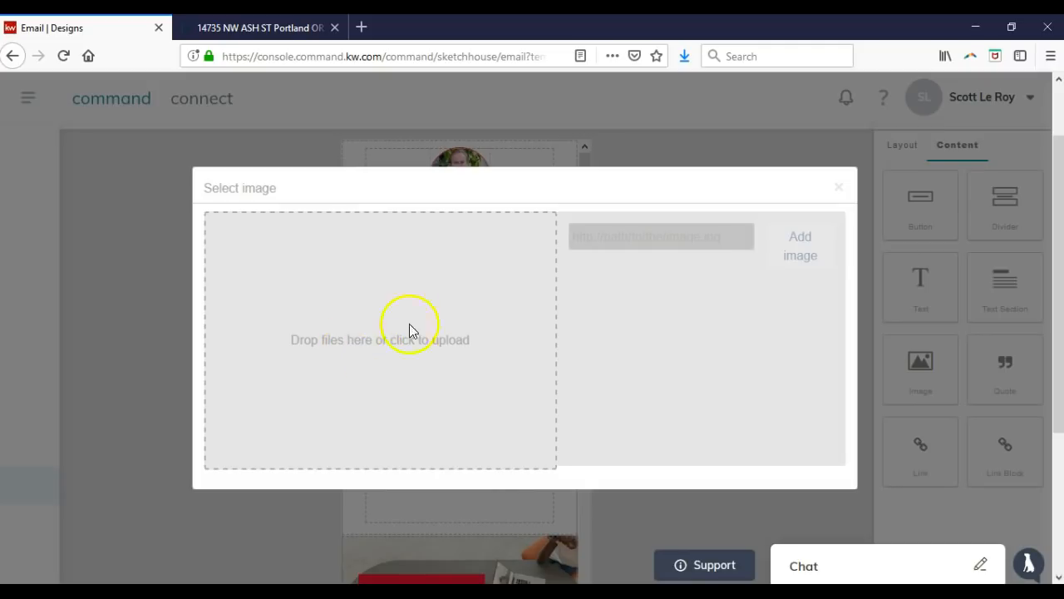
left_click(654, 235)
left_click(794, 257)
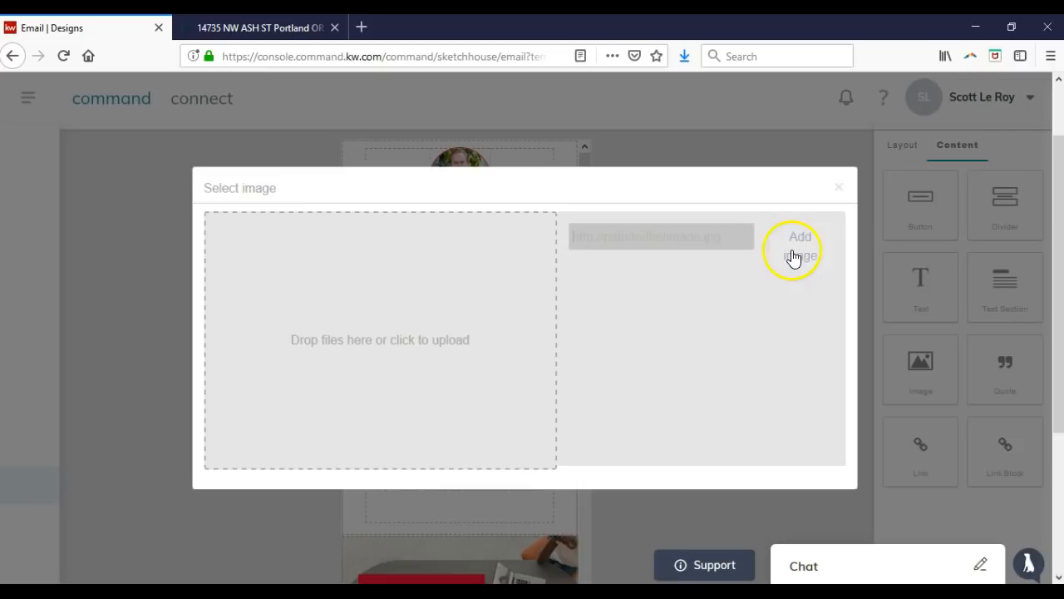
left_click(462, 327)
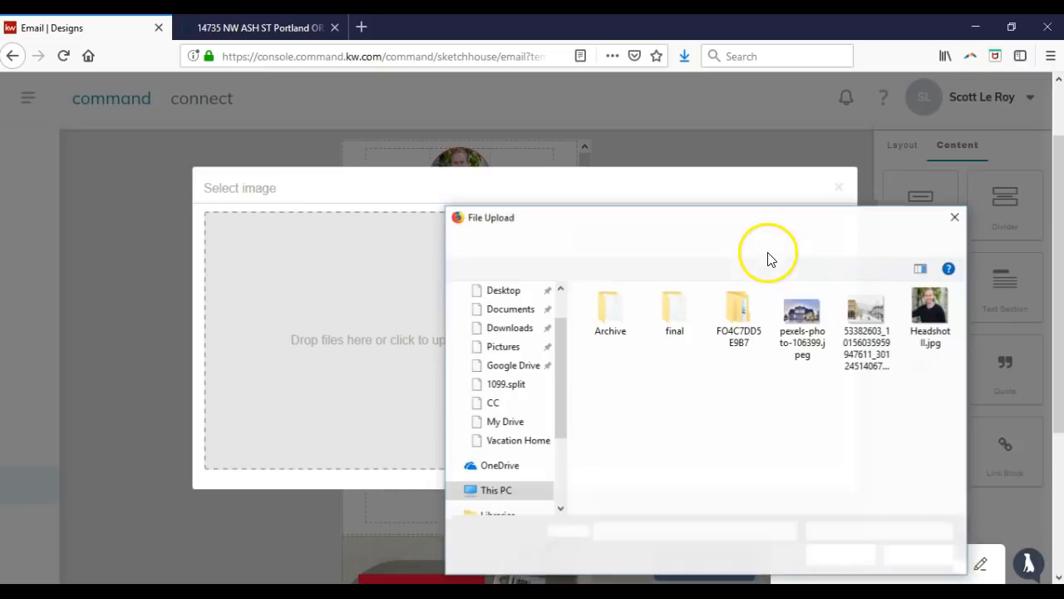
double_click(804, 316)
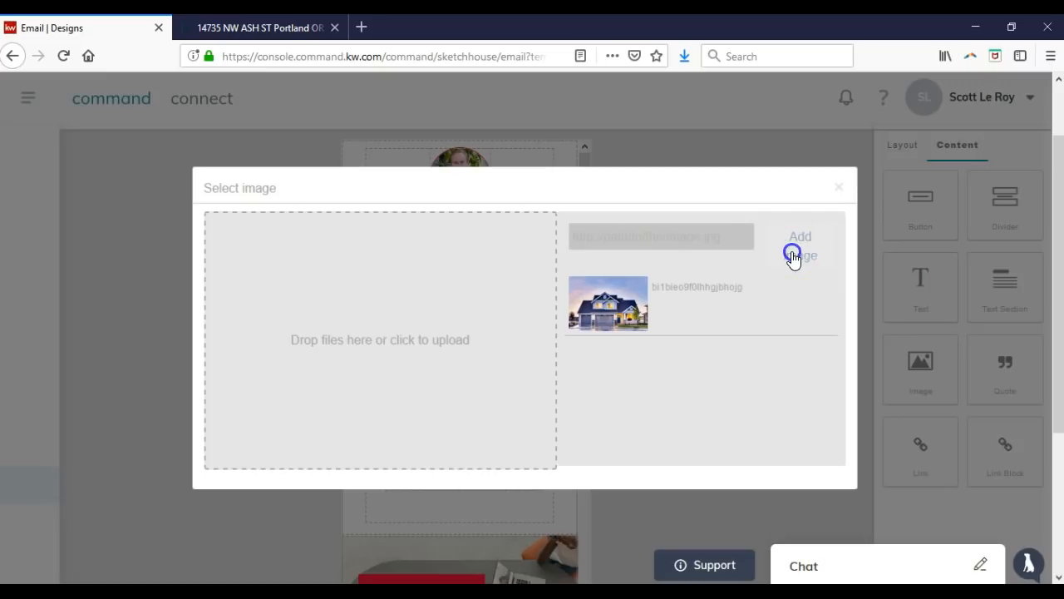
left_click(627, 305)
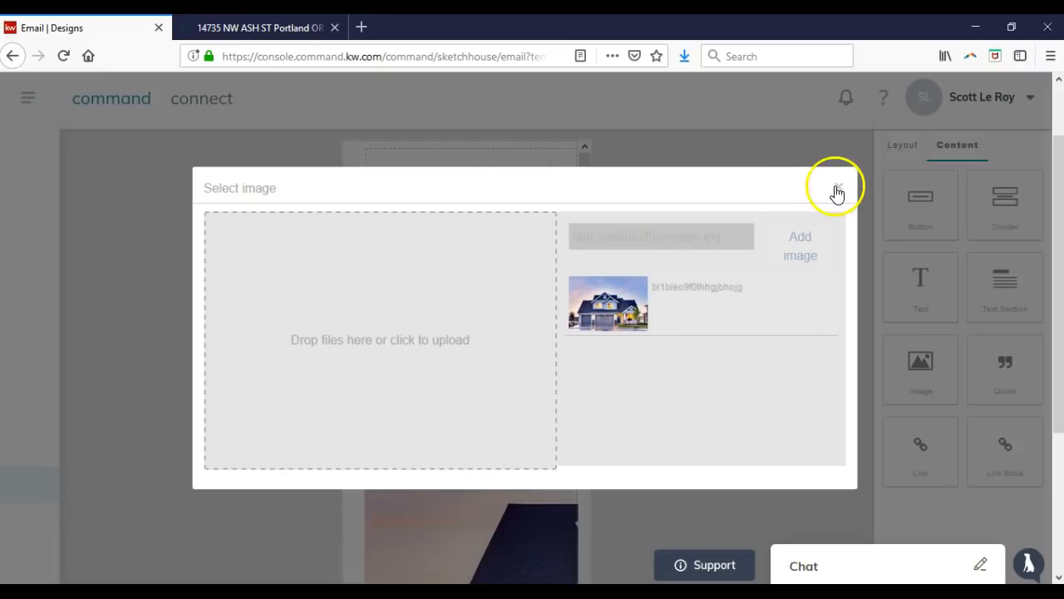
left_click(837, 192)
Shrink the house photo so the whole house shows, then switch to desktop preview.
scroll(616, 351, "down", 1)
left_click(493, 320)
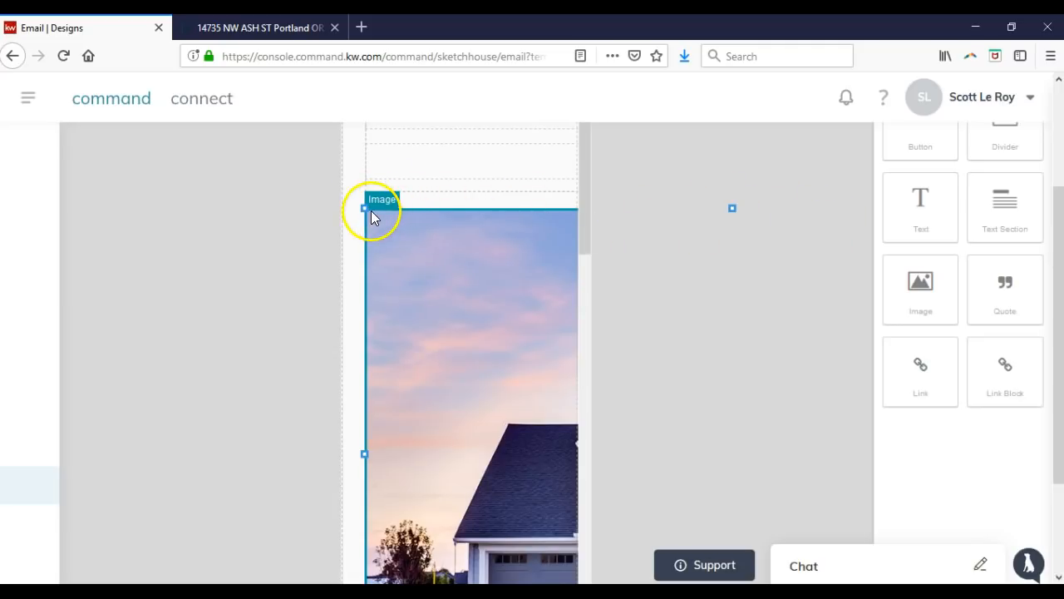
left_click_drag(366, 210, 568, 472)
left_click_drag(486, 565, 488, 374)
left_click(736, 302)
scroll(191, 208, "up", 3)
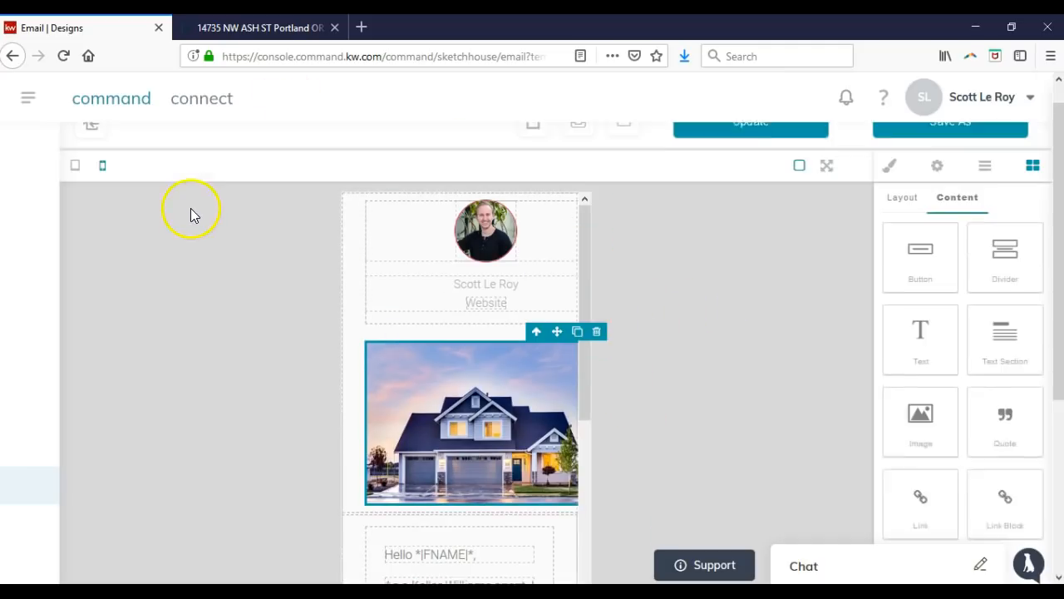
left_click(76, 195)
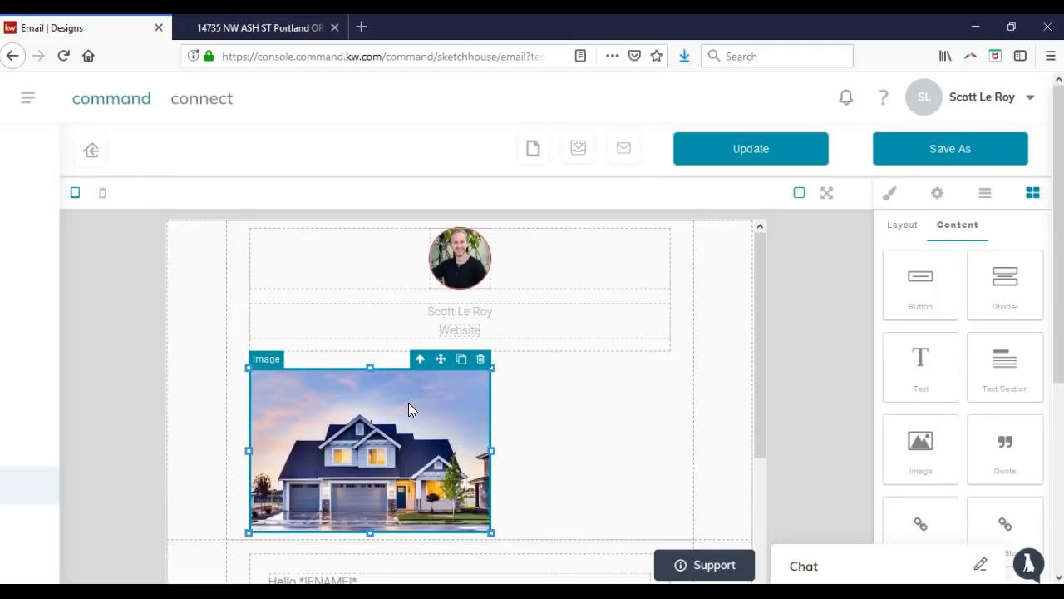
Delete the extra right-hand copy of the house photo.
left_click_drag(408, 403, 449, 403)
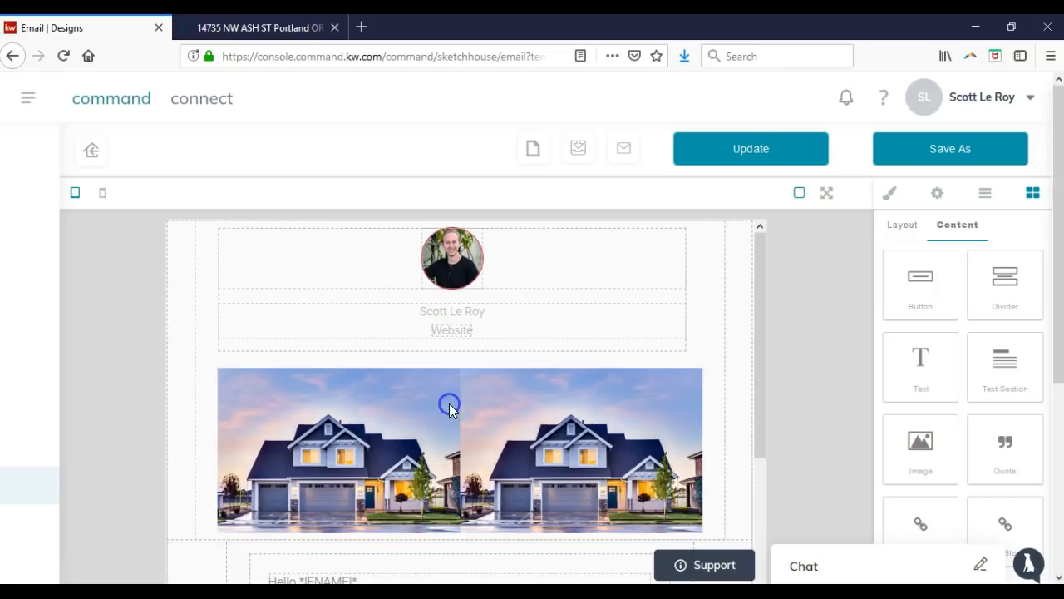
left_click(504, 409)
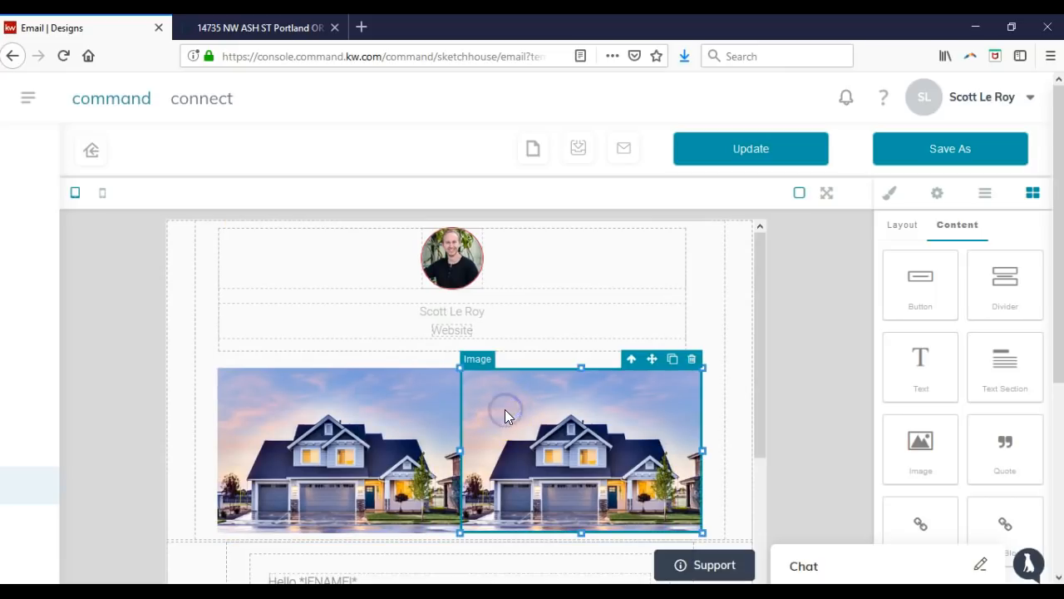
key("Delete")
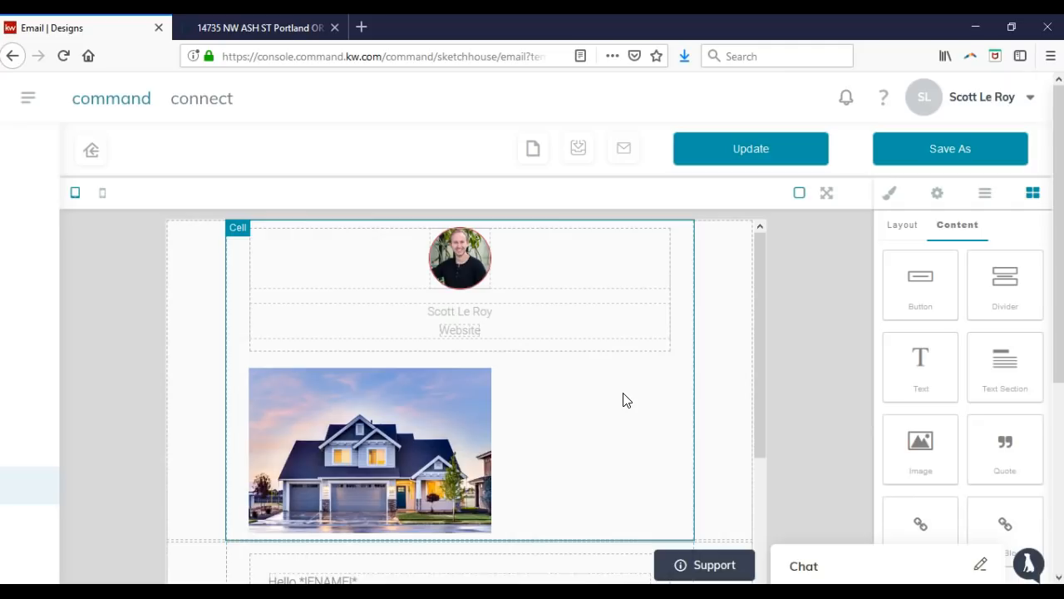
left_click(436, 413)
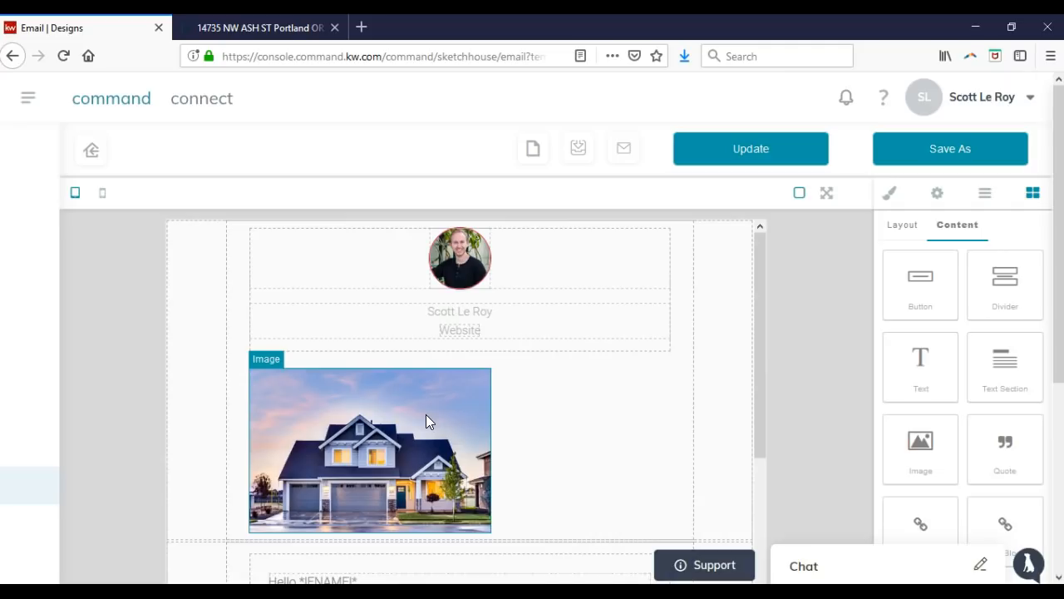
Add a one-column section, move the house photo into it, and delete the leftover duplicate.
left_click(919, 235)
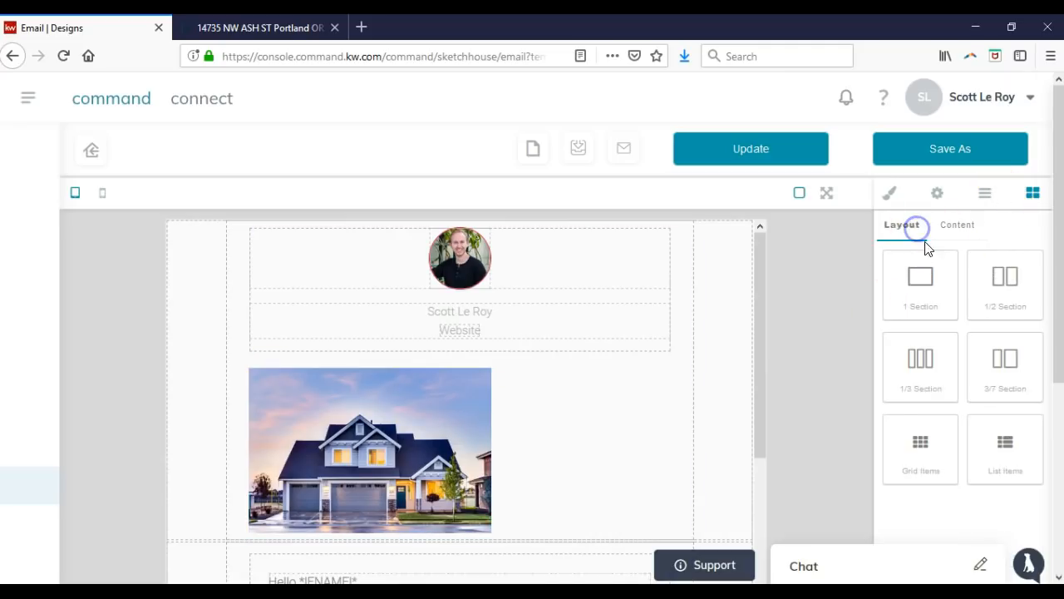
left_click_drag(920, 279, 522, 354)
left_click_drag(462, 499, 492, 411)
left_click(452, 556)
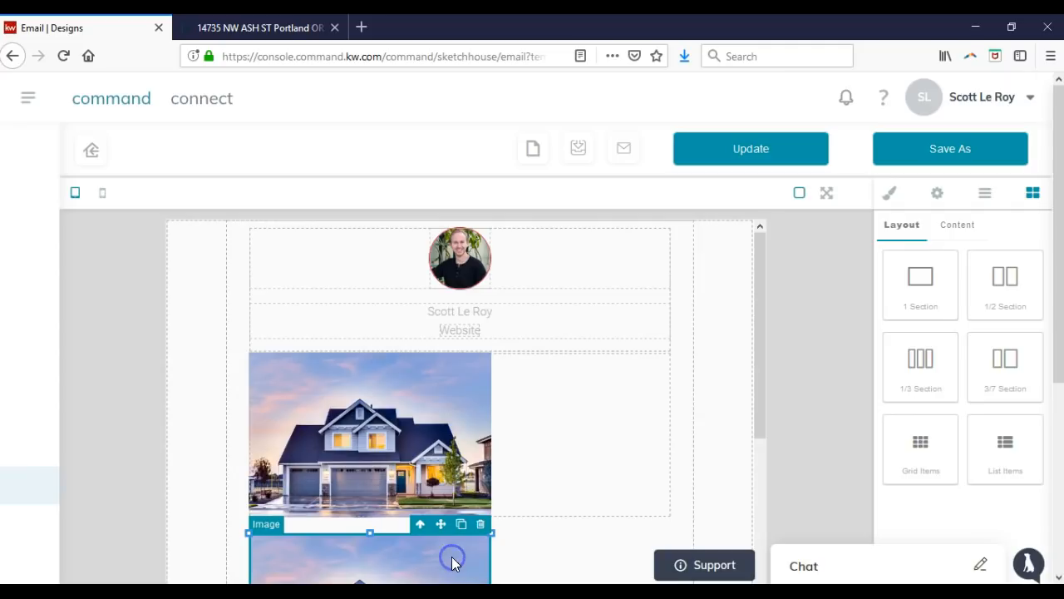
key("Delete")
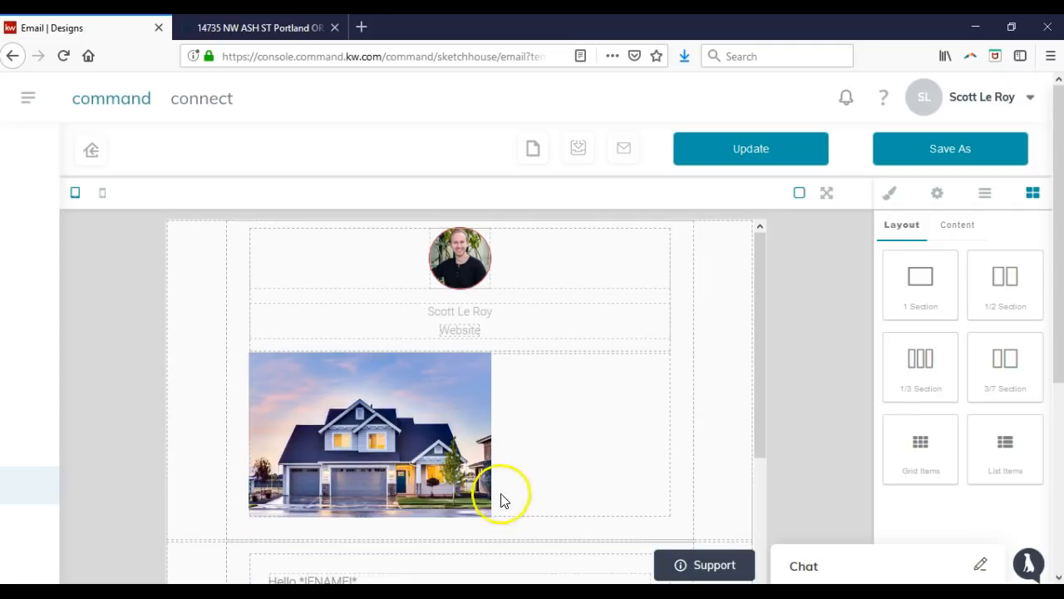
Resize the house photo to fill roughly half the email's width.
left_click(464, 405)
right_click(441, 395)
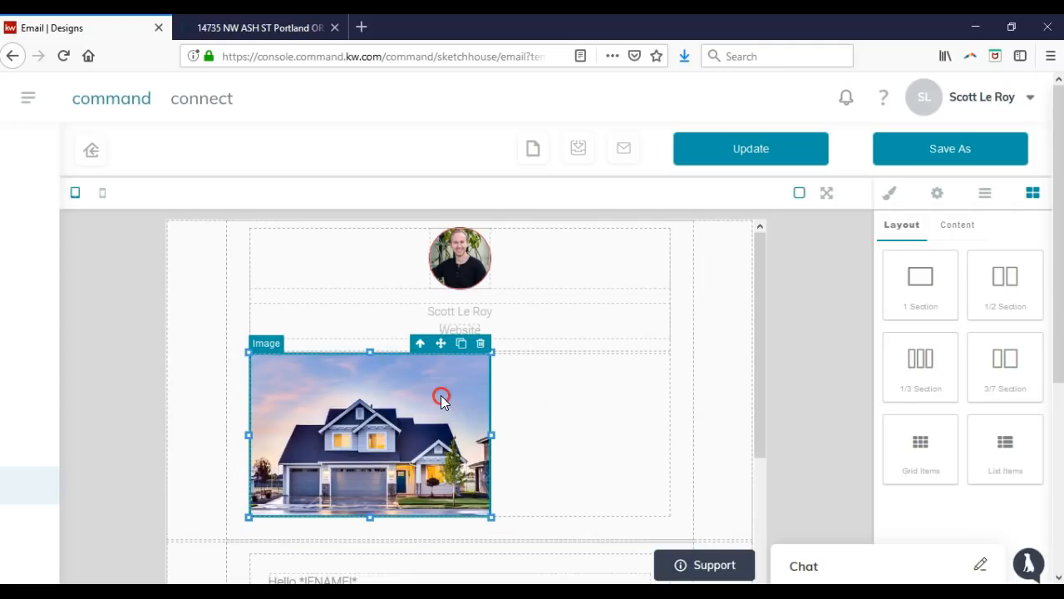
left_click(421, 384)
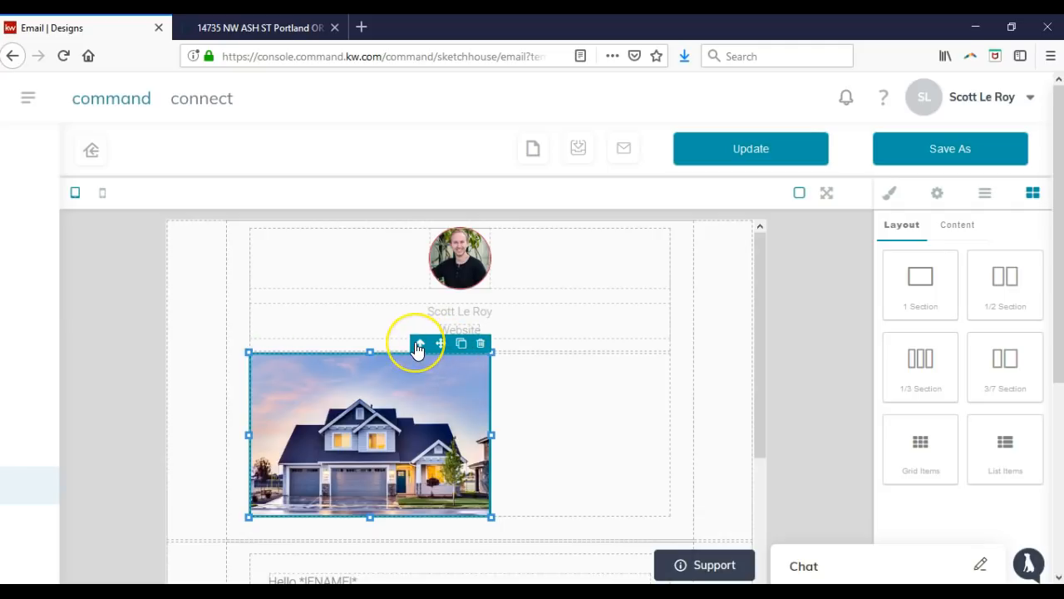
left_click(416, 344)
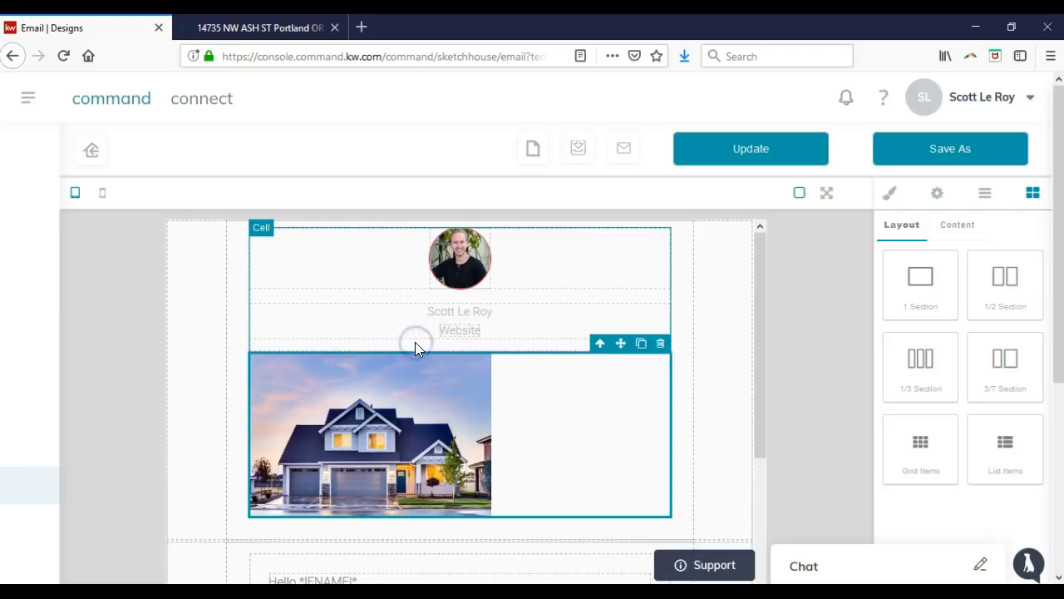
left_click(447, 394)
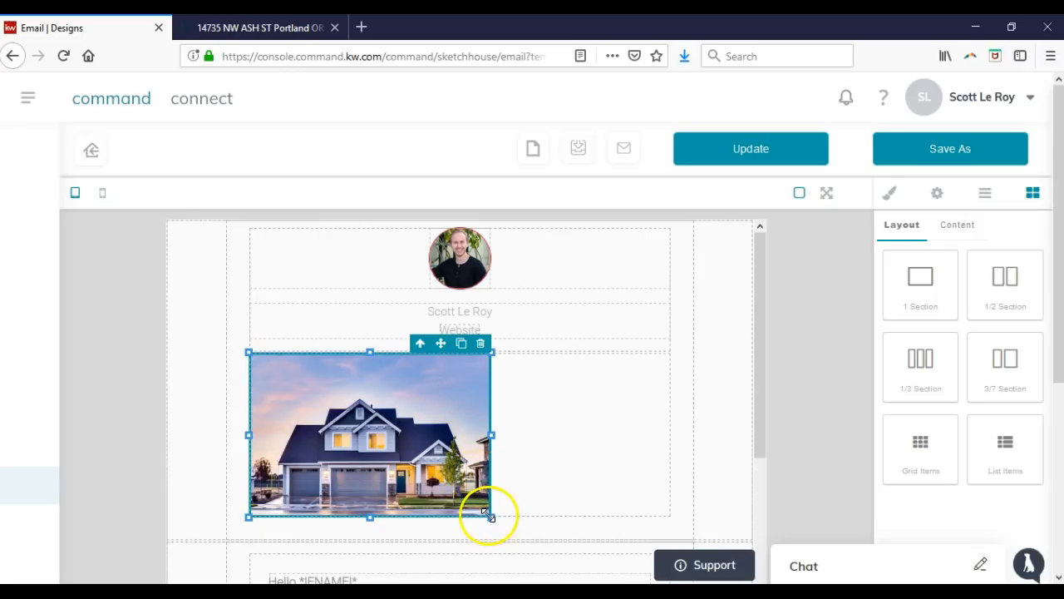
left_click_drag(491, 516, 527, 541)
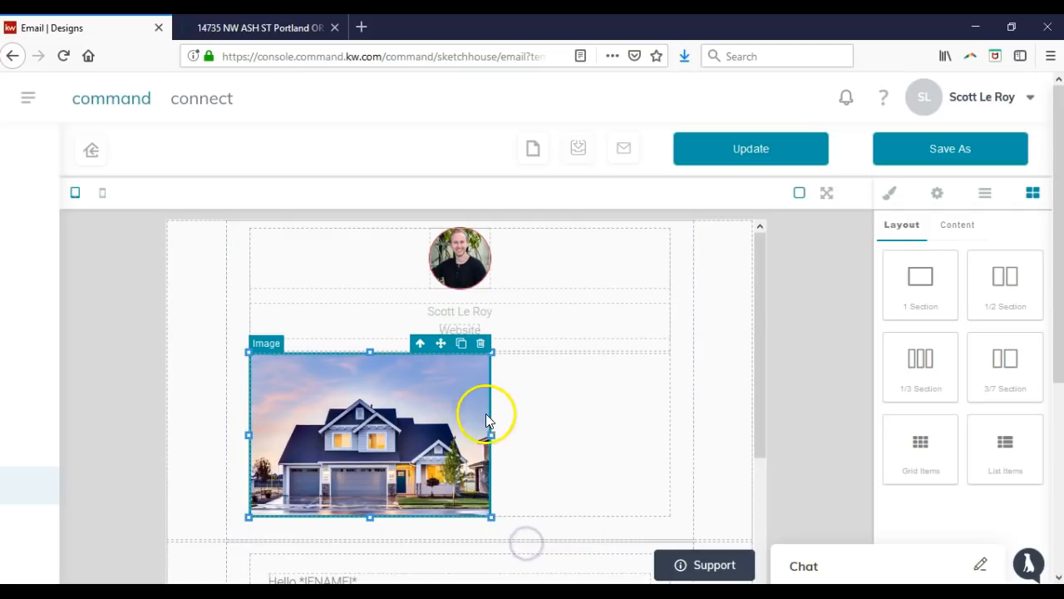
left_click_drag(490, 434, 582, 435)
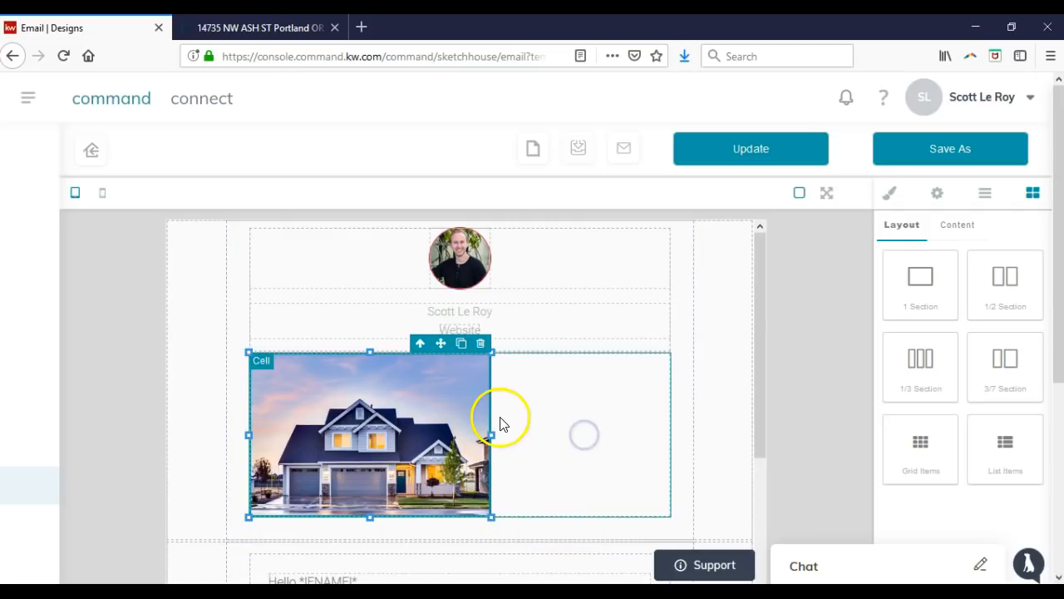
Delete the house photo and the empty section it leaves behind.
left_click(482, 345)
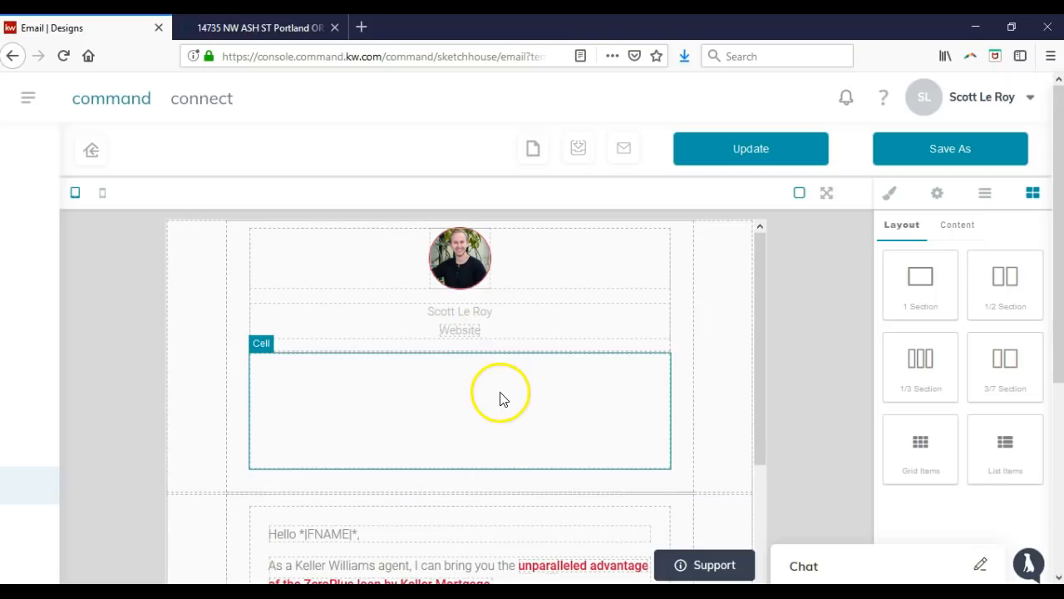
left_click(660, 346)
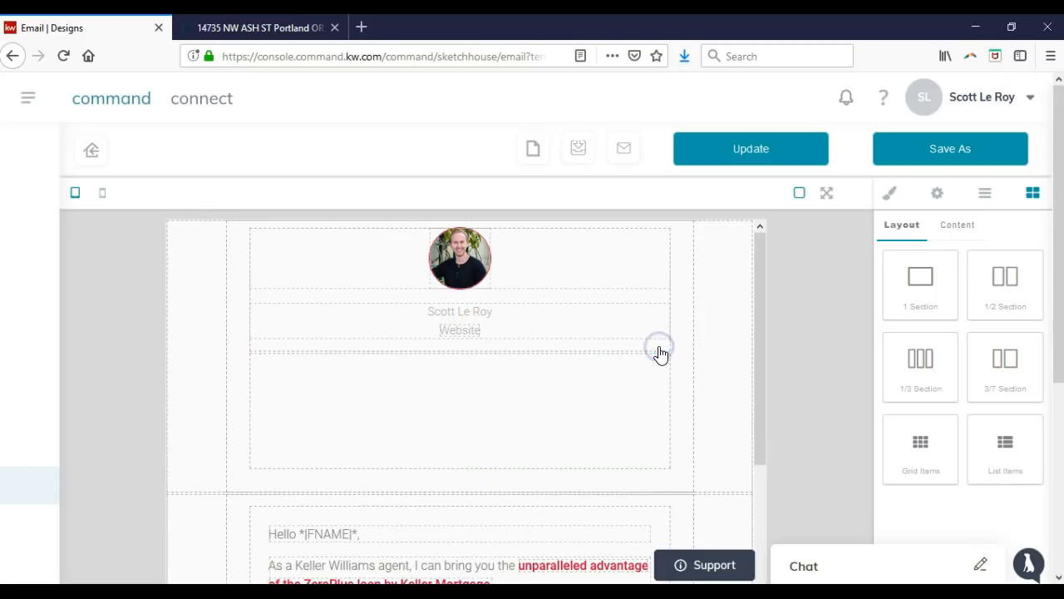
left_click(500, 386)
left_click(659, 347)
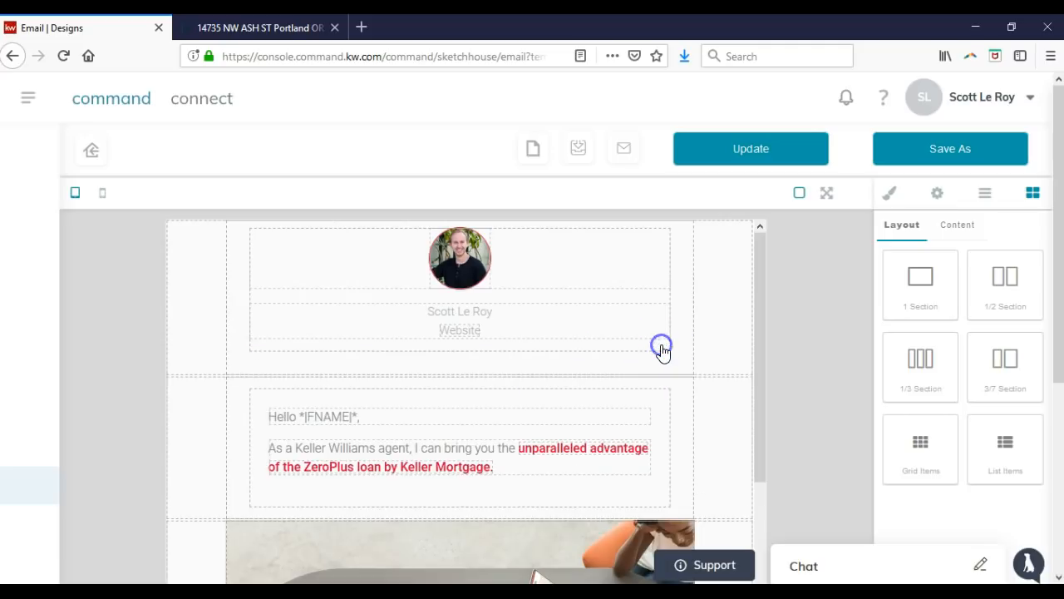
left_click(605, 378)
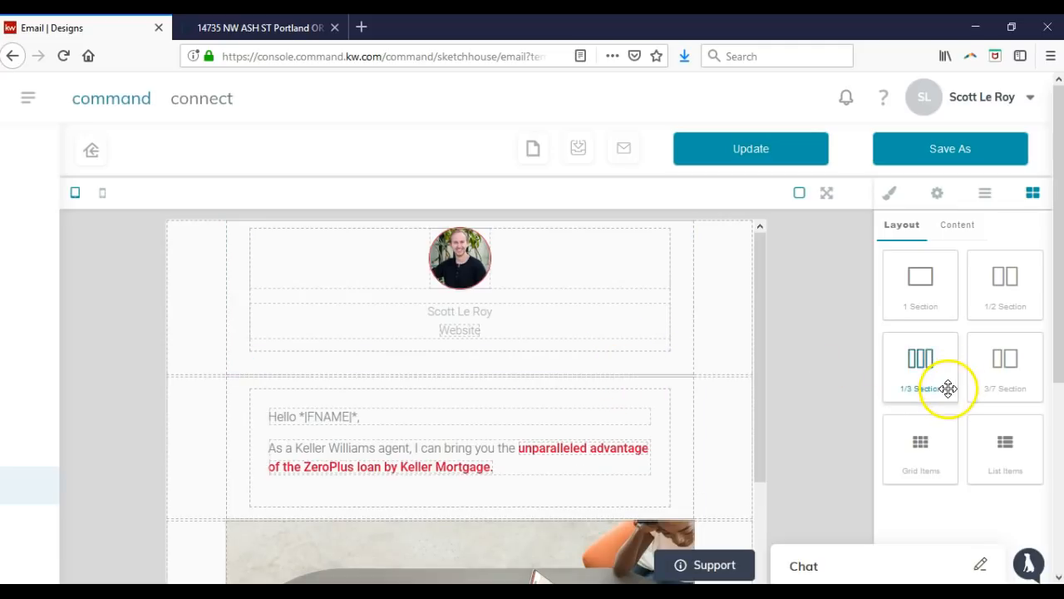
Return to the content blocks list and scroll through the template to review it.
left_click(953, 241)
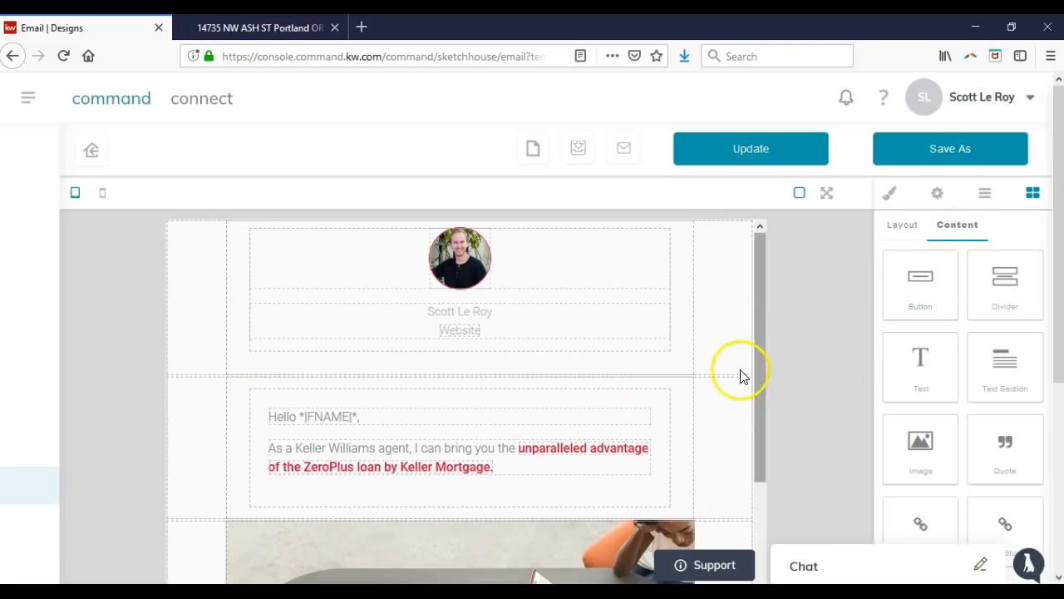
scroll(620, 382, "down", 3)
scroll(621, 380, "down", 6)
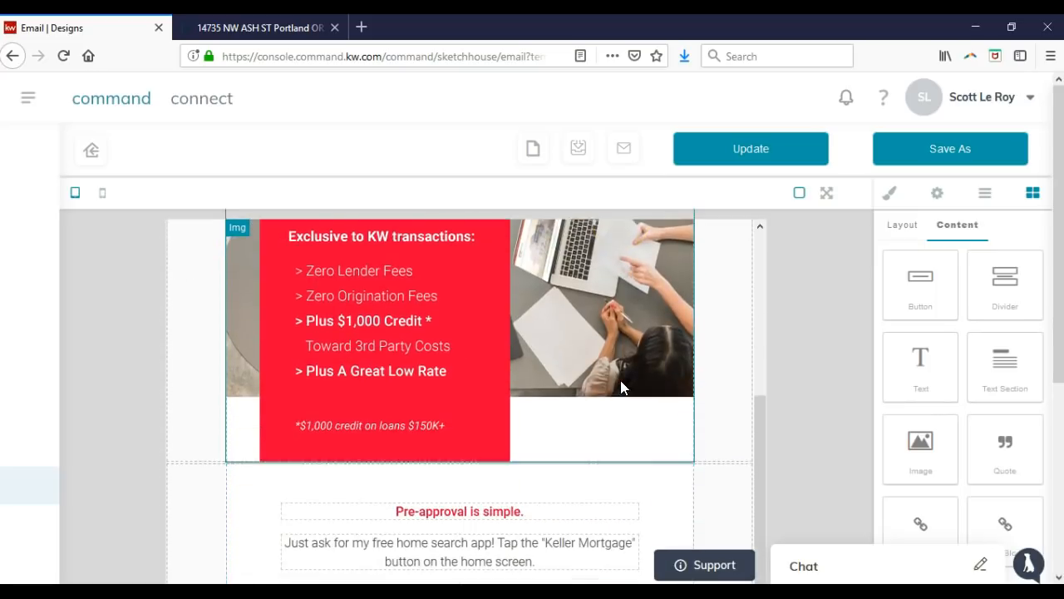
scroll(622, 387, "down", 5)
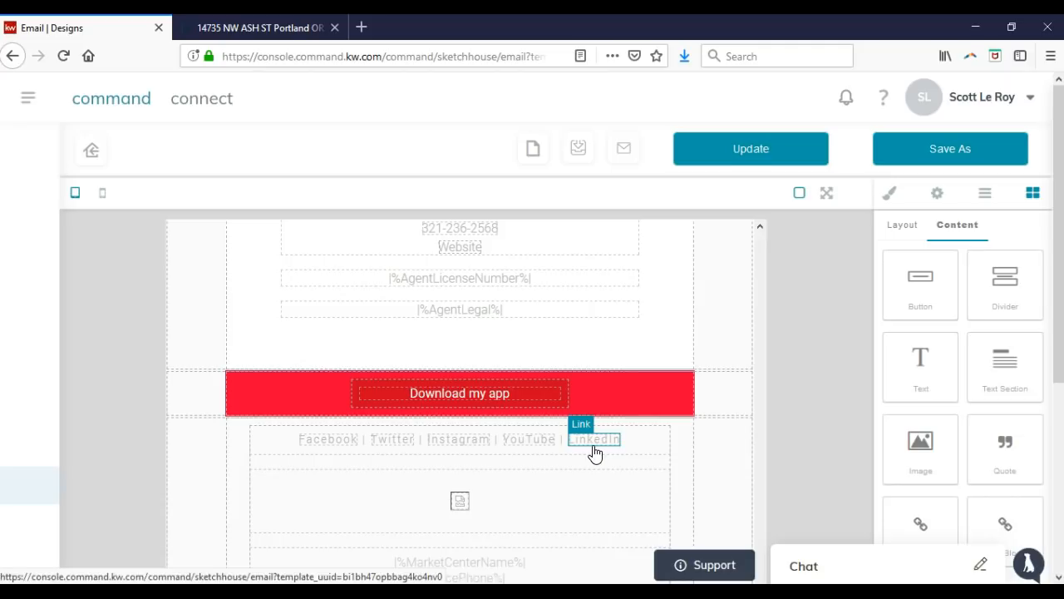
scroll(594, 454, "down", 3)
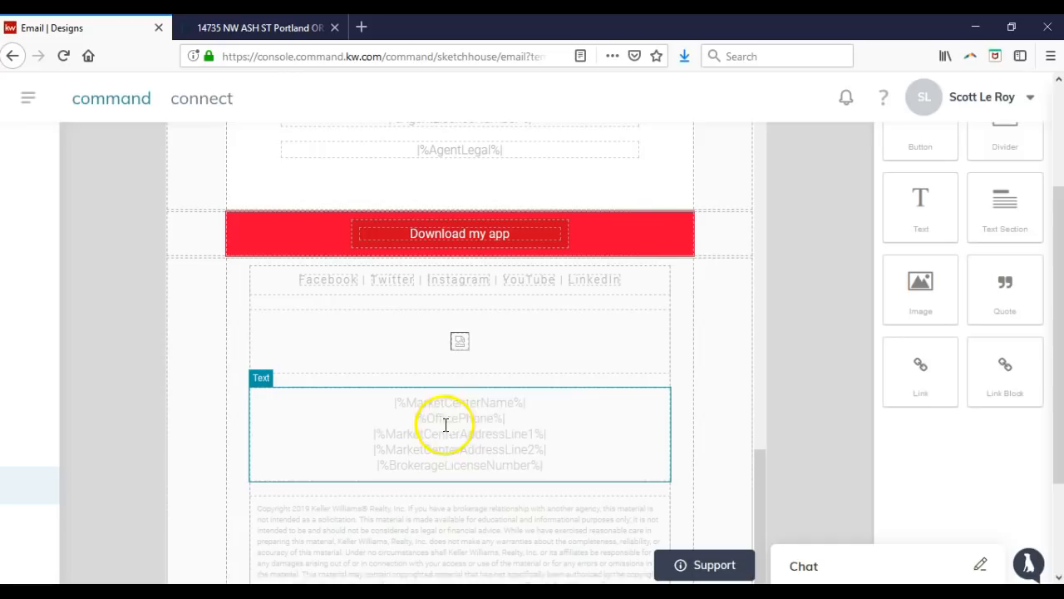
scroll(557, 429, "down", 1)
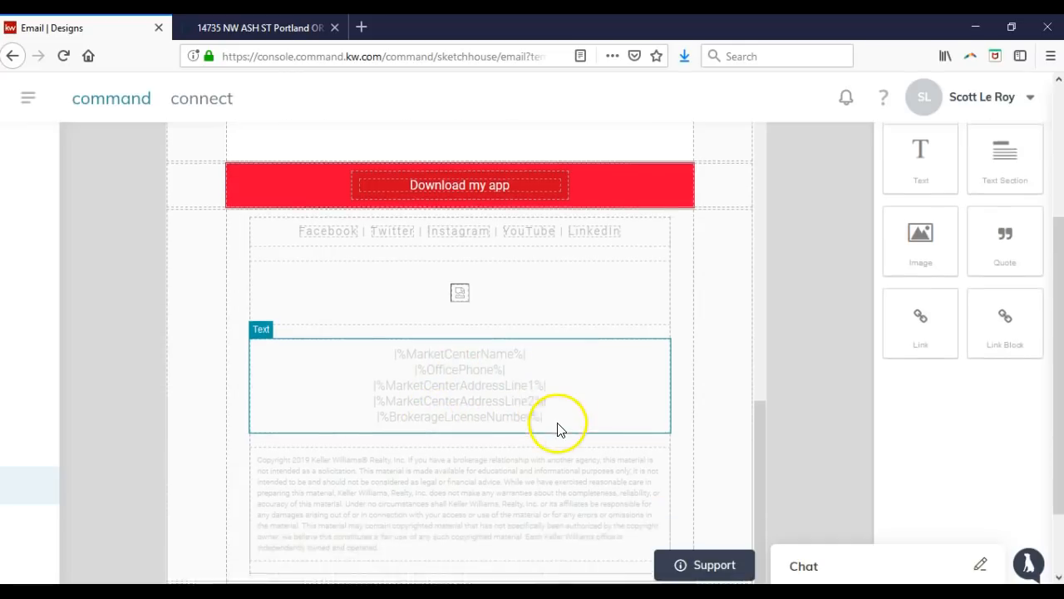
scroll(557, 429, "down", 2)
scroll(540, 422, "up", 9)
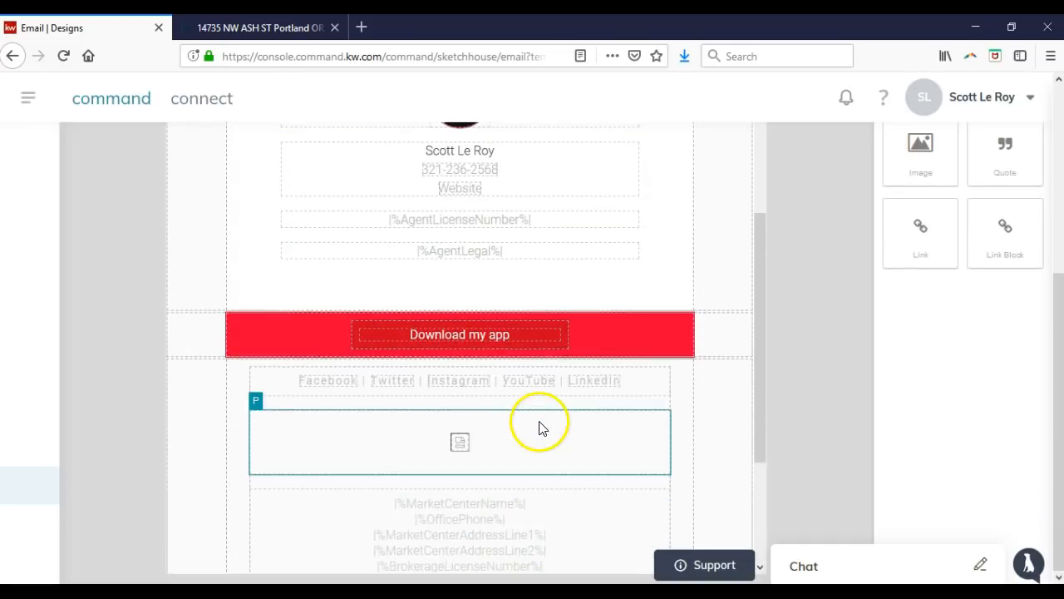
scroll(539, 427, "up", 8)
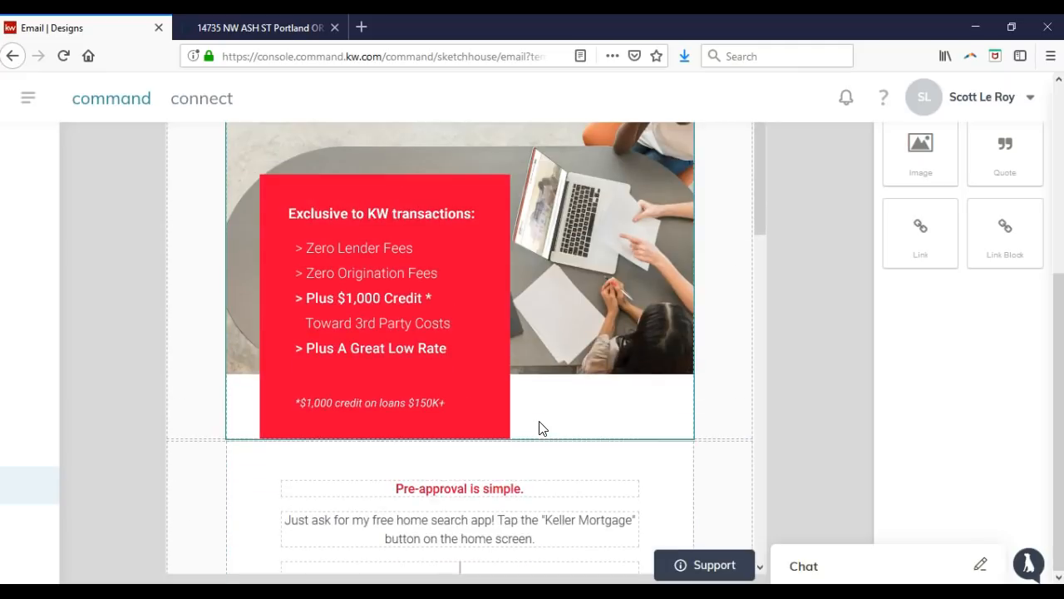
scroll(538, 428, "up", 3)
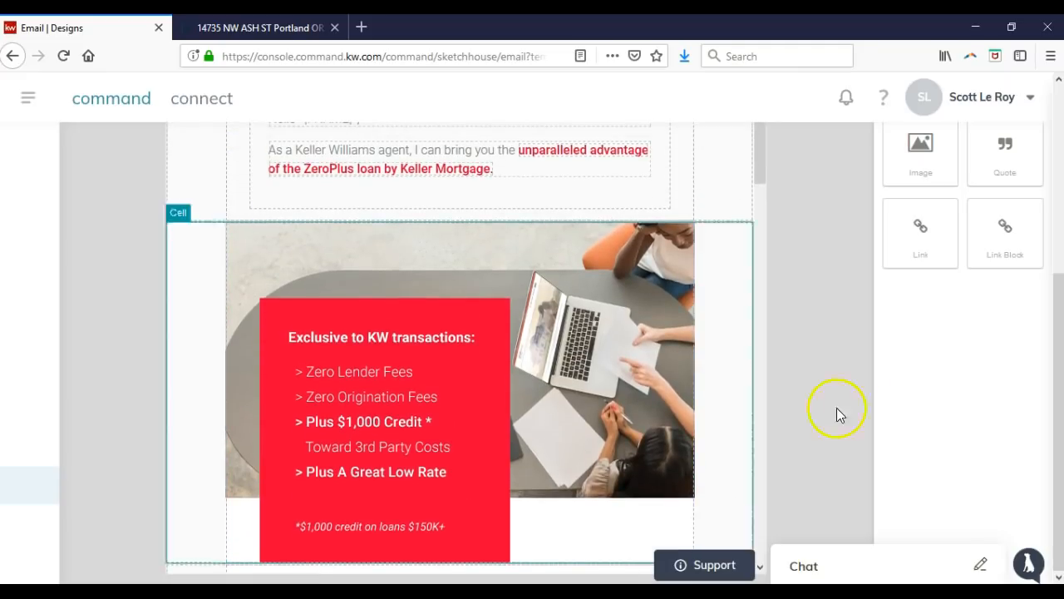
scroll(831, 408, "up", 2)
scroll(808, 400, "up", 3)
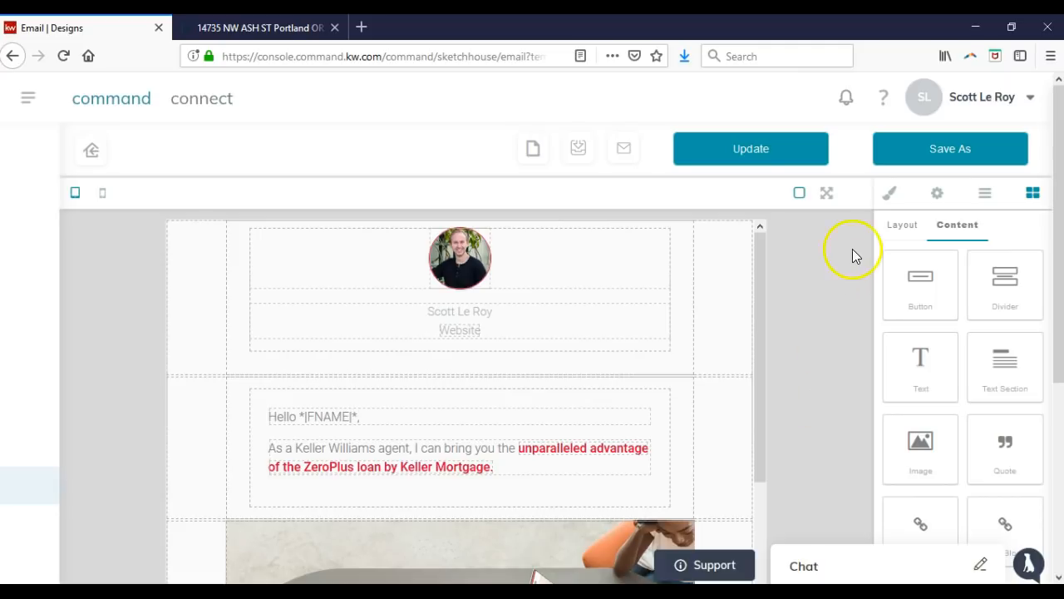
Toggle the email designer into full screen and exit with Esc to restore the page header.
left_click(820, 190)
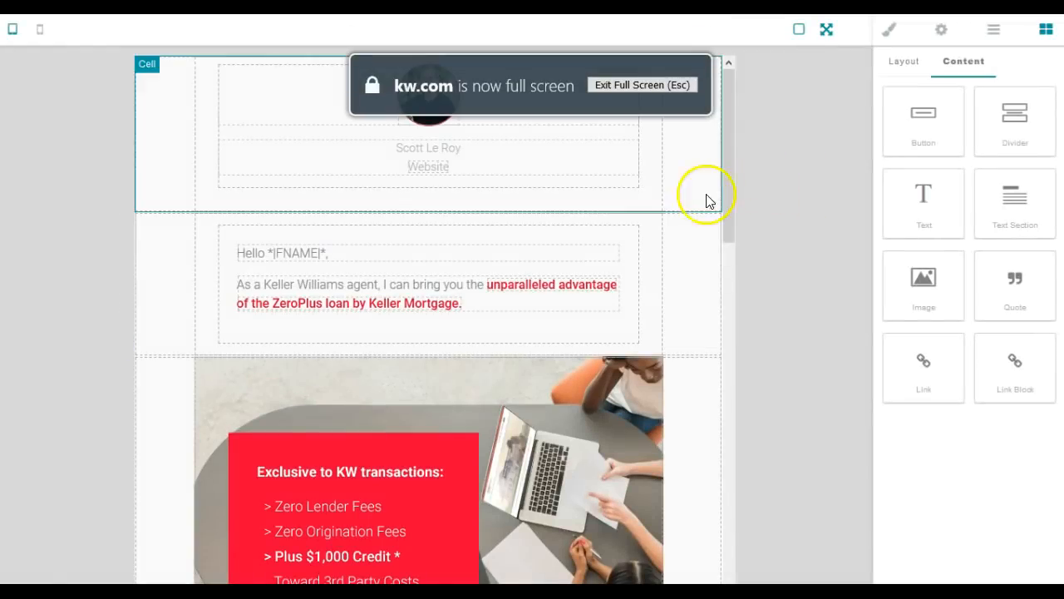
left_click(780, 201)
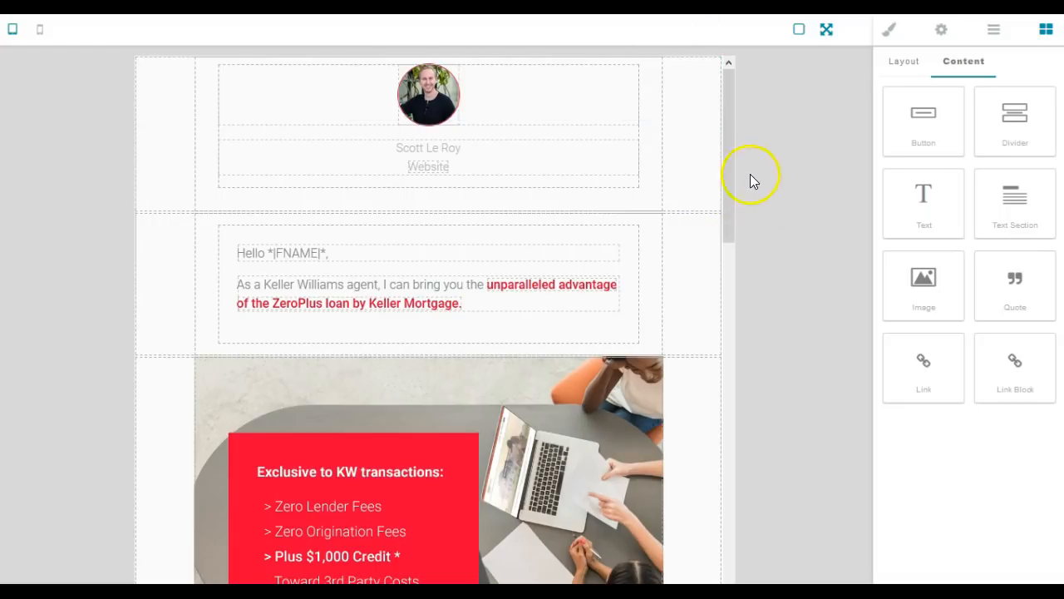
key("Escape")
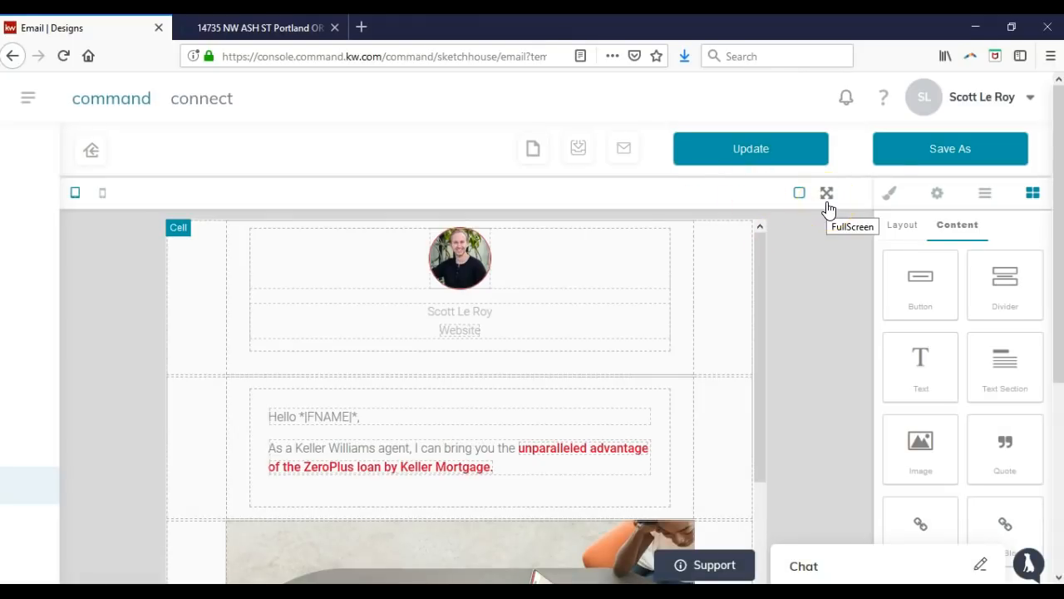
left_click(805, 259)
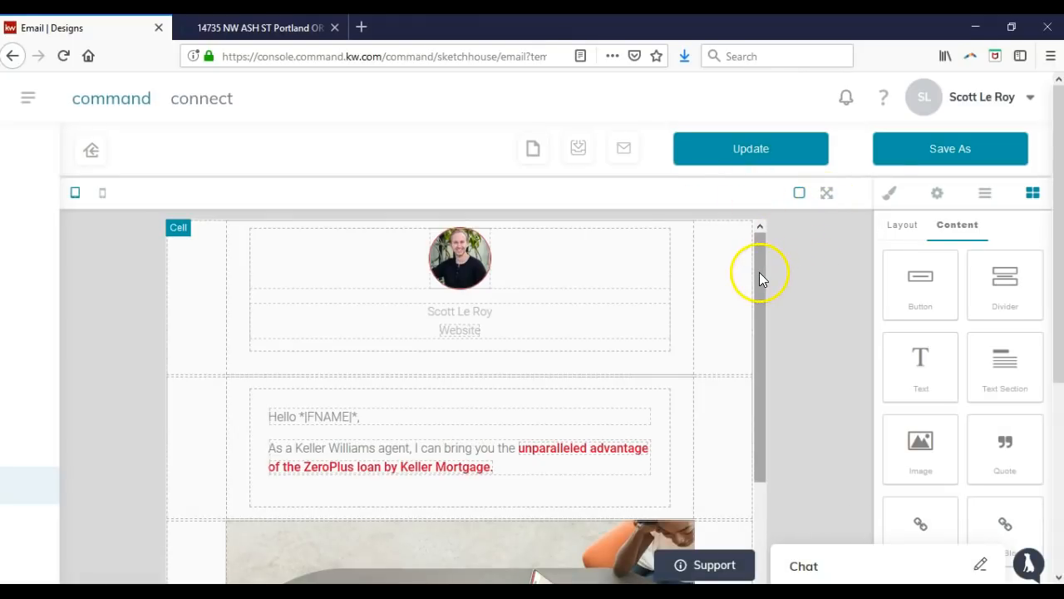
left_click(526, 154)
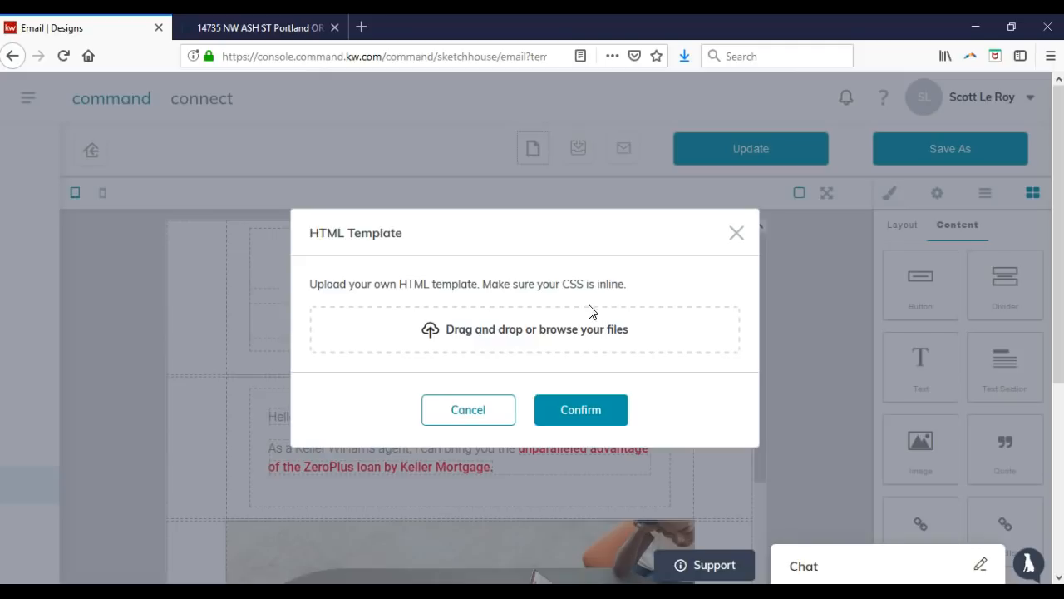
left_click(544, 330)
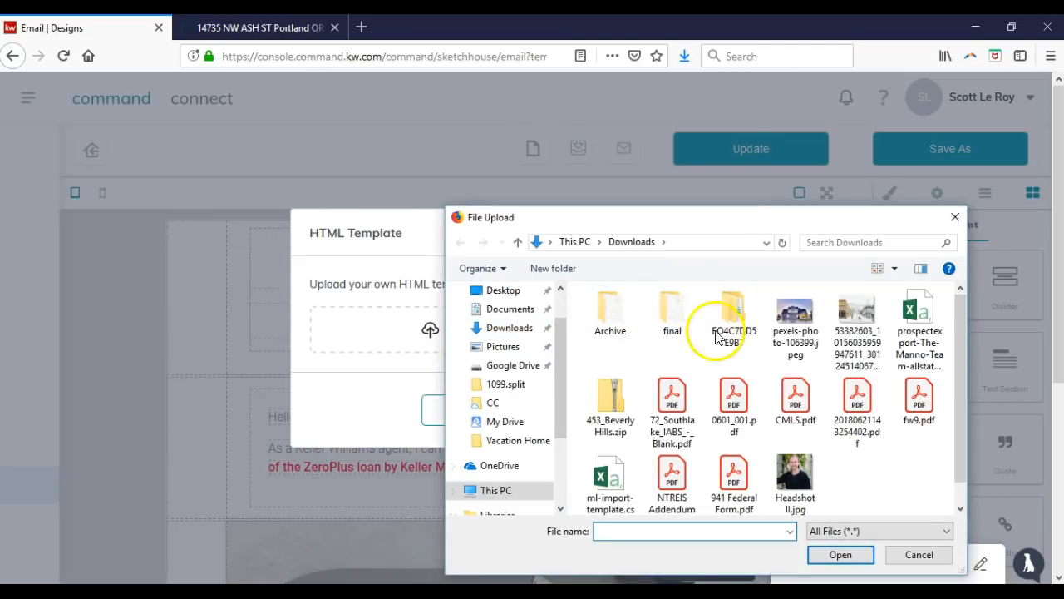
left_click(954, 217)
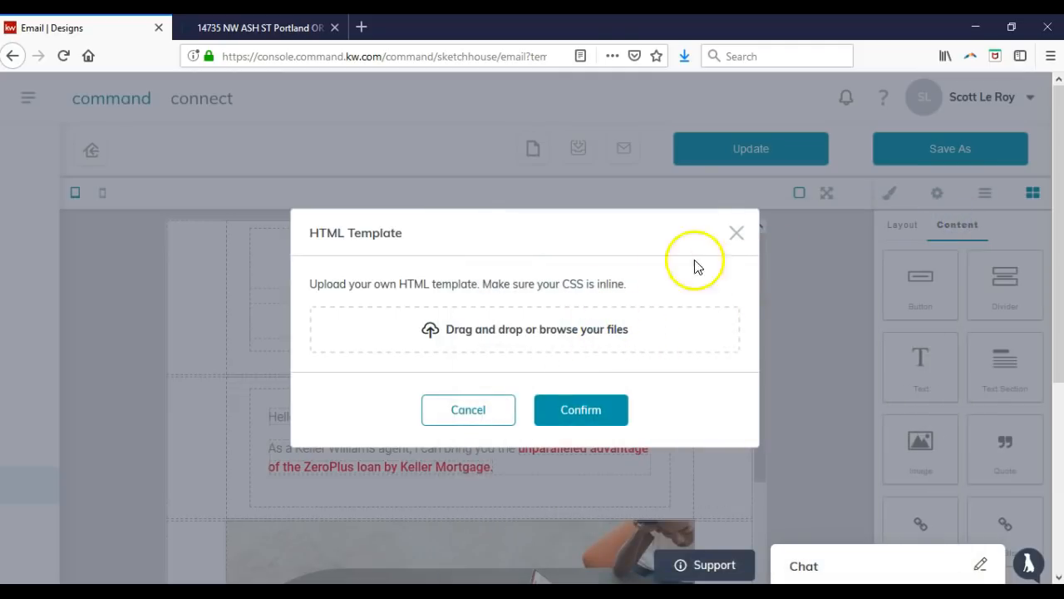
left_click(737, 235)
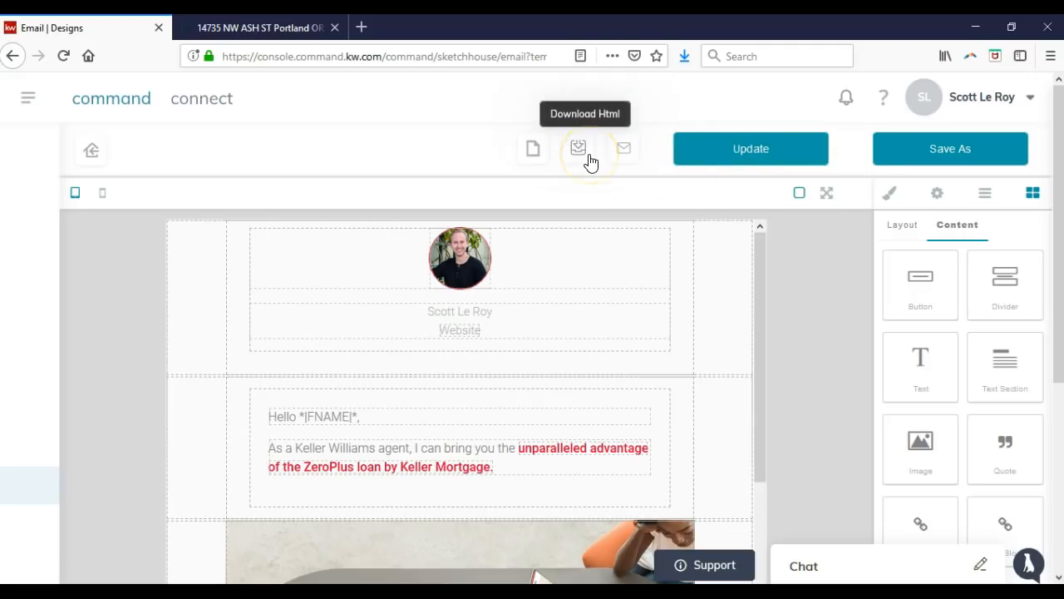
Export the email as 'Keller Mortgage _ Signature Red.html', update the saved sketch, and cancel Save As.
left_click(582, 154)
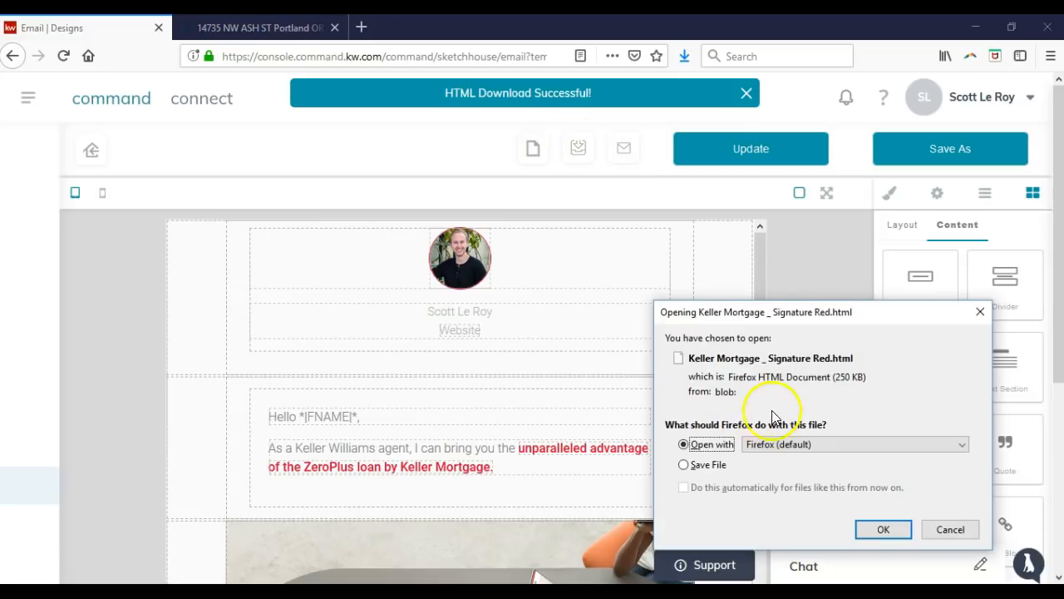
left_click(981, 313)
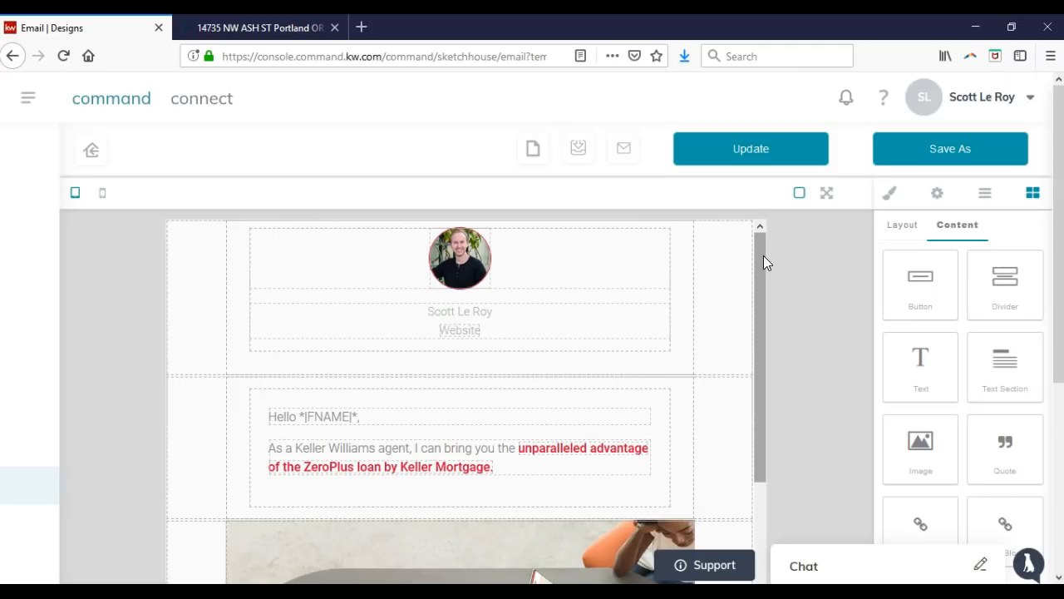
left_click(774, 158)
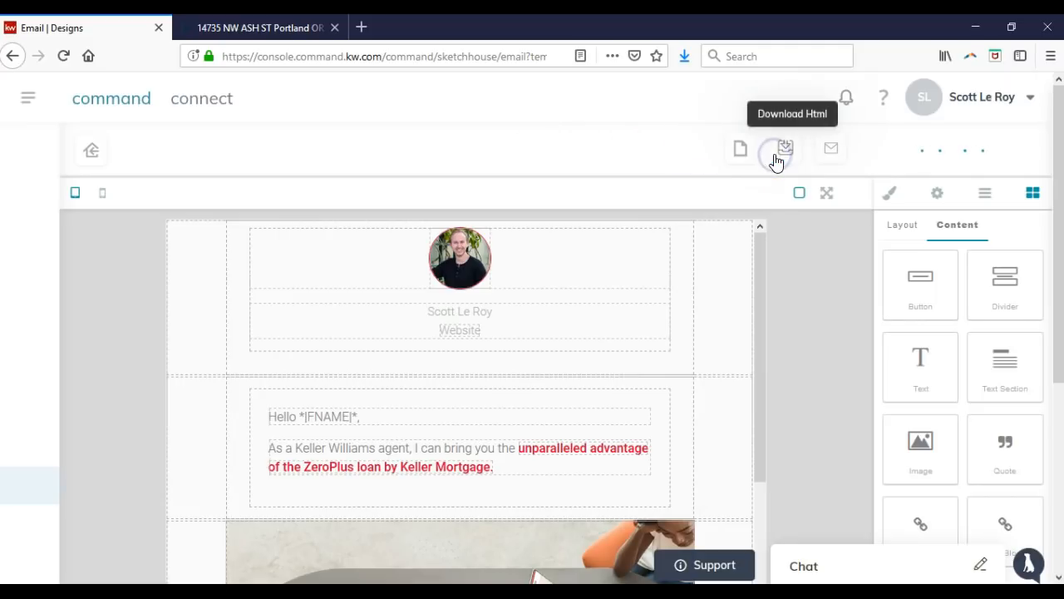
left_click(909, 157)
left_click(495, 499)
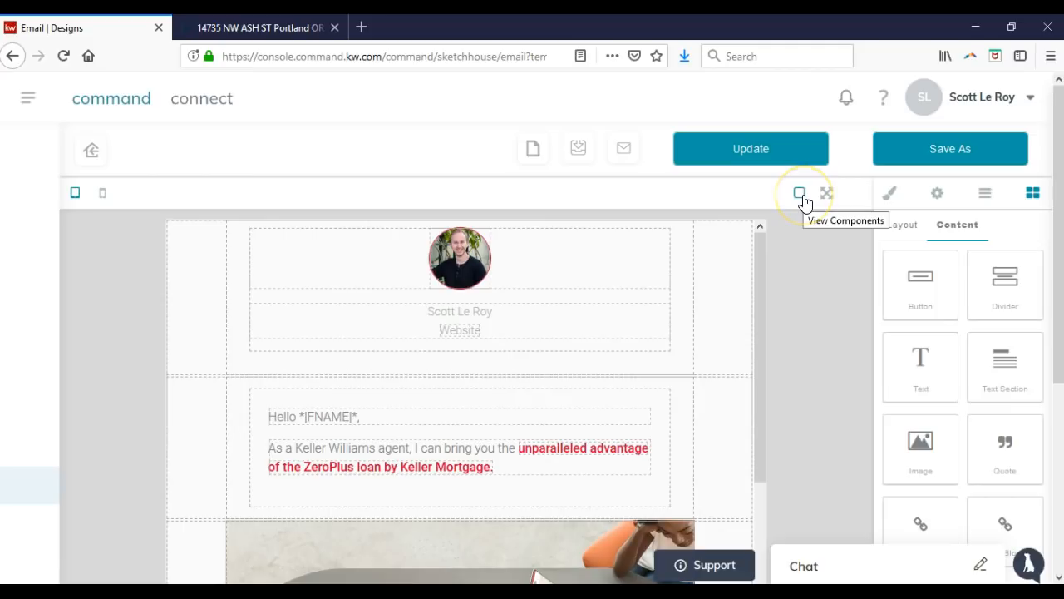
left_click(799, 194)
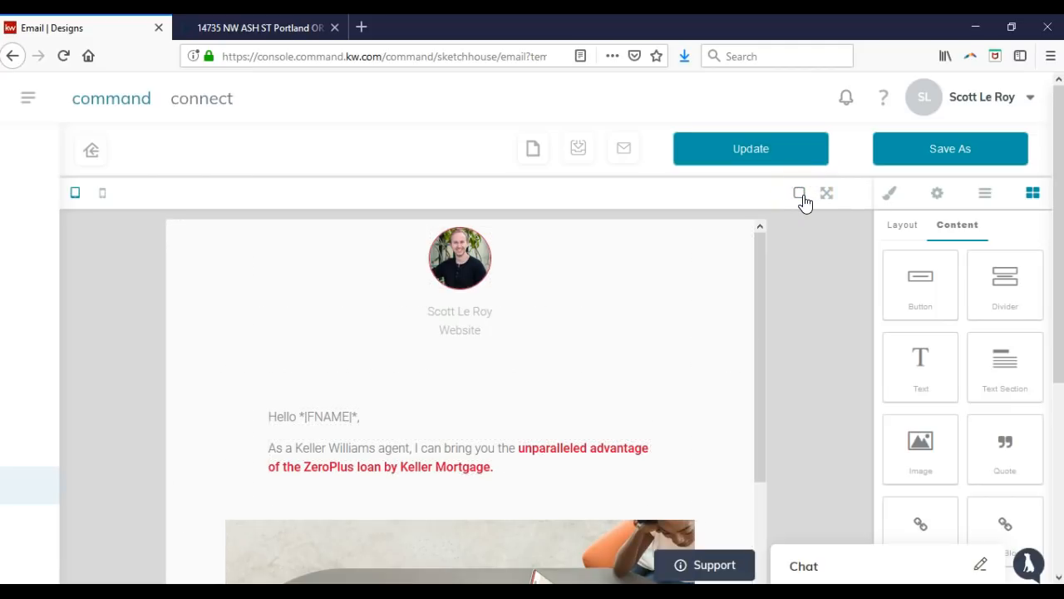
left_click(800, 193)
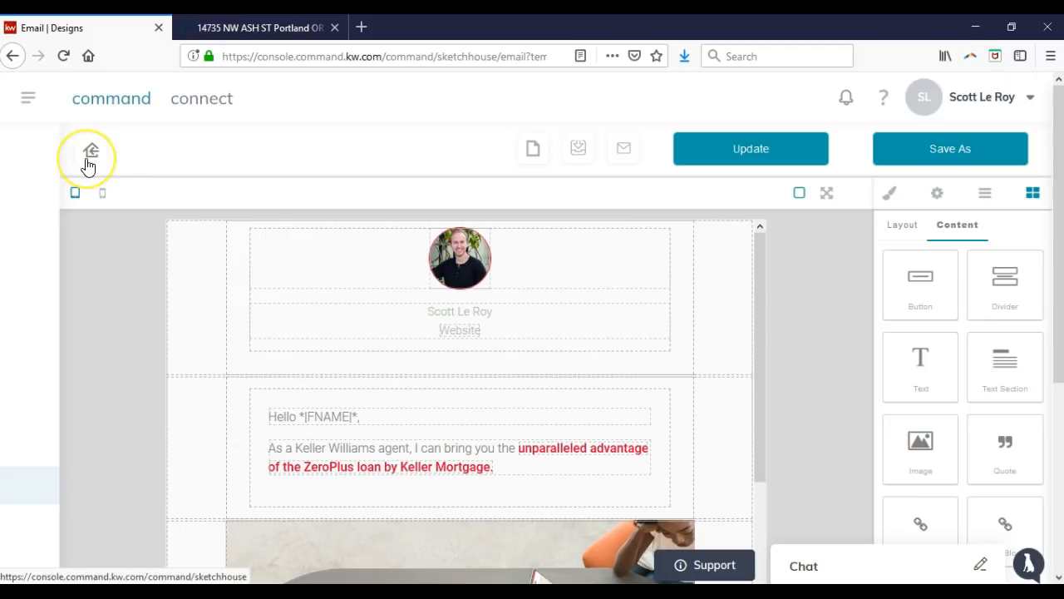
Open the test-email form, close it without sending, and return to the My Sketches list.
left_click(631, 149)
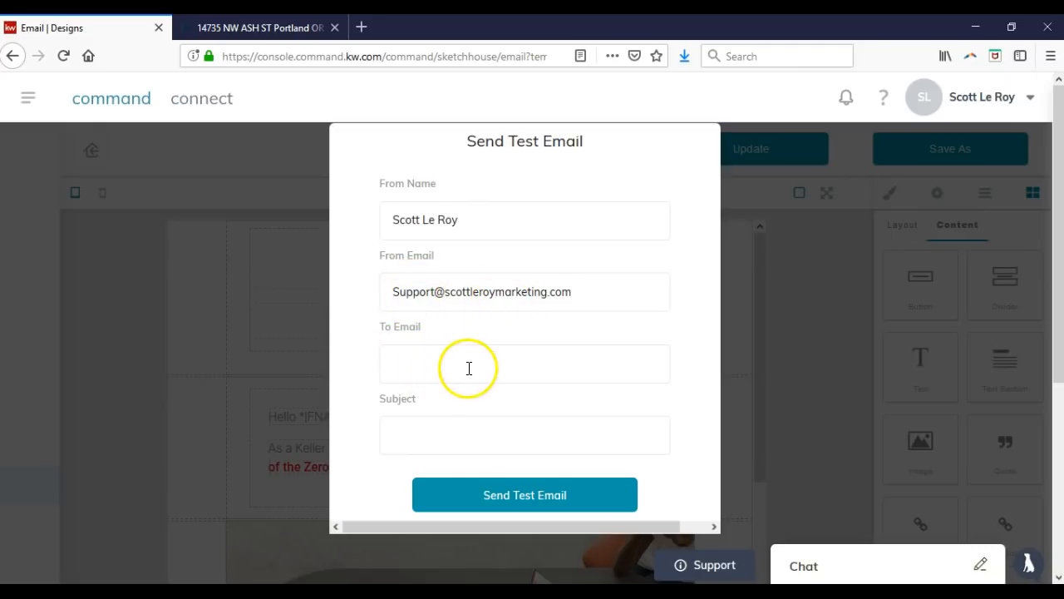
left_click(500, 366)
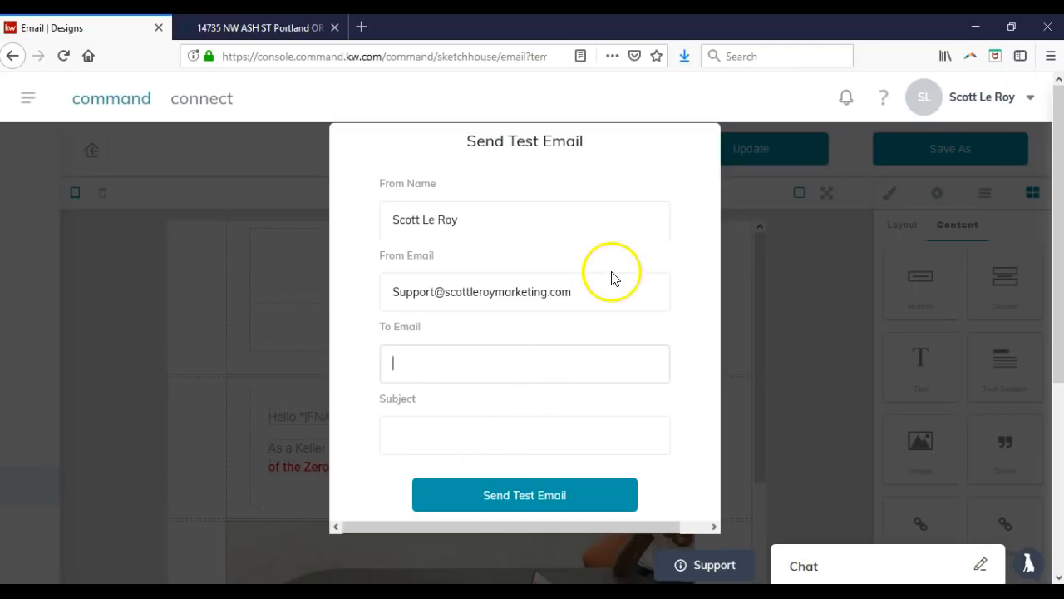
left_click(800, 268)
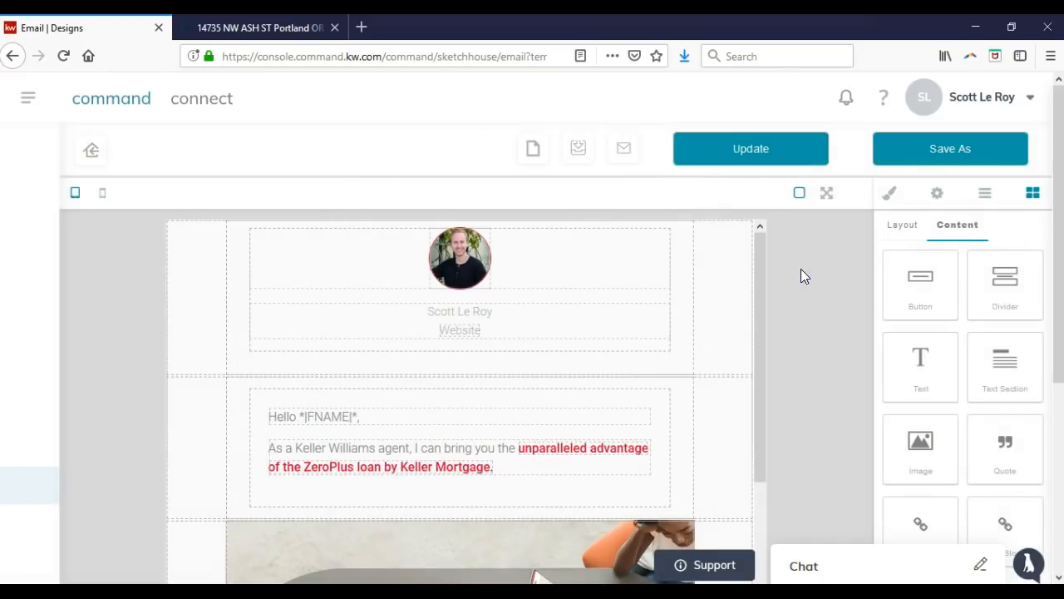
left_click(93, 151)
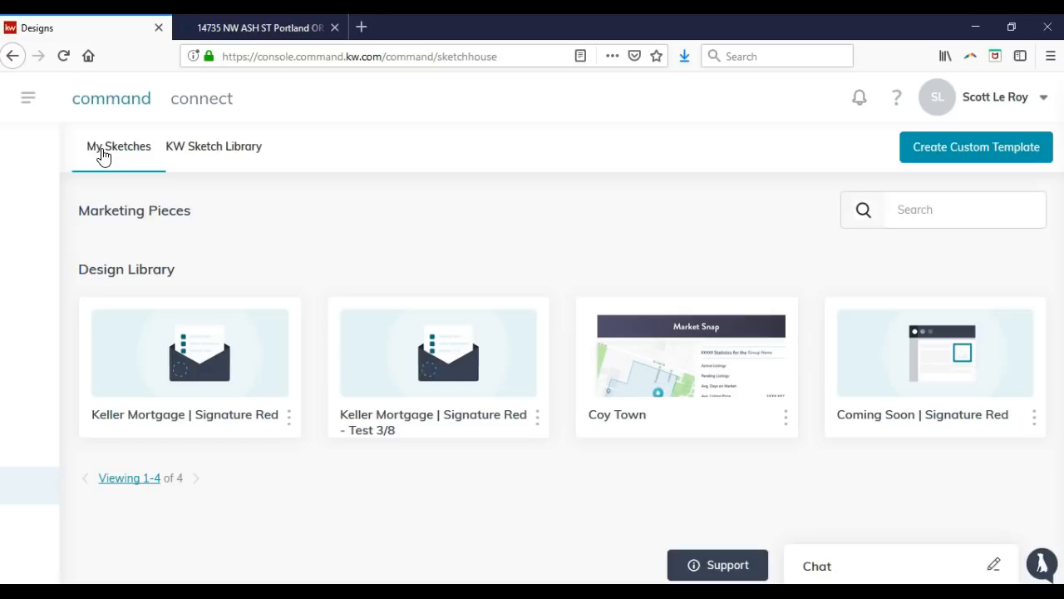
Go to the Contacts page from the main navigation menu to list all 88 contacts.
left_click(29, 99)
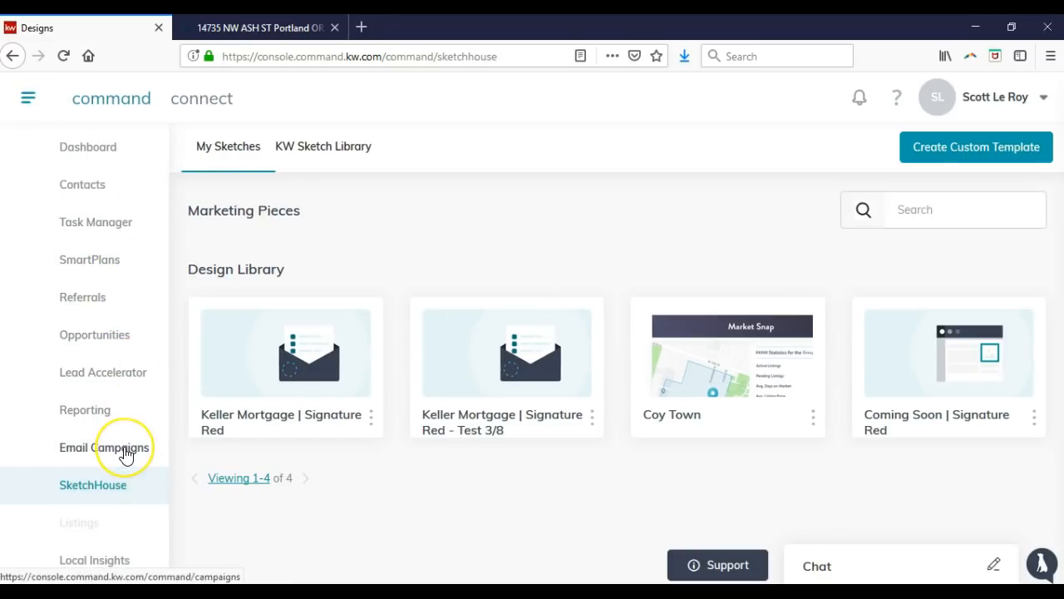
left_click(267, 529)
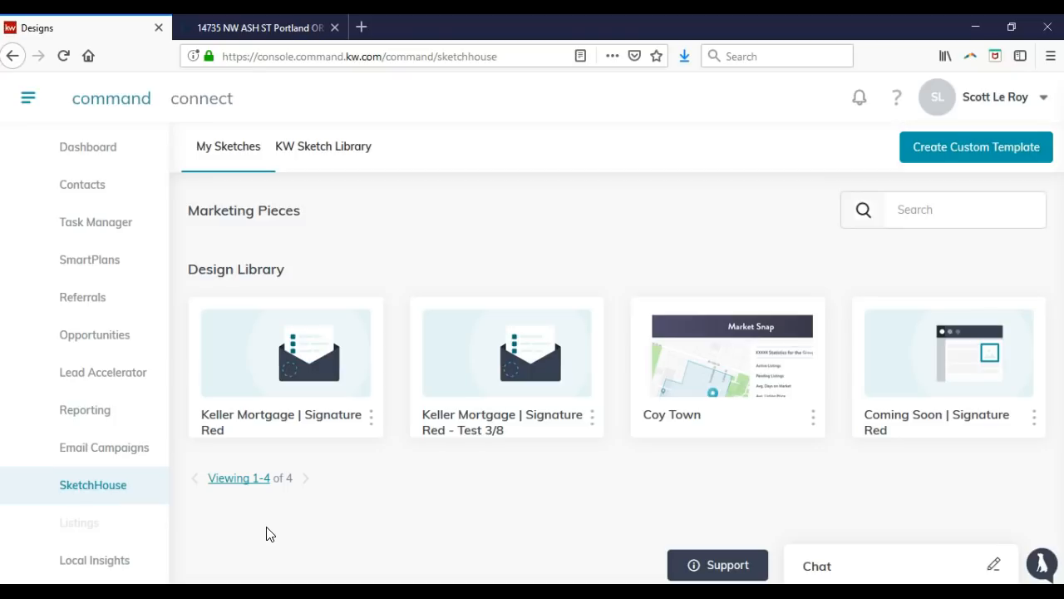
left_click(117, 198)
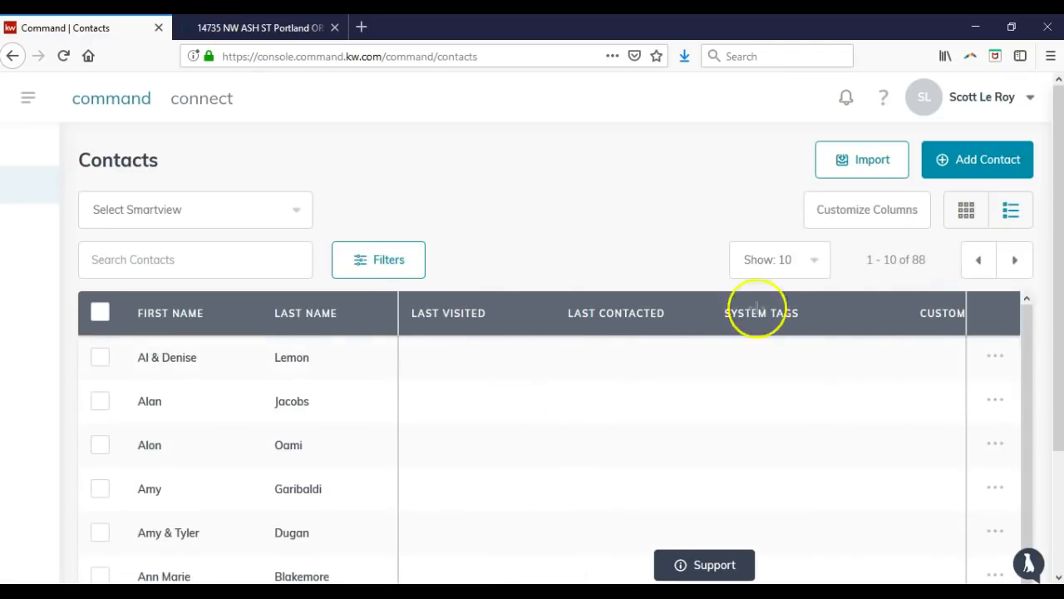
Search the contacts by name, open a matching contact's record, then return to the full list.
scroll(280, 392, "down", 2)
scroll(281, 391, "up", 1)
scroll(281, 391, "up", 1)
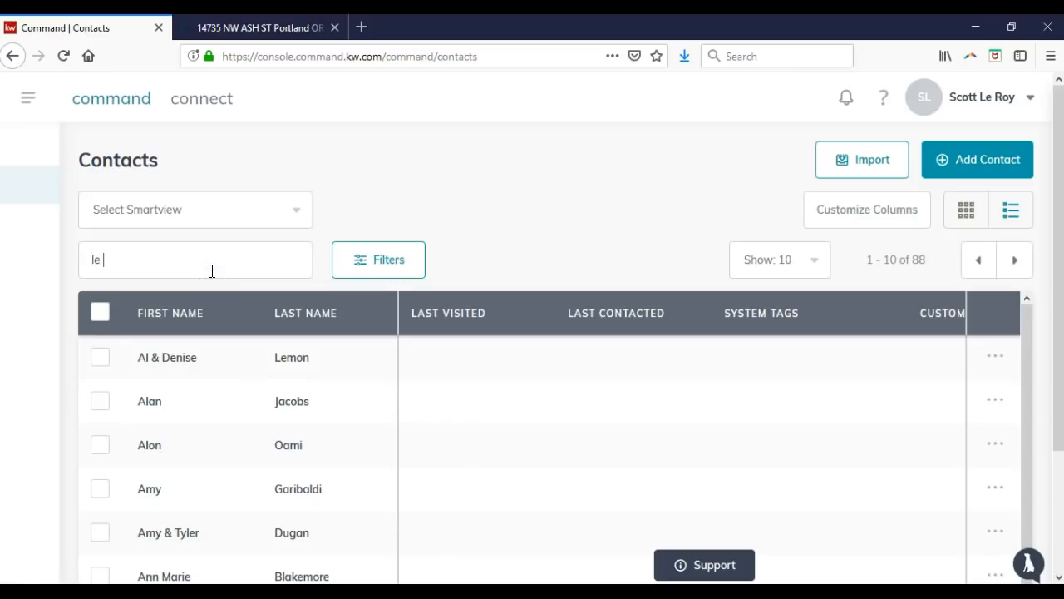
type("roy")
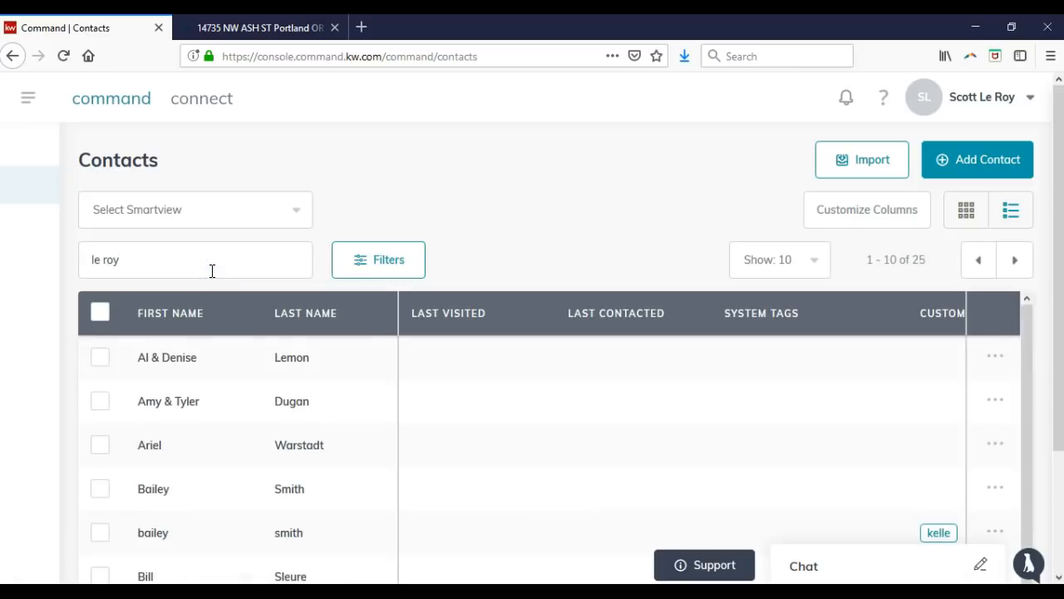
scroll(323, 397, "down", 2)
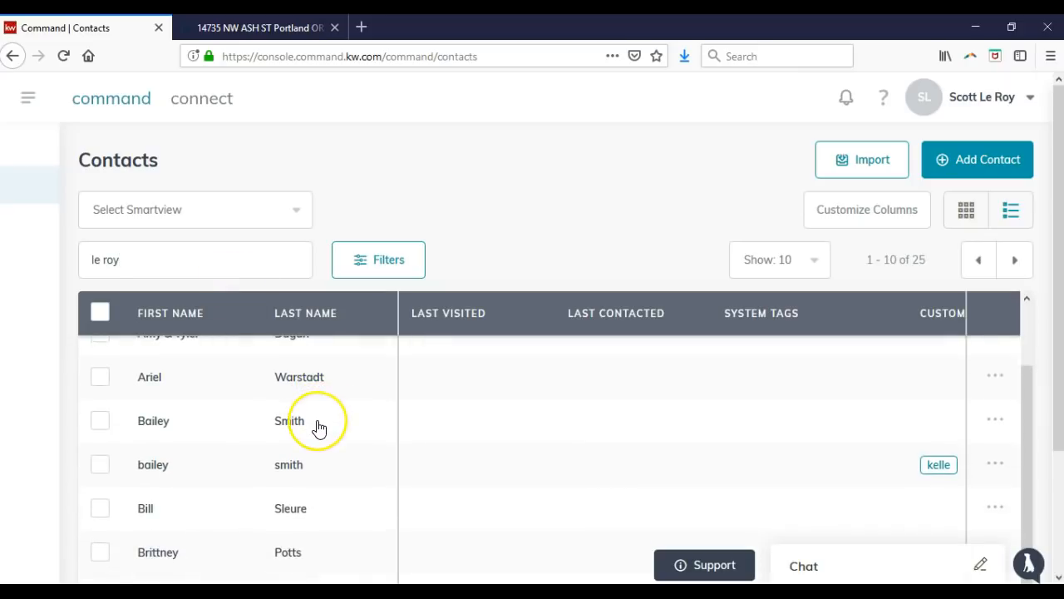
left_click(318, 423)
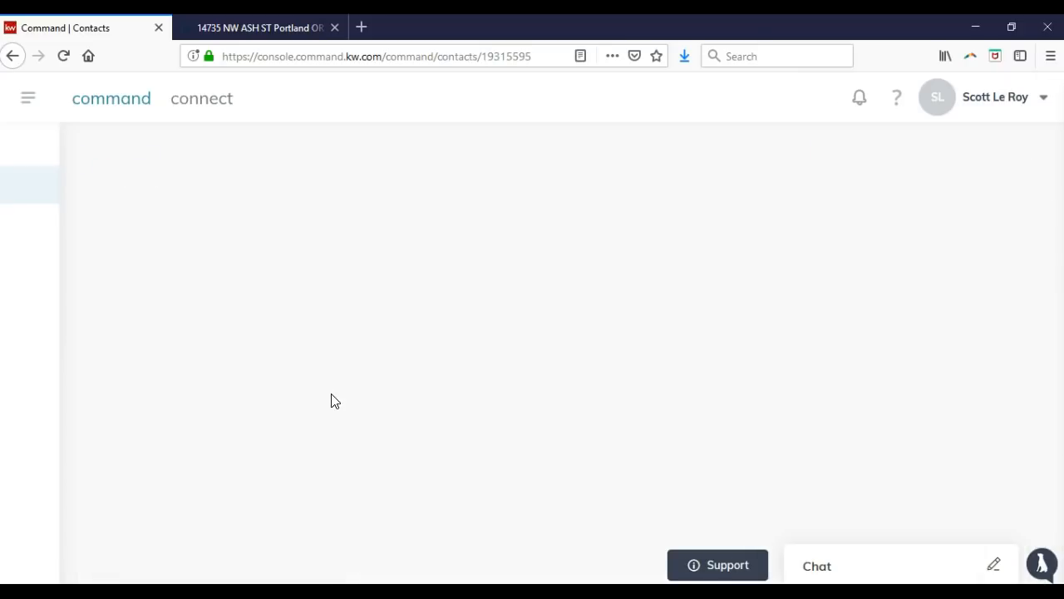
scroll(429, 358, "down", 4)
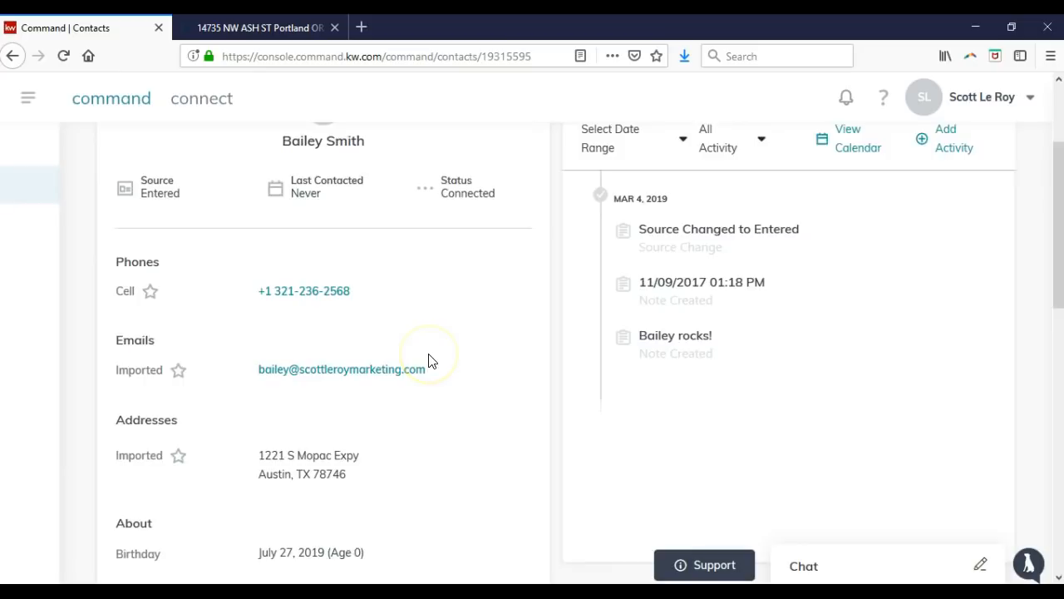
scroll(429, 360, "down", 6)
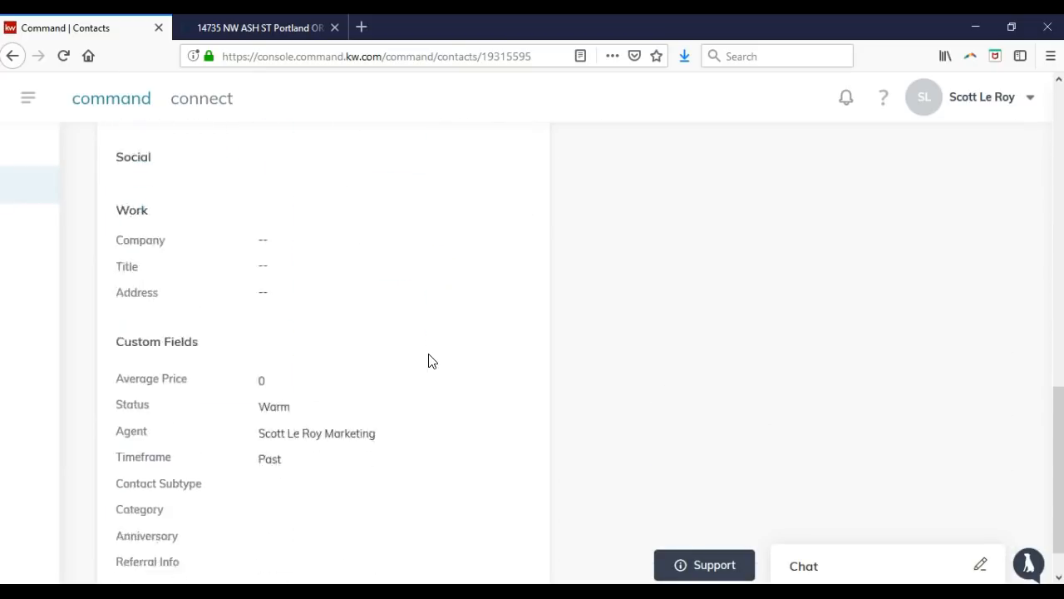
scroll(430, 360, "up", 10)
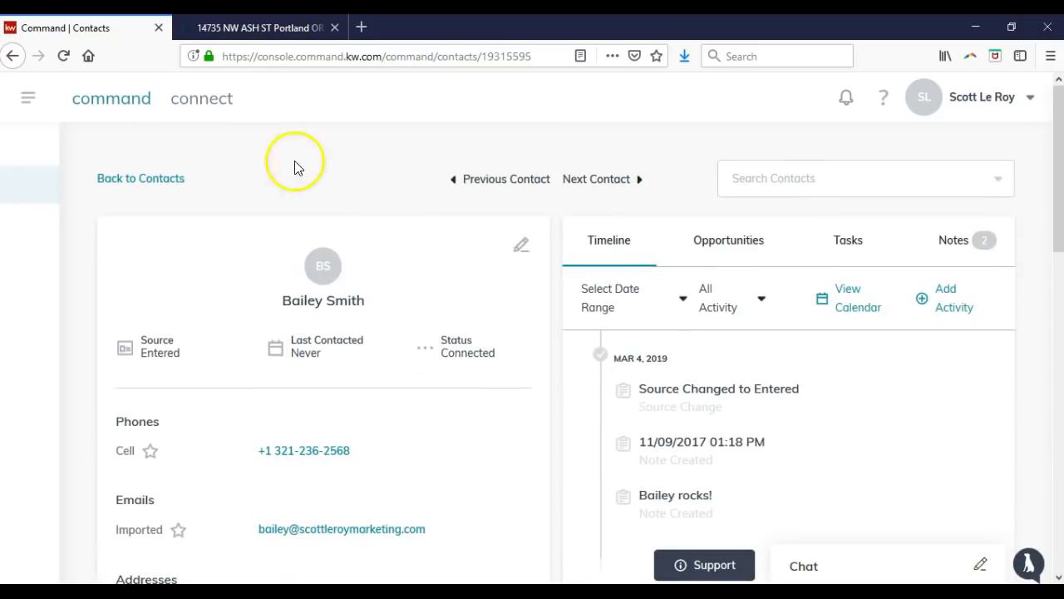
left_click(133, 178)
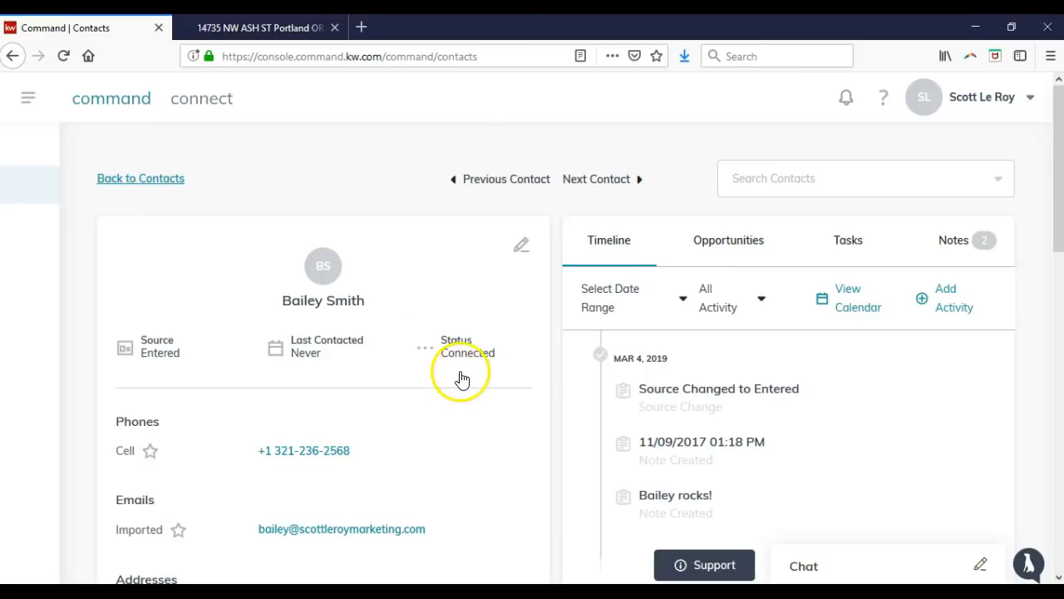
Check a contact's action menu, select it, and review the available bulk actions.
left_click_drag(1059, 236, 1052, 445)
left_click_drag(430, 559, 802, 542)
left_click(992, 334)
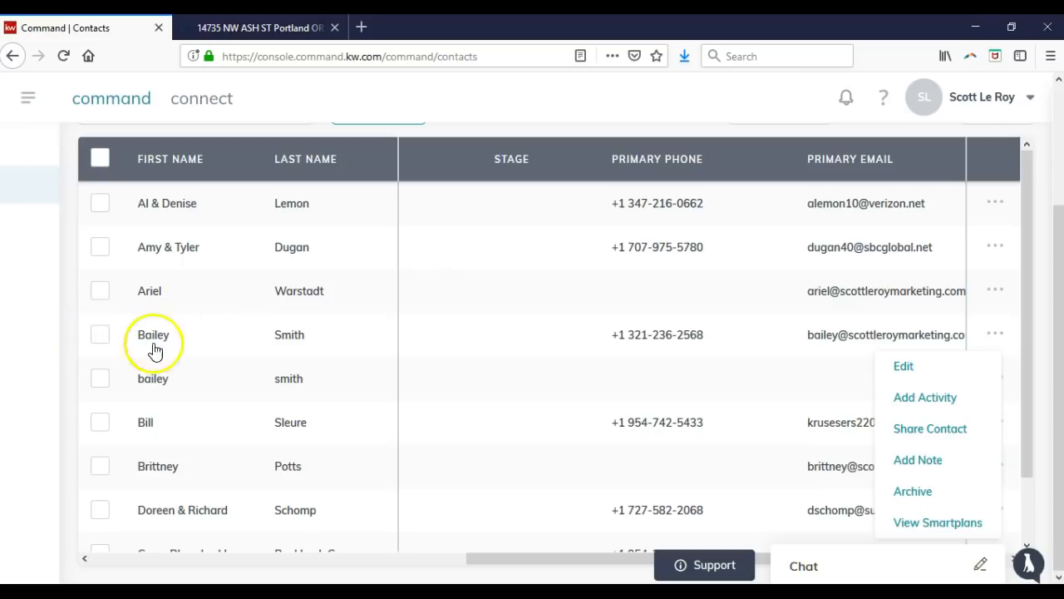
left_click(99, 334)
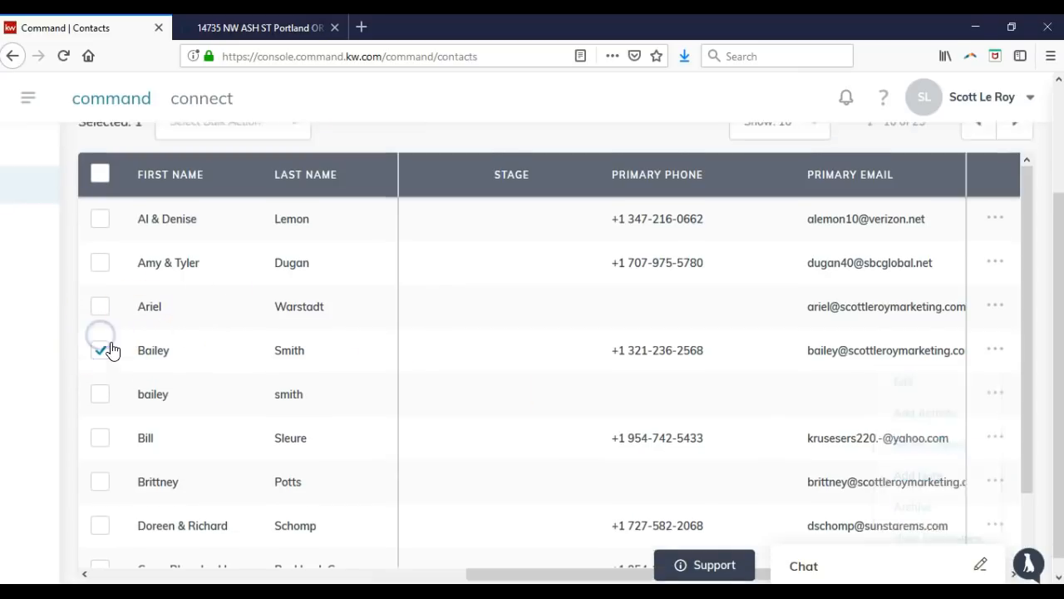
left_click(246, 189)
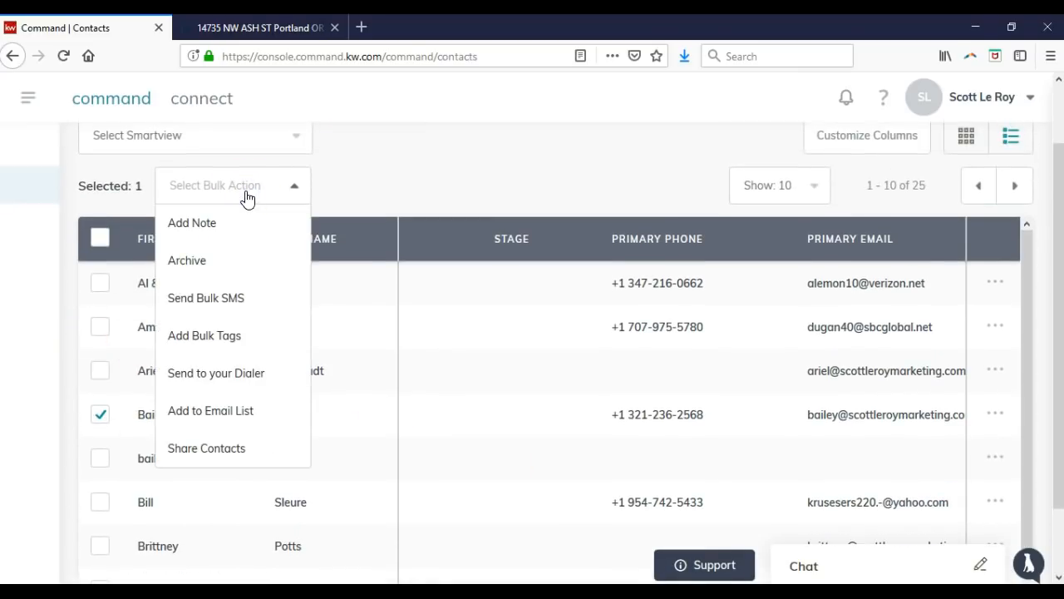
left_click(394, 183)
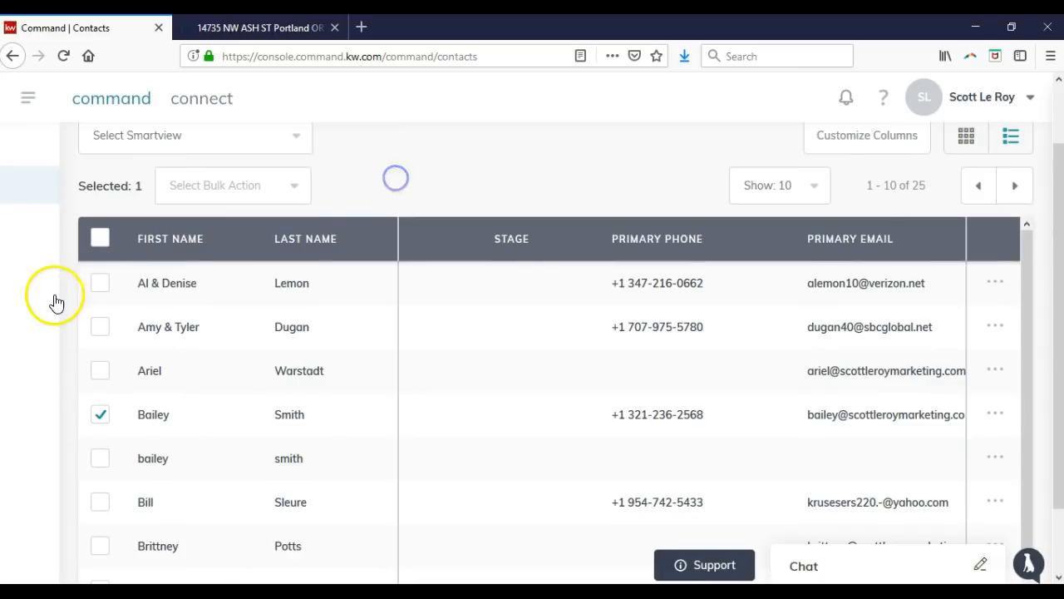
scroll(52, 299, "up", 2)
Go to account Settings from the account options dropdown.
left_click(26, 103)
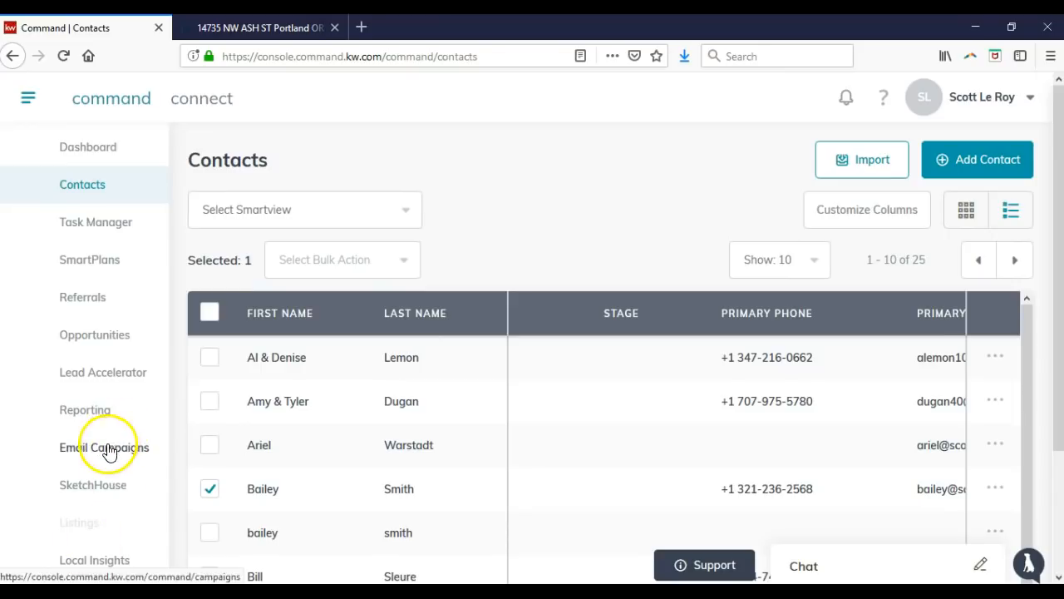
left_click(123, 485)
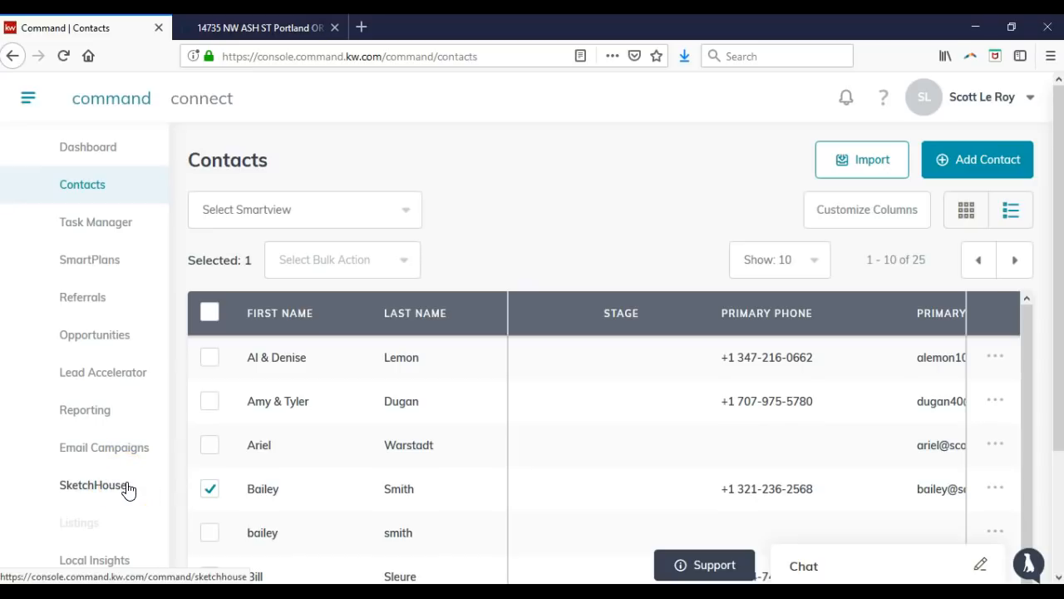
left_click(972, 103)
left_click(924, 182)
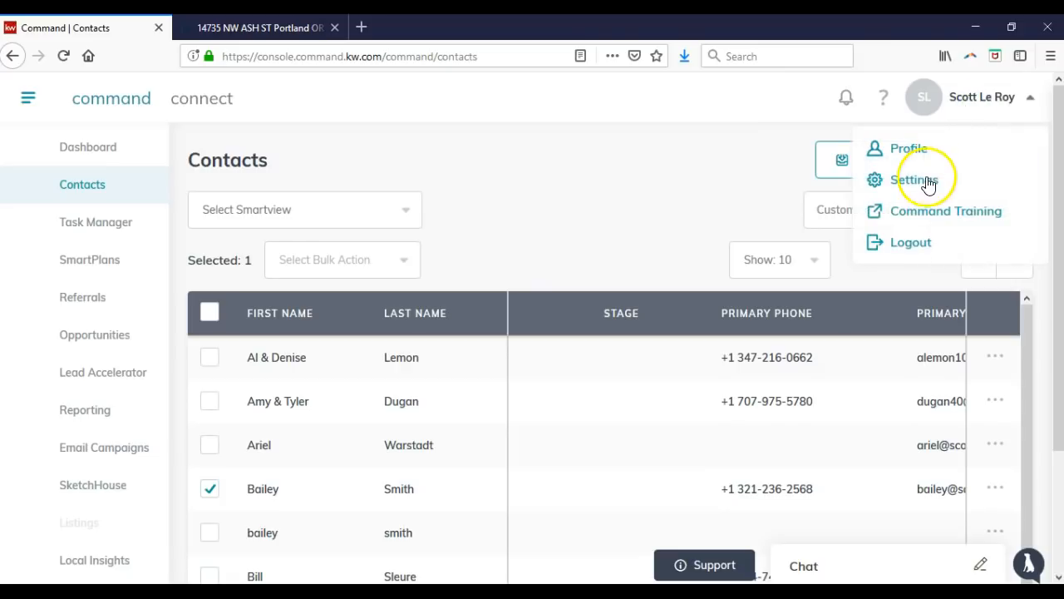
left_click(944, 96)
left_click(912, 183)
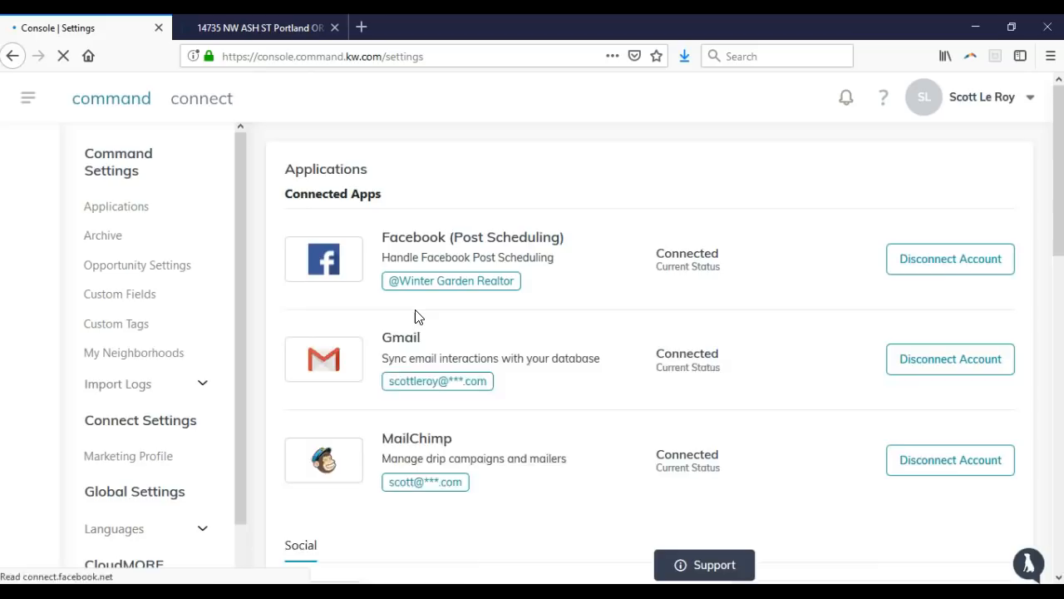
Review the Connected Apps list (Facebook, eEdge, Gmail, MailChimp, Twitter, Office 365), then switch to the property listing tab.
scroll(415, 312, "down", 3)
left_click(512, 426)
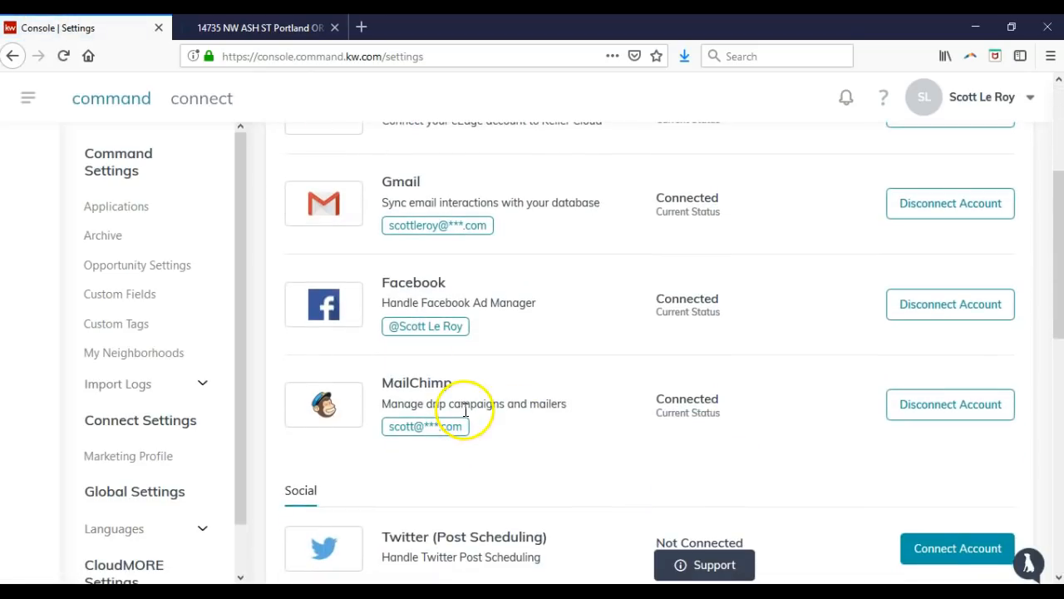
scroll(454, 416, "down", 3)
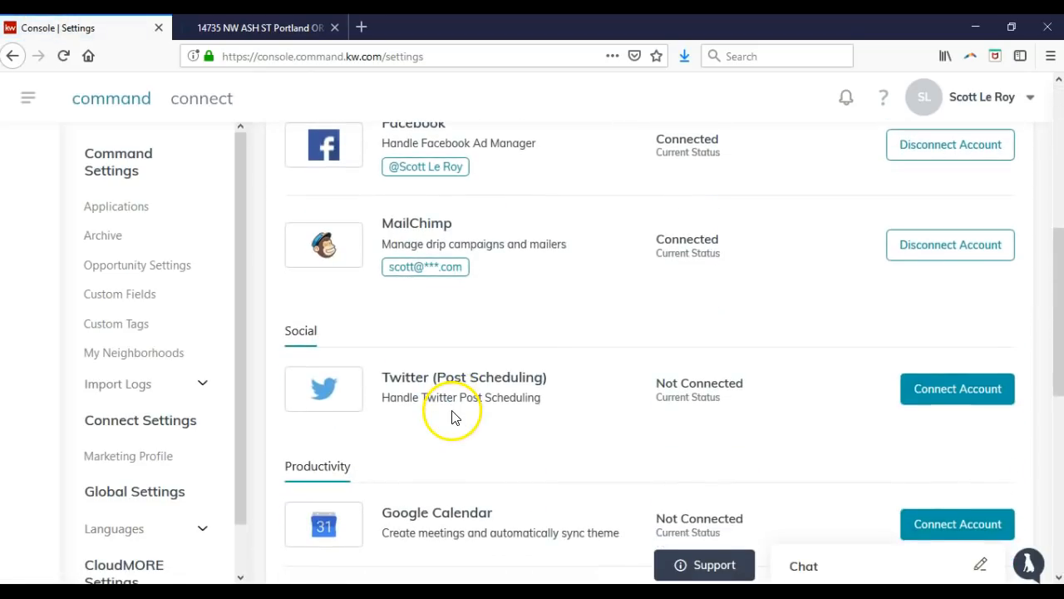
scroll(452, 383, "down", 2)
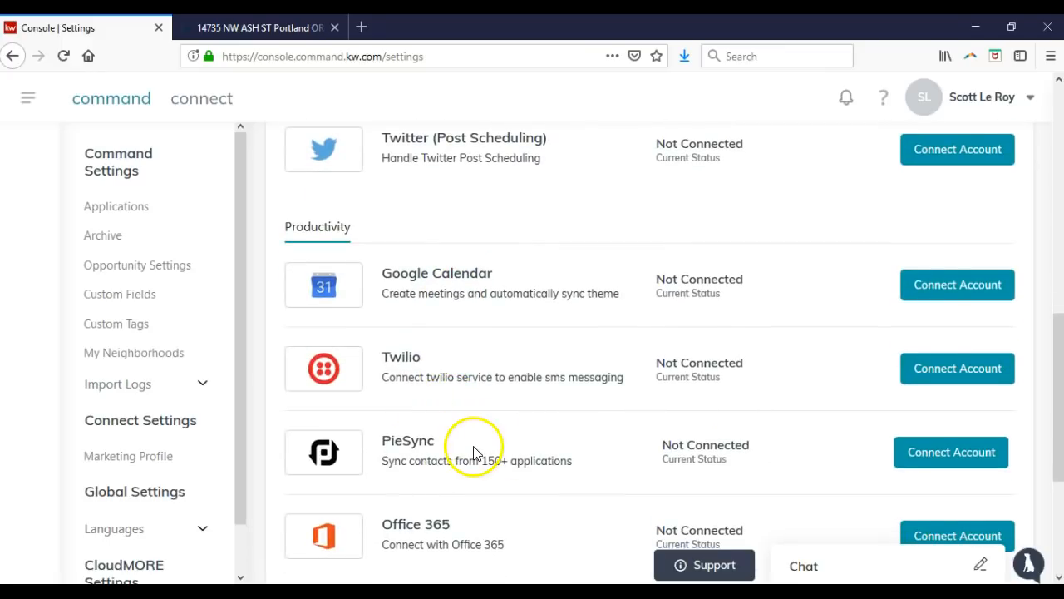
scroll(474, 449, "down", 2)
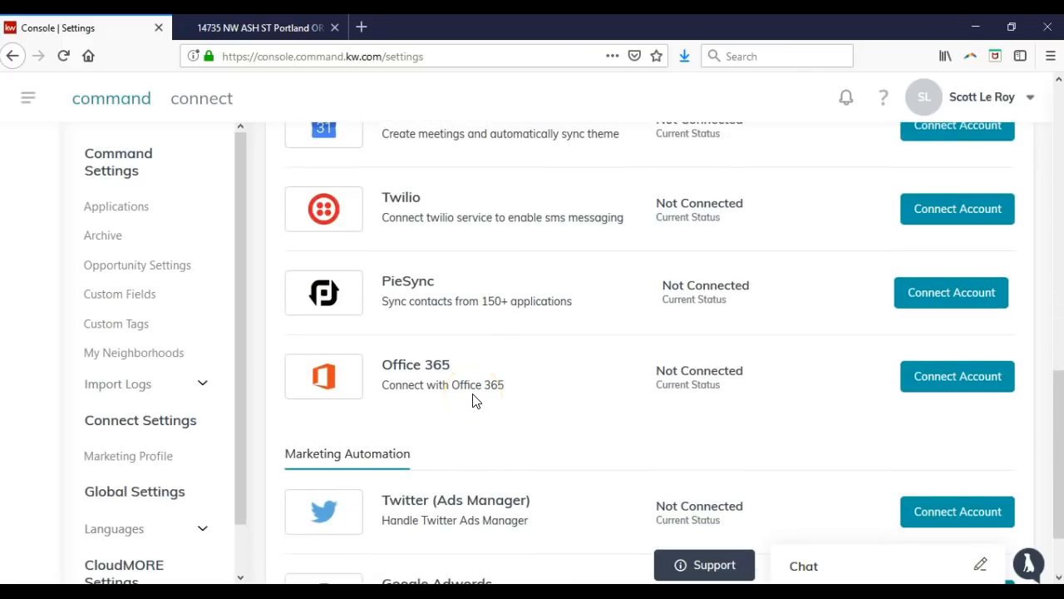
scroll(473, 400, "up", 10)
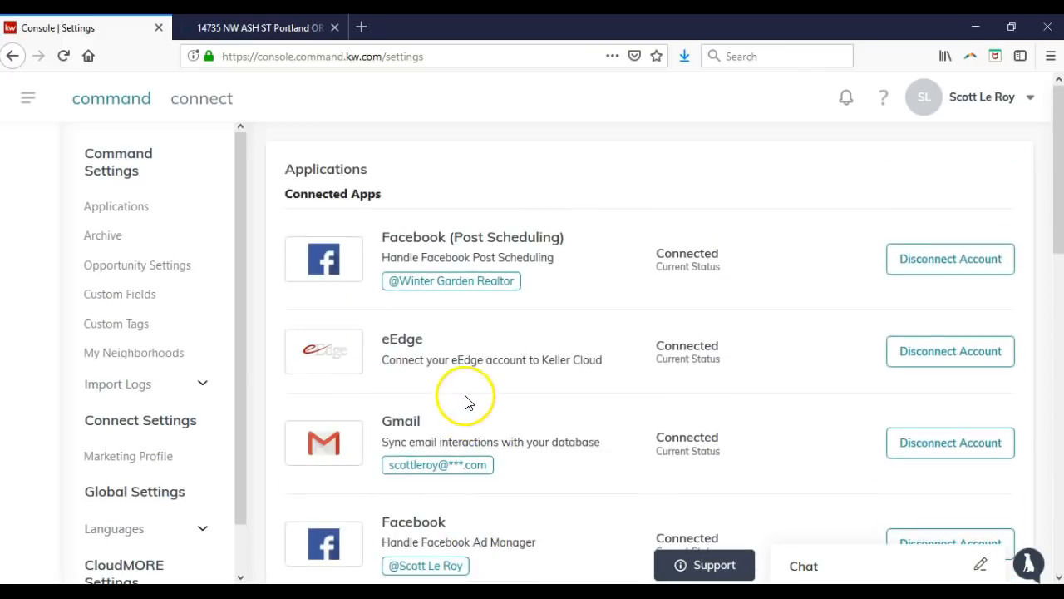
left_click(311, 27)
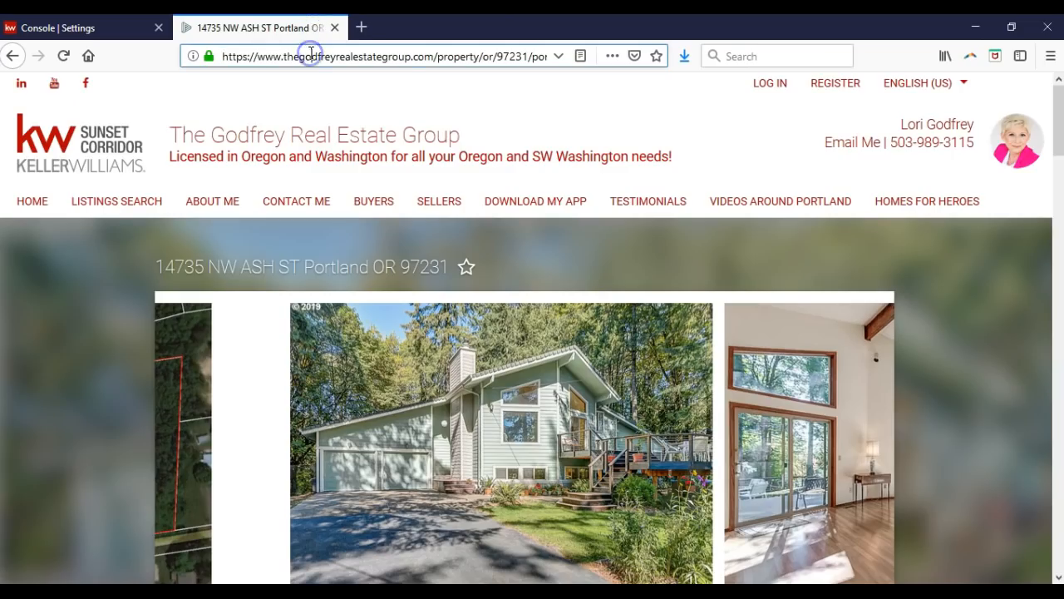
Load mailchimp.com/signup in the browser.
left_click(311, 54)
type("maail")
key("BackSpace")
key("BackSpace")
key("BackSpace")
type("ilchimp.com")
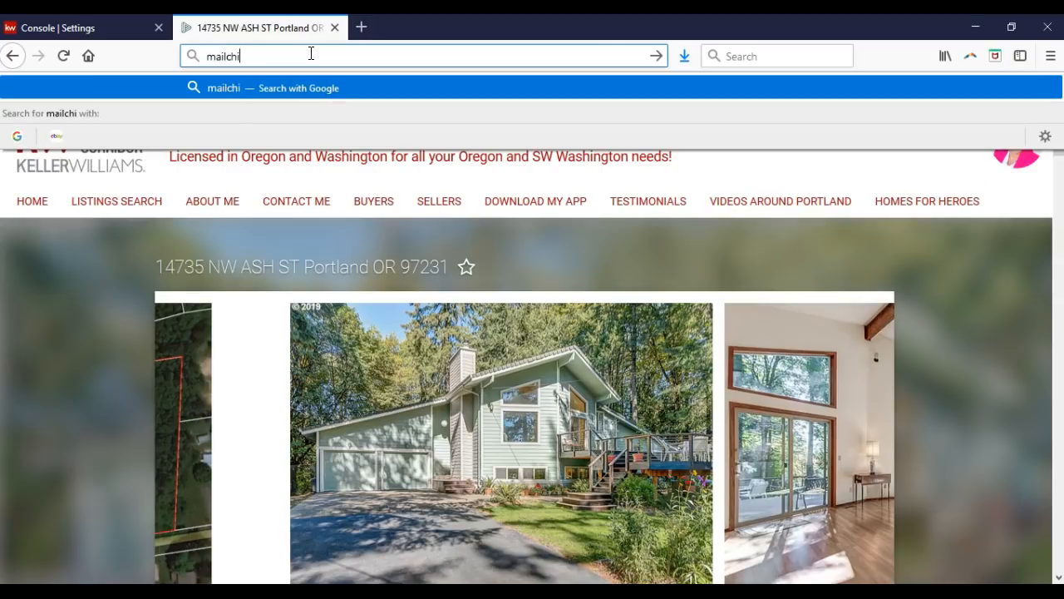
type("/signup")
key("Return")
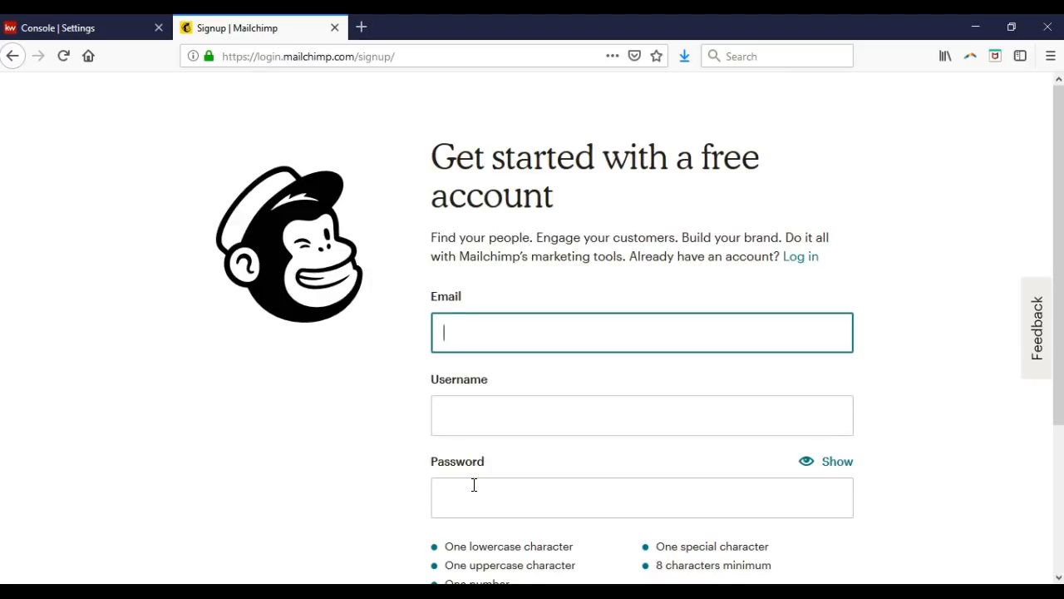
Highlight the special-character password requirement on the signup form, then close the Mailchimp tab.
scroll(474, 485, "down", 2)
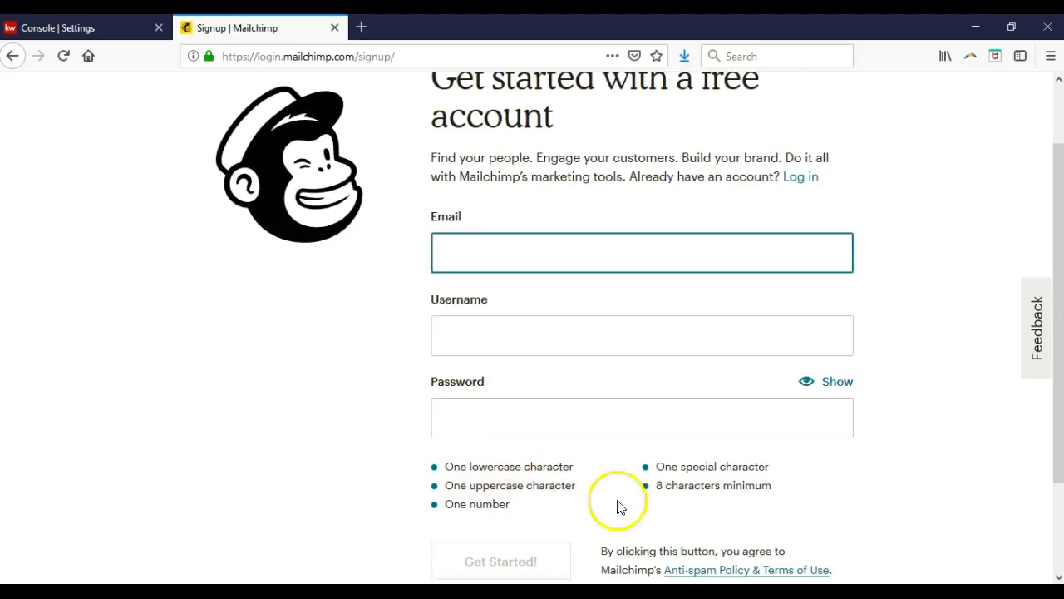
left_click(741, 468)
left_click_drag(741, 468, 656, 467)
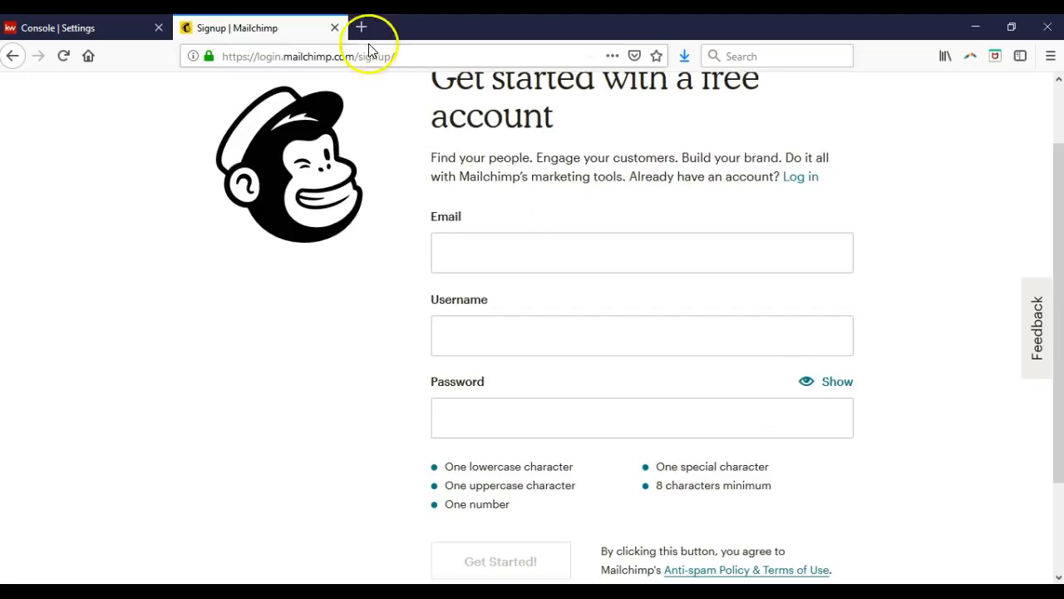
left_click(336, 27)
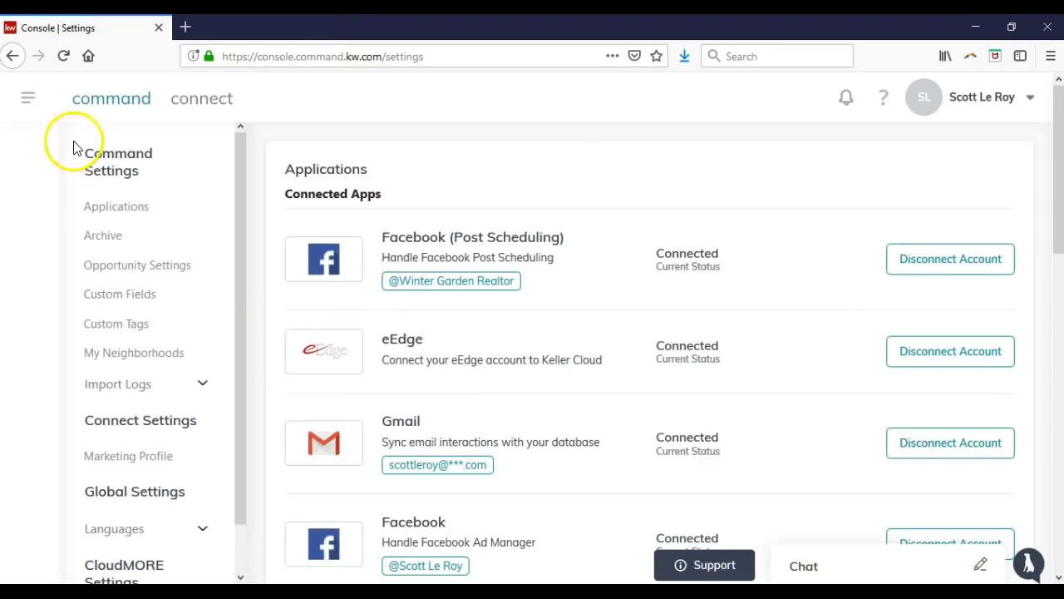
In Landing Pages, start a new landing page named 'test landing page'.
left_click(33, 98)
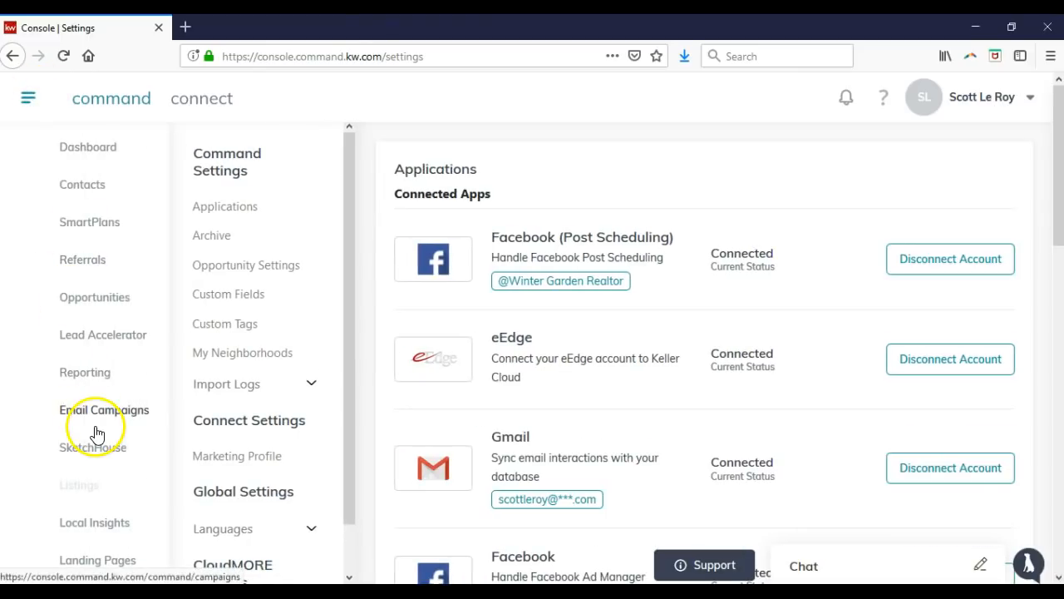
left_click(124, 562)
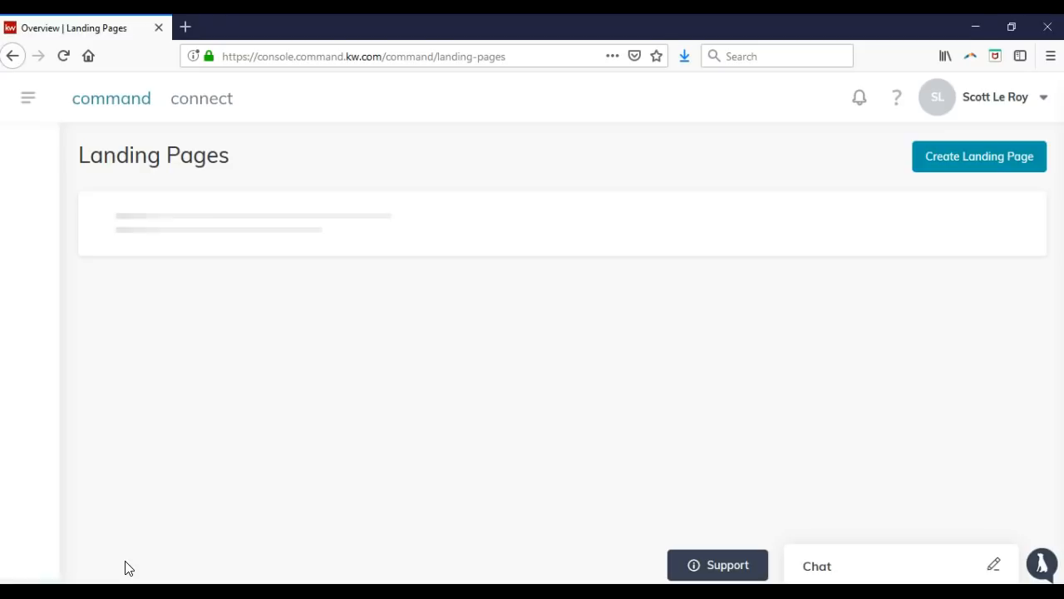
left_click(950, 166)
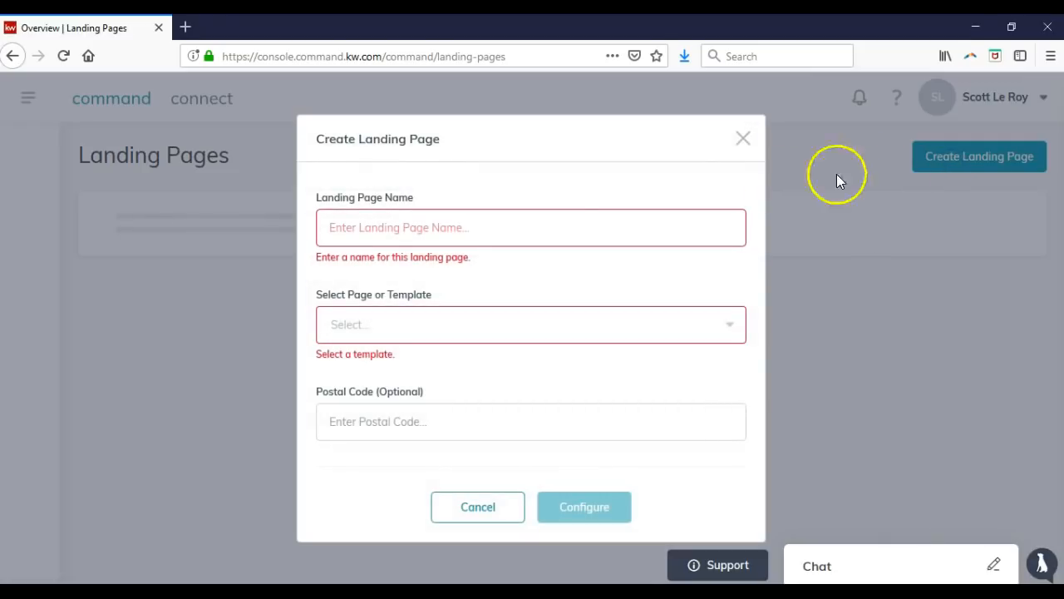
left_click(460, 222)
type("test landing page")
Base it on the Coming Soon | Signature Red template, configure it, and return to the Landing Pages list.
left_click(447, 319)
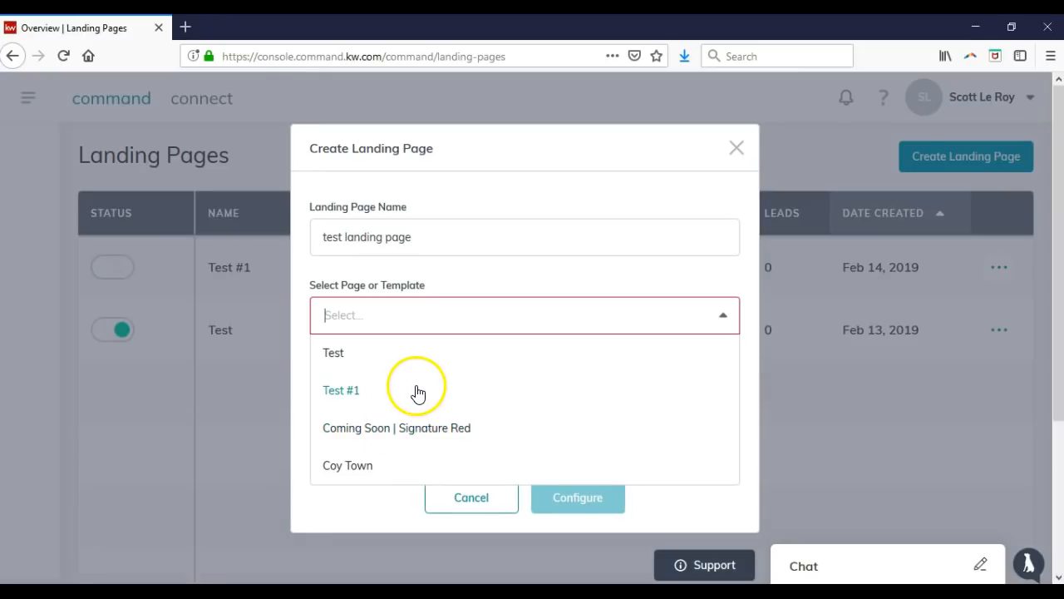
scroll(418, 394, "down", 3)
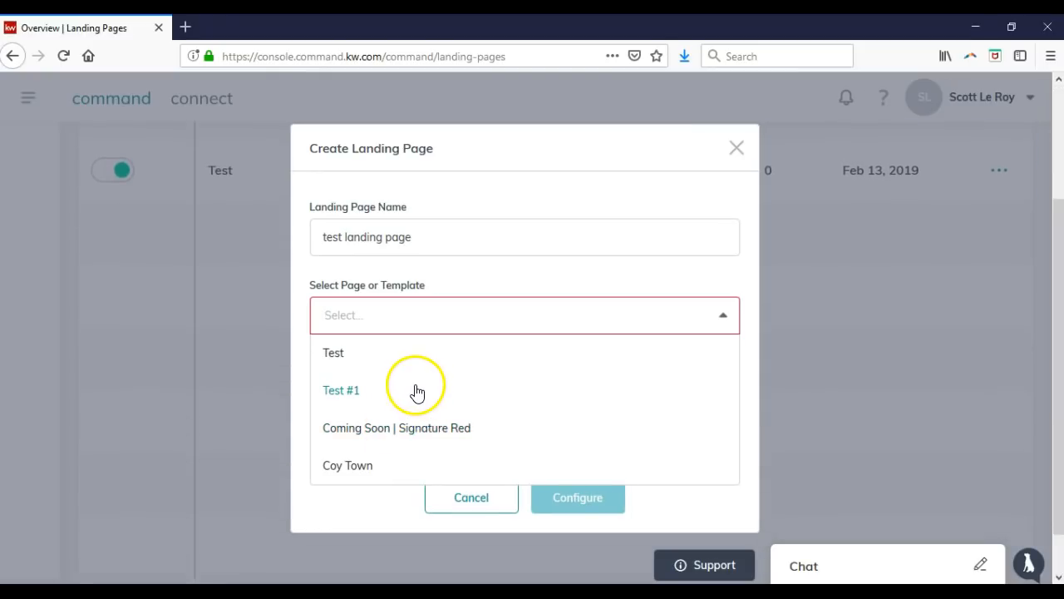
left_click(397, 429)
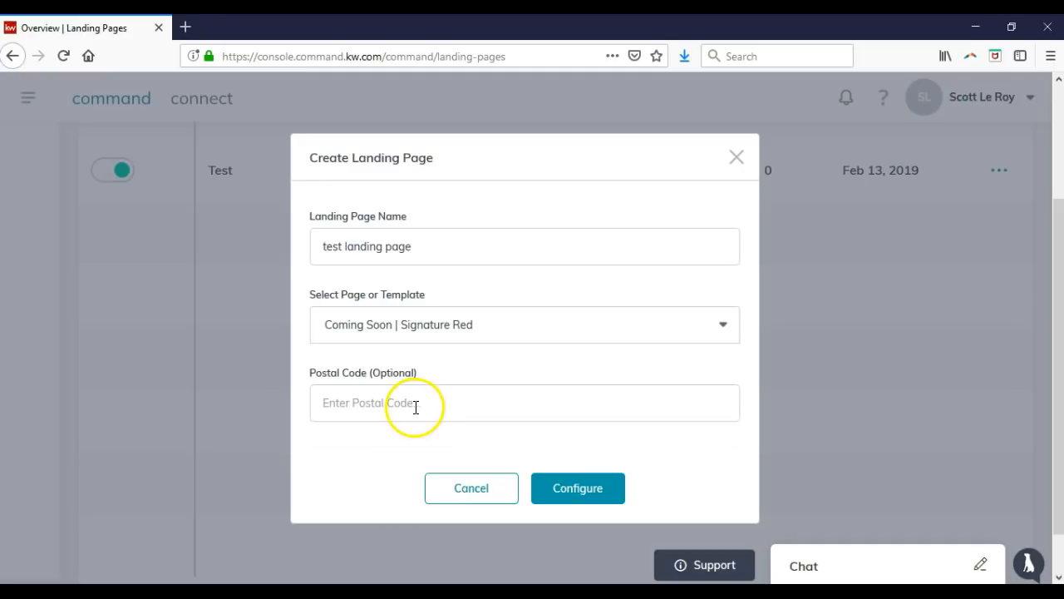
left_click(571, 494)
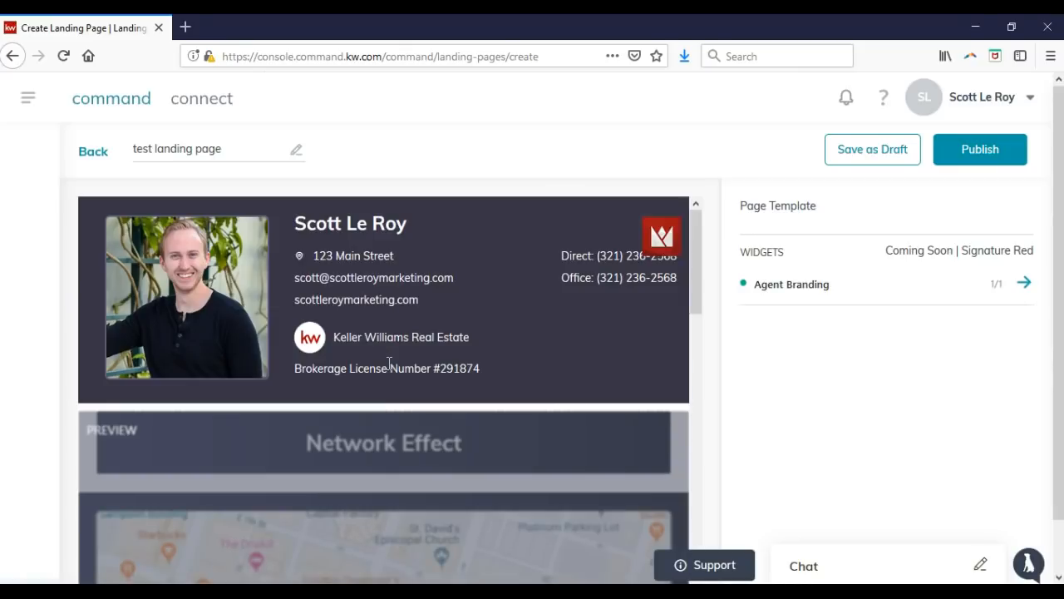
left_click(405, 337)
left_click(350, 309)
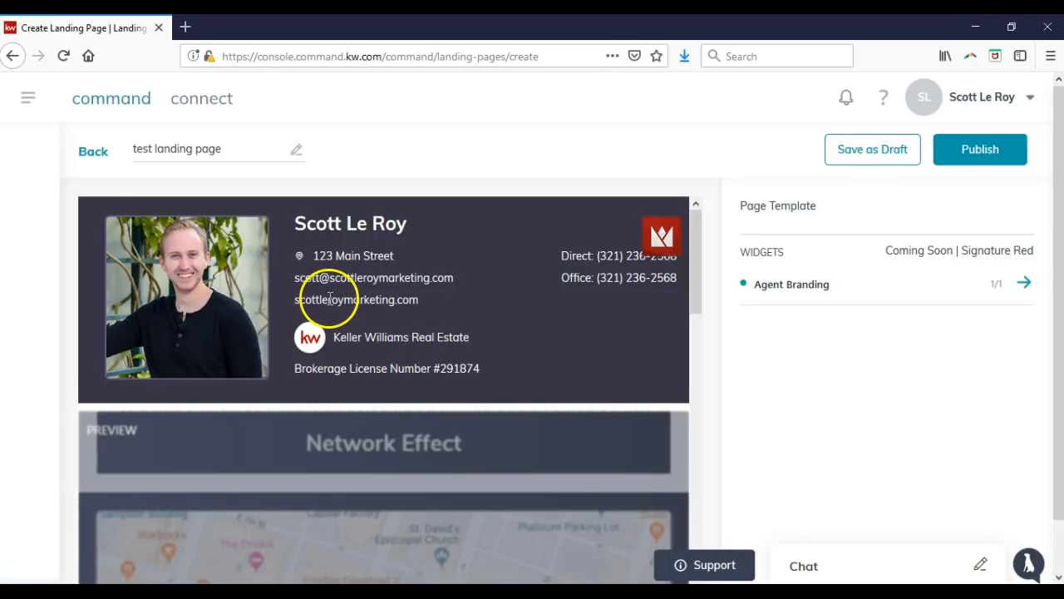
left_click(92, 154)
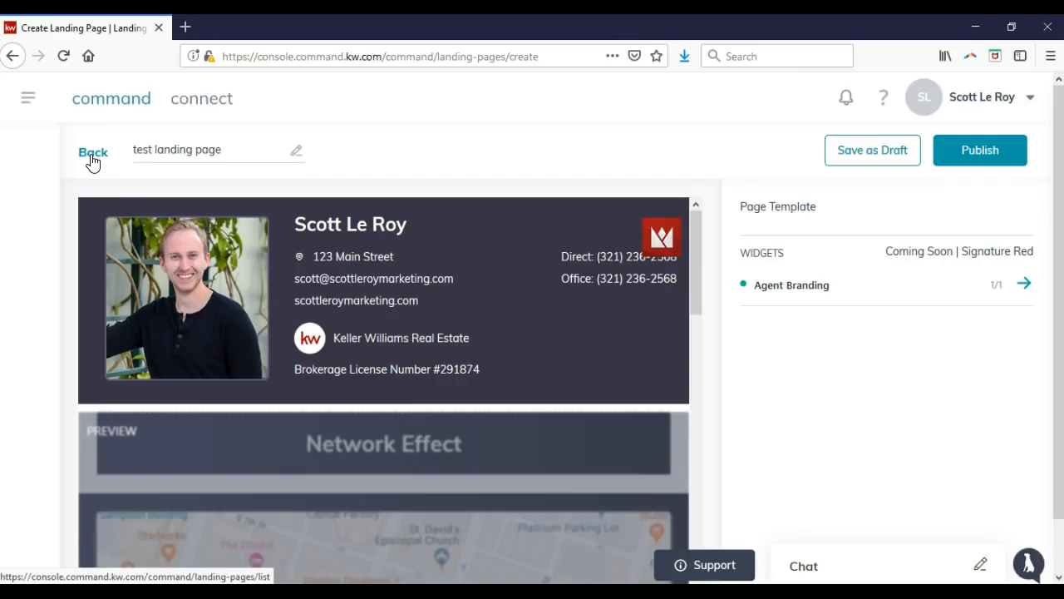
left_click(91, 156)
left_click(31, 102)
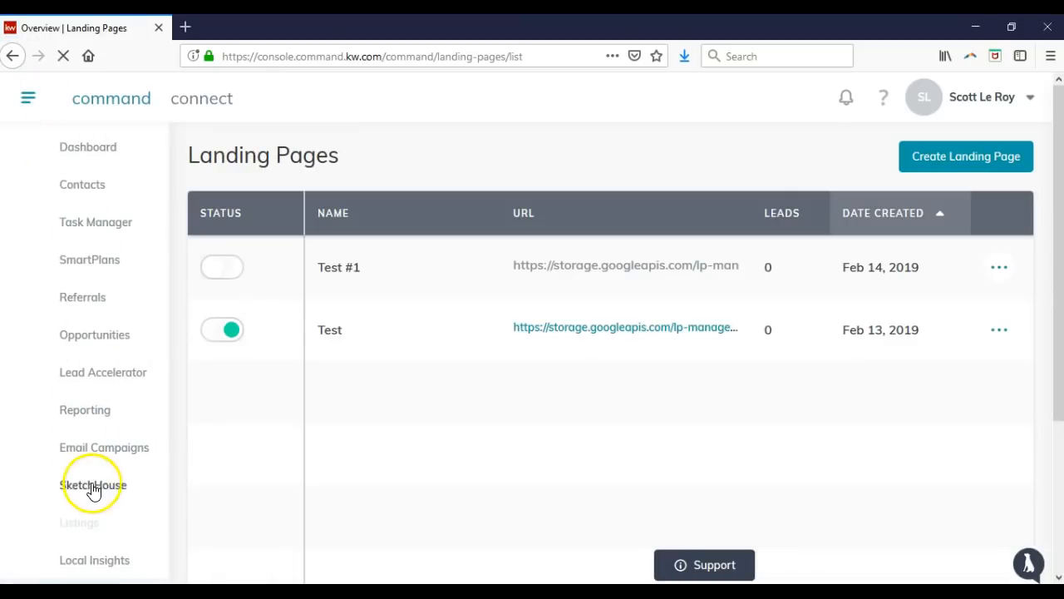
Open the SketchHouse designs, then go to the Dashboard overview from the navigation menu.
left_click(100, 486)
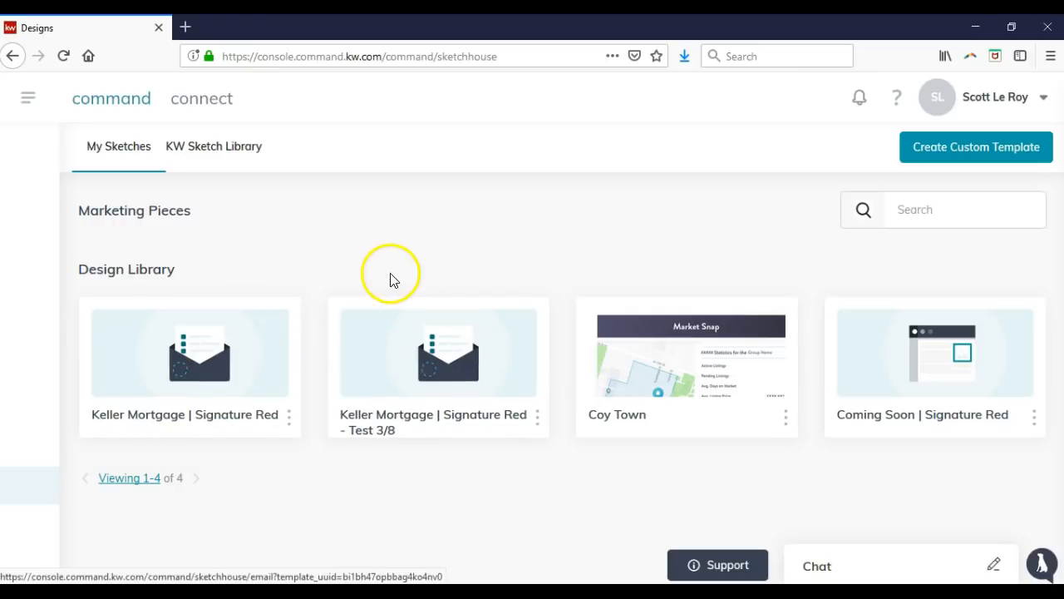
left_click(29, 101)
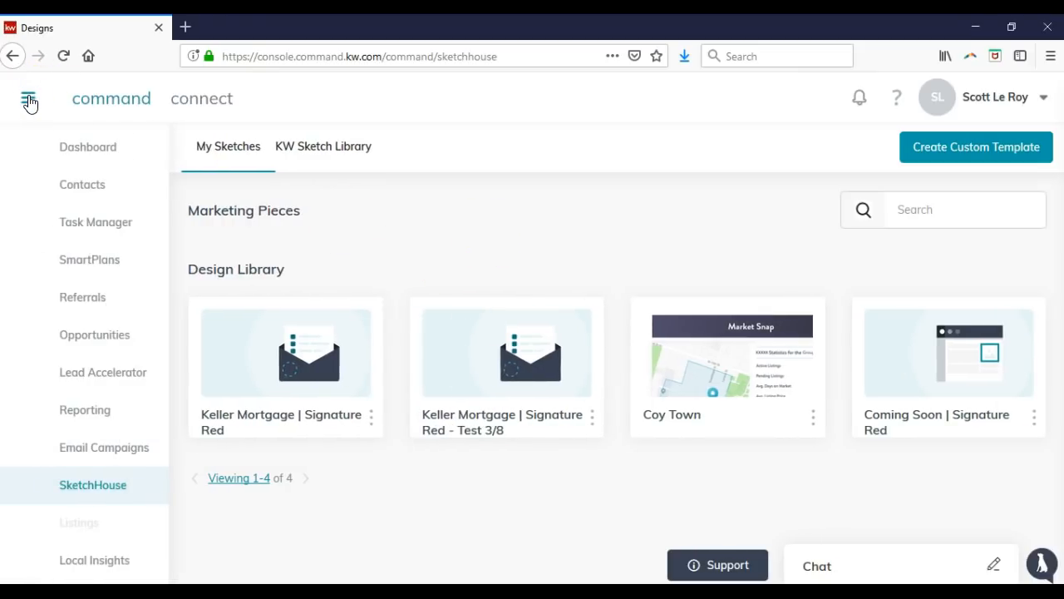
left_click(85, 150)
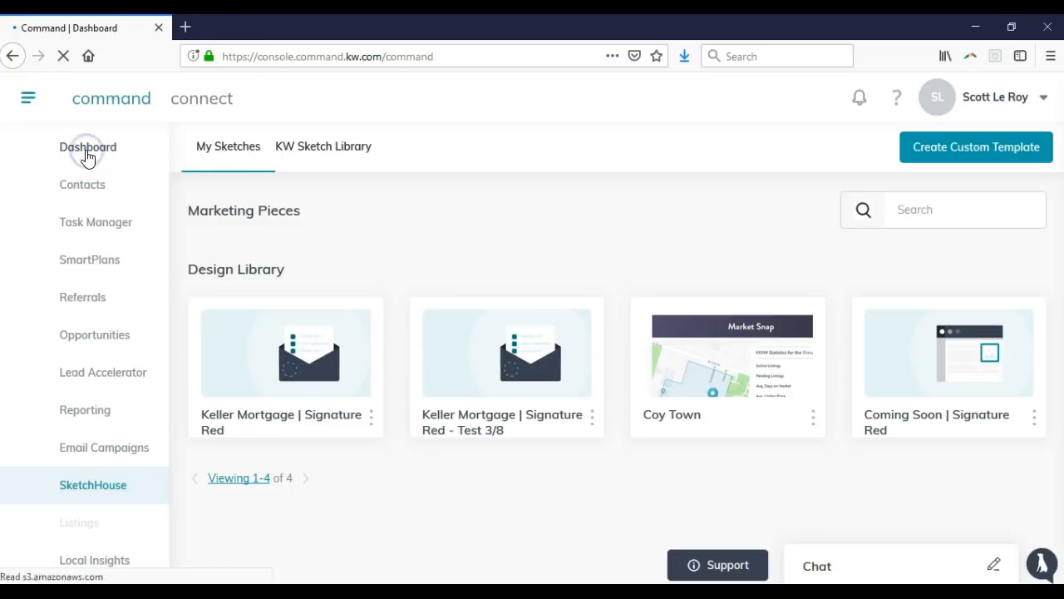